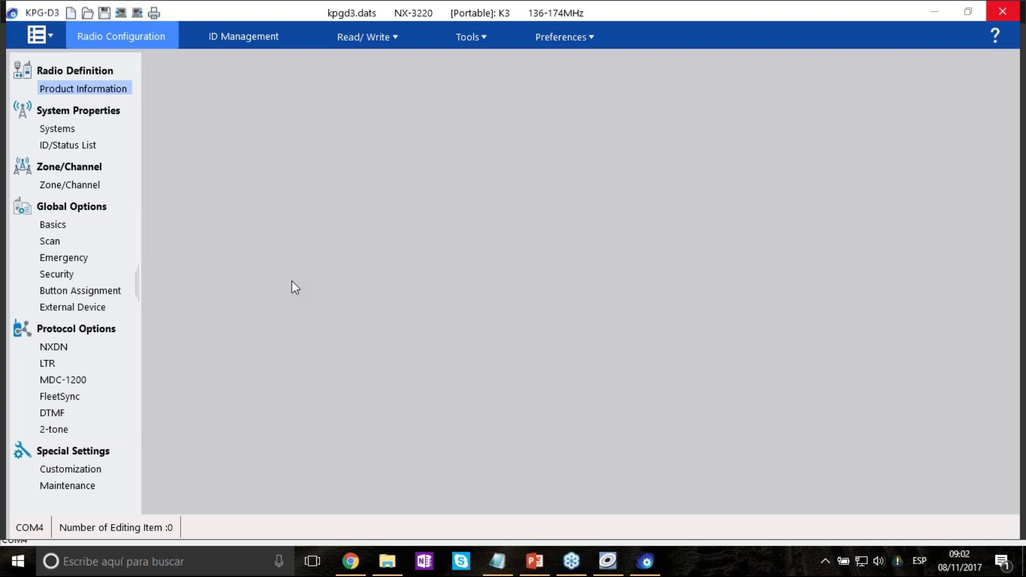
Launch License Management Client from the NX-5000 tiles in the Start menu.
{"action": "left_click", "coordinate": [16, 562]}
{"action": "scroll", "coordinate": [817, 291], "scroll_direction": "down", "scroll_amount": 5}
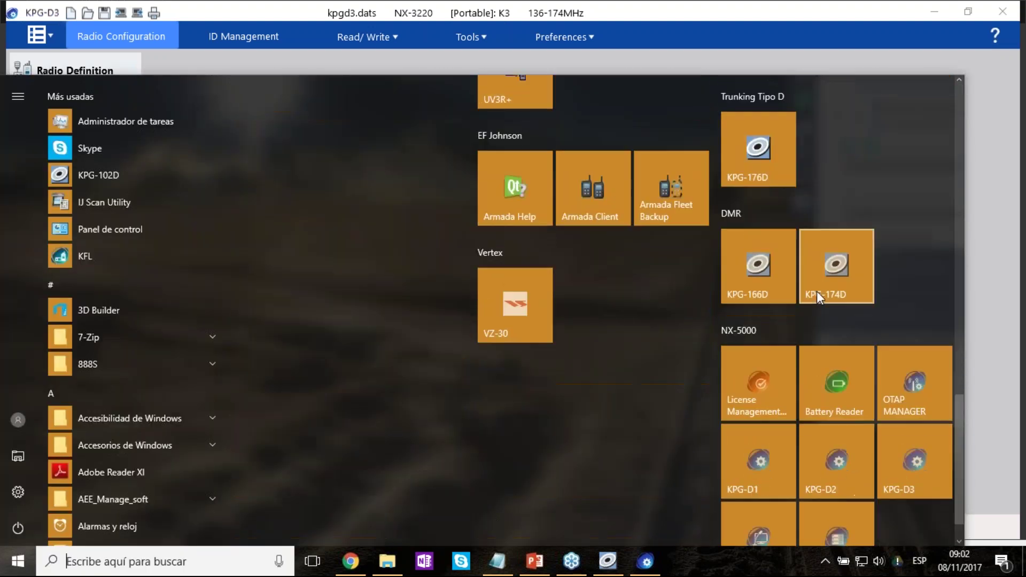
{"action": "left_click", "coordinate": [758, 389]}
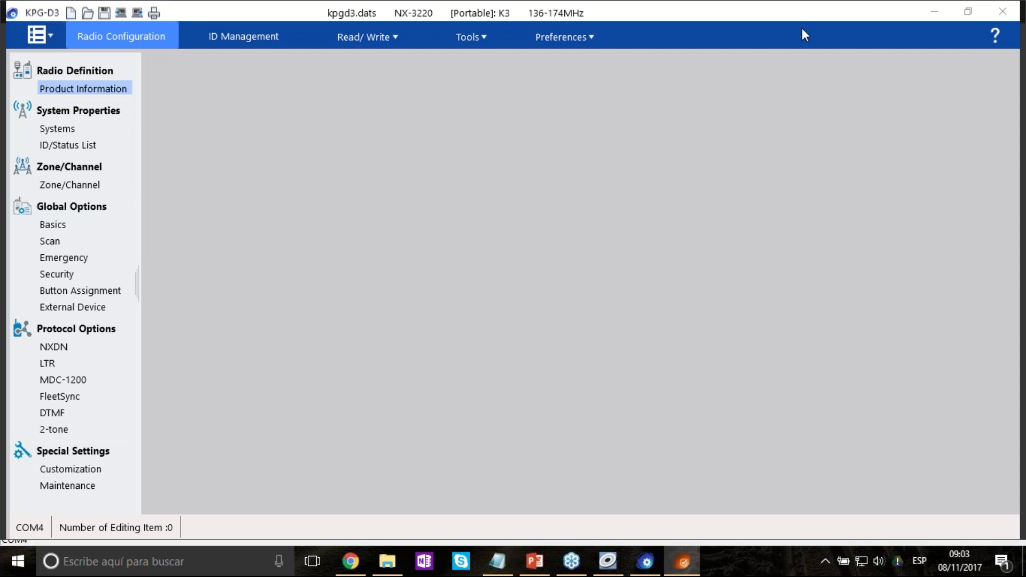
Switch between the license client and KPG-D3 from the taskbar, leaving KPG-D3 in front.
{"action": "left_click", "coordinate": [689, 552]}
{"action": "left_click", "coordinate": [686, 561]}
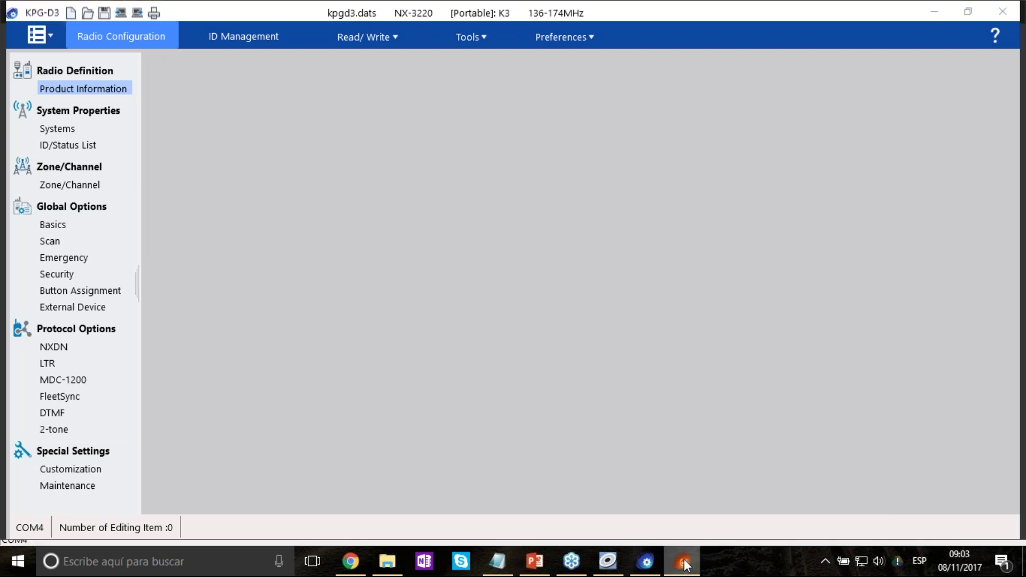
{"action": "right_click", "coordinate": [685, 563]}
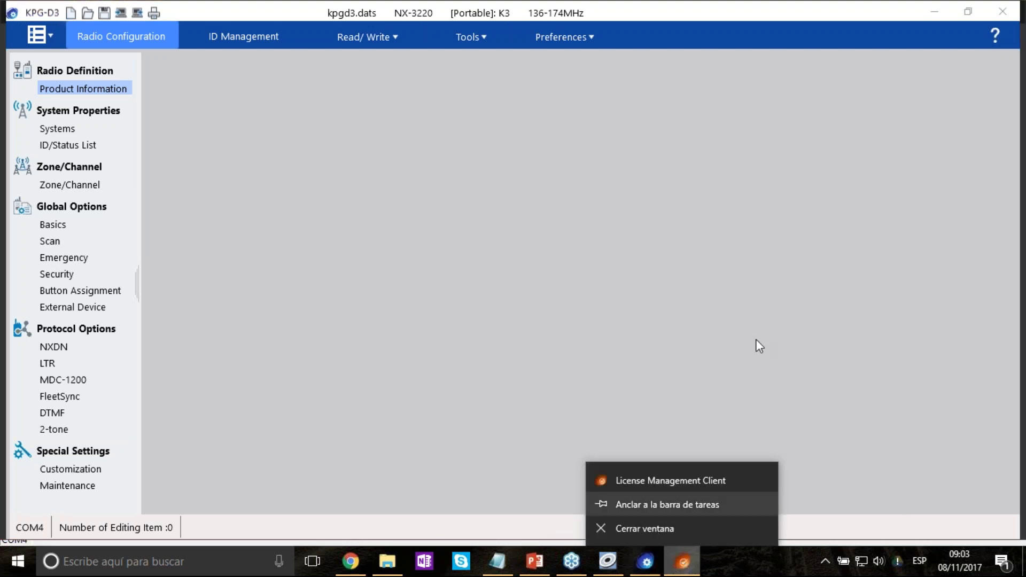
{"action": "left_click", "coordinate": [717, 300]}
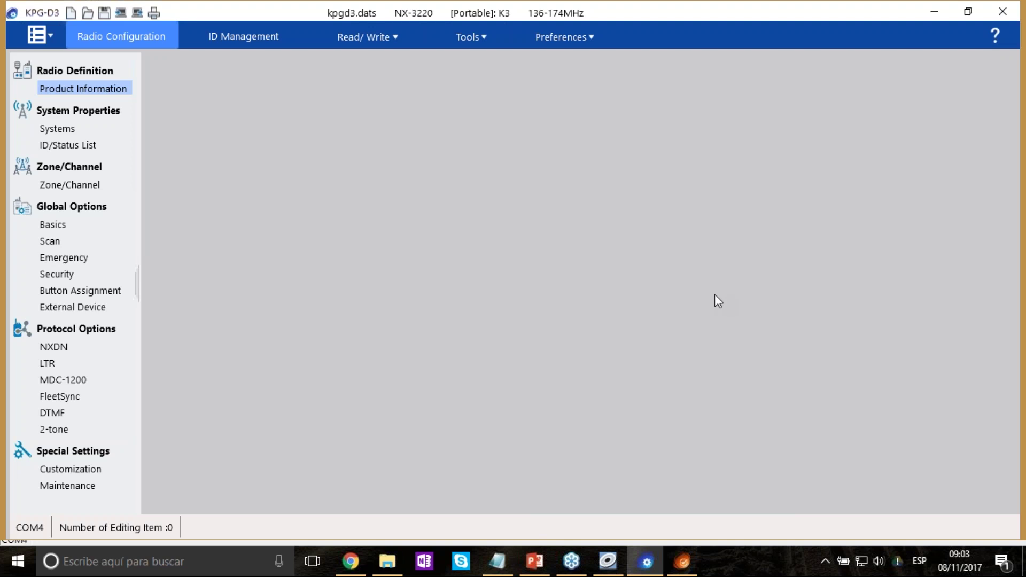
{"action": "mouse_move", "coordinate": [689, 563]}
Show KPG-D3's main file menu with New, Open, Save, Save As, Import, About and Exit.
{"action": "left_click", "coordinate": [52, 39]}
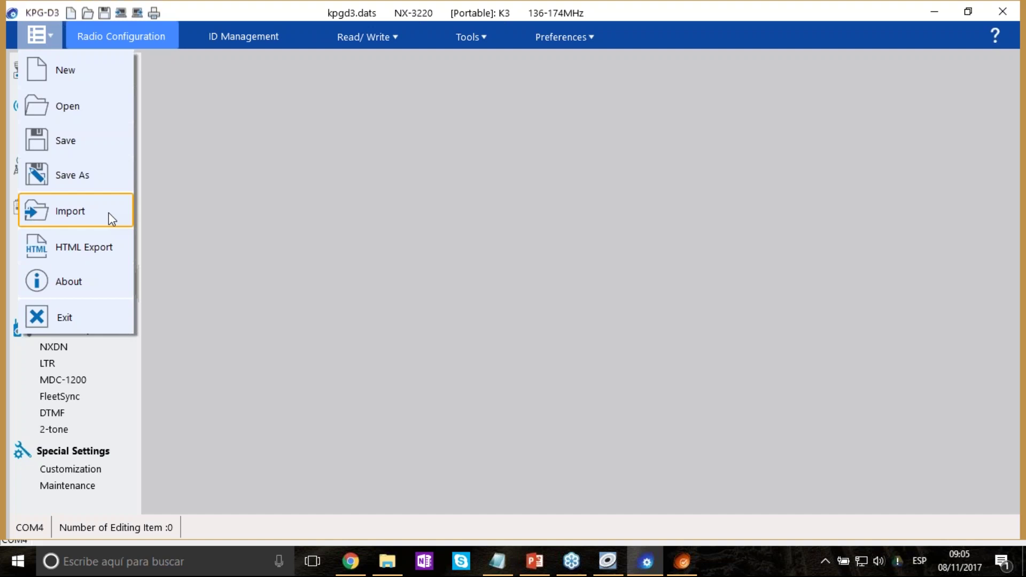
View and close the About information, then dismiss the file menu without choosing anything.
{"action": "left_click", "coordinate": [95, 275]}
{"action": "left_click", "coordinate": [762, 290]}
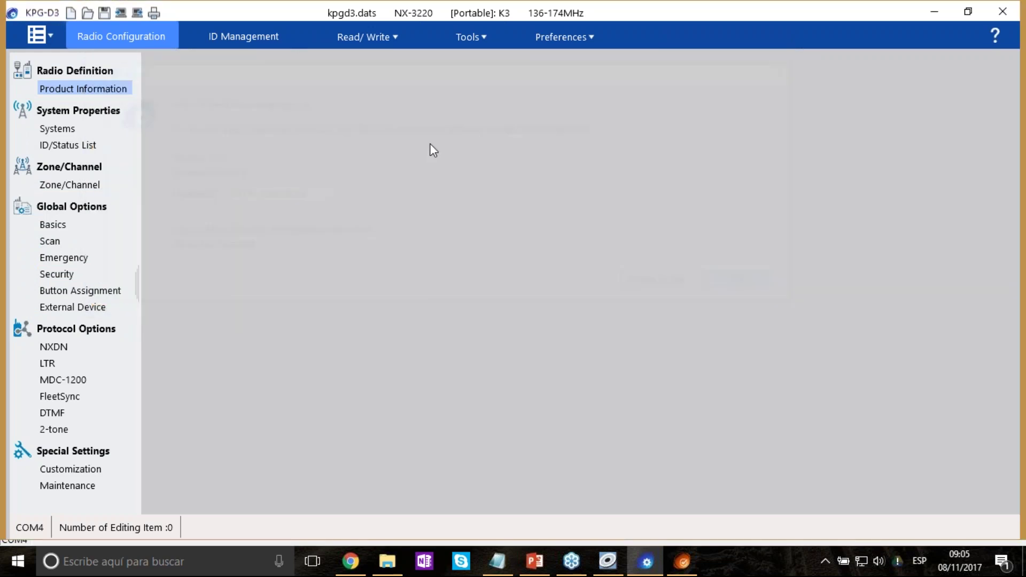
{"action": "left_click", "coordinate": [95, 36]}
{"action": "left_click", "coordinate": [52, 32]}
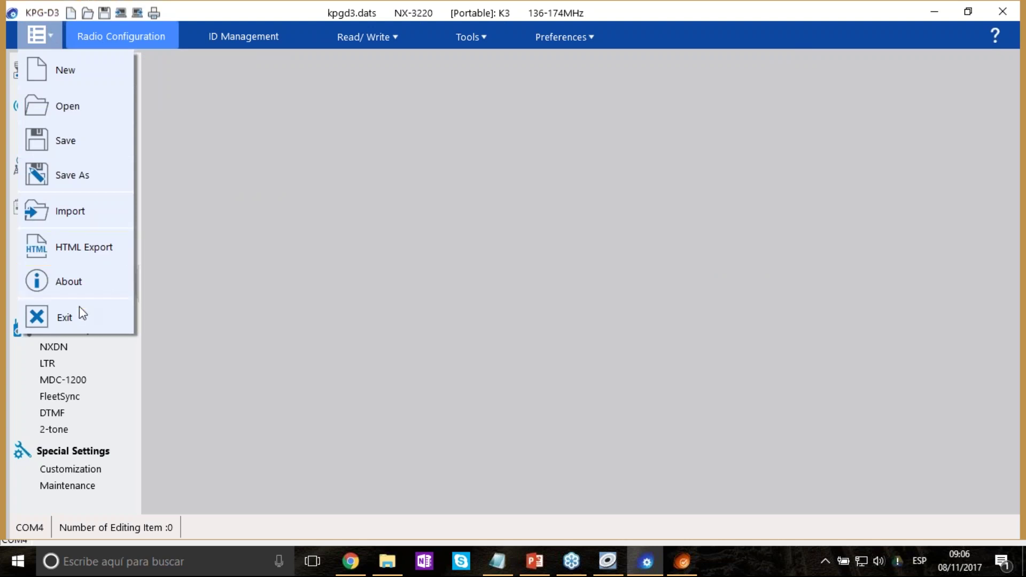
{"action": "left_click", "coordinate": [158, 39]}
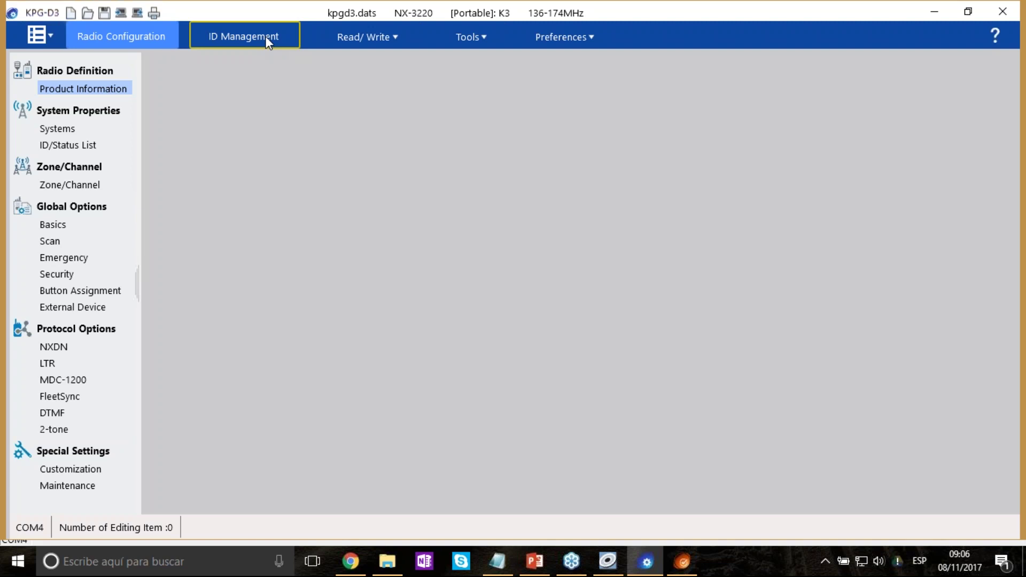
Browse the Read/Write, Tools and Preferences menus, then pick COM port under Preferences.
{"action": "left_click", "coordinate": [396, 40]}
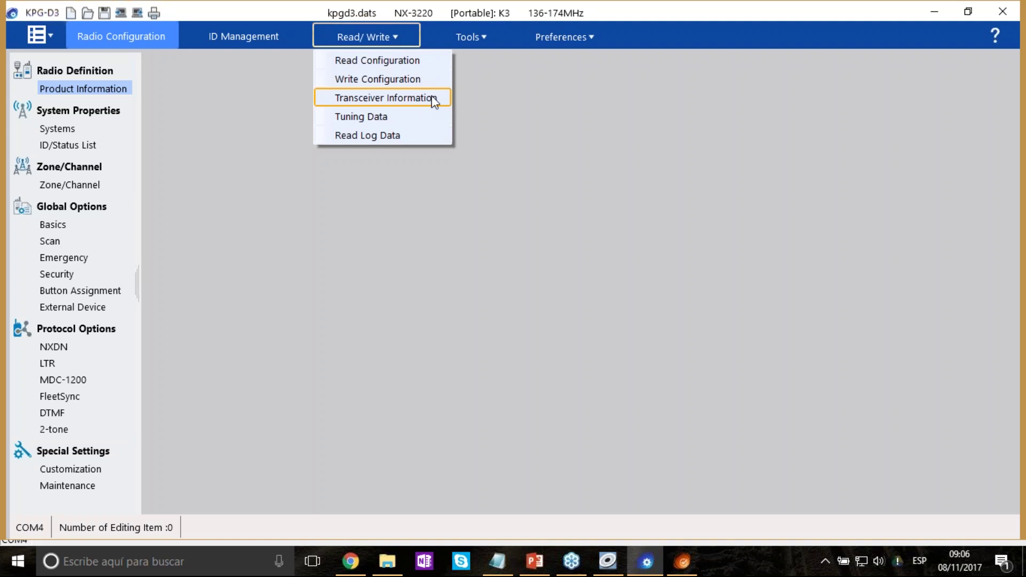
{"action": "left_click", "coordinate": [489, 38]}
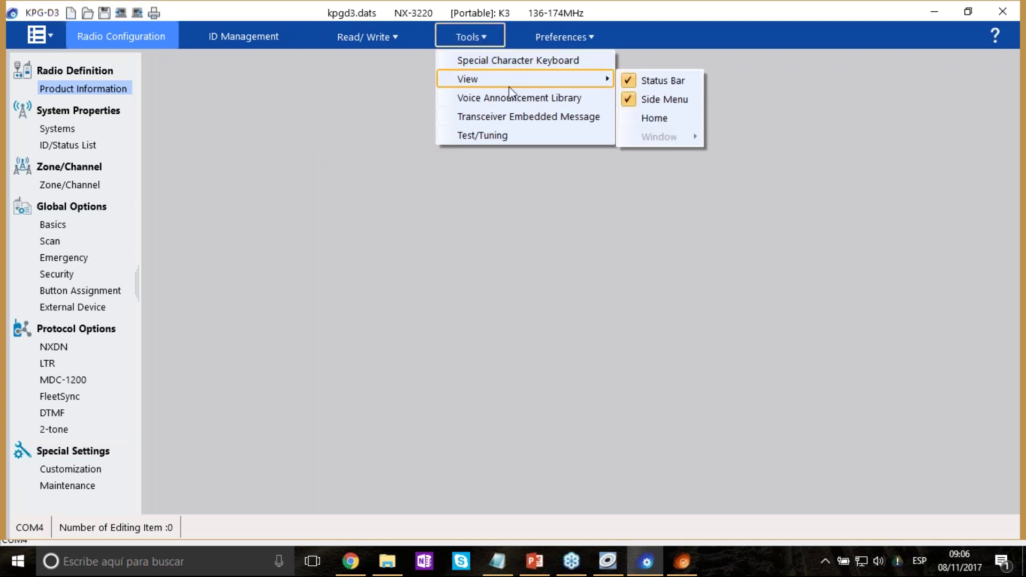
{"action": "left_click", "coordinate": [580, 34]}
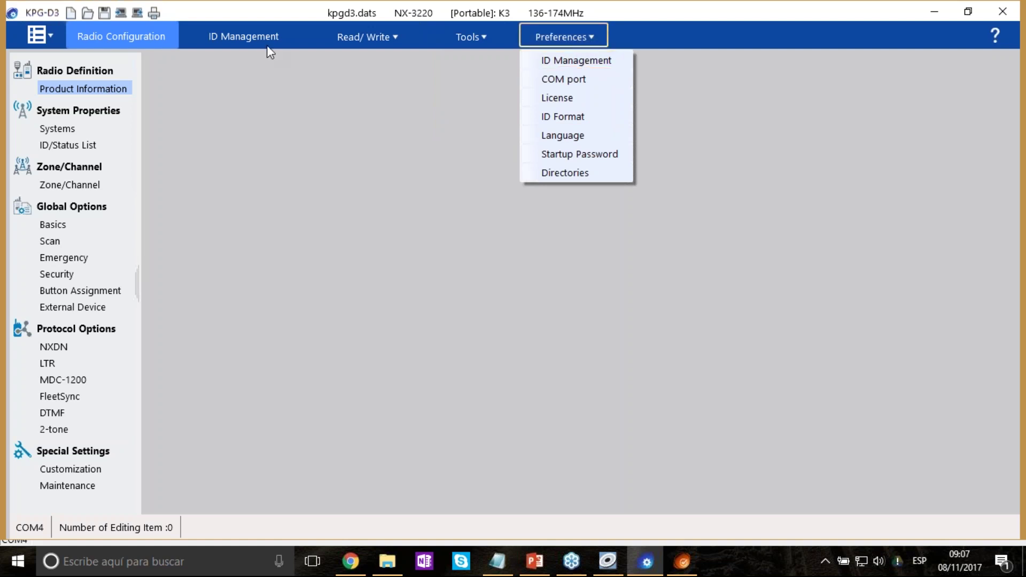
{"action": "left_click", "coordinate": [251, 33]}
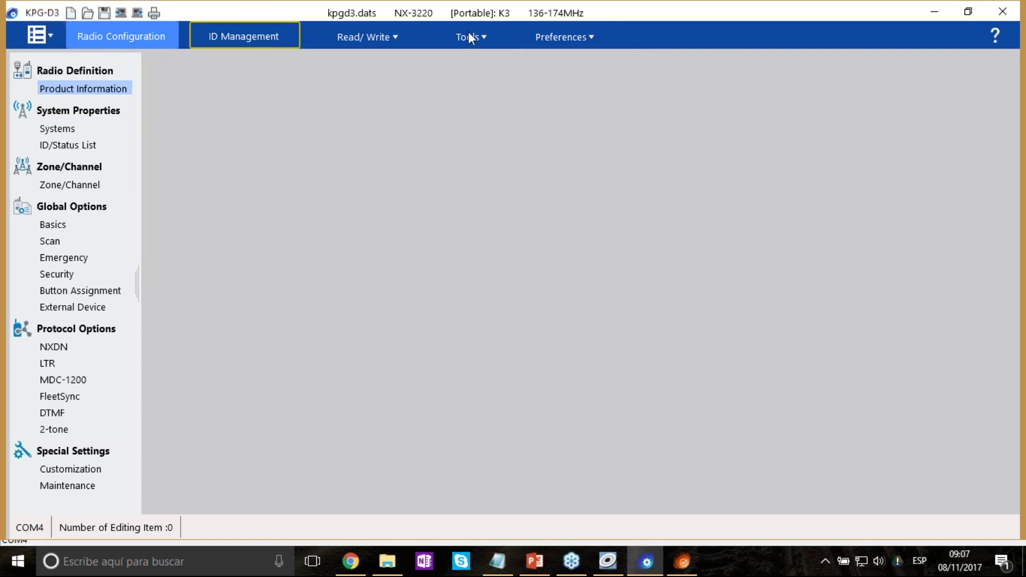
{"action": "left_click", "coordinate": [588, 43]}
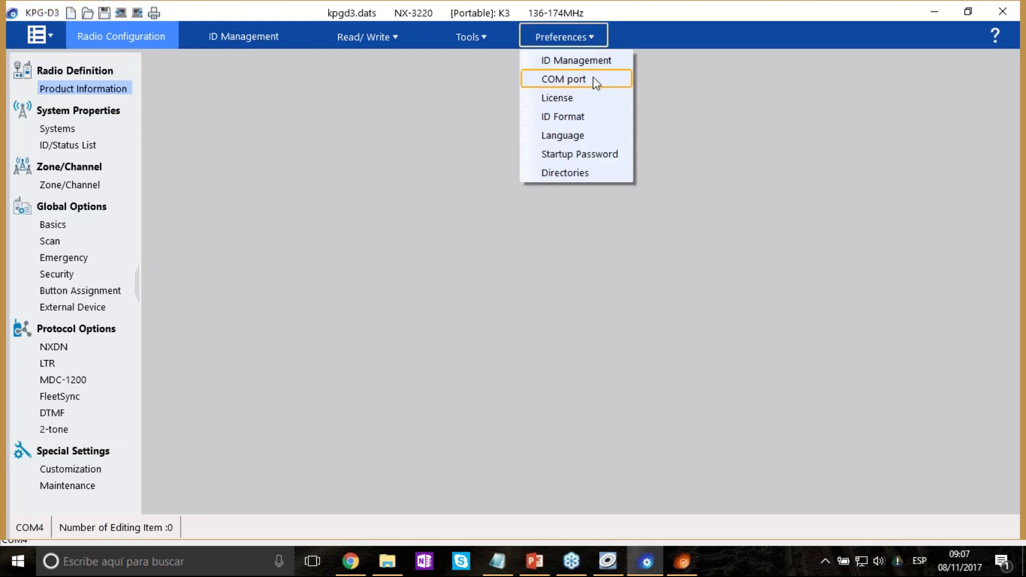
{"action": "left_click", "coordinate": [596, 80]}
Keep COM4 at High speed and try switching the communication method to Bluetooth SPP.
{"action": "left_click_drag", "start_coordinate": [339, 65], "coordinate": [601, 80]}
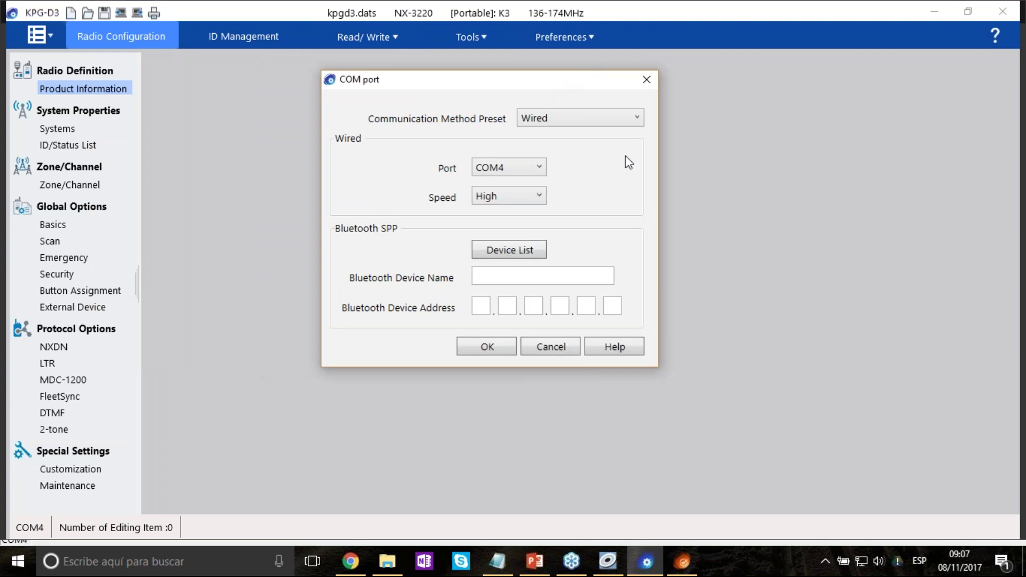
{"action": "left_click", "coordinate": [539, 168]}
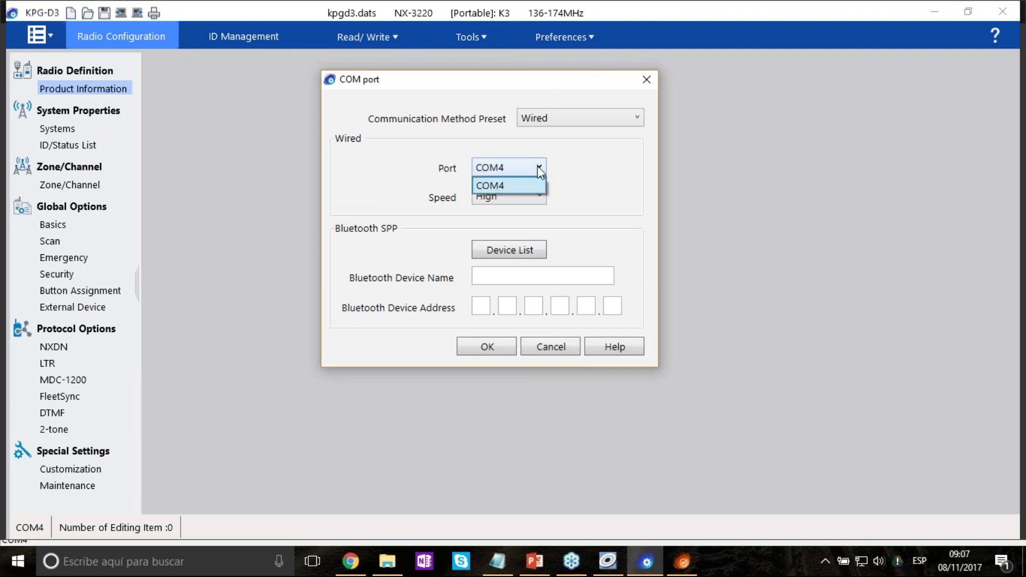
{"action": "left_click", "coordinate": [540, 170]}
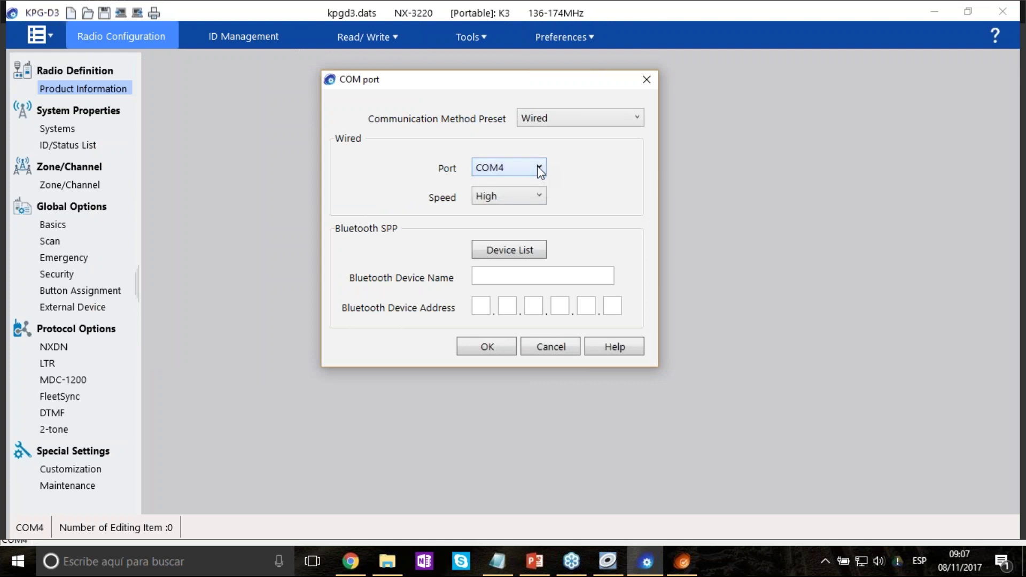
{"action": "left_click", "coordinate": [539, 197]}
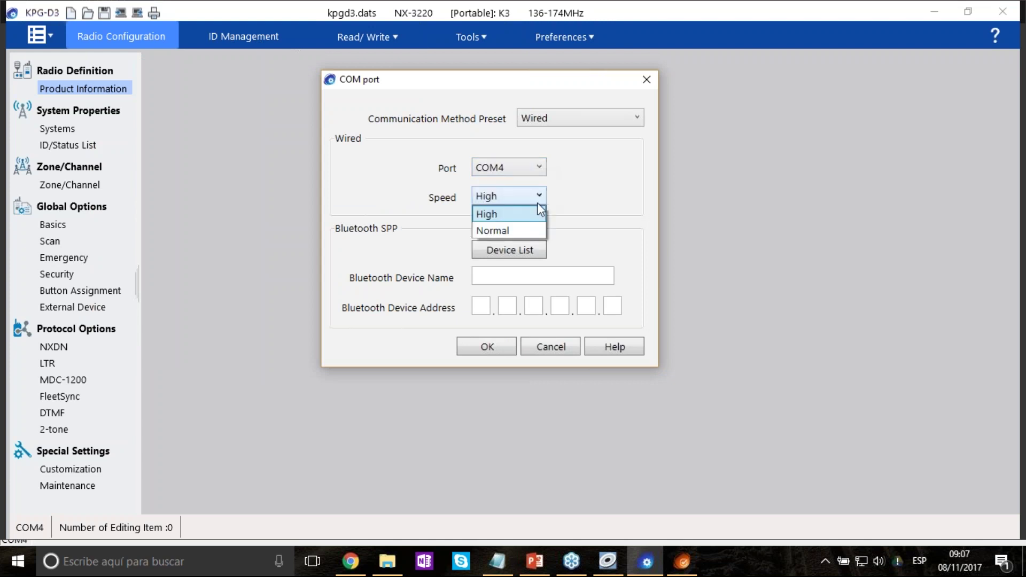
{"action": "left_click", "coordinate": [540, 208]}
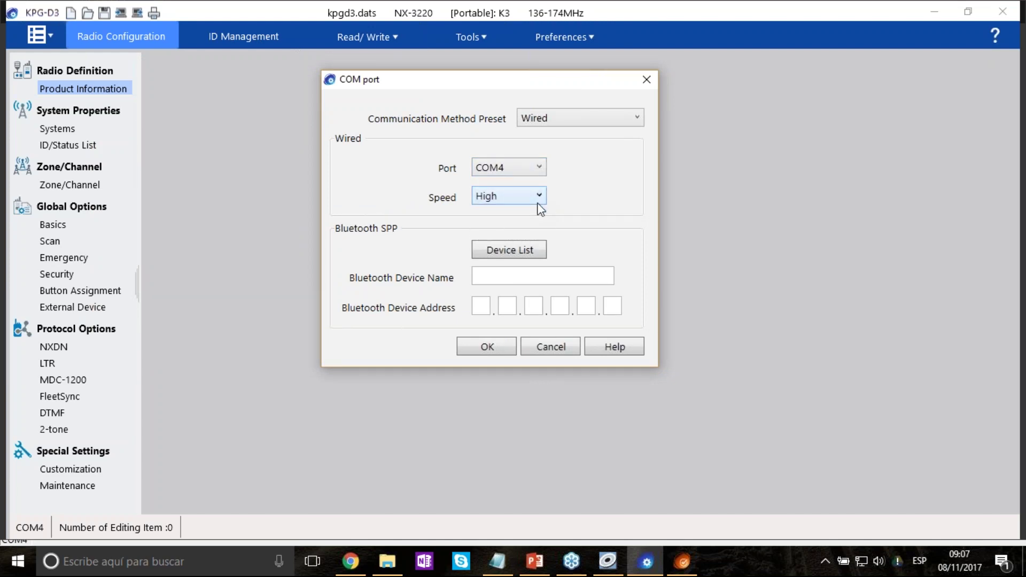
{"action": "left_click", "coordinate": [633, 119]}
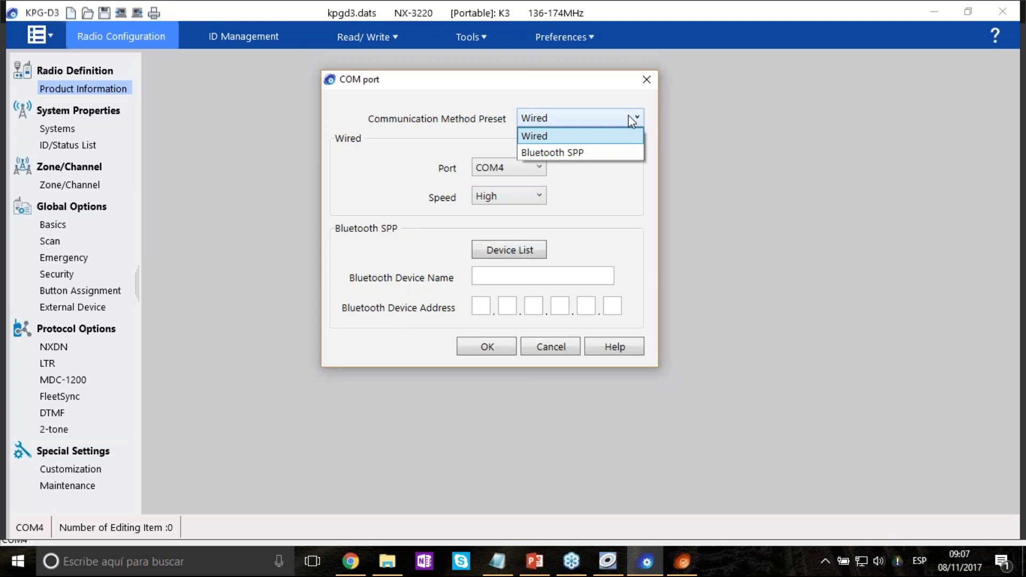
{"action": "left_click", "coordinate": [598, 152]}
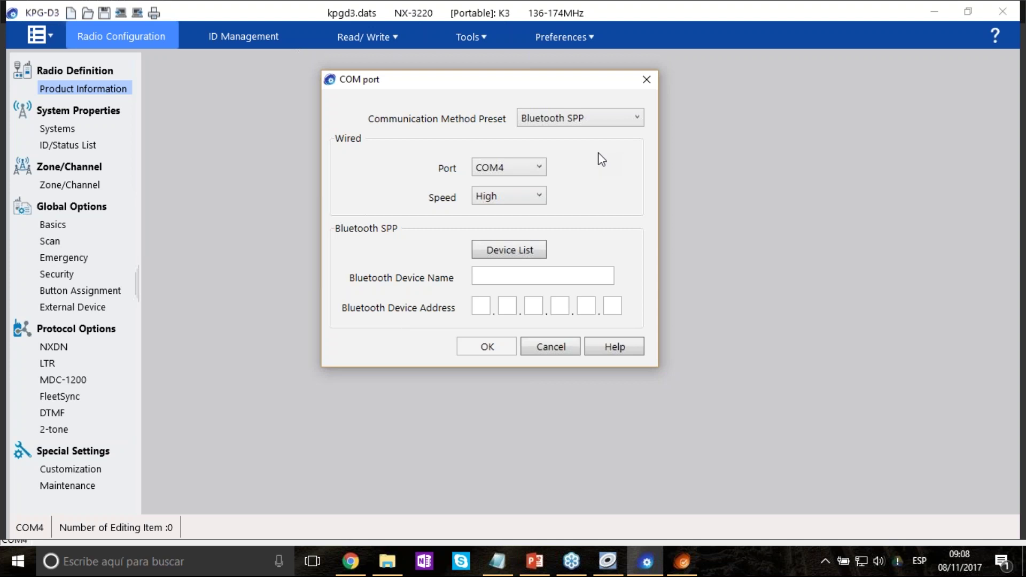
Set the communication method back to Wired on COM4 and confirm the port settings.
{"action": "left_click", "coordinate": [635, 117]}
{"action": "left_click", "coordinate": [574, 137]}
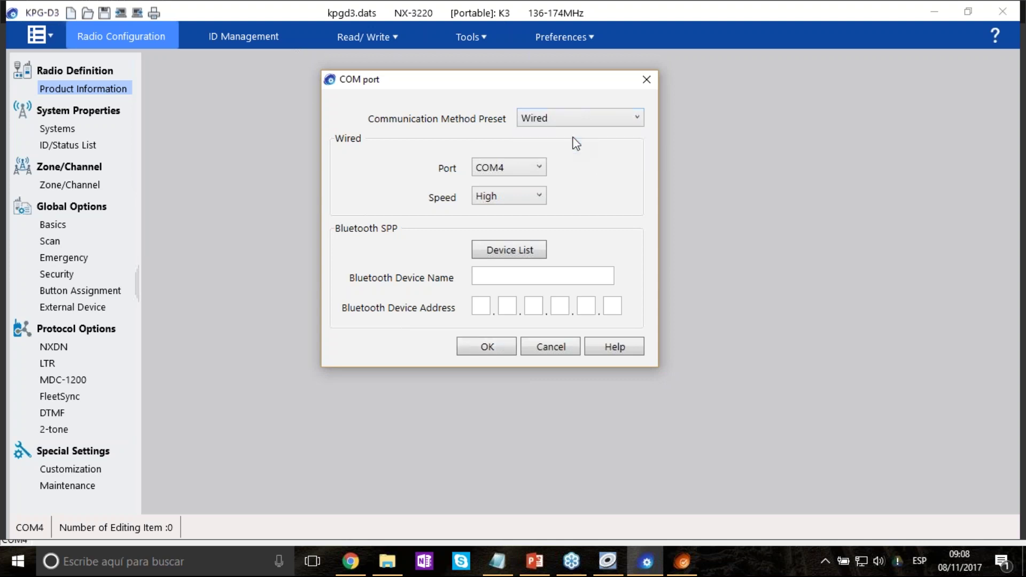
{"action": "left_click", "coordinate": [502, 169]}
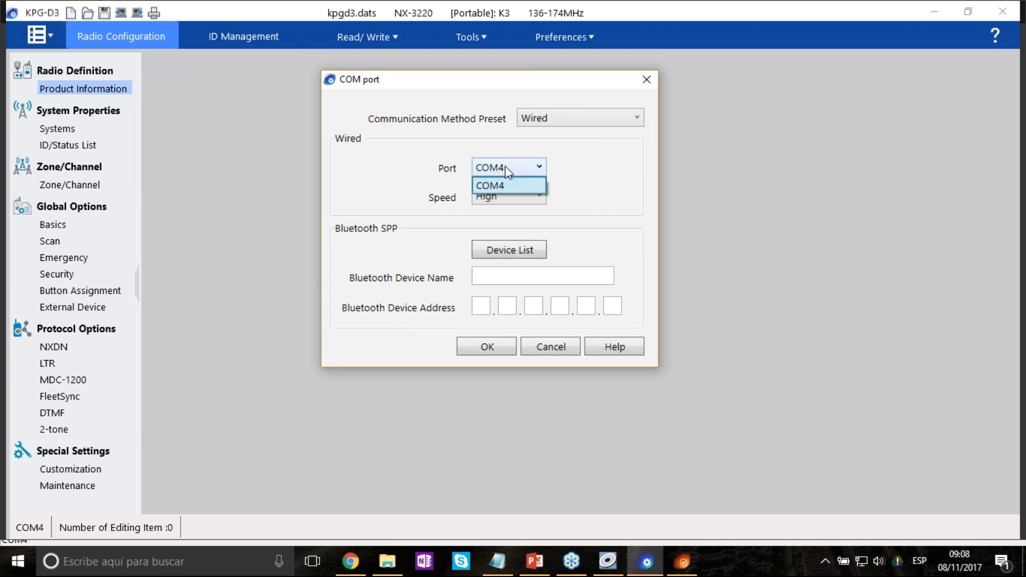
{"action": "left_click", "coordinate": [505, 166]}
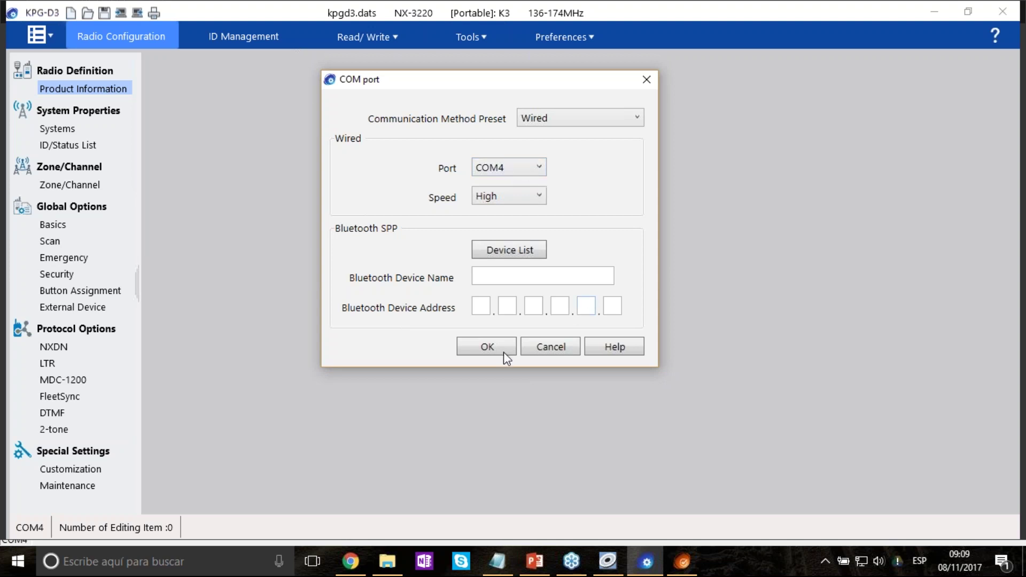
{"action": "left_click", "coordinate": [488, 347]}
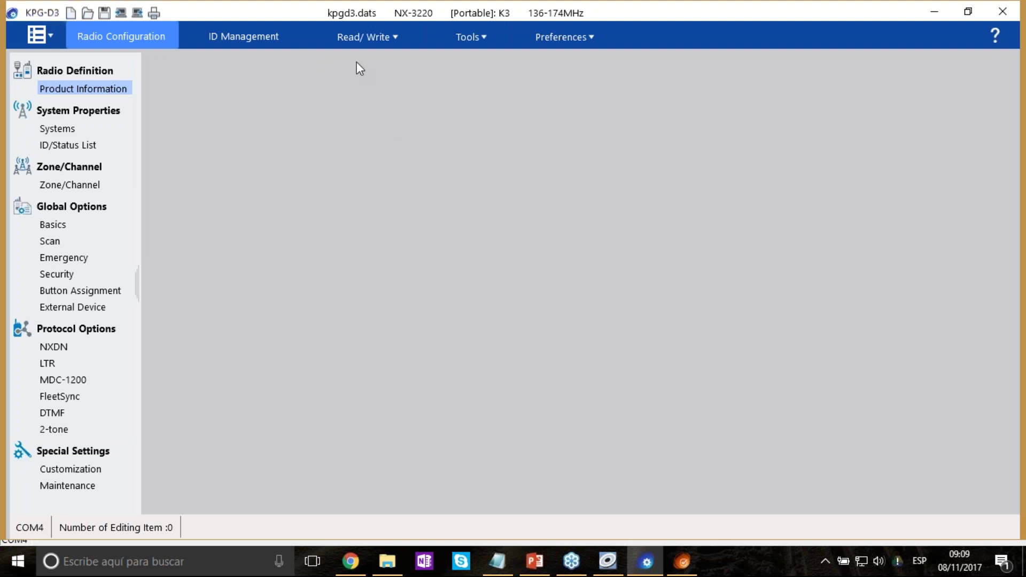
Read the radio's Transceiver Information and step through Model Name, Frequency, Serial Number and NXDN ESN.
{"action": "left_click", "coordinate": [355, 35]}
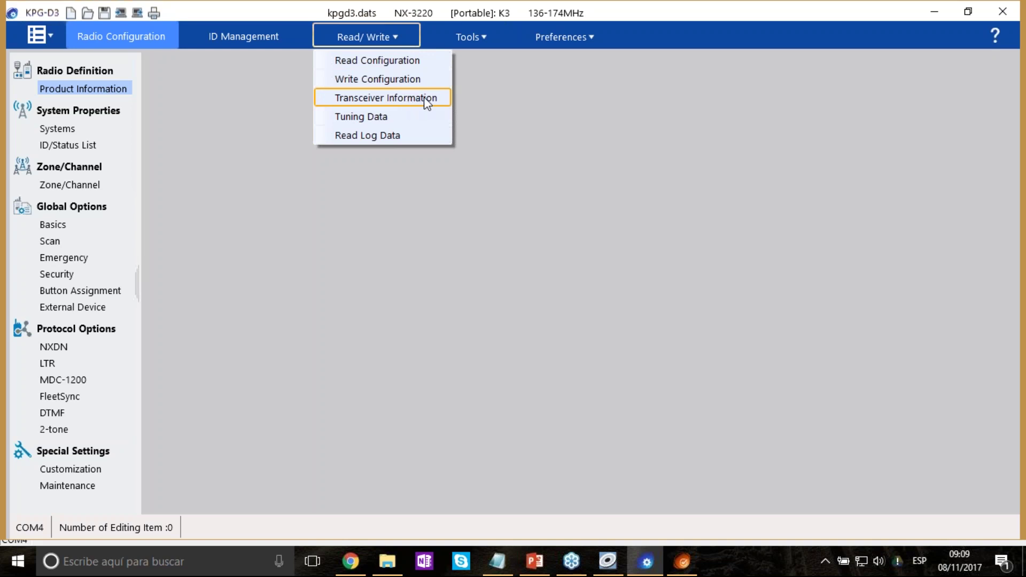
{"action": "left_click", "coordinate": [424, 97]}
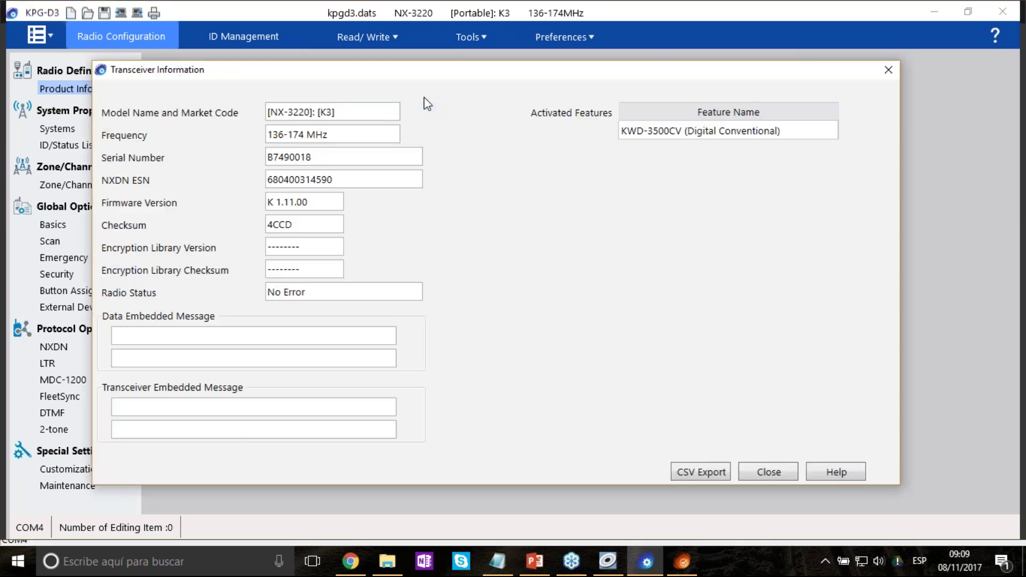
{"action": "key", "text": "Tab"}
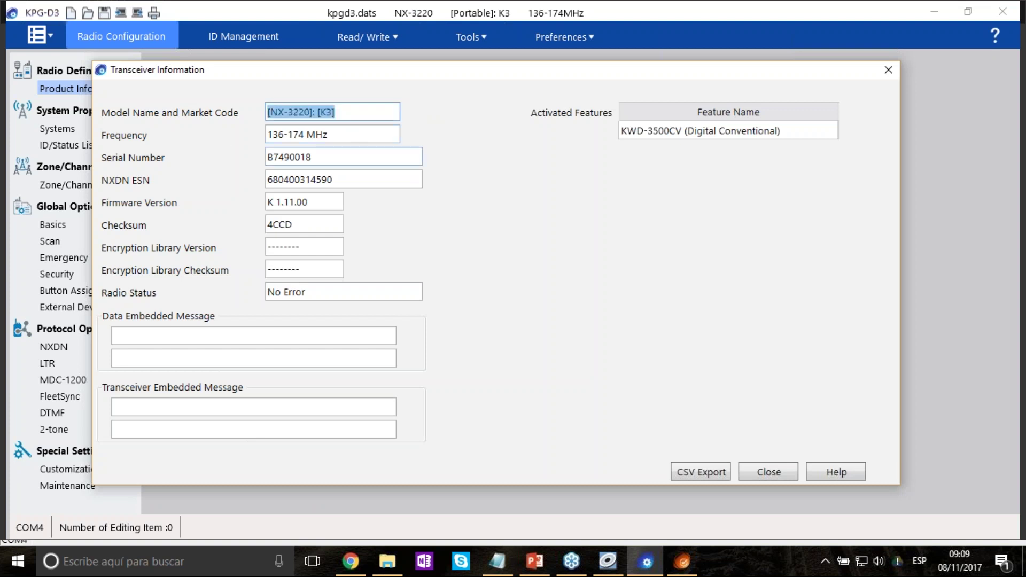
{"action": "key", "text": "Tab"}
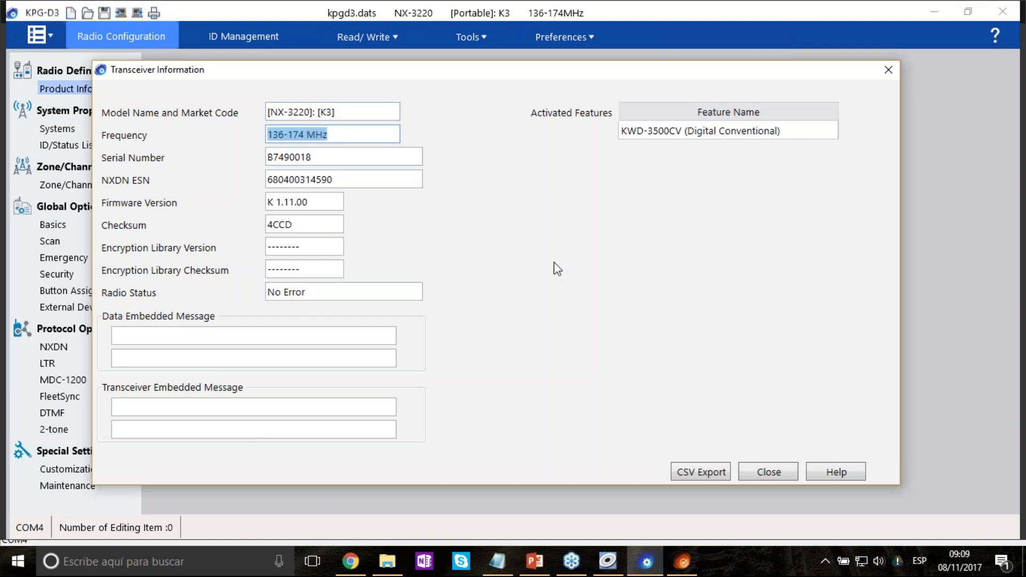
{"action": "key", "text": "Tab"}
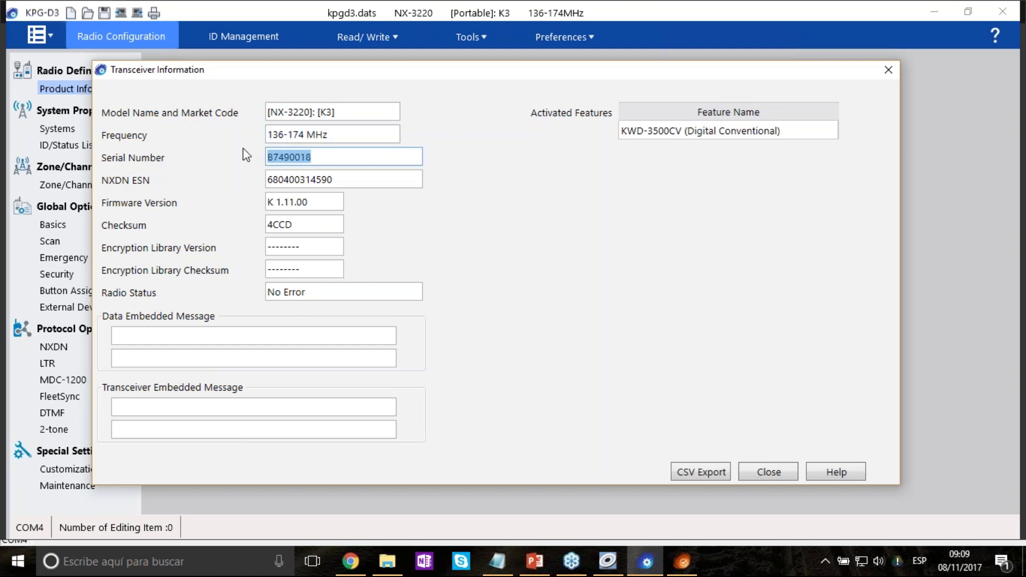
{"action": "key", "text": "Tab"}
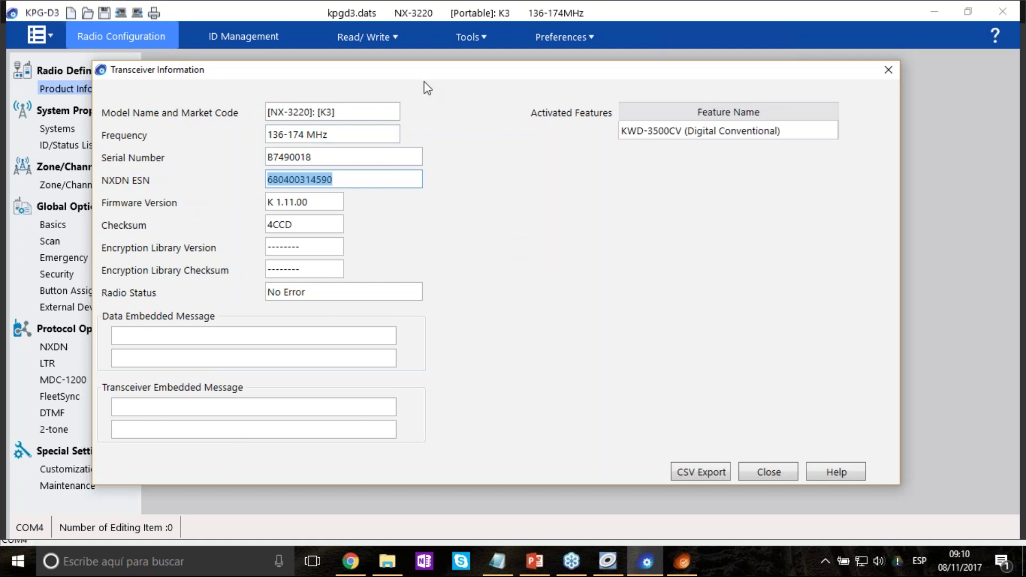
{"action": "left_click_drag", "start_coordinate": [438, 81], "coordinate": [494, 89]}
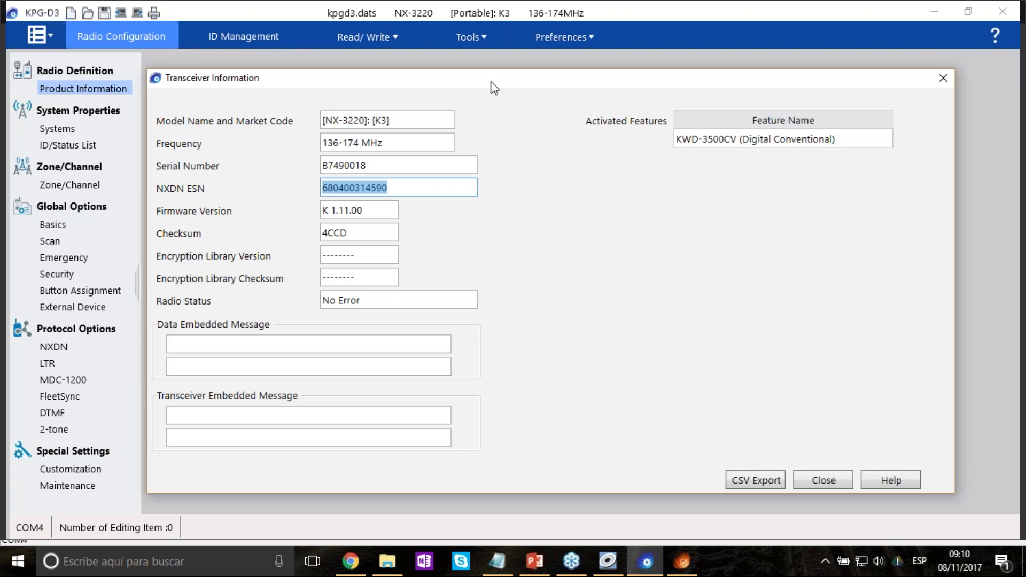
{"action": "left_click", "coordinate": [415, 187]}
{"action": "double_click", "coordinate": [415, 187]}
{"action": "left_click", "coordinate": [405, 188]}
{"action": "double_click", "coordinate": [409, 187]}
{"action": "left_click", "coordinate": [402, 188]}
{"action": "double_click", "coordinate": [412, 188]}
Check Firmware Version, Checksum and the KWD-3500CV feature entry, then close Transceiver Information.
{"action": "double_click", "coordinate": [386, 210]}
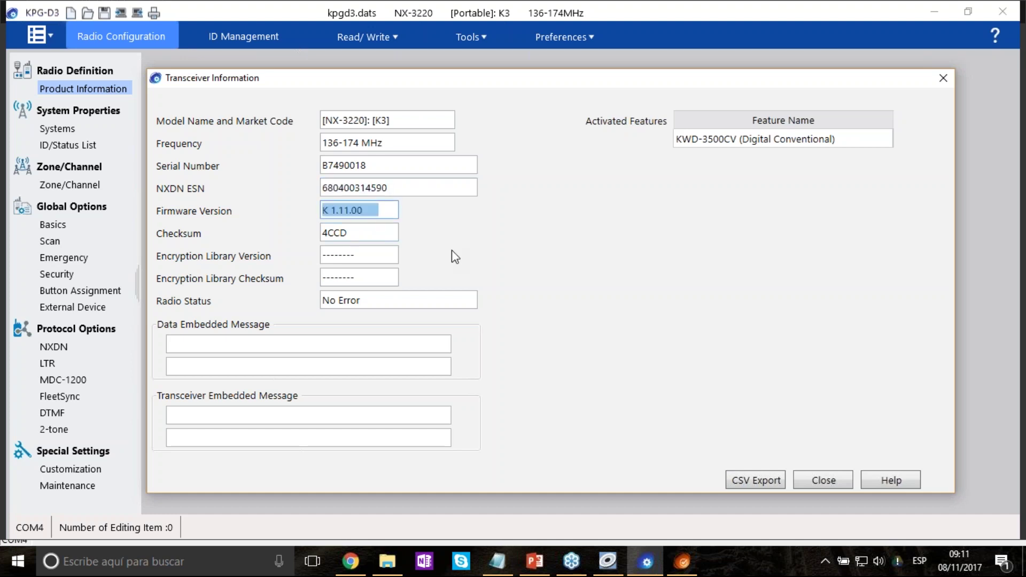
{"action": "left_click_drag", "start_coordinate": [366, 233], "coordinate": [267, 233]}
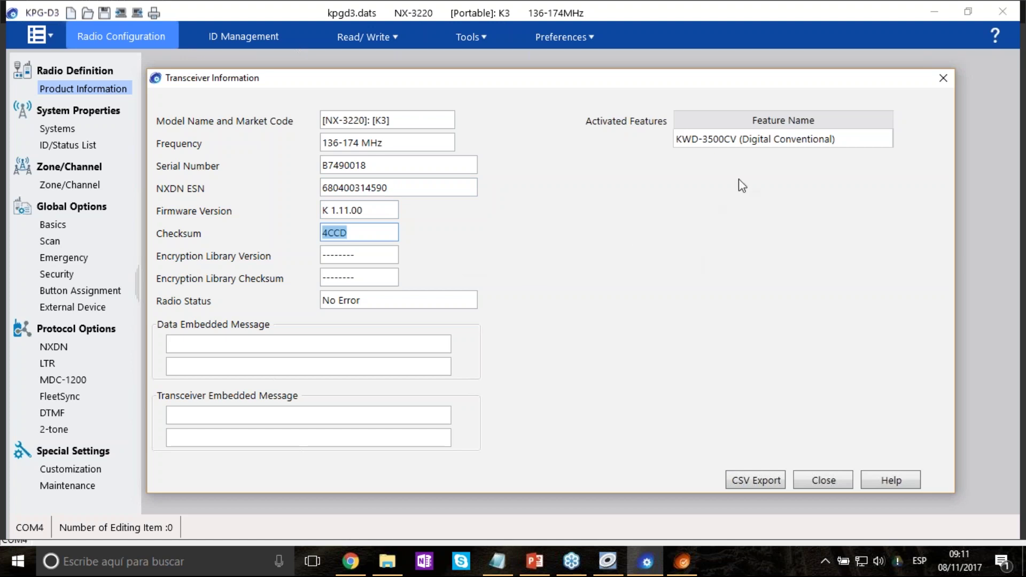
{"action": "left_click", "coordinate": [749, 137]}
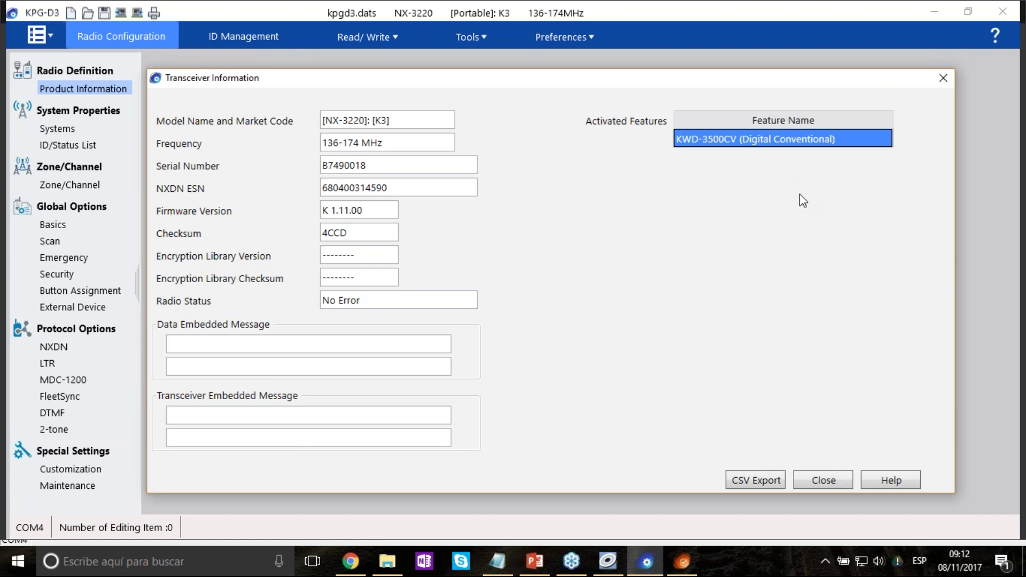
{"action": "left_click", "coordinate": [832, 479]}
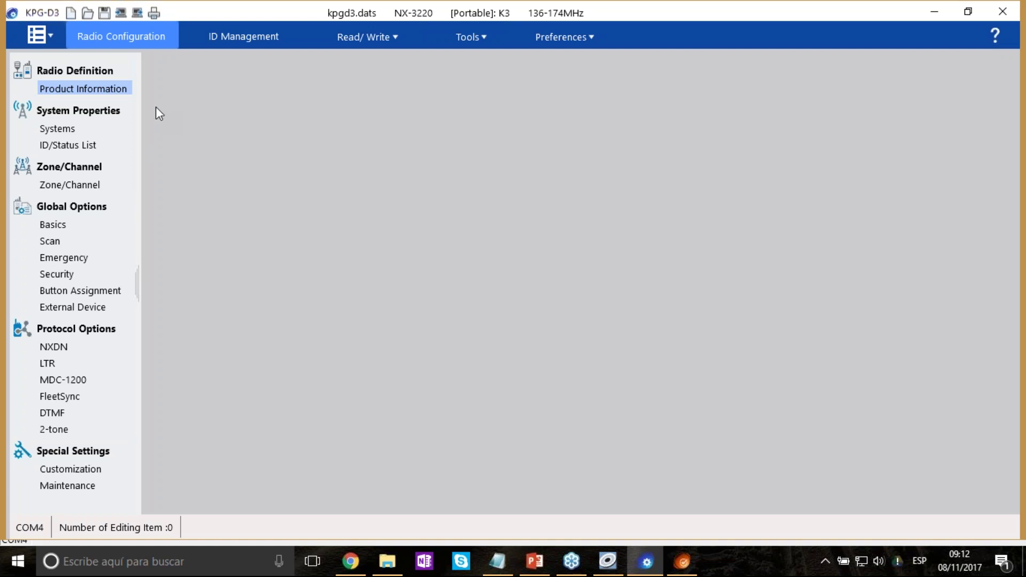
Choose the NX-3220 Portable K2 model in Product Information and read product information from the radio.
{"action": "left_click", "coordinate": [101, 90]}
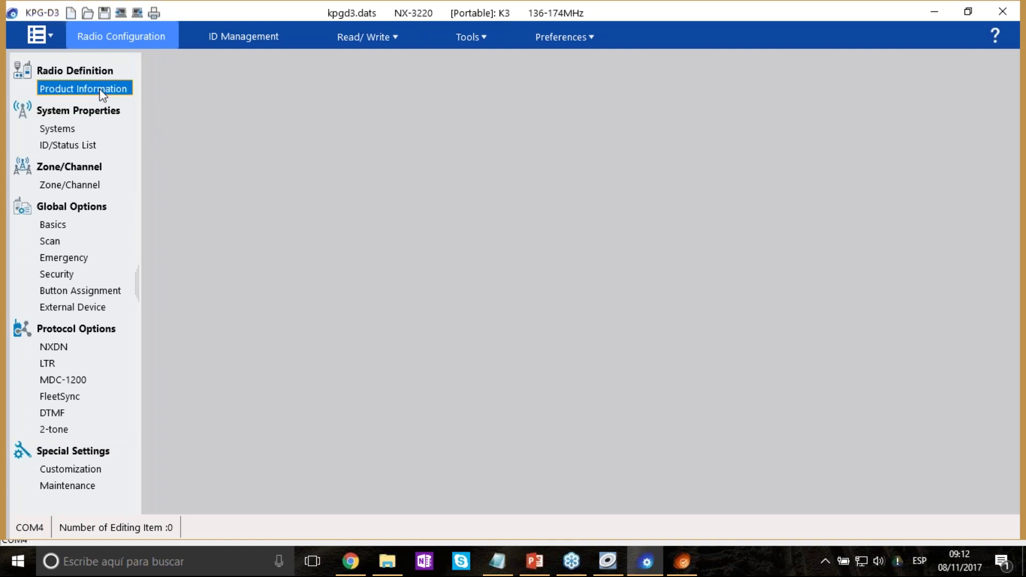
{"action": "left_click_drag", "start_coordinate": [592, 68], "coordinate": [618, 27]}
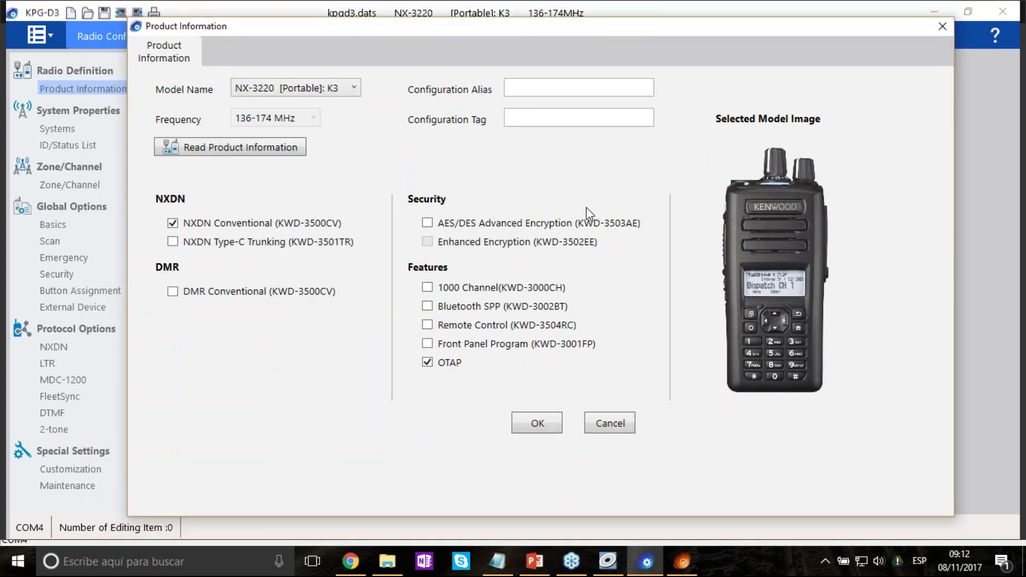
{"action": "left_click", "coordinate": [331, 84]}
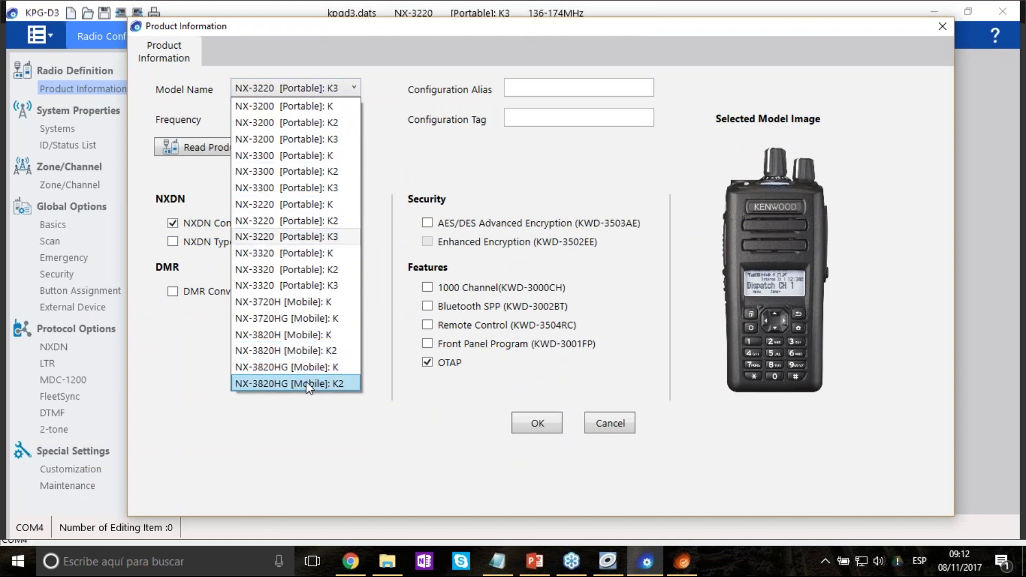
{"action": "left_click", "coordinate": [302, 215]}
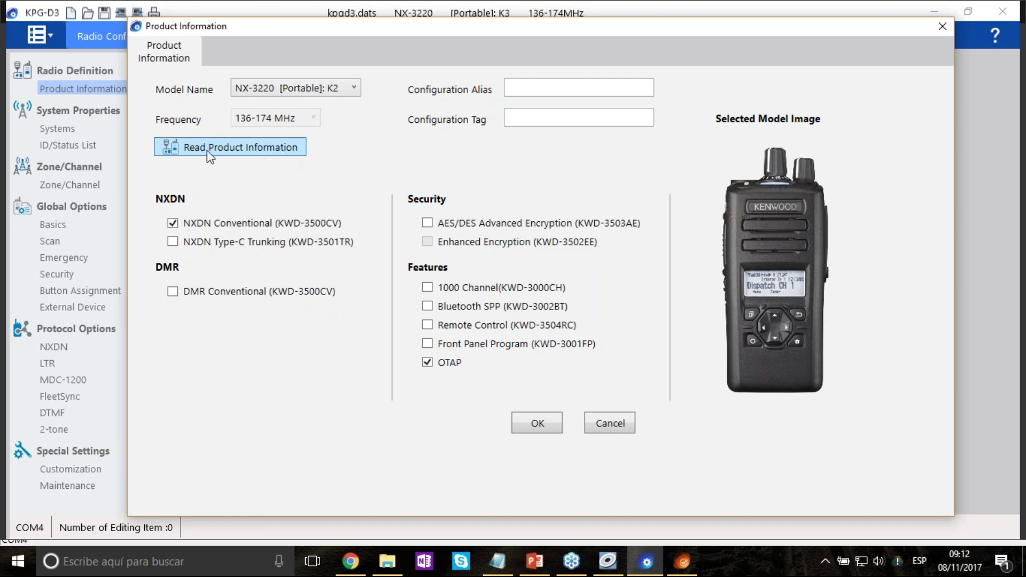
{"action": "left_click", "coordinate": [264, 155]}
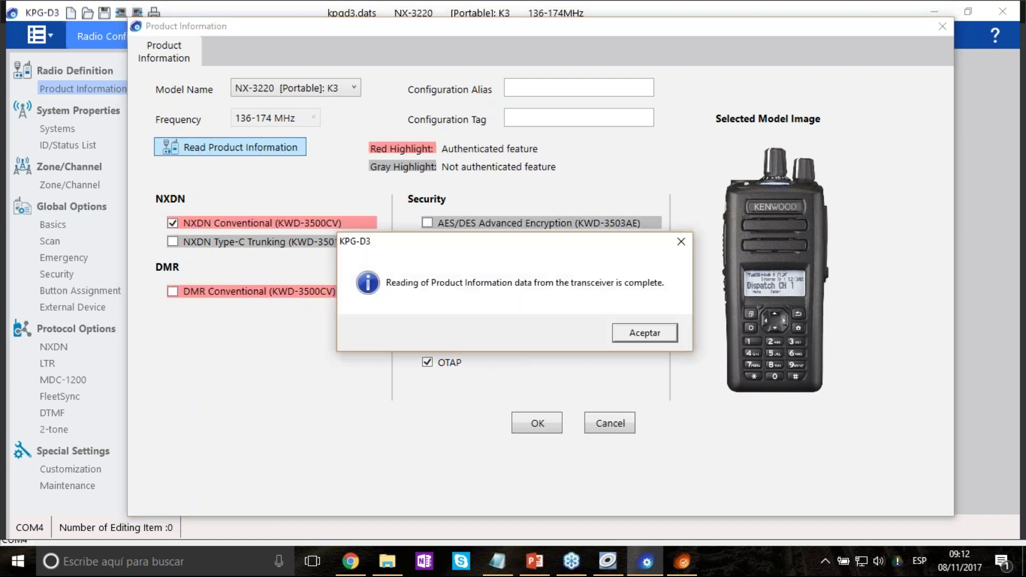
{"action": "left_click", "coordinate": [657, 333]}
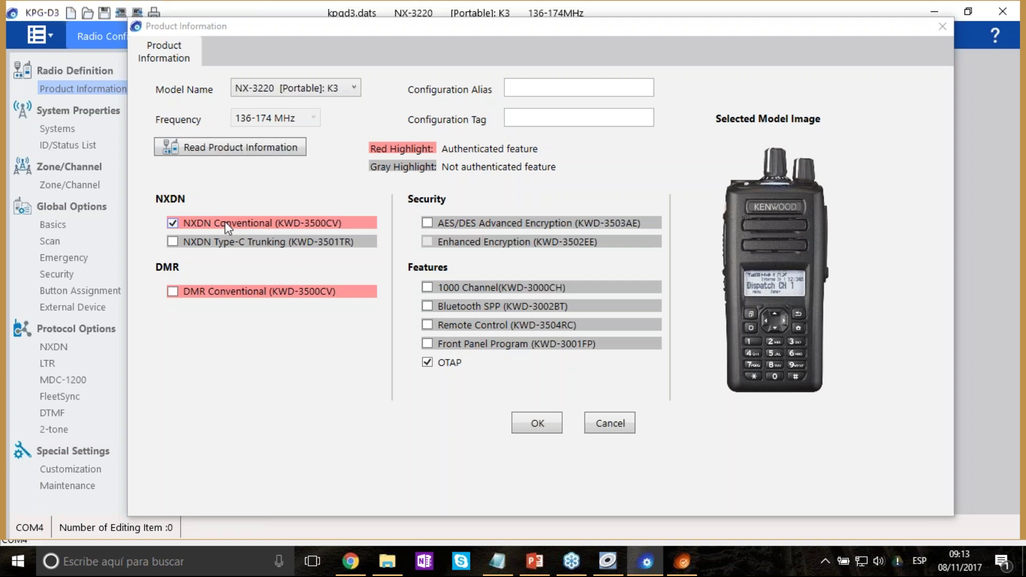
Try DMR Conventional, then keep NXDN Conventional and also tick NXDN Type-C Trunking.
{"action": "left_click", "coordinate": [175, 223]}
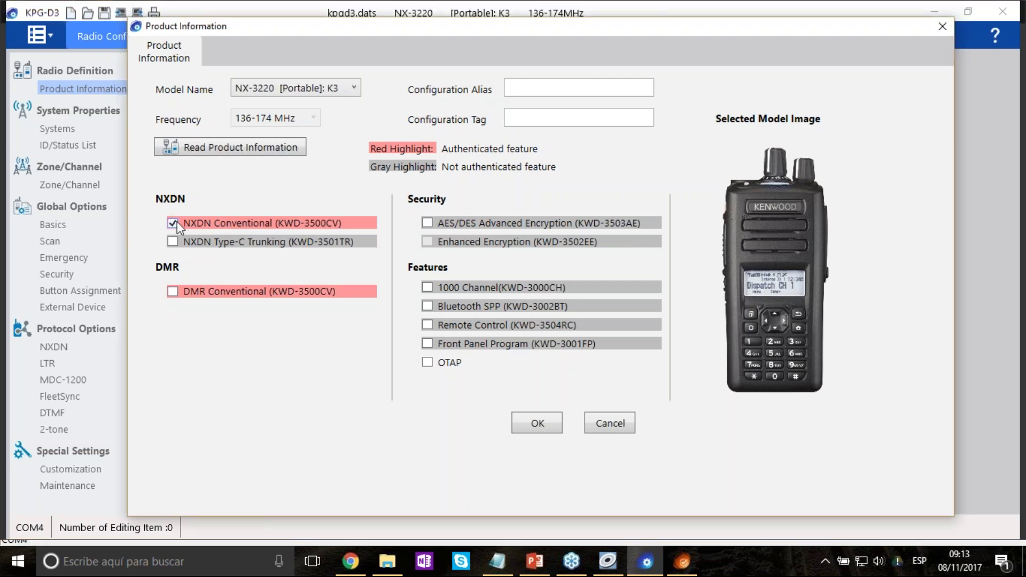
{"action": "left_click", "coordinate": [172, 291]}
{"action": "left_click", "coordinate": [172, 223]}
{"action": "left_click", "coordinate": [172, 241]}
Untick NXDN Type-C Trunking and OTAP, enable Remote Control, and leave Front Panel Program off.
{"action": "left_click", "coordinate": [174, 243]}
{"action": "left_click", "coordinate": [426, 328]}
{"action": "left_click", "coordinate": [428, 344]}
{"action": "left_click", "coordinate": [430, 345]}
{"action": "left_click", "coordinate": [431, 361]}
{"action": "left_click", "coordinate": [428, 325]}
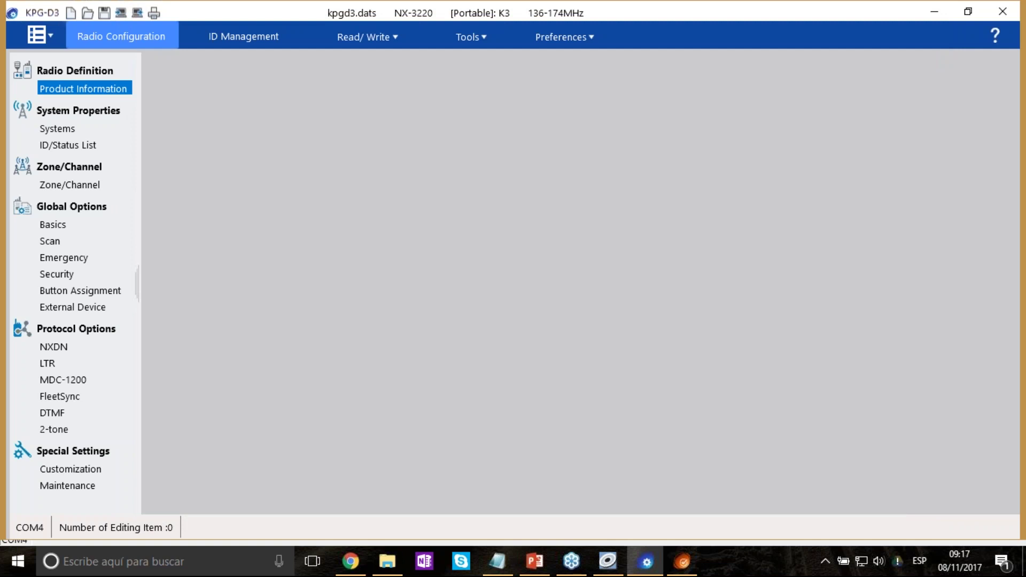
Open the systems list and select the System 1 name, leaving it unchanged.
{"action": "left_click", "coordinate": [90, 130]}
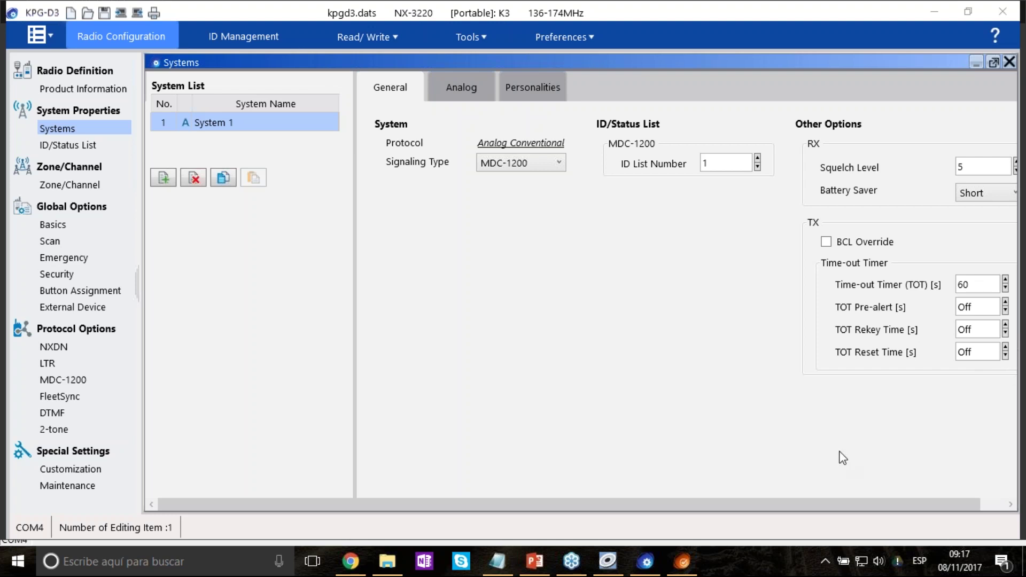
{"action": "left_click", "coordinate": [227, 124]}
{"action": "left_click", "coordinate": [229, 124]}
{"action": "left_click", "coordinate": [230, 128]}
{"action": "key", "text": "Return"}
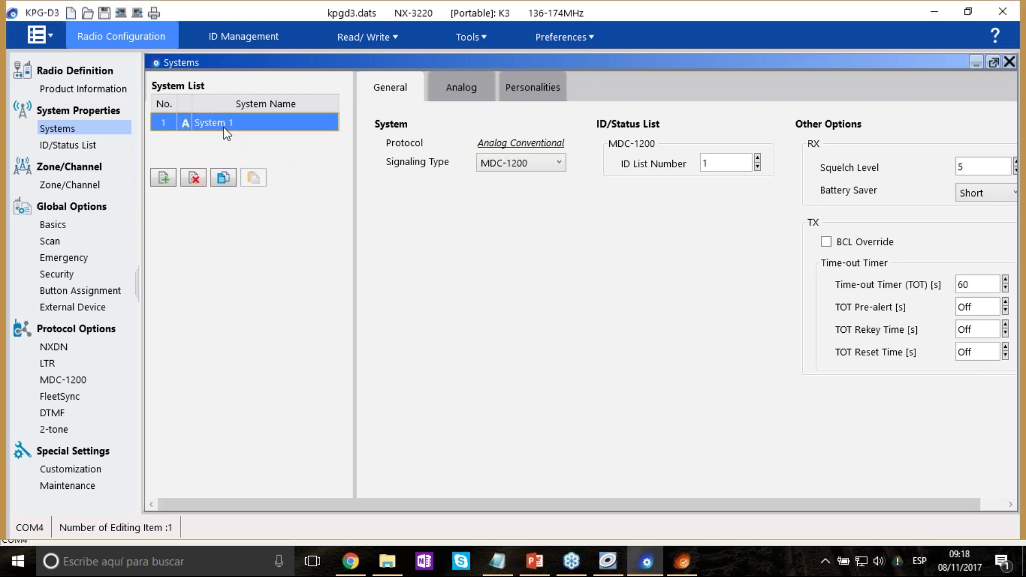
Rename the first system from System 1 to 'Sistema 1'.
{"action": "right_click", "coordinate": [225, 124]}
{"action": "left_click", "coordinate": [225, 122]}
{"action": "double_click", "coordinate": [232, 122]}
{"action": "key", "text": "ctrl+a"}
{"action": "type", "text": "Siste"}
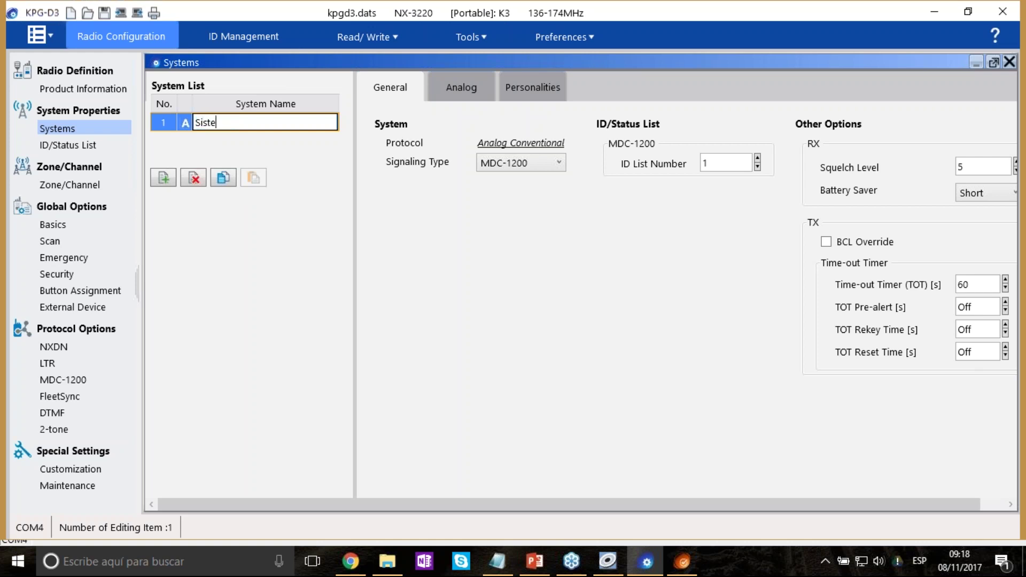
{"action": "type", "text": "ma 1"}
{"action": "left_click", "coordinate": [238, 127]}
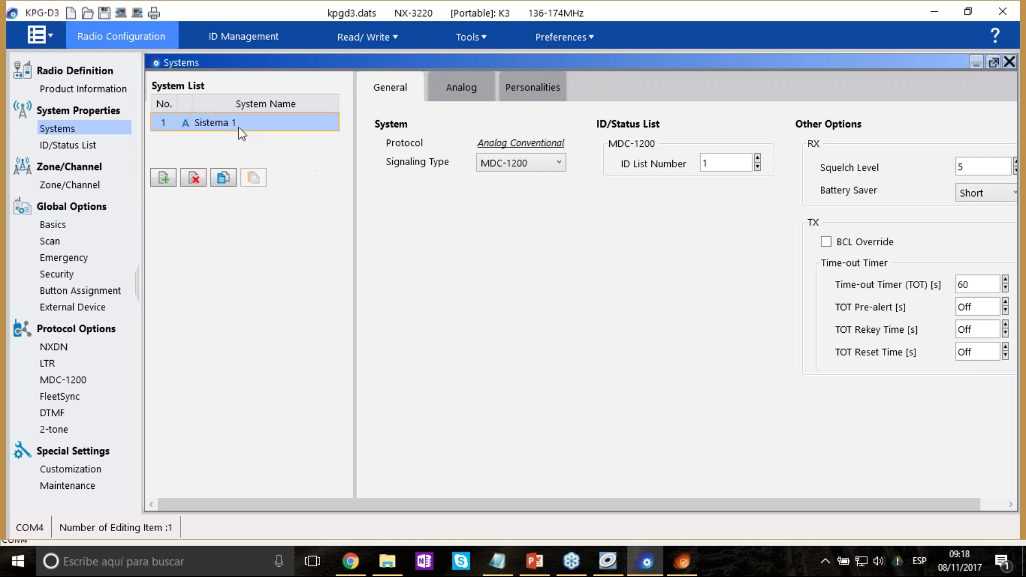
Look at Sistema 1's Change the Protocol options and close them, keeping Analog Conventional.
{"action": "right_click", "coordinate": [239, 127]}
{"action": "left_click", "coordinate": [230, 123]}
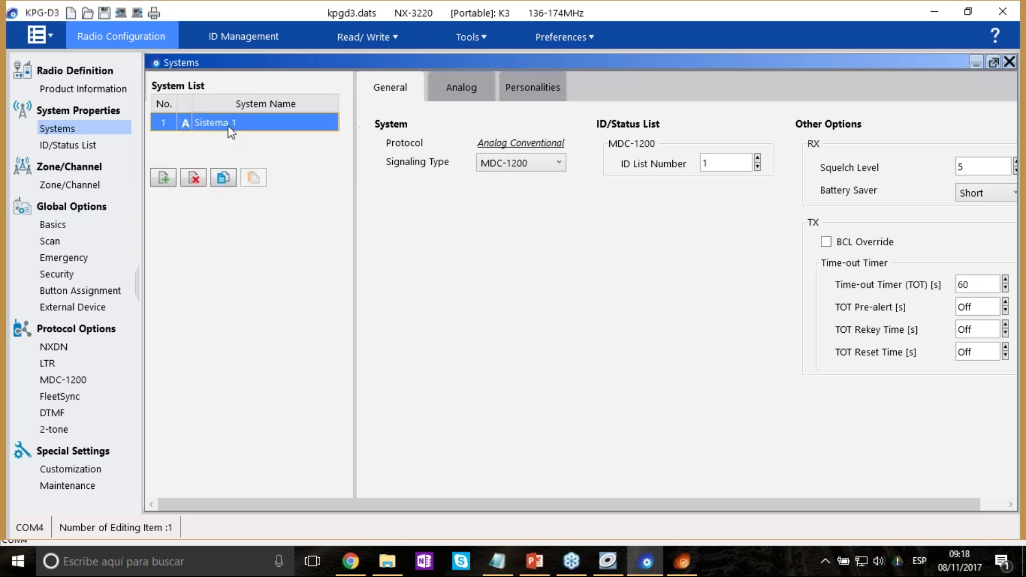
{"action": "right_click", "coordinate": [229, 128]}
{"action": "mouse_move", "coordinate": [337, 187]}
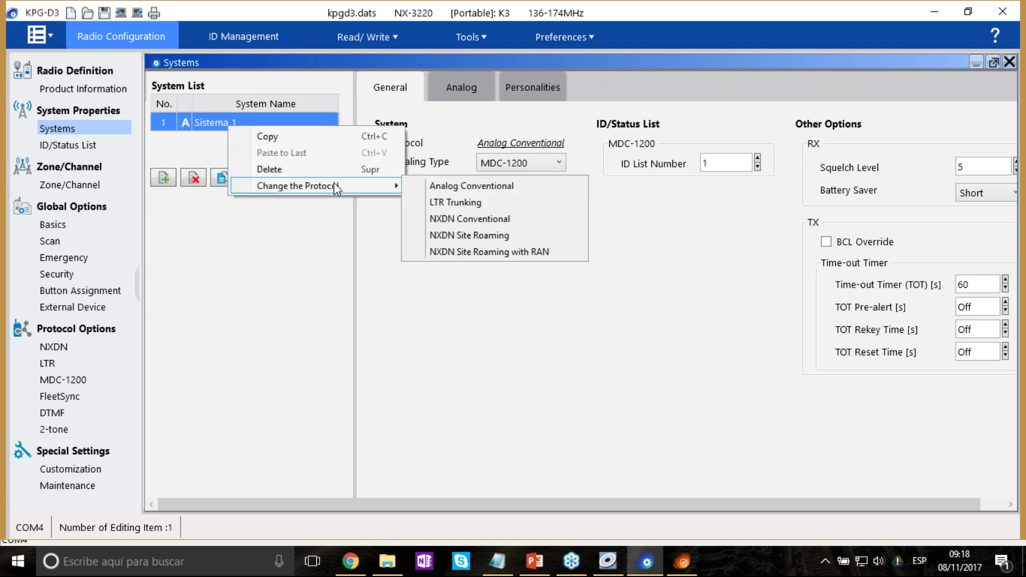
{"action": "left_click", "coordinate": [541, 188]}
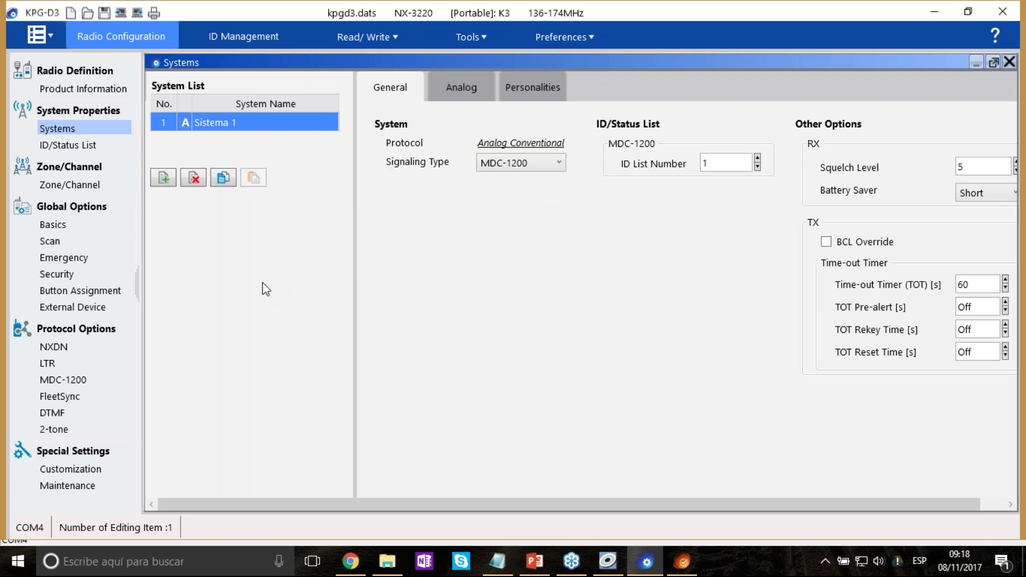
Add a second system named 'Sistema 2' using the NXDN Conventional protocol.
{"action": "left_click", "coordinate": [164, 178]}
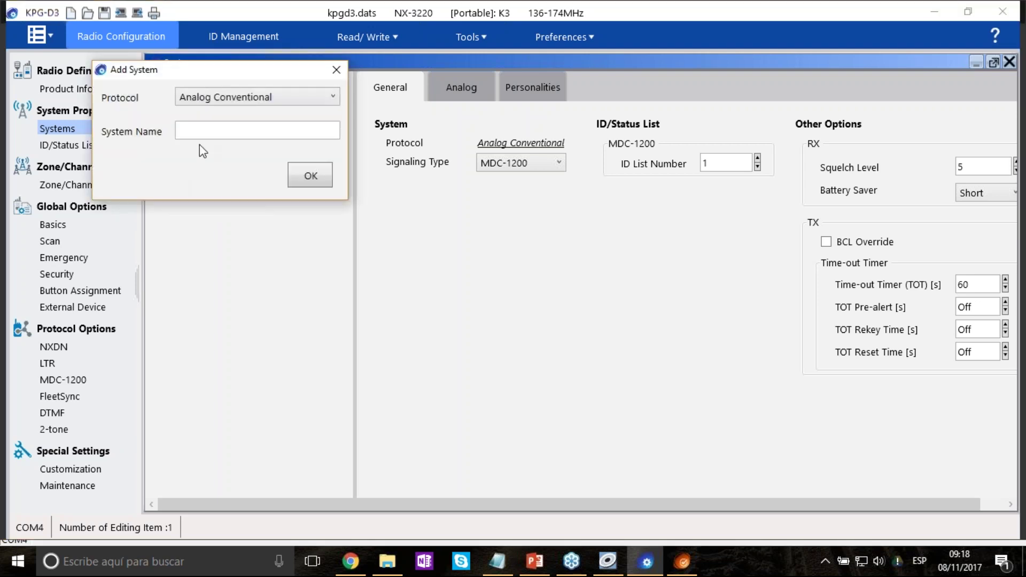
{"action": "left_click", "coordinate": [243, 102]}
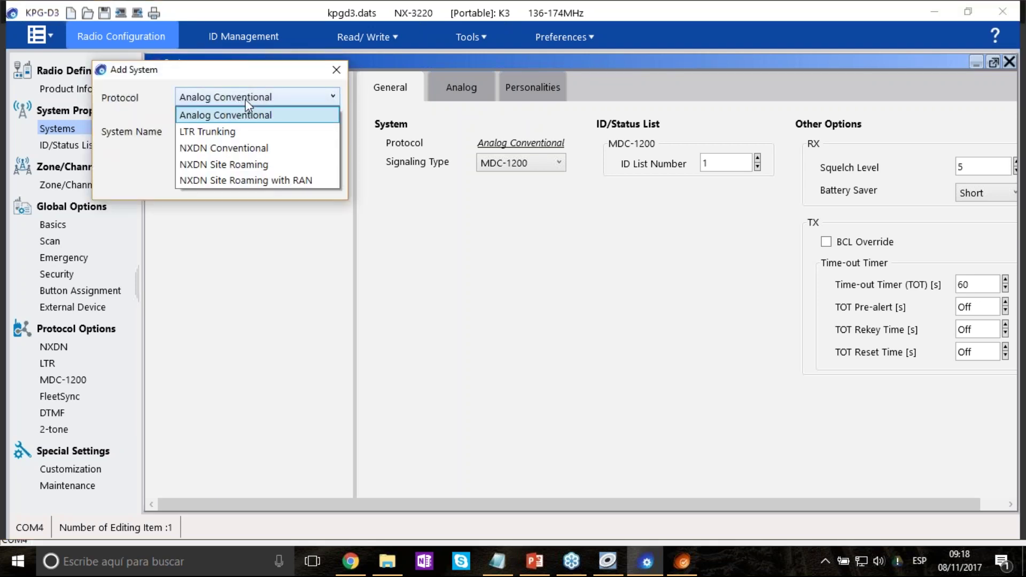
{"action": "left_click", "coordinate": [239, 149]}
{"action": "key", "text": "Tab"}
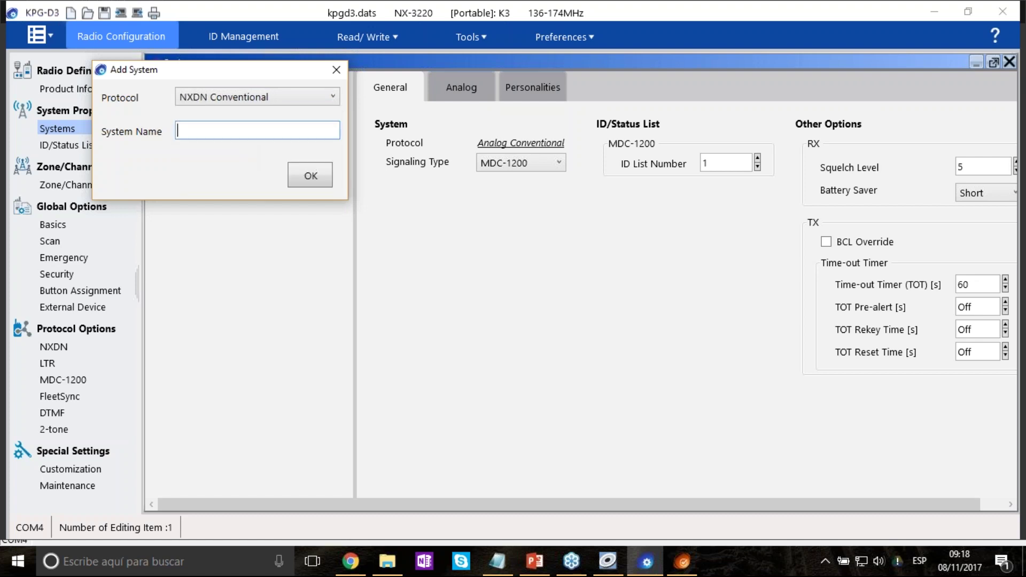
{"action": "type", "text": "Sistema 2"}
{"action": "left_click", "coordinate": [304, 173]}
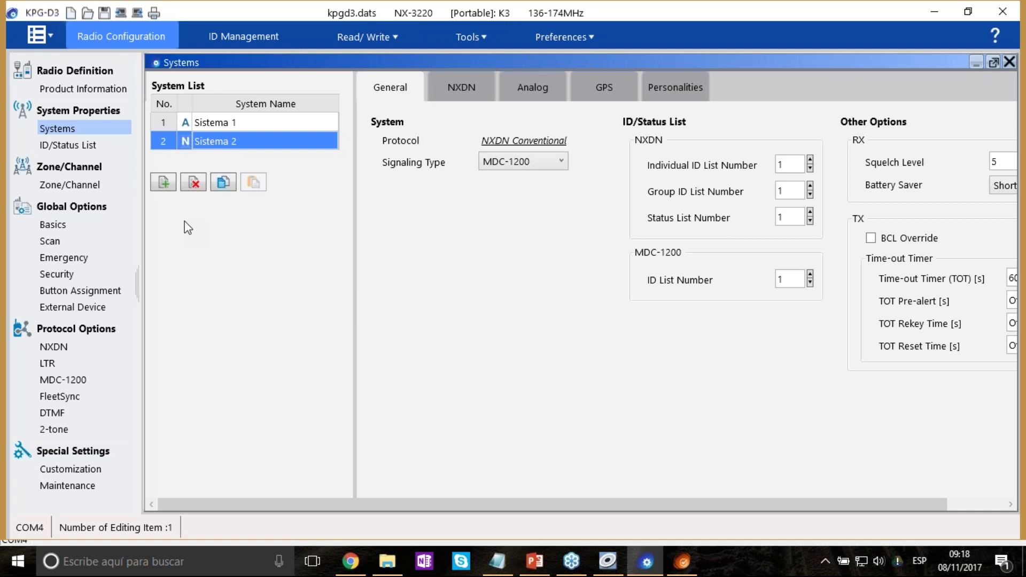
{"action": "right_click", "coordinate": [262, 142]}
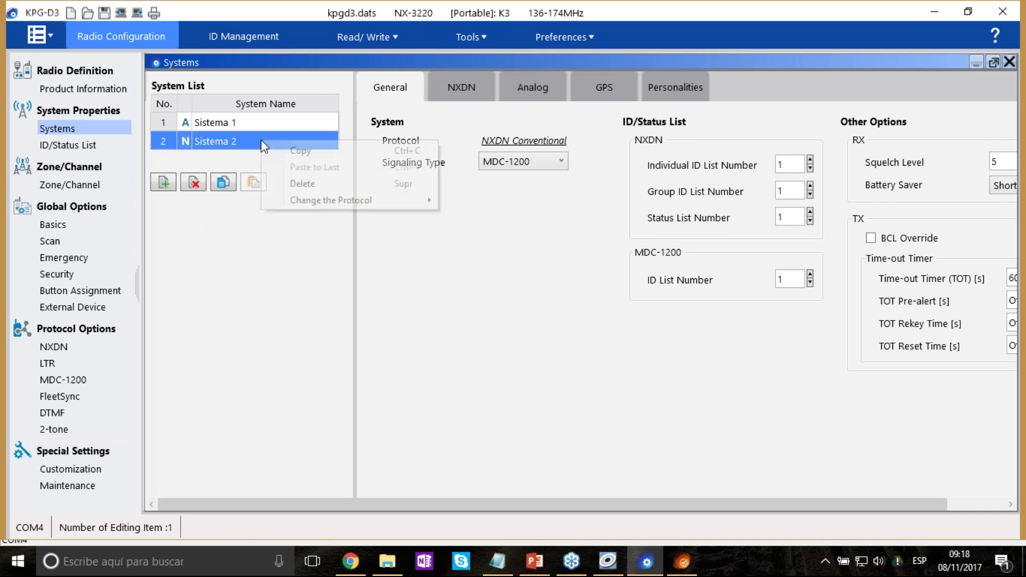
{"action": "right_click", "coordinate": [251, 141]}
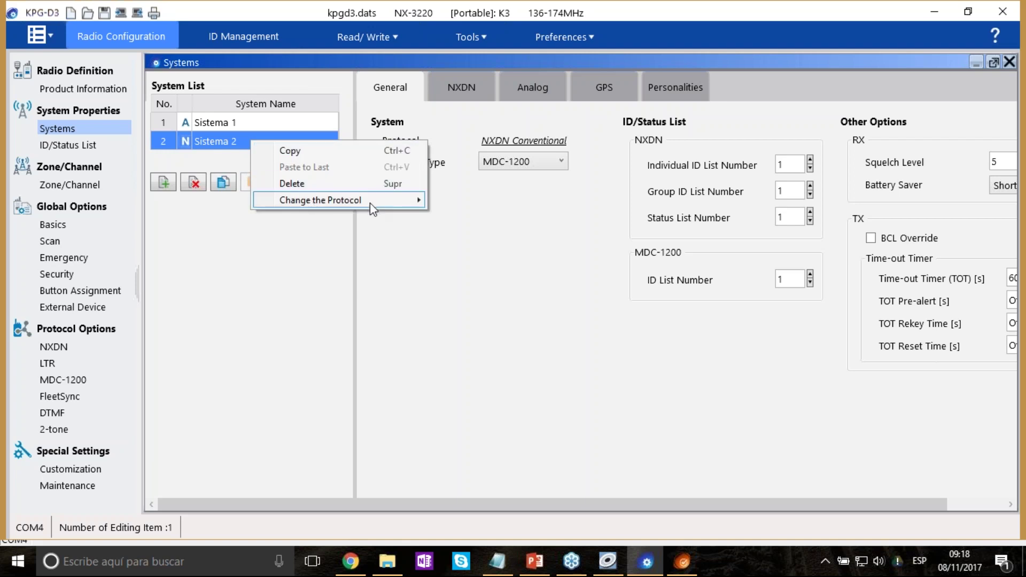
{"action": "mouse_move", "coordinate": [370, 203]}
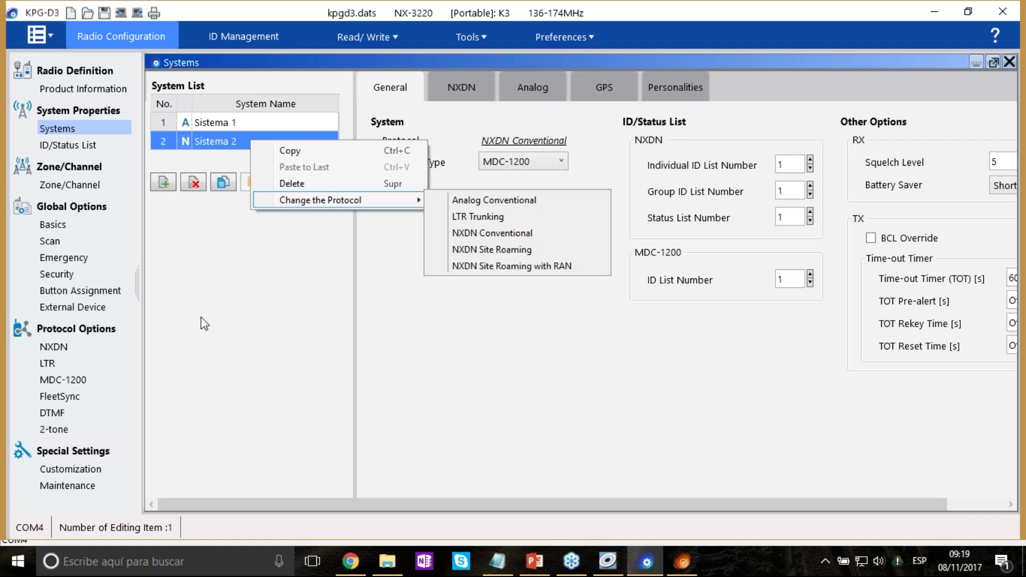
{"action": "left_click", "coordinate": [245, 143]}
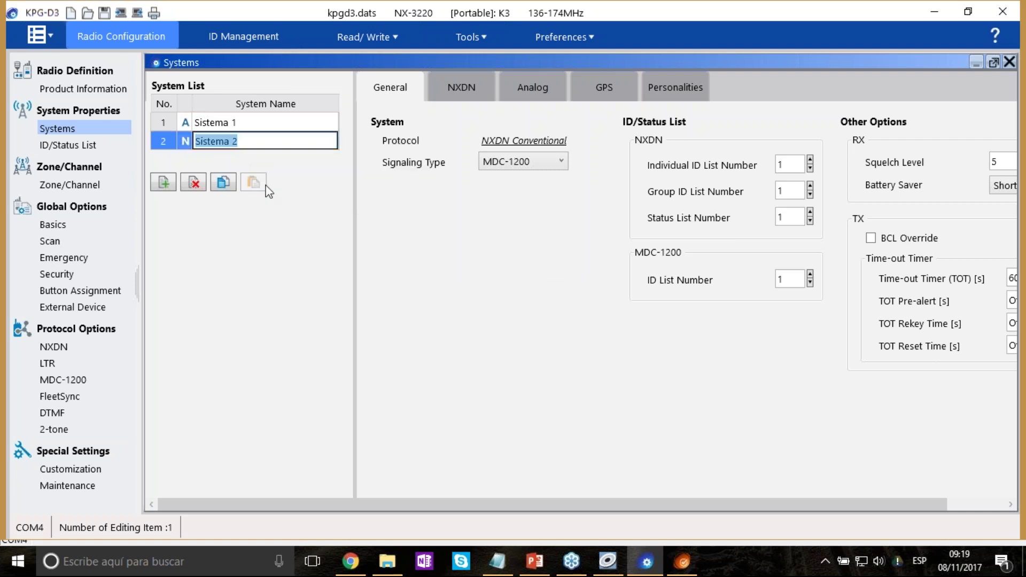
{"action": "left_click", "coordinate": [398, 178]}
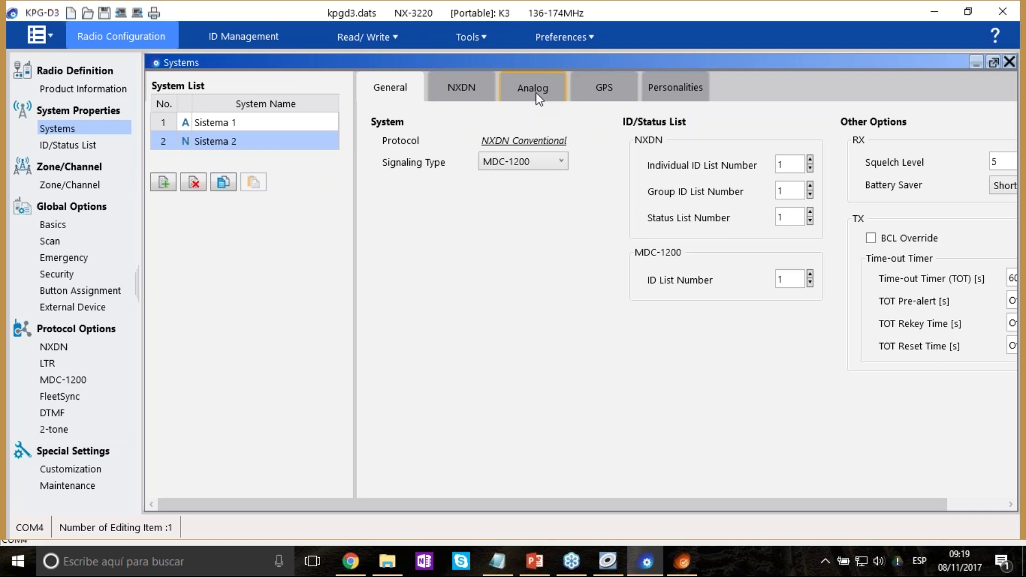
{"action": "left_click", "coordinate": [222, 144]}
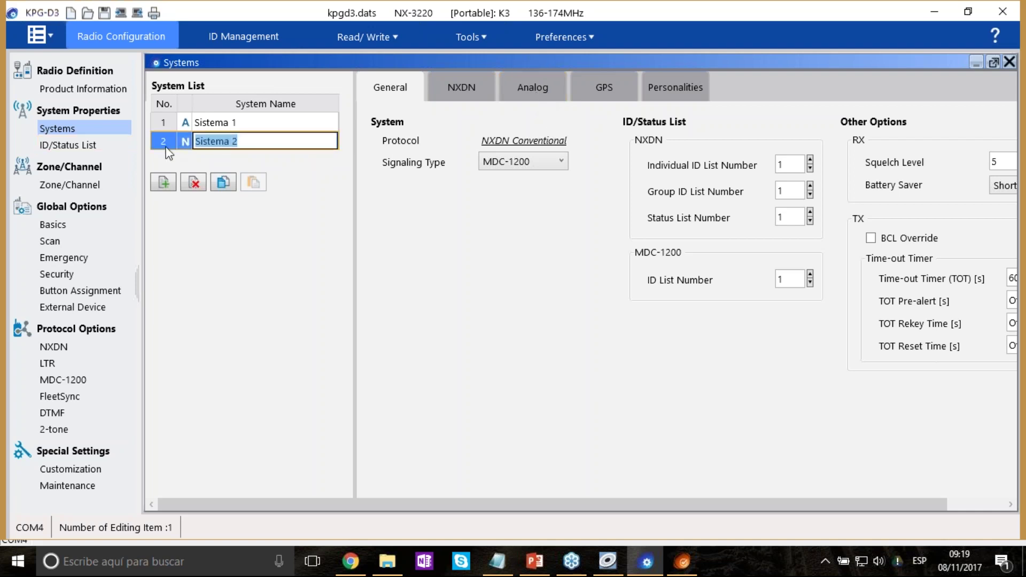
{"action": "left_click", "coordinate": [229, 140]}
{"action": "left_click", "coordinate": [509, 339]}
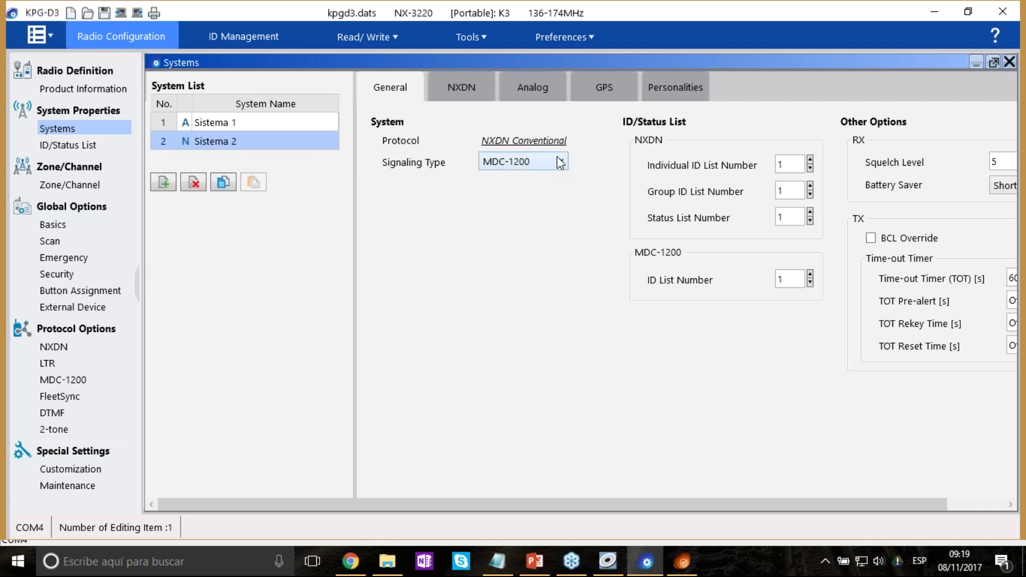
Switch Sistema 2's signaling from MDC-1200 to FleetSync, accepting the MDC-1200 warning.
{"action": "left_click", "coordinate": [524, 161]}
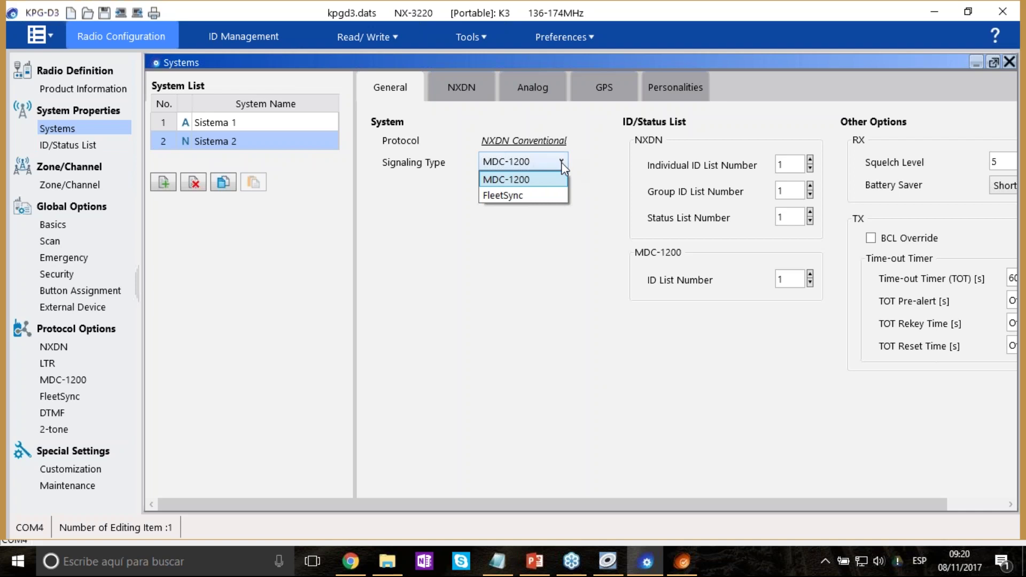
{"action": "left_click", "coordinate": [551, 194]}
{"action": "left_click", "coordinate": [561, 333]}
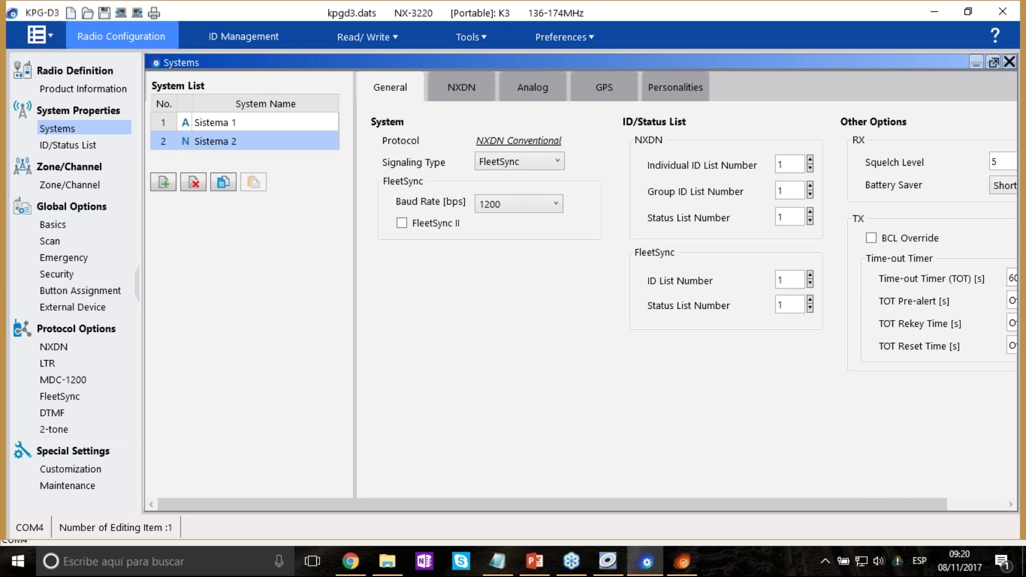
{"action": "left_click", "coordinate": [967, 501]}
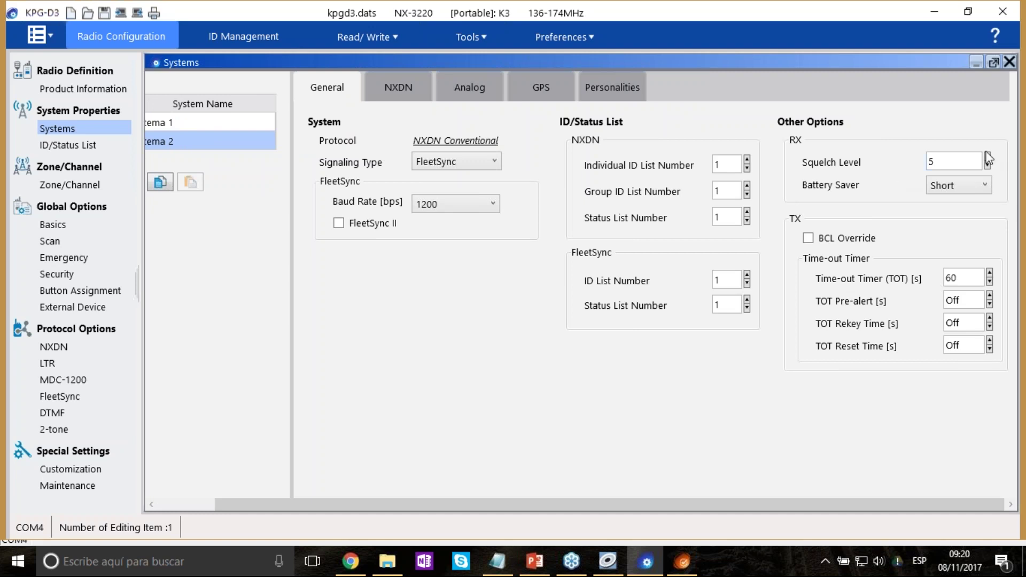
Check Sistema 2's squelch, ID list, status list and time-out timer values, then show its NXDN settings.
{"action": "double_click", "coordinate": [956, 160]}
{"action": "double_click", "coordinate": [728, 161]}
{"action": "double_click", "coordinate": [727, 191]}
{"action": "double_click", "coordinate": [729, 218]}
{"action": "left_click", "coordinate": [683, 420]}
{"action": "left_click", "coordinate": [959, 277]}
{"action": "left_click", "coordinate": [405, 84]}
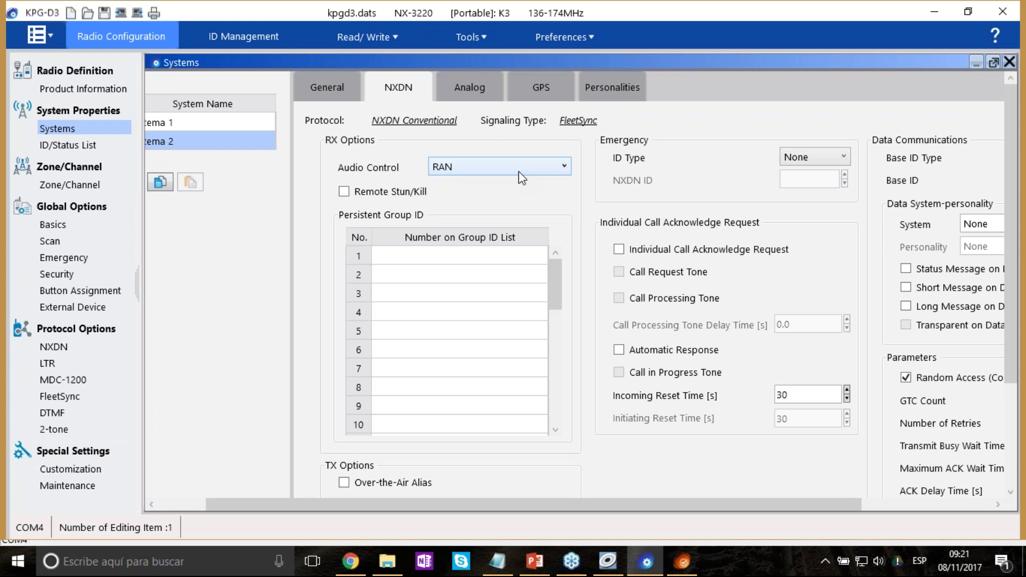
Change Sistema 2's NXDN Audio Control from RAN to 'RAN and Optional Signaling'.
{"action": "left_click", "coordinate": [537, 171]}
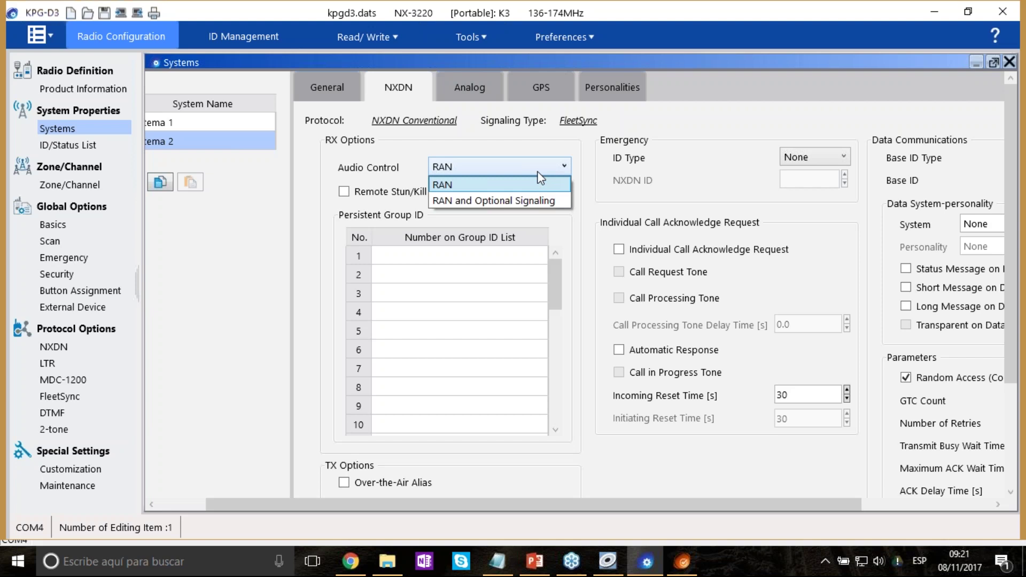
{"action": "left_click", "coordinate": [548, 185]}
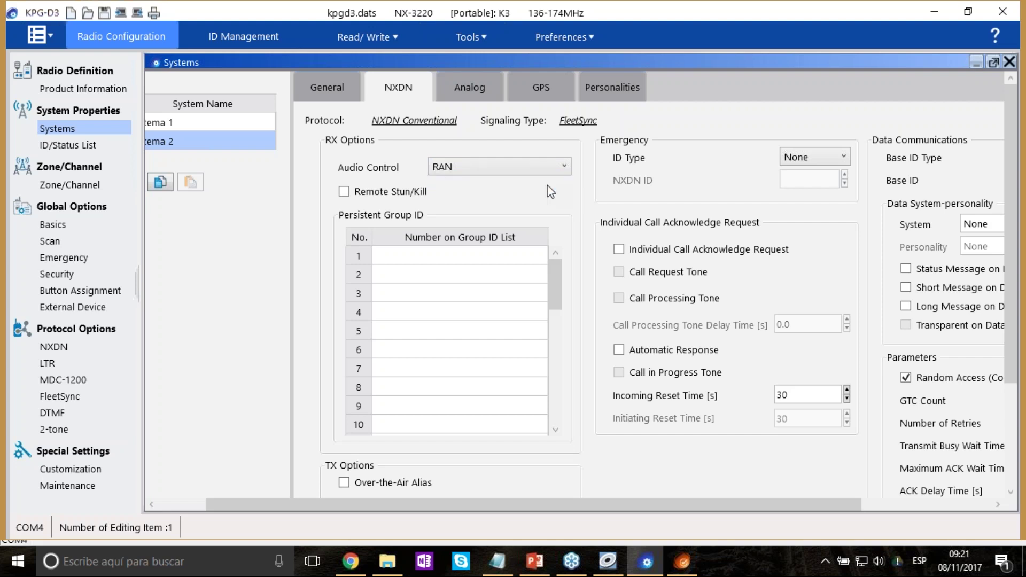
{"action": "left_click", "coordinate": [538, 171]}
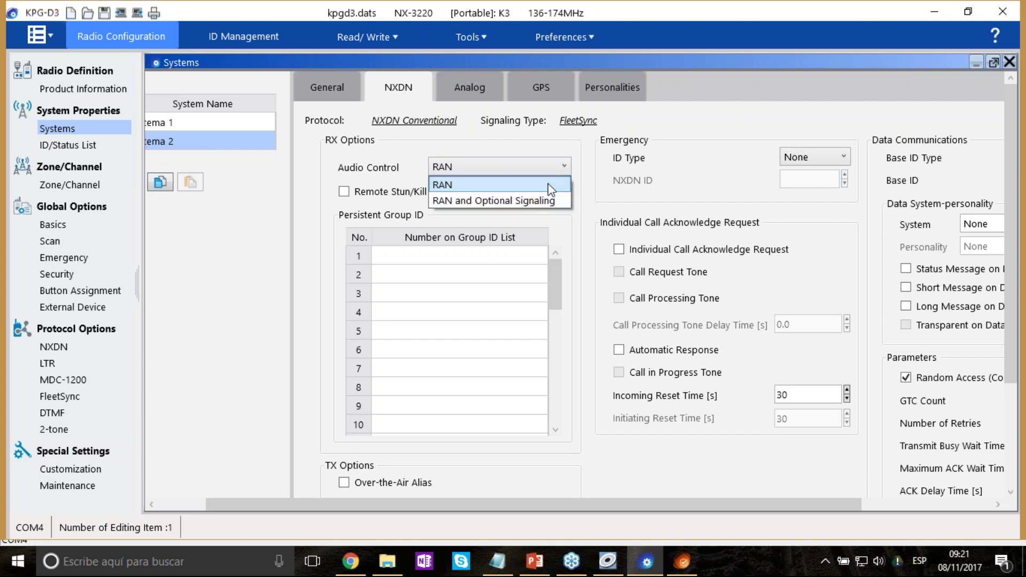
{"action": "left_click", "coordinate": [551, 201]}
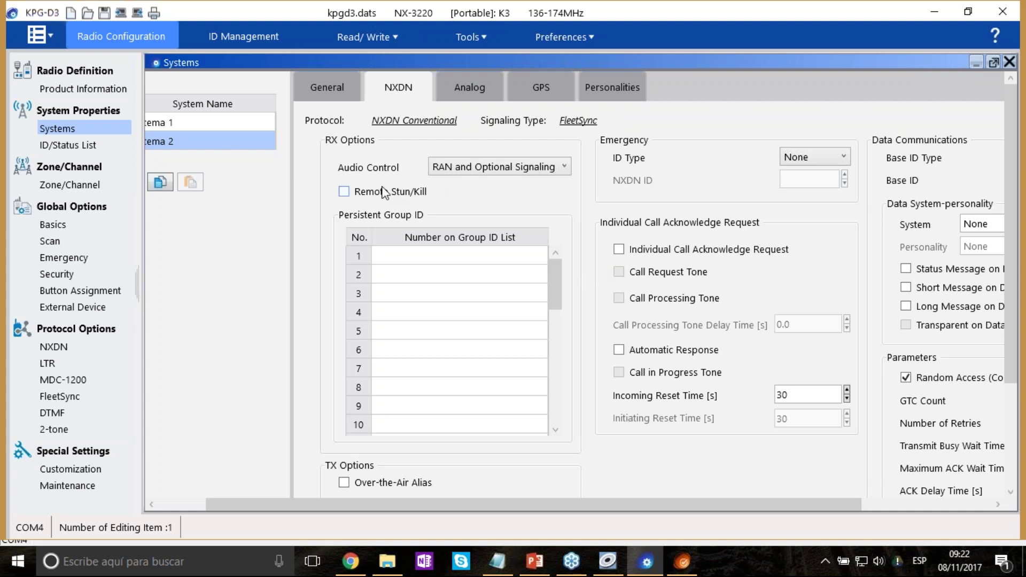
{"action": "left_click", "coordinate": [344, 193]}
{"action": "scroll", "coordinate": [593, 202], "scroll_direction": "down", "scroll_amount": 3}
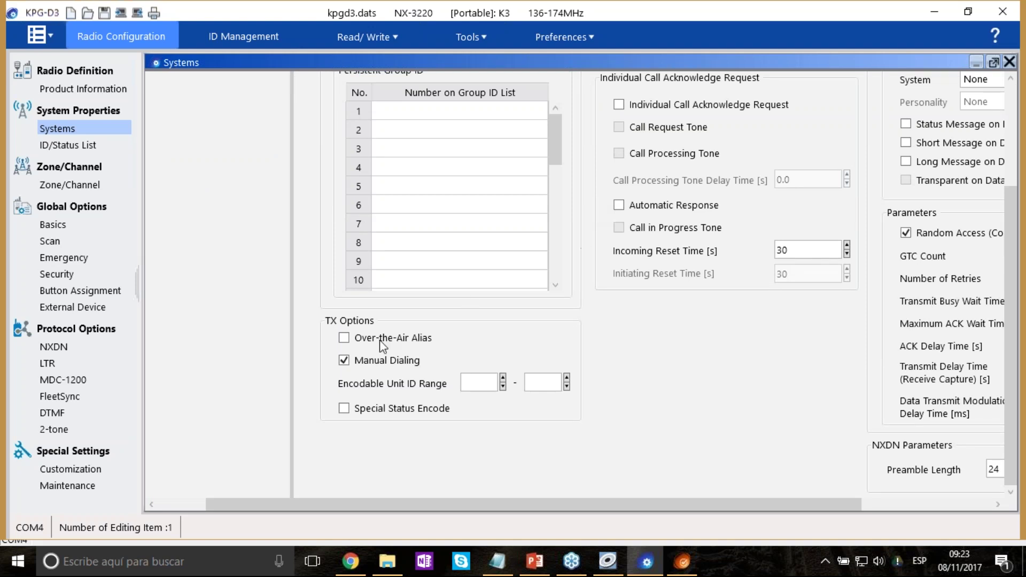
{"action": "left_click", "coordinate": [345, 338]}
{"action": "scroll", "coordinate": [435, 91], "scroll_direction": "up", "scroll_amount": 3}
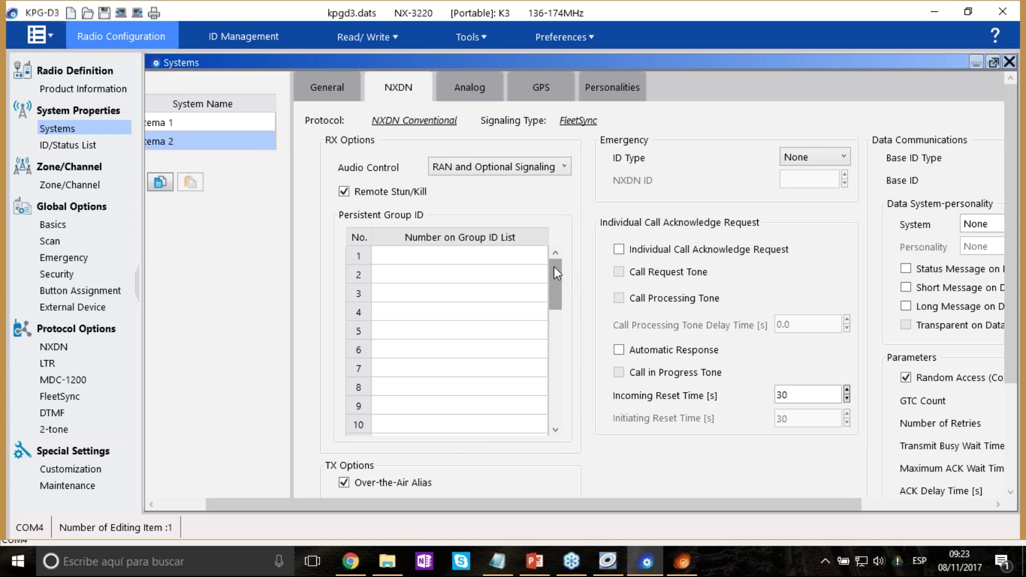
{"action": "scroll", "coordinate": [556, 270], "scroll_direction": "down", "scroll_amount": 3}
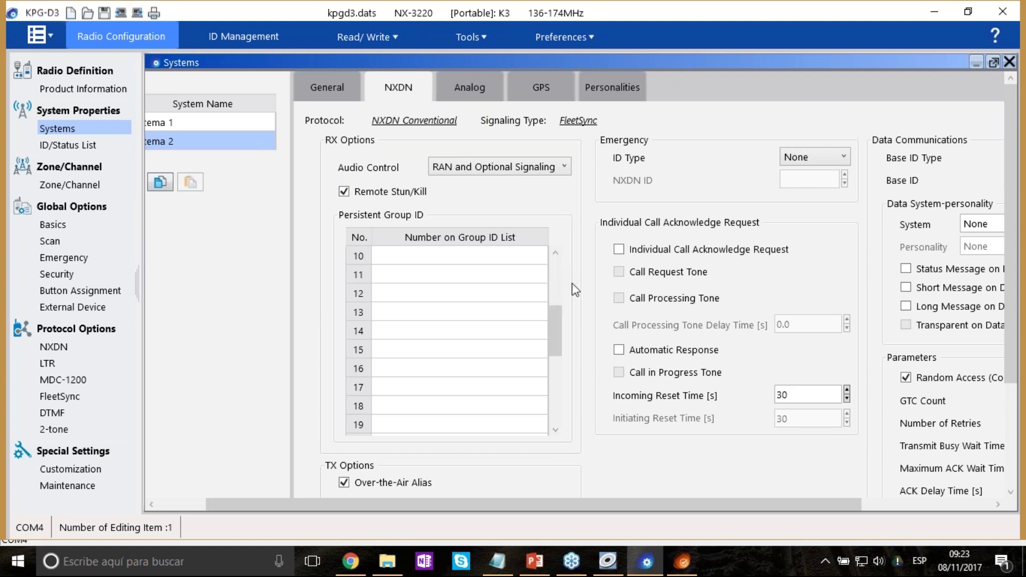
{"action": "scroll", "coordinate": [560, 270], "scroll_direction": "up", "scroll_amount": 3}
{"action": "scroll", "coordinate": [582, 277], "scroll_direction": "down", "scroll_amount": 2}
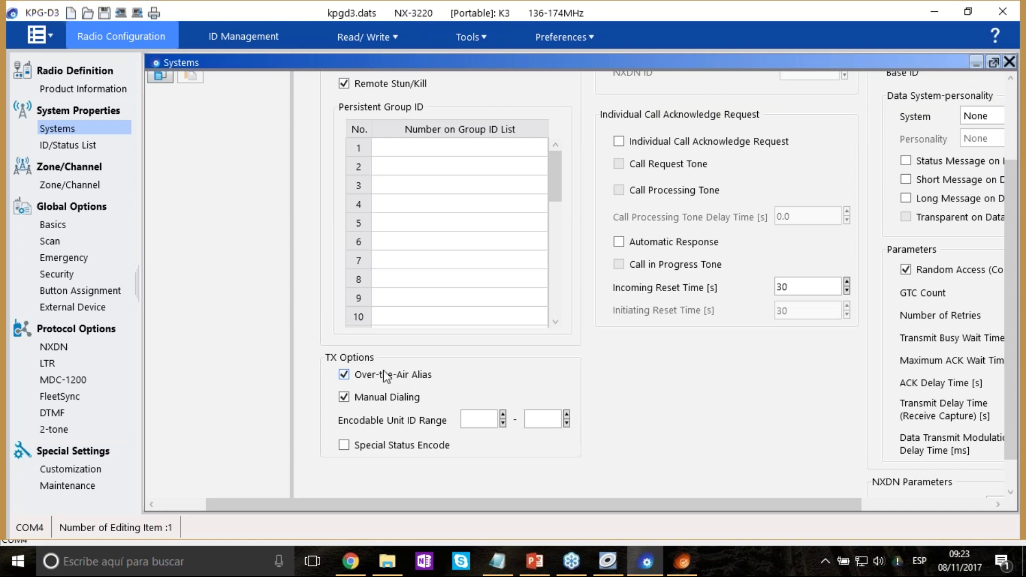
{"action": "scroll", "coordinate": [692, 358], "scroll_direction": "up", "scroll_amount": 2}
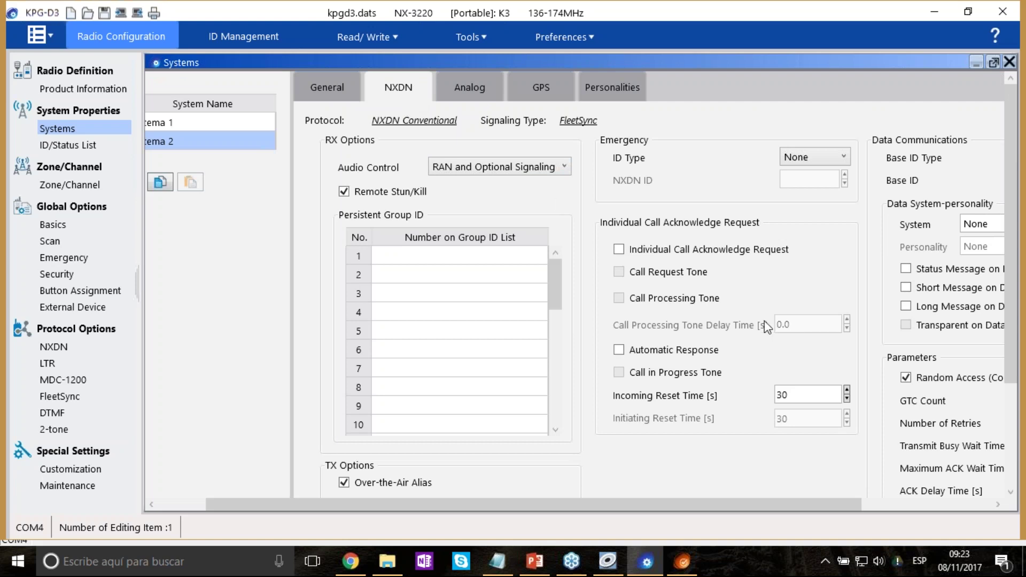
In KPG-141D, open the NXDN 1 settings and set the own Unit ID to 1.
{"action": "left_click", "coordinate": [610, 562]}
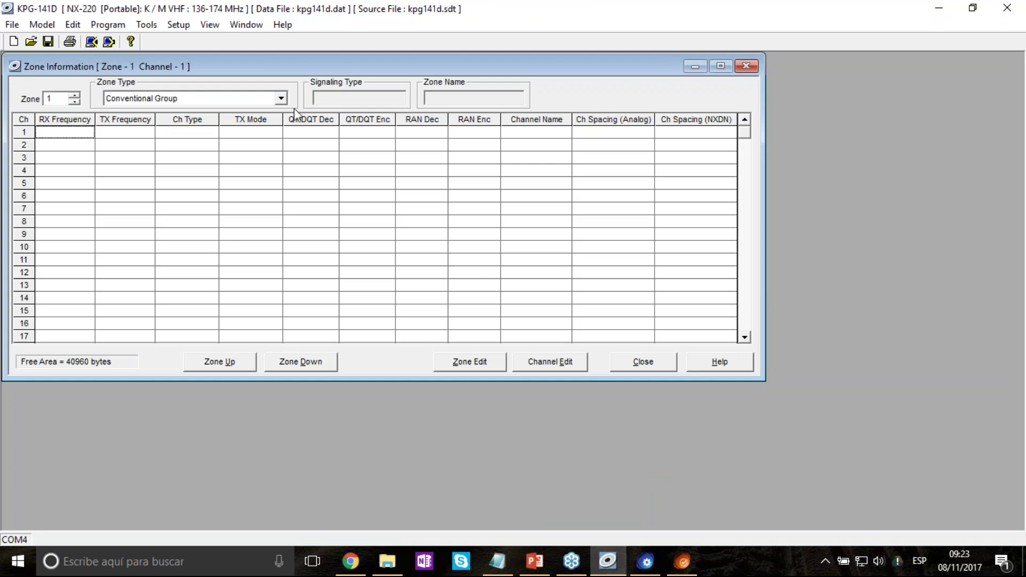
{"action": "left_click", "coordinate": [81, 24]}
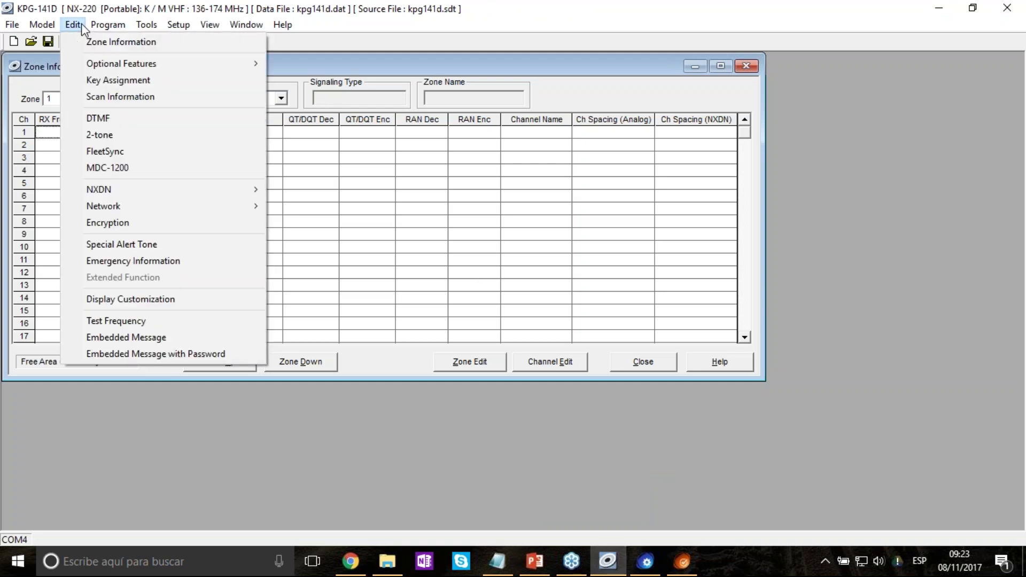
{"action": "left_click", "coordinate": [292, 190]}
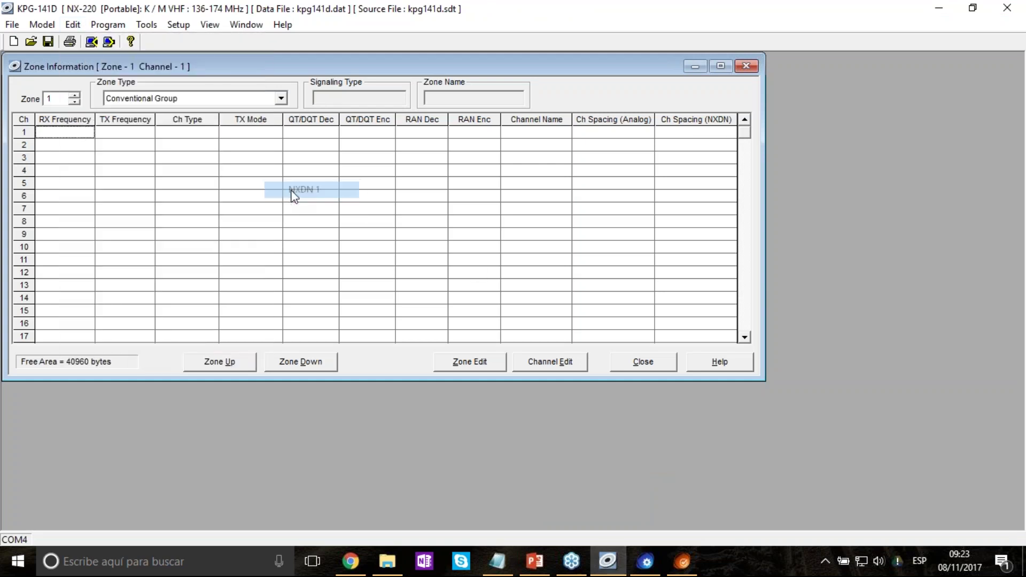
{"action": "left_click", "coordinate": [249, 139]}
{"action": "type", "text": "1"}
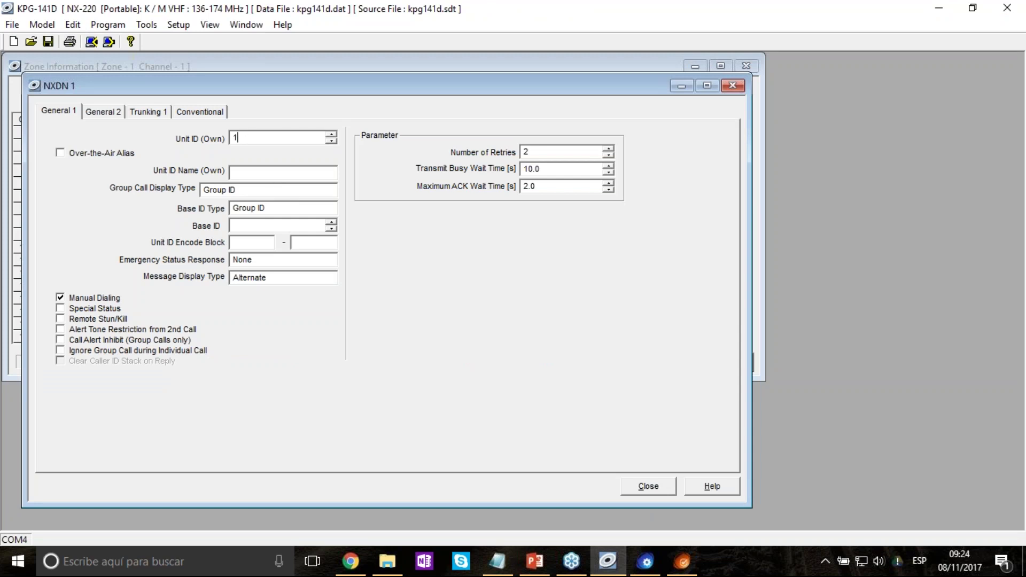
Enable Over-the-Air Alias, enter the unit ID name, and return to KPG-D3.
{"action": "left_click", "coordinate": [76, 154]}
{"action": "left_click", "coordinate": [262, 172]}
{"action": "type", "text": "PUGA"}
{"action": "left_click", "coordinate": [681, 86]}
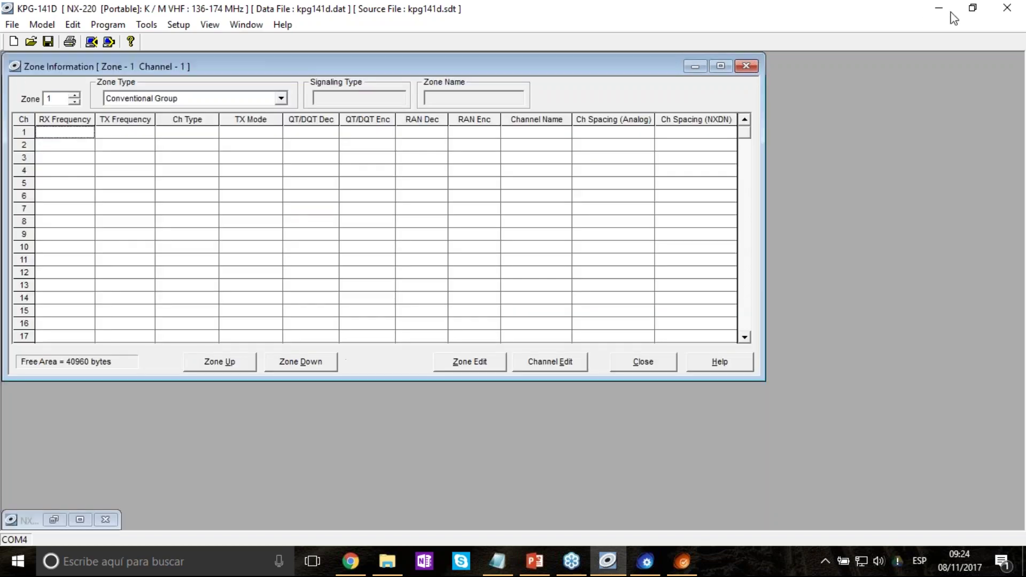
{"action": "left_click", "coordinate": [939, 9]}
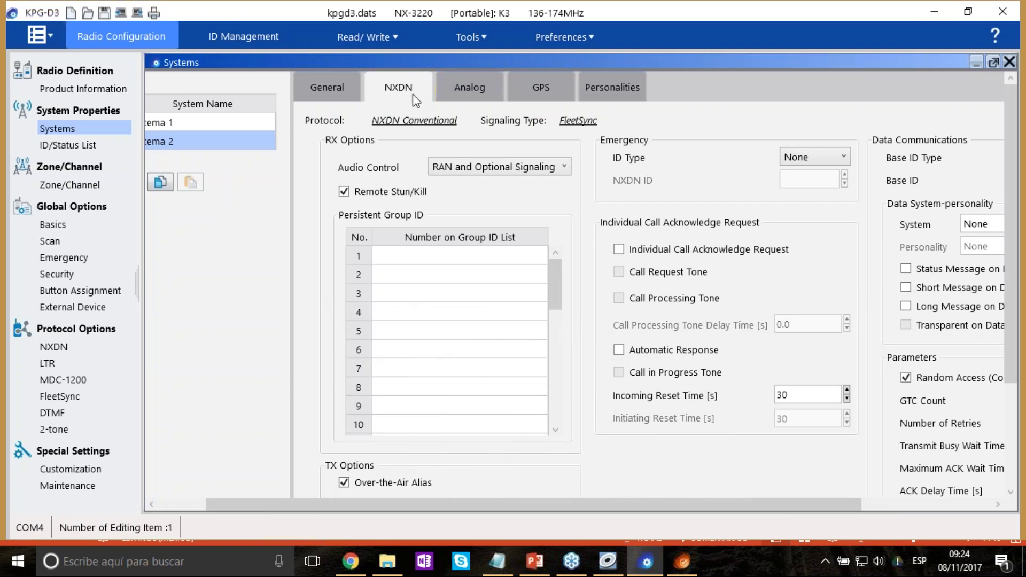
{"action": "scroll", "coordinate": [584, 380], "scroll_direction": "down", "scroll_amount": 3}
{"action": "left_click", "coordinate": [371, 342]}
{"action": "left_click", "coordinate": [370, 342]}
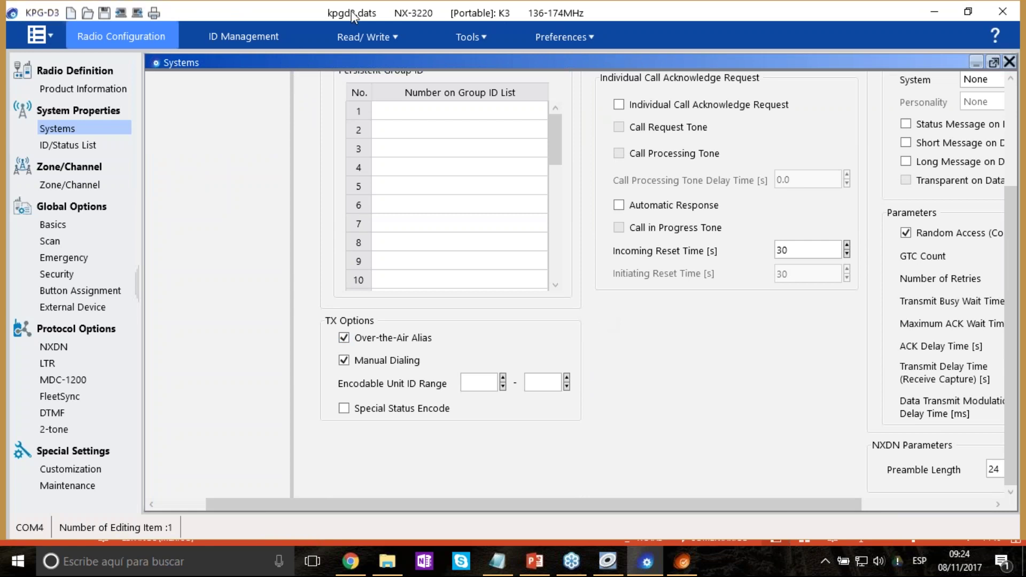
In ID Management, replace the first transceiver's alias and give it NXDN ID 12.
{"action": "left_click", "coordinate": [257, 38]}
{"action": "left_click", "coordinate": [155, 190]}
{"action": "double_click", "coordinate": [136, 188]}
{"action": "type", "text": "PUGA"}
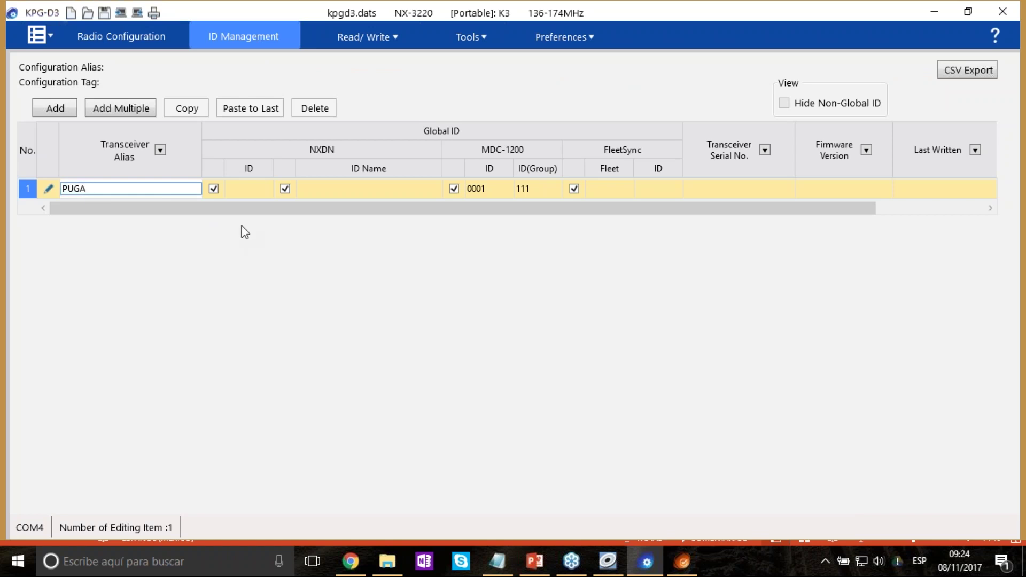
{"action": "left_click", "coordinate": [252, 193]}
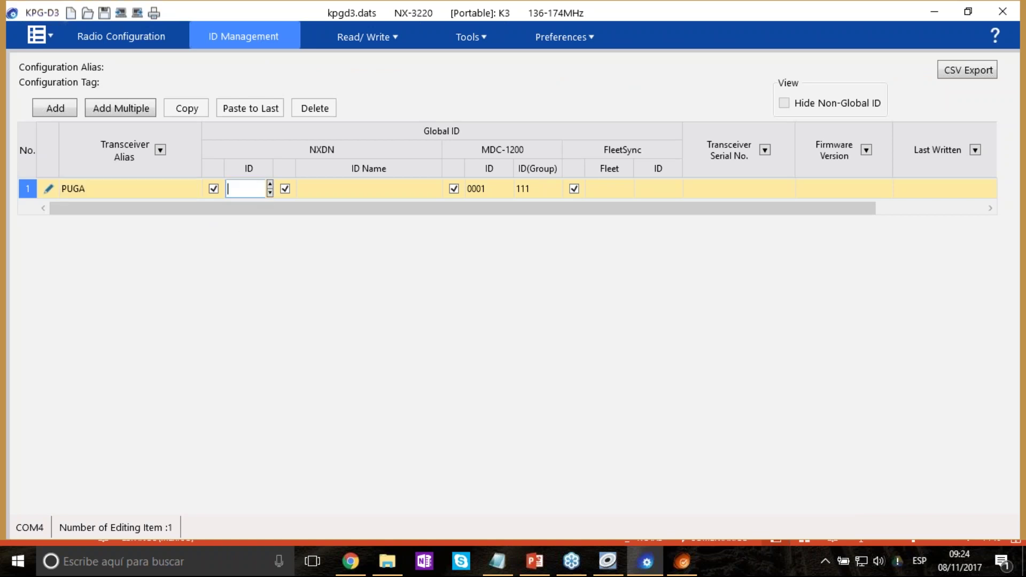
{"action": "type", "text": "12"}
{"action": "key", "text": "Return"}
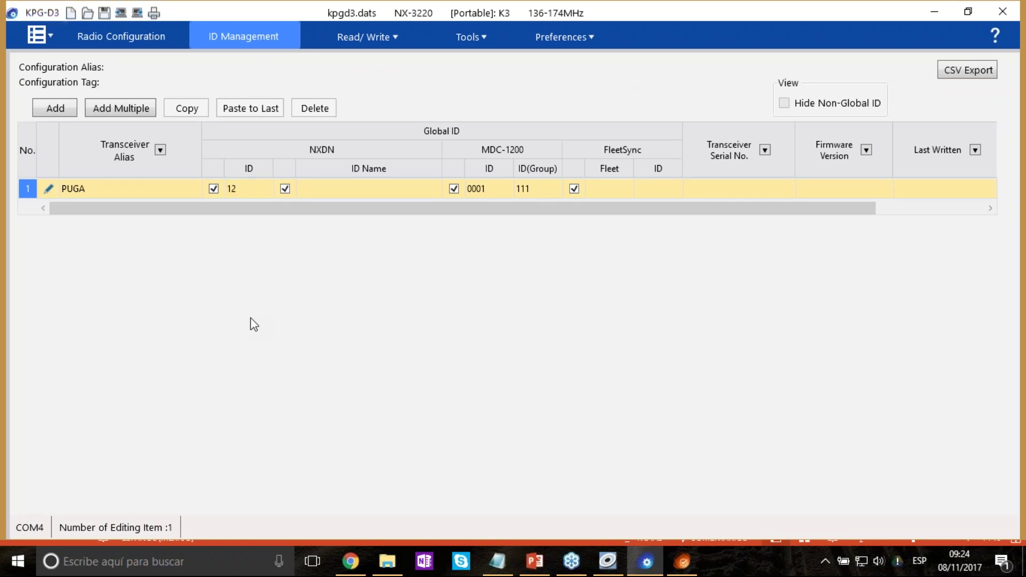
{"action": "left_click", "coordinate": [86, 189]}
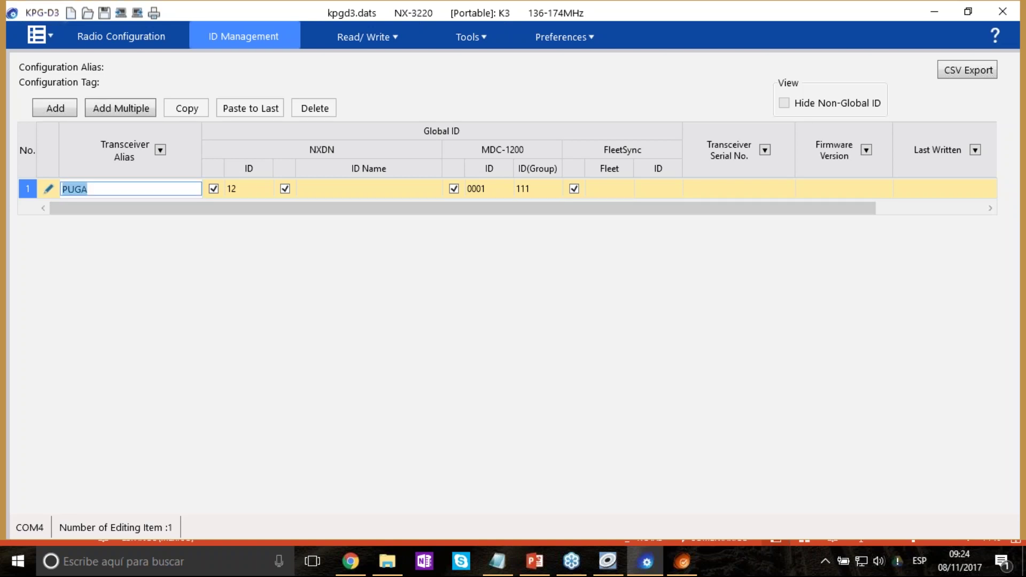
Return to the Systems NXDN page and keep Emergency ID Type at None.
{"action": "left_click", "coordinate": [126, 37]}
{"action": "scroll", "coordinate": [695, 299], "scroll_direction": "up", "scroll_amount": 3}
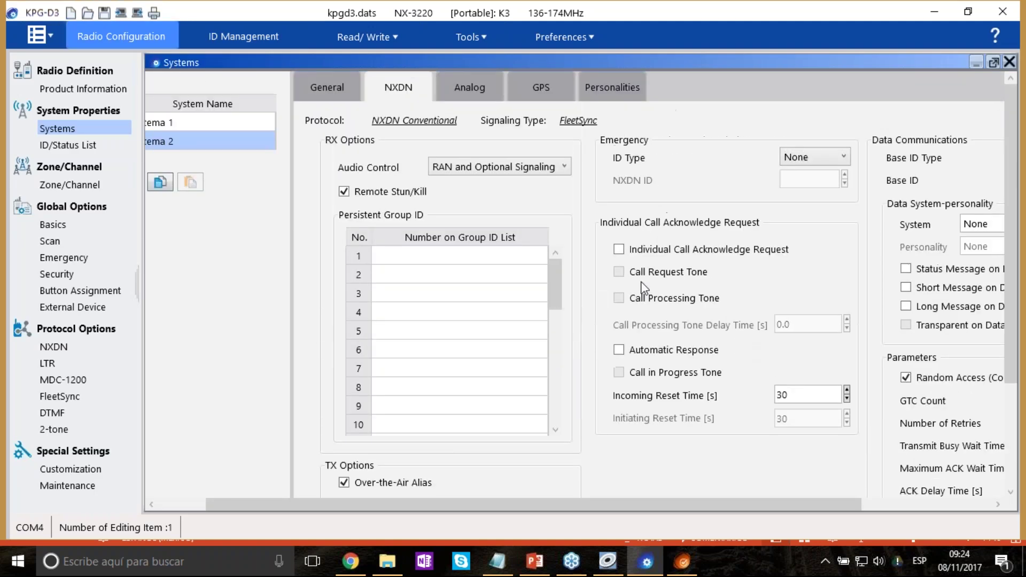
{"action": "scroll", "coordinate": [625, 255], "scroll_direction": "down", "scroll_amount": 2}
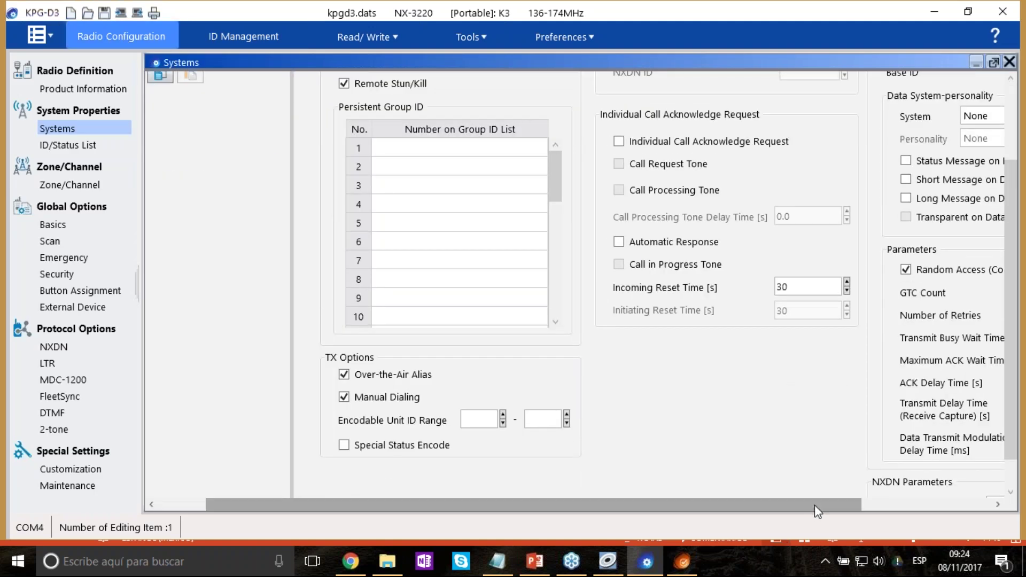
{"action": "left_click_drag", "start_coordinate": [815, 505], "coordinate": [950, 489]}
{"action": "scroll", "coordinate": [629, 337], "scroll_direction": "down", "scroll_amount": 1}
{"action": "scroll", "coordinate": [629, 337], "scroll_direction": "up", "scroll_amount": 3}
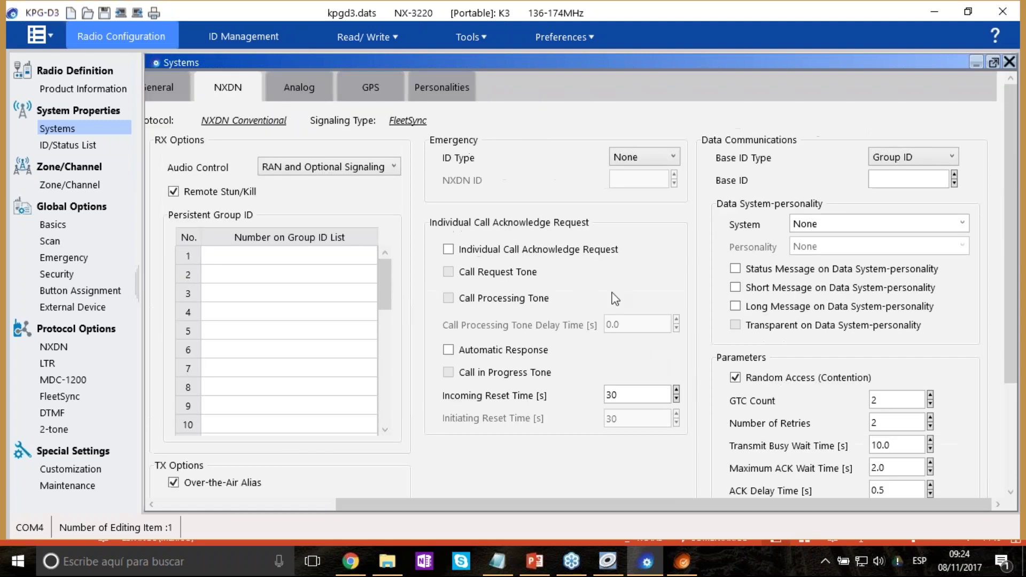
{"action": "left_click", "coordinate": [642, 162]}
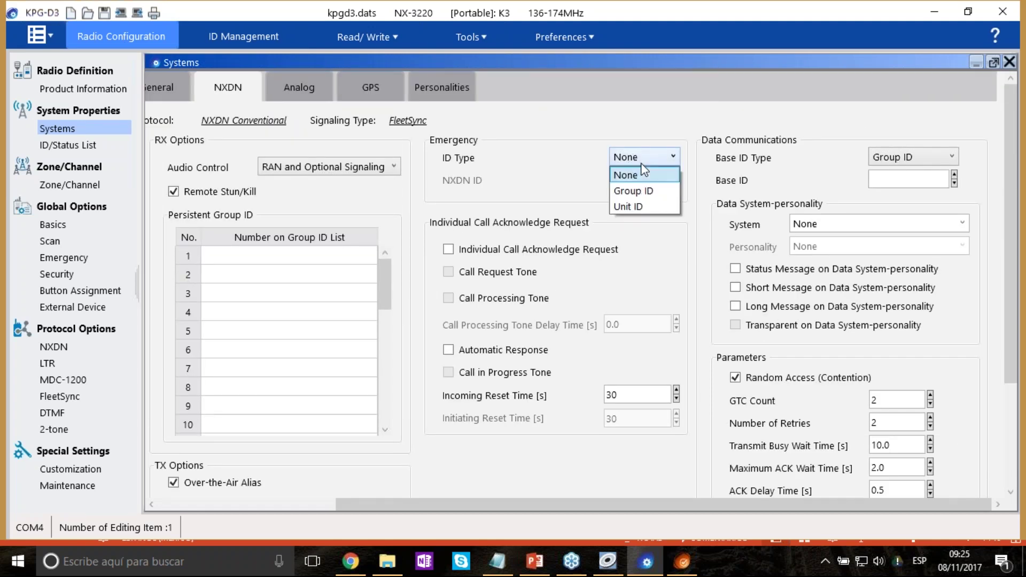
{"action": "left_click", "coordinate": [651, 167]}
Keep Data System-personality at None, then bring KPG-141D to the front.
{"action": "left_click", "coordinate": [931, 181]}
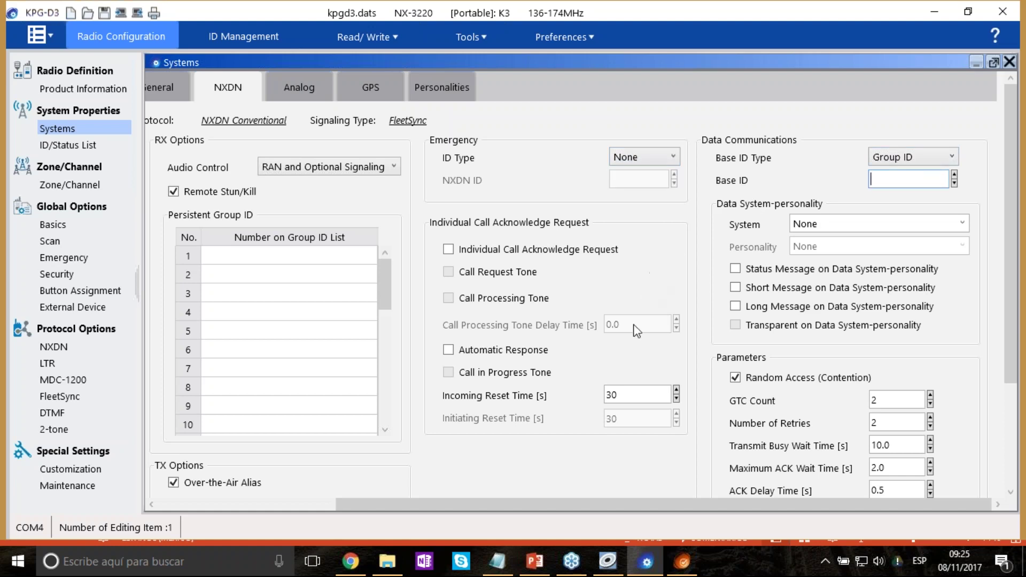
{"action": "left_click", "coordinate": [962, 224]}
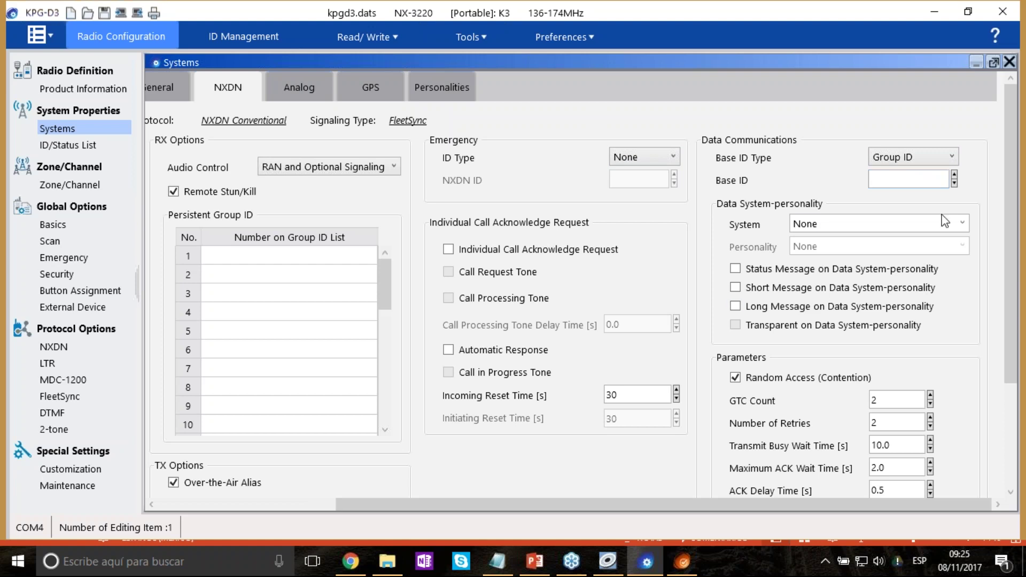
{"action": "left_click", "coordinate": [966, 228]}
{"action": "scroll", "coordinate": [675, 354], "scroll_direction": "down", "scroll_amount": 3}
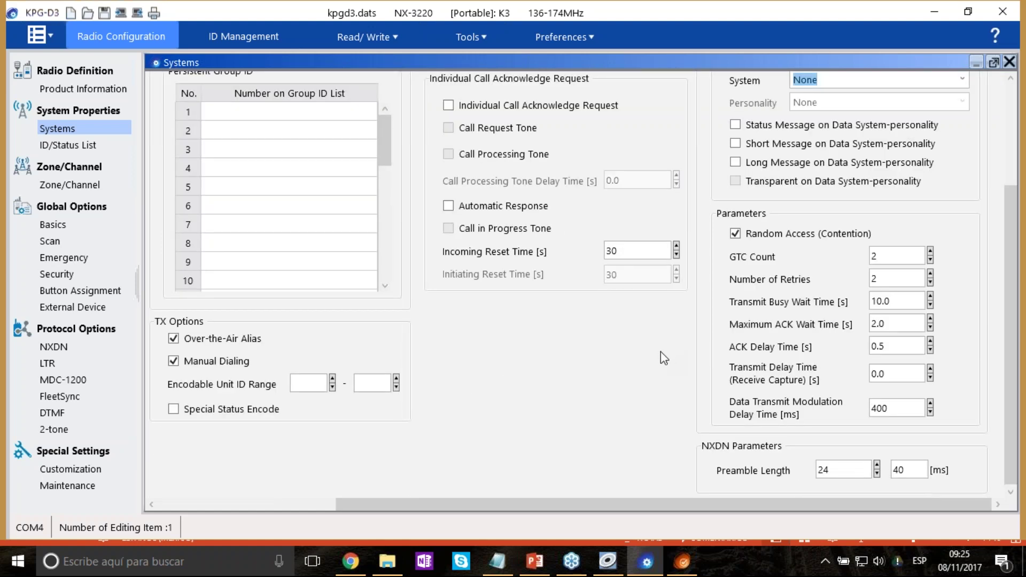
{"action": "left_click", "coordinate": [640, 347]}
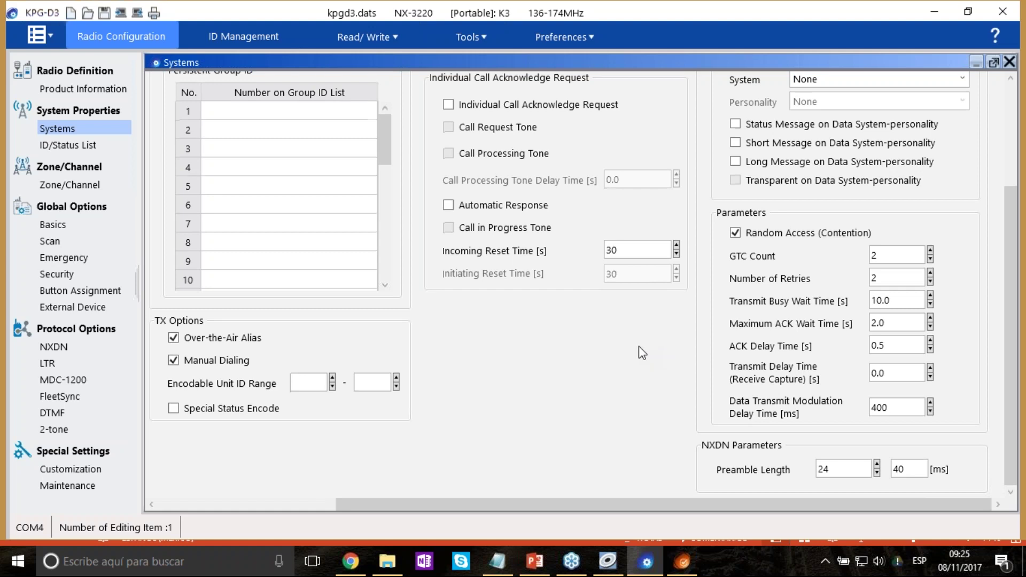
{"action": "left_click", "coordinate": [614, 557]}
Reopen KPG-141D's NXDN 1 settings, then minimize KPG-141D to get back to KPG-D3.
{"action": "left_click", "coordinate": [73, 25]}
{"action": "mouse_move", "coordinate": [153, 185]}
{"action": "left_click", "coordinate": [322, 192]}
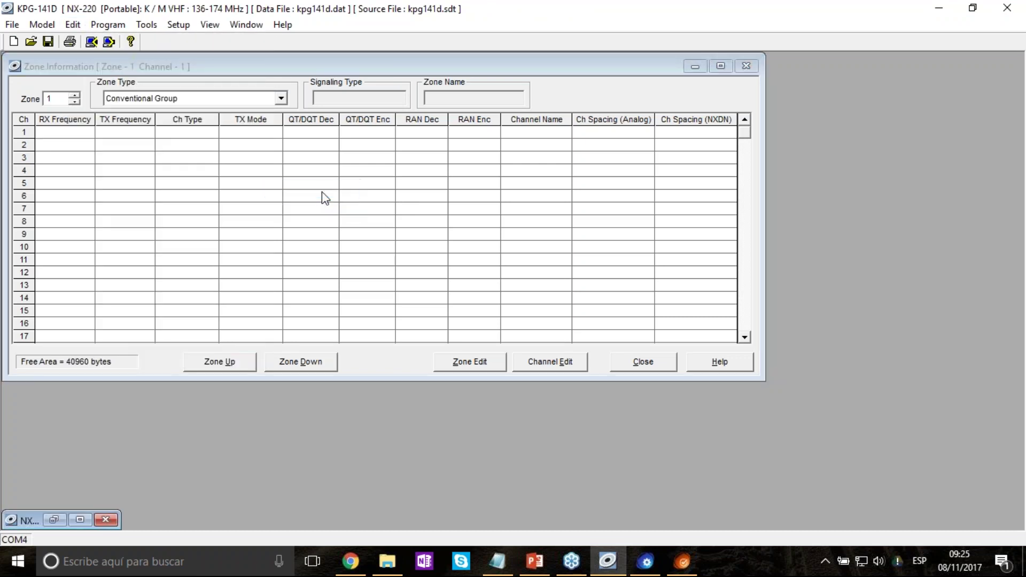
{"action": "left_click", "coordinate": [54, 520]}
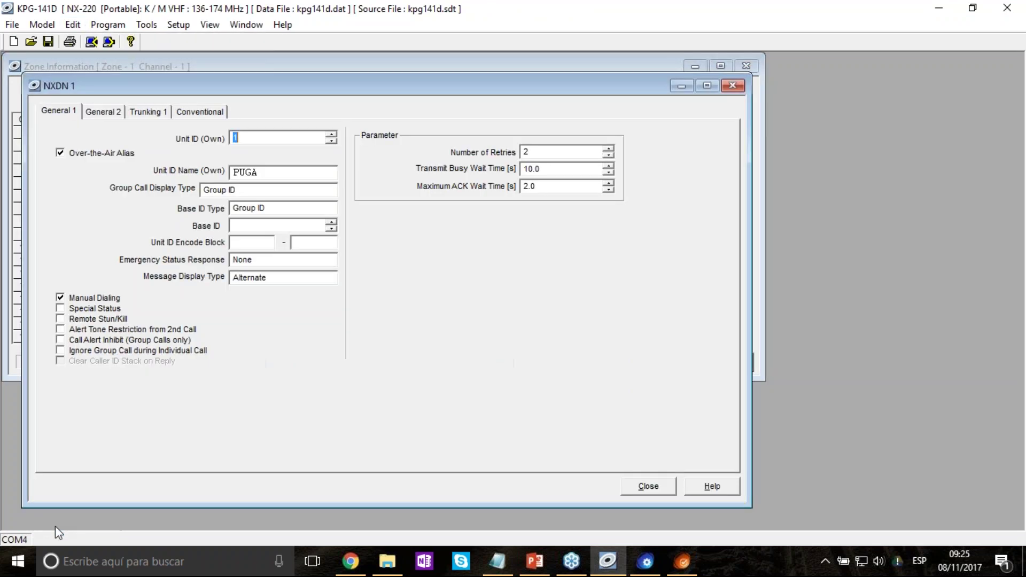
{"action": "left_click", "coordinate": [939, 8]}
Show Sistema 2's Analog settings, leaving Decode Condition and Audio Control at QT/DQT.
{"action": "scroll", "coordinate": [406, 262], "scroll_direction": "up", "scroll_amount": 3}
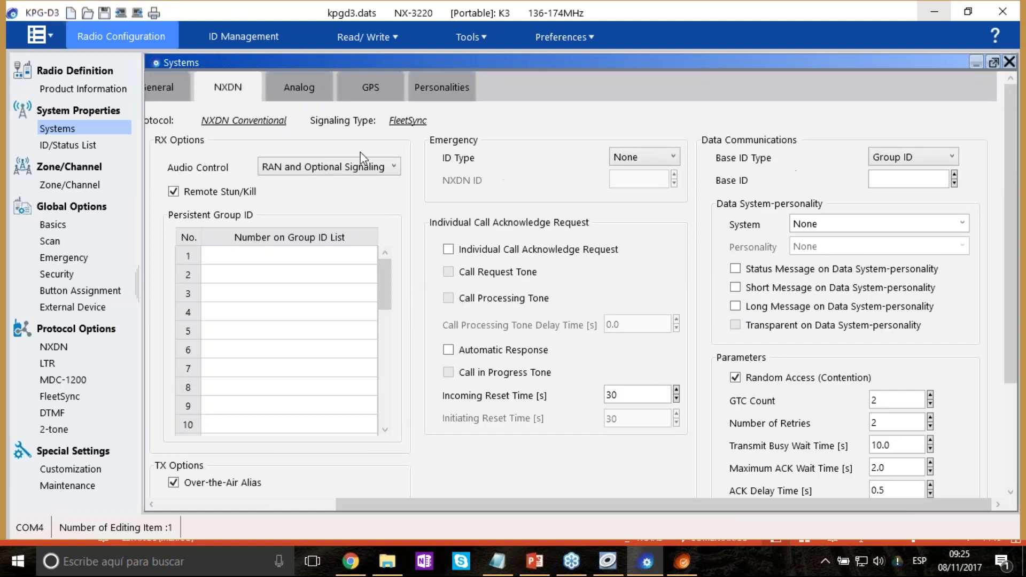
{"action": "left_click", "coordinate": [298, 80]}
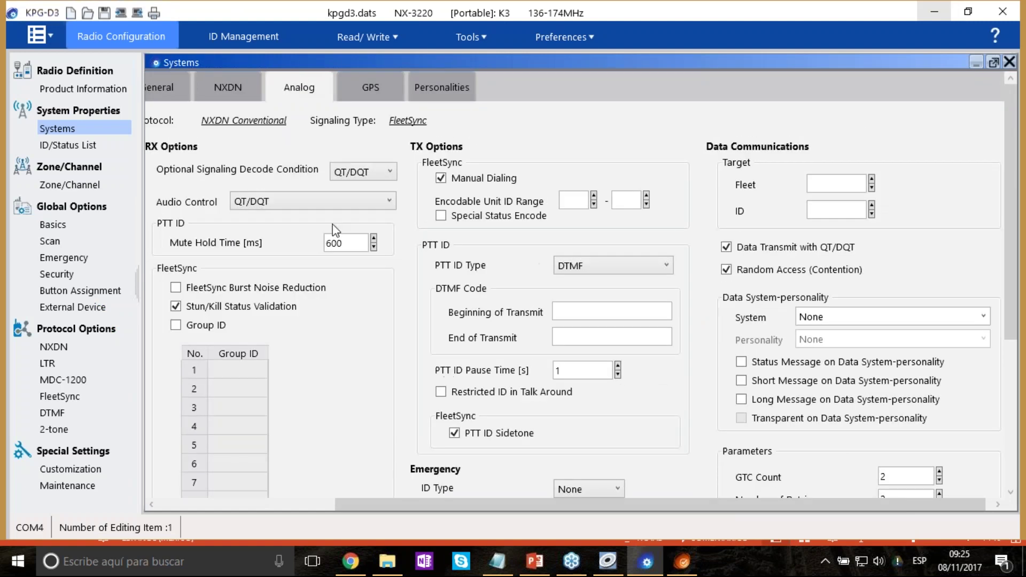
{"action": "left_click", "coordinate": [313, 503]}
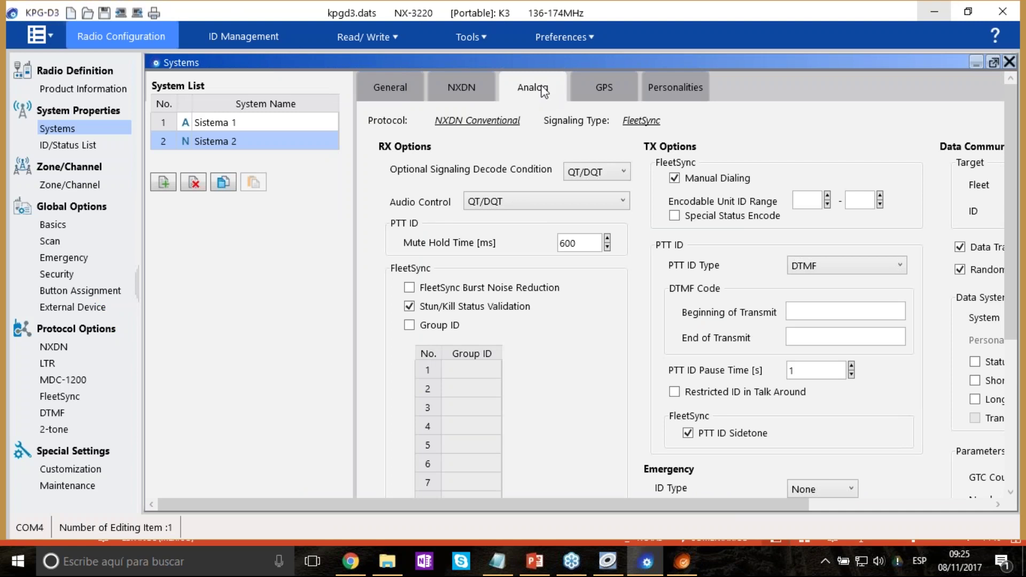
{"action": "left_click", "coordinate": [609, 173]}
{"action": "left_click", "coordinate": [609, 190]}
{"action": "left_click", "coordinate": [622, 201]}
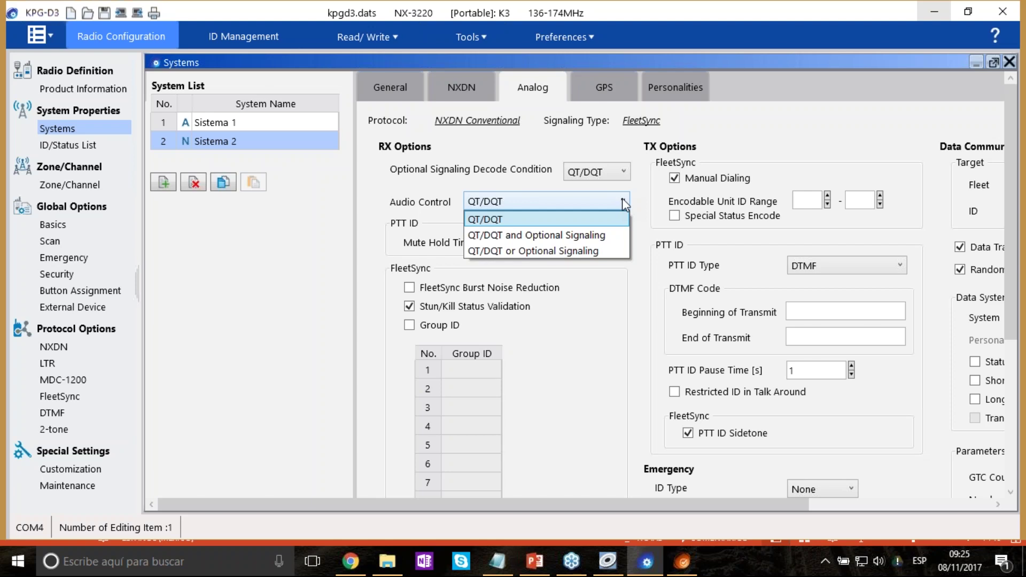
{"action": "left_click", "coordinate": [622, 198]}
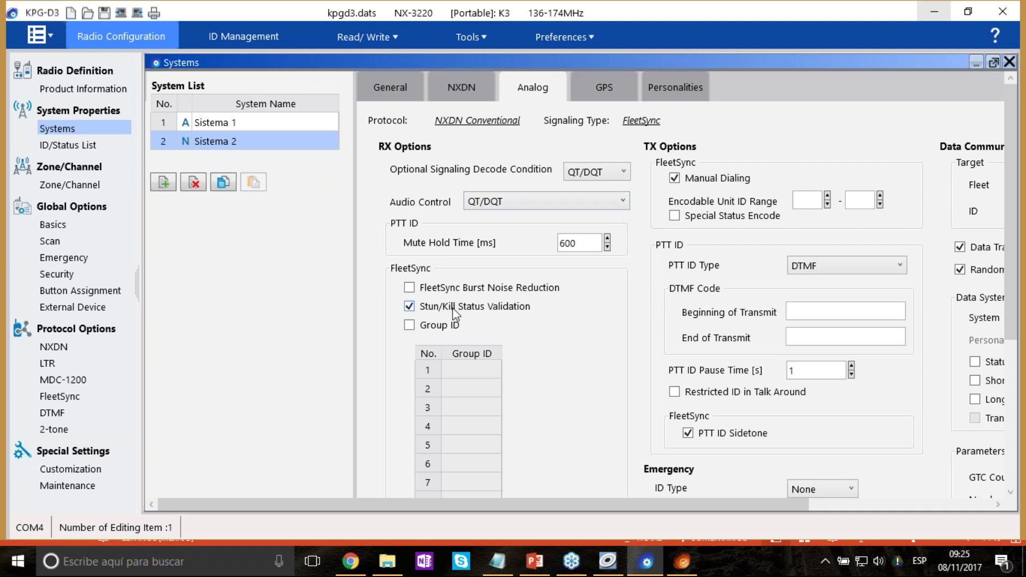
Toggle Stun/Kill Status Validation off and back on, then view the PTT ID Type choices.
{"action": "left_click", "coordinate": [486, 307]}
{"action": "left_click", "coordinate": [496, 309]}
{"action": "scroll", "coordinate": [646, 321], "scroll_direction": "down", "scroll_amount": 3}
{"action": "scroll", "coordinate": [645, 320], "scroll_direction": "up", "scroll_amount": 3}
{"action": "left_click_drag", "start_coordinate": [791, 504], "coordinate": [998, 486]}
{"action": "left_click", "coordinate": [638, 267]}
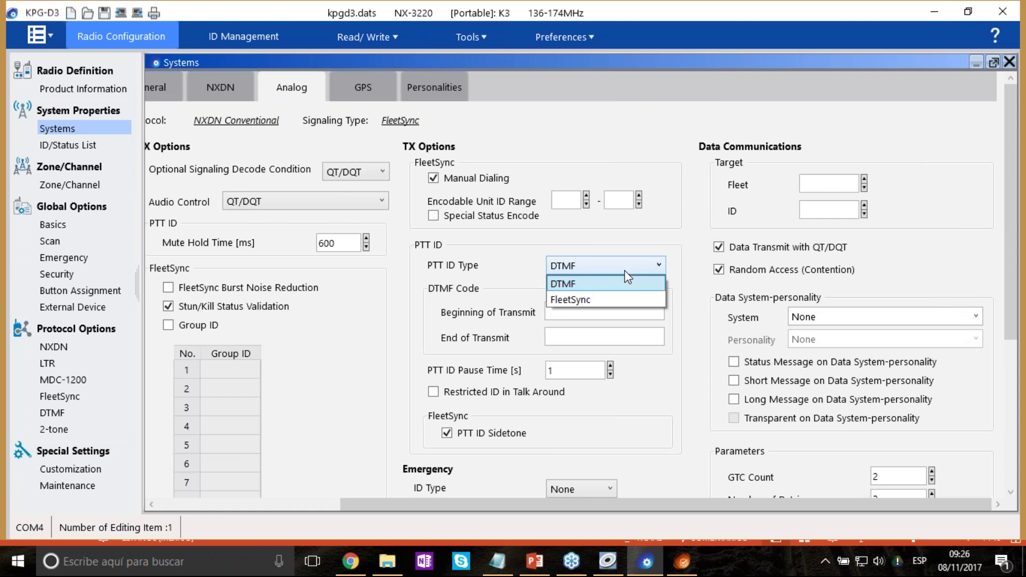
Set both the analog PTT ID Type and Emergency ID Type to FleetSync.
{"action": "left_click", "coordinate": [590, 300]}
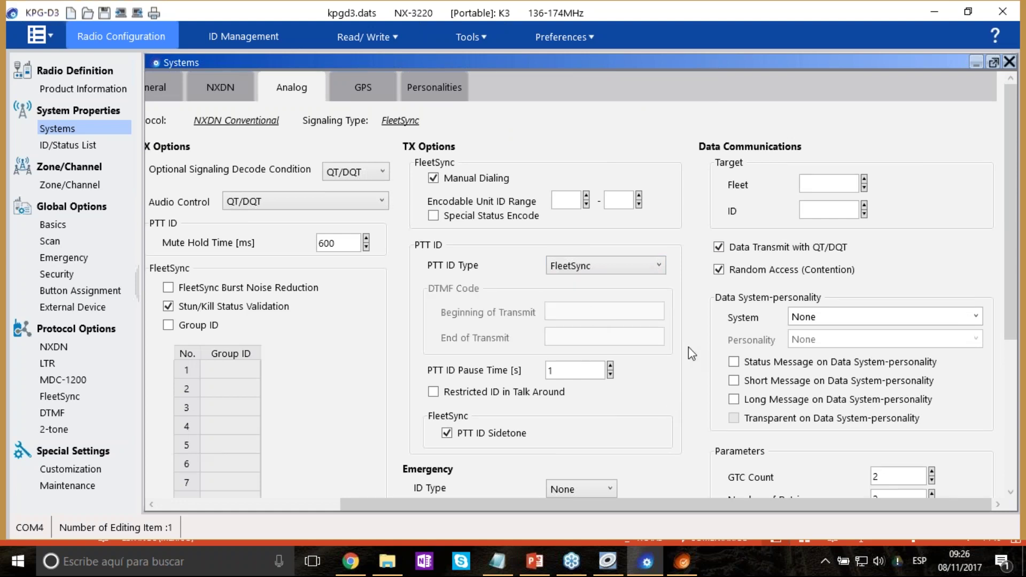
{"action": "scroll", "coordinate": [689, 335], "scroll_direction": "down", "scroll_amount": 5}
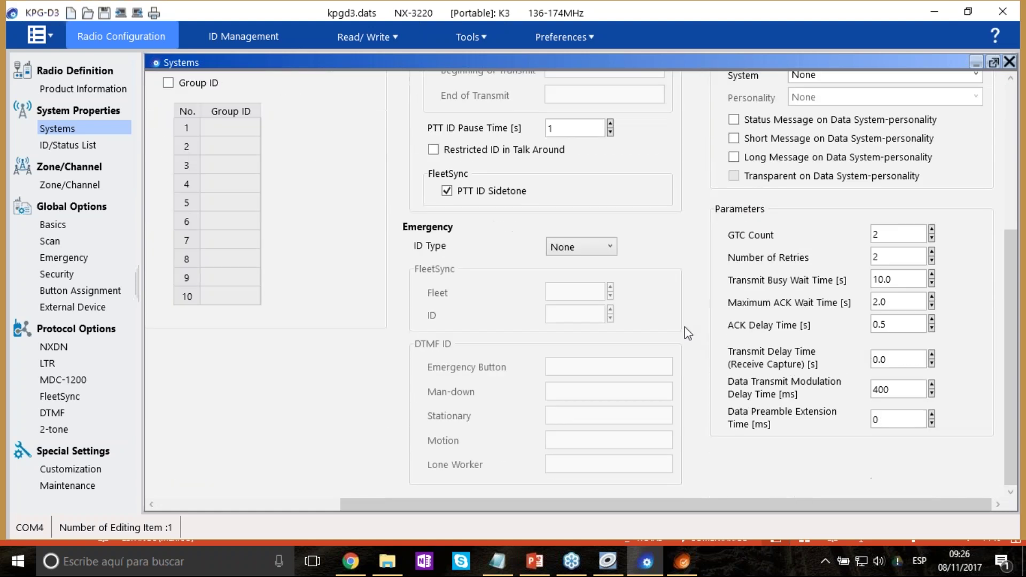
{"action": "left_click", "coordinate": [599, 248]}
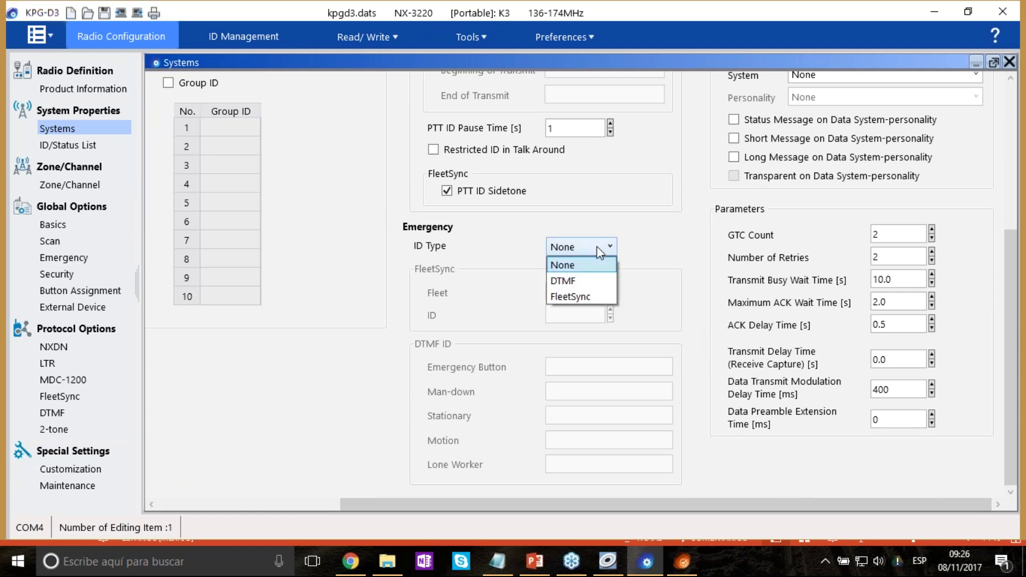
{"action": "left_click", "coordinate": [597, 297]}
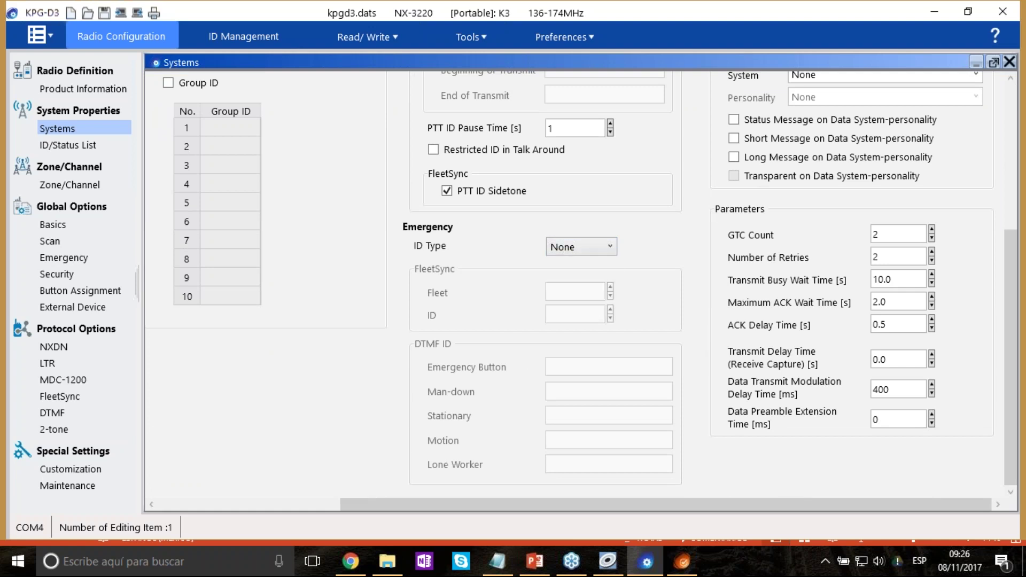
Set the emergency Fleet to 100 and the emergency ID to 1001.
{"action": "left_click", "coordinate": [579, 291]}
{"action": "left_click", "coordinate": [609, 287]}
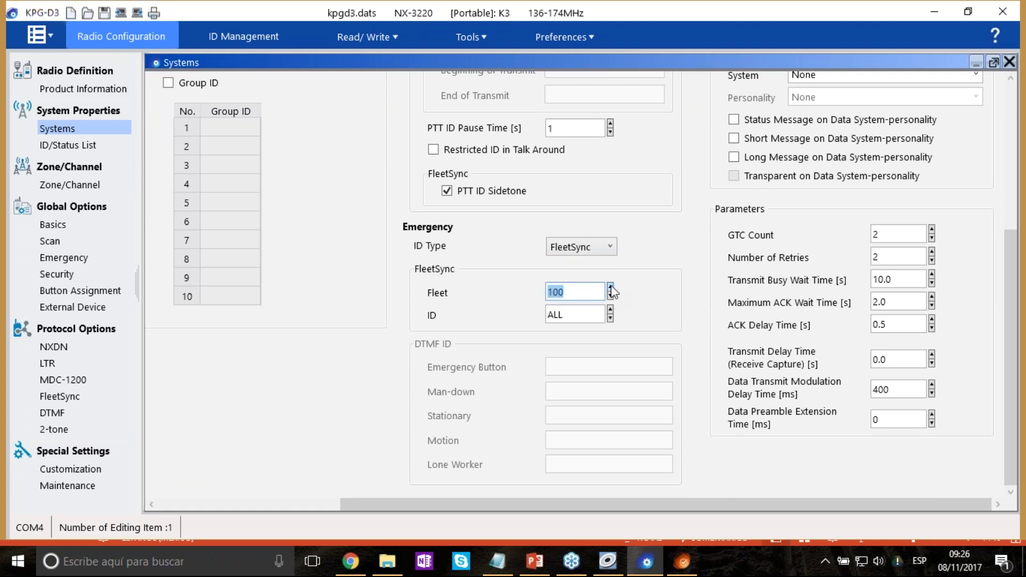
{"action": "left_click", "coordinate": [650, 273]}
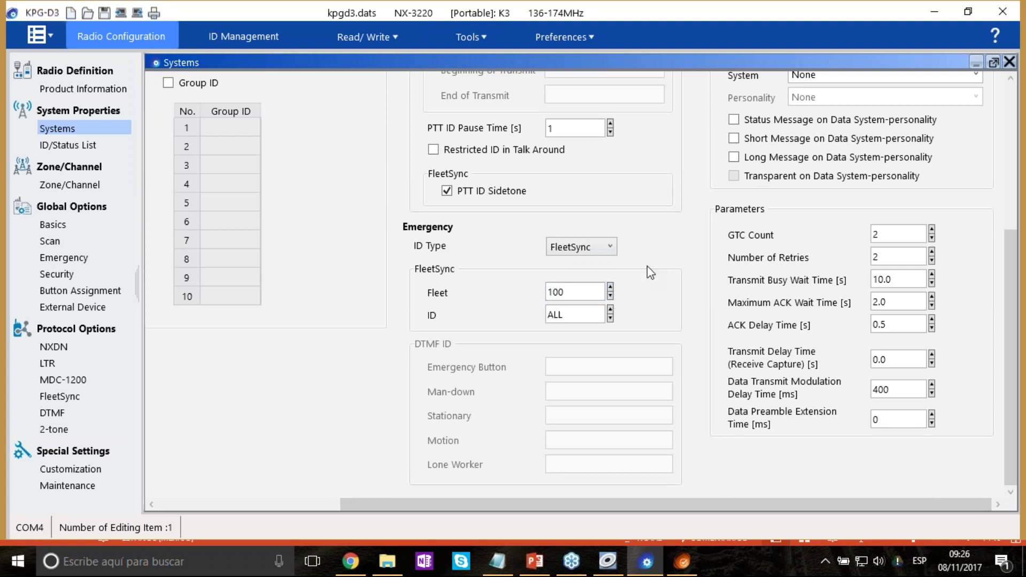
{"action": "left_click", "coordinate": [610, 309]}
{"action": "left_click", "coordinate": [650, 301]}
{"action": "scroll", "coordinate": [714, 319], "scroll_direction": "up", "scroll_amount": 3}
{"action": "scroll", "coordinate": [714, 319], "scroll_direction": "up", "scroll_amount": 2}
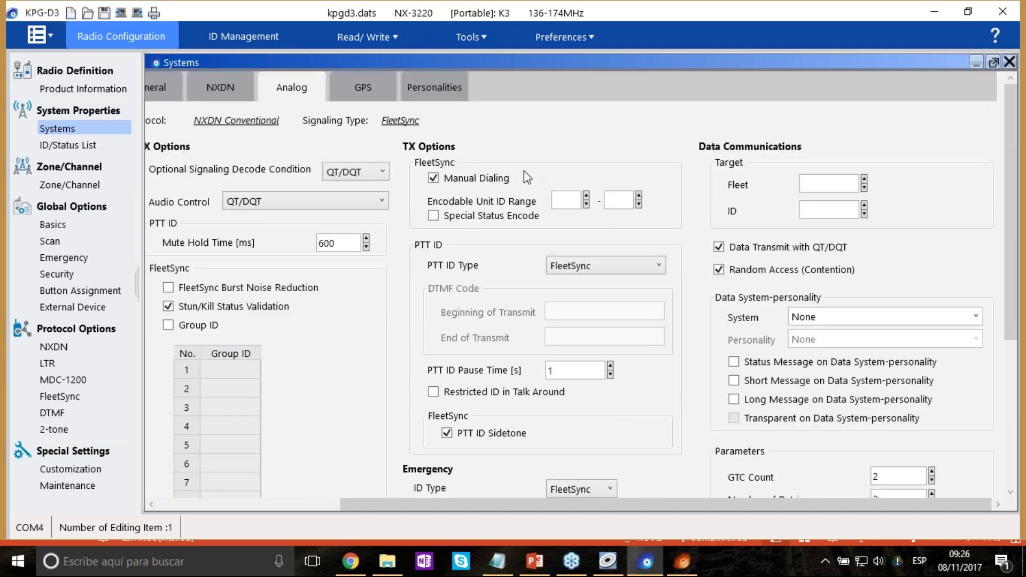
Open GPS, then review Per 1's personality settings: NXDN, 155.000000 MHz, 12.5 kHz spacing.
{"action": "left_click", "coordinate": [361, 92]}
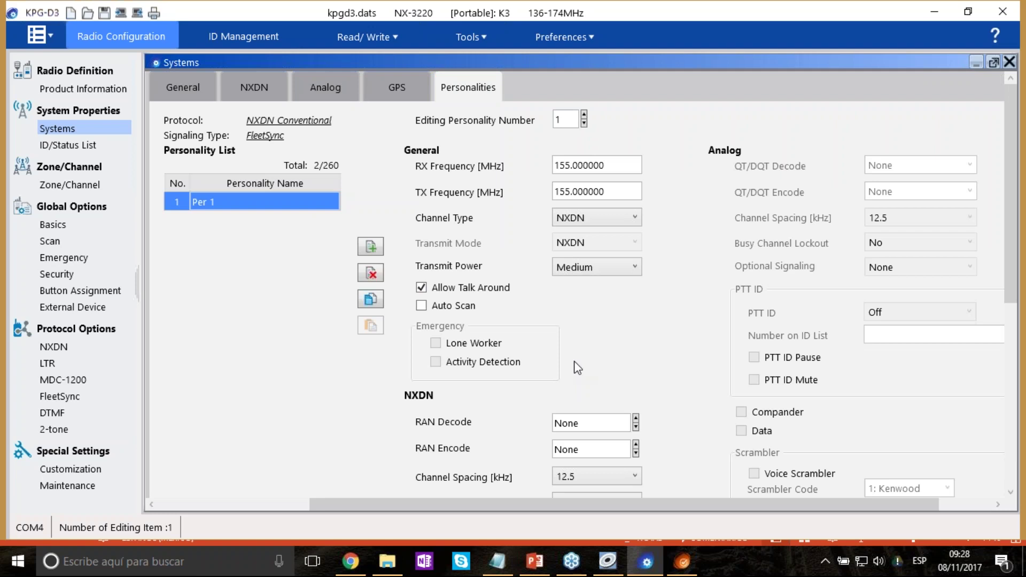
{"action": "left_click_drag", "start_coordinate": [1012, 142], "coordinate": [864, 194]}
{"action": "scroll", "coordinate": [642, 347], "scroll_direction": "down", "scroll_amount": 4}
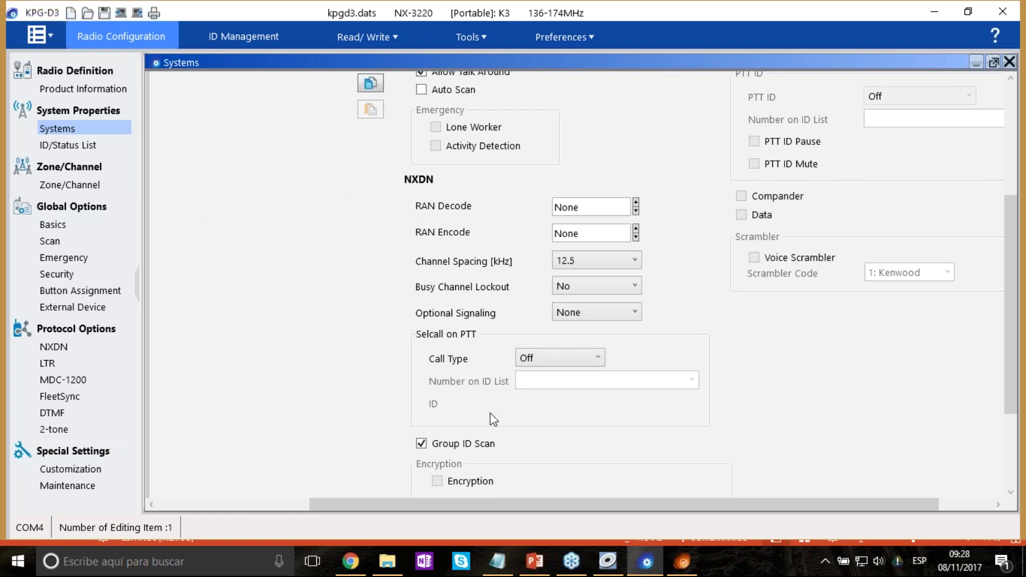
{"action": "scroll", "coordinate": [715, 337], "scroll_direction": "down", "scroll_amount": 3}
{"action": "scroll", "coordinate": [756, 169], "scroll_direction": "up", "scroll_amount": 7}
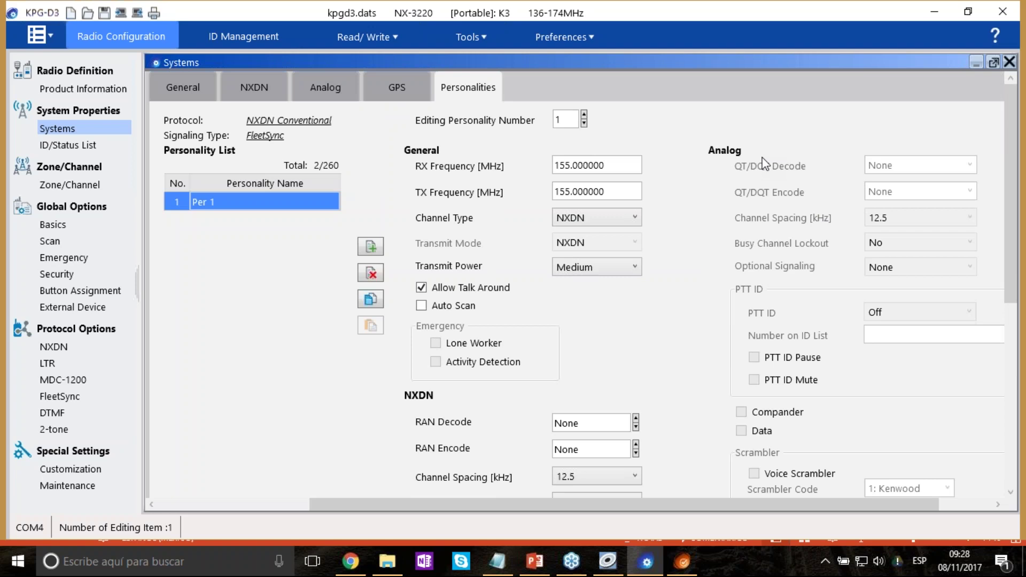
Back in KPG-141D, close NXDN 1 and set zone 1 channel 1's receive frequency to 150 MHz.
{"action": "left_click", "coordinate": [610, 566]}
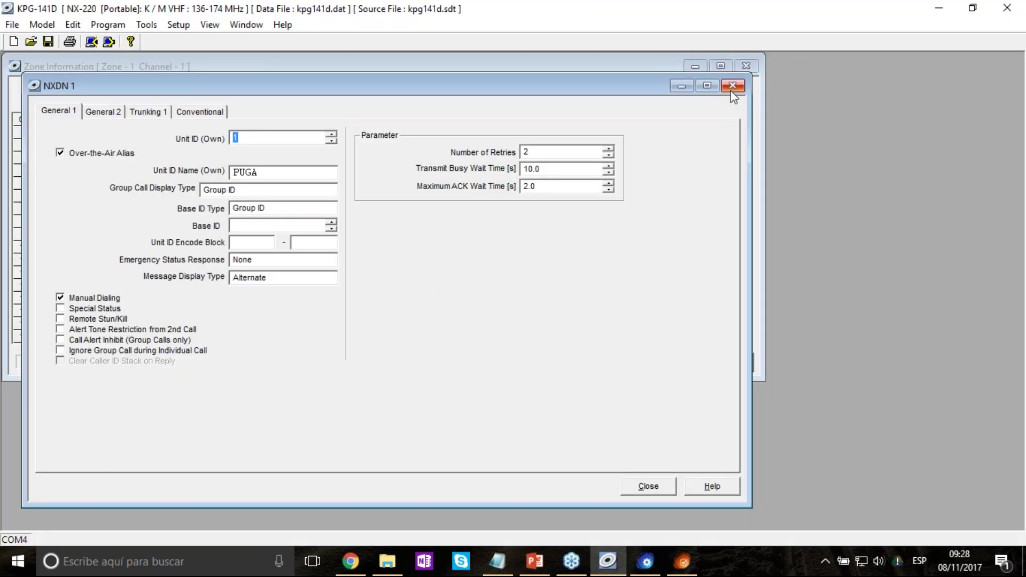
{"action": "left_click", "coordinate": [734, 92]}
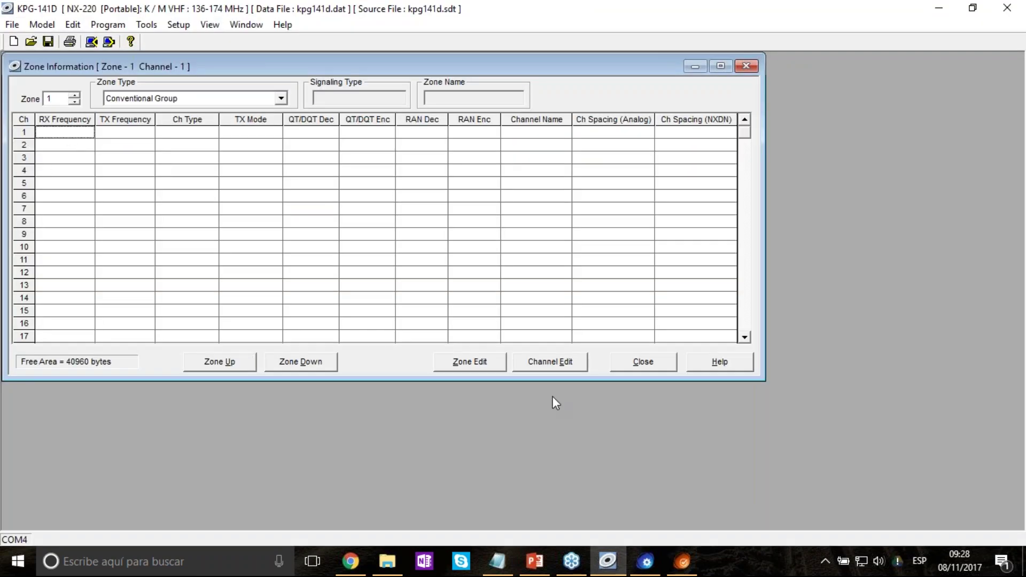
{"action": "left_click", "coordinate": [558, 362]}
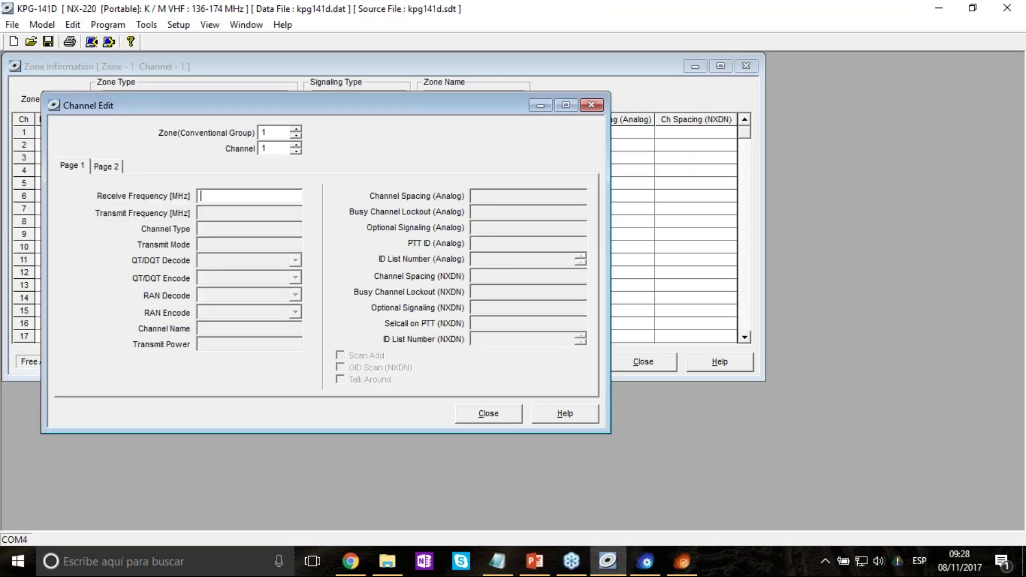
{"action": "type", "text": "150"}
{"action": "key", "text": "Return"}
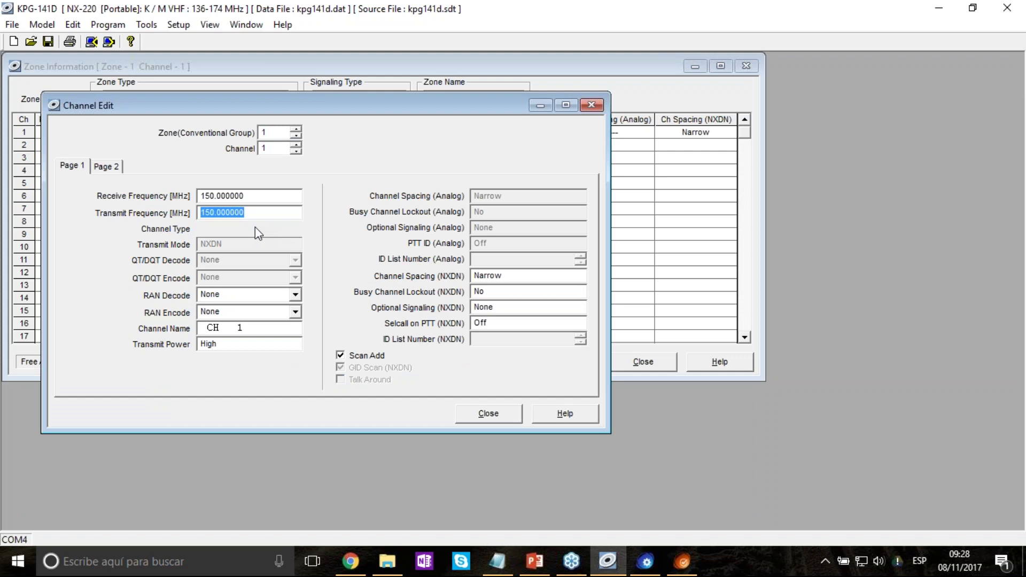
Make zone 1 channel 1 a Mixed channel and minimize KPG-141D.
{"action": "left_click", "coordinate": [255, 228]}
{"action": "left_click", "coordinate": [255, 228]}
{"action": "left_click", "coordinate": [255, 227]}
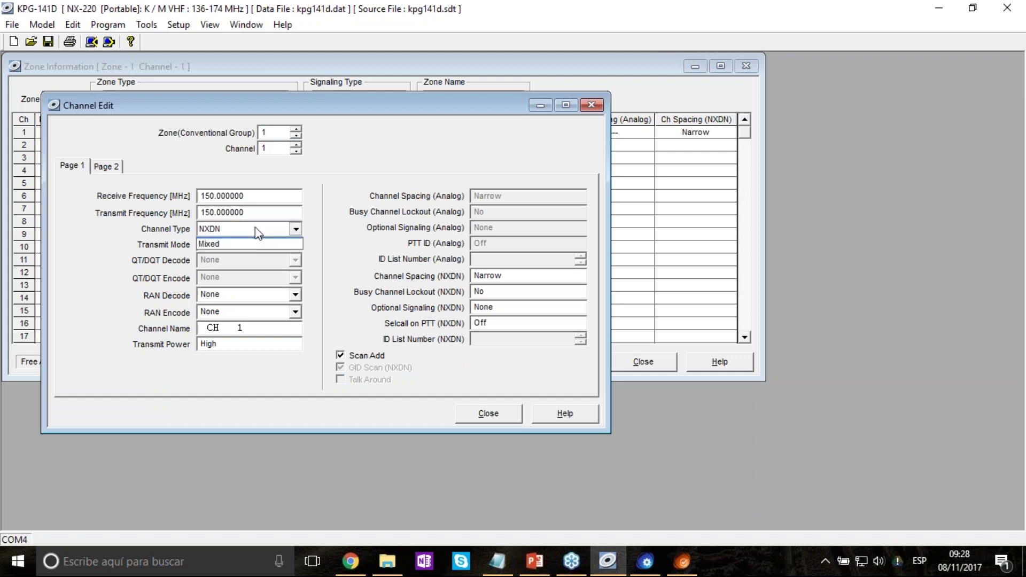
{"action": "left_click", "coordinate": [256, 263]}
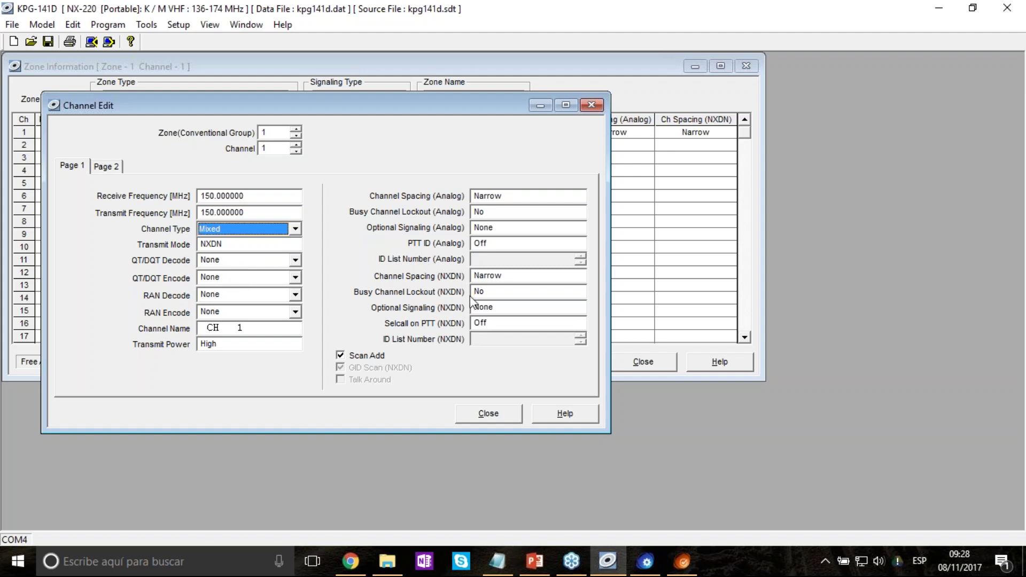
{"action": "left_click", "coordinate": [940, 10]}
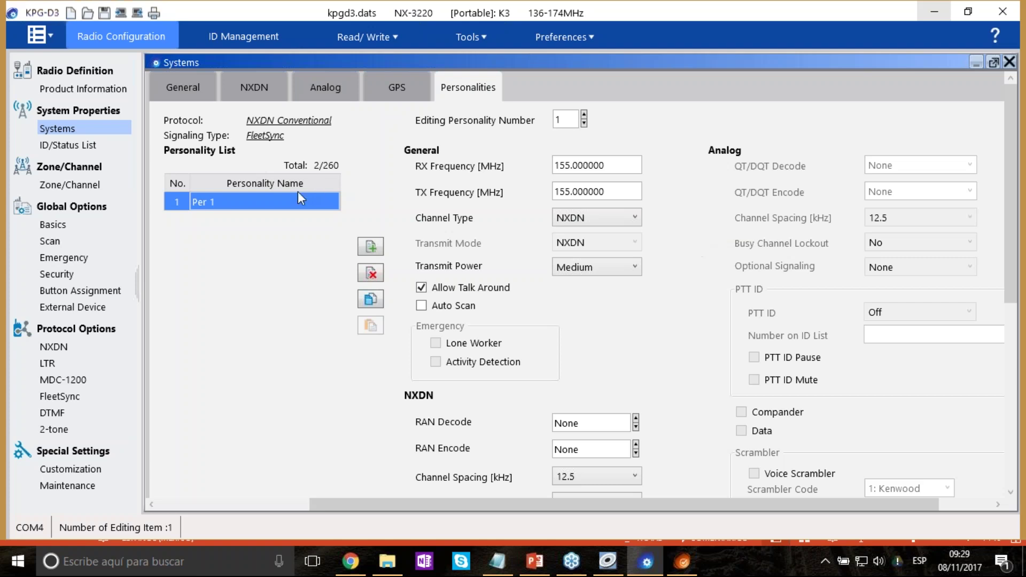
Keep Per 1's name and 155.000000 MHz frequencies, and set its channel type to Mixed.
{"action": "left_click", "coordinate": [233, 207]}
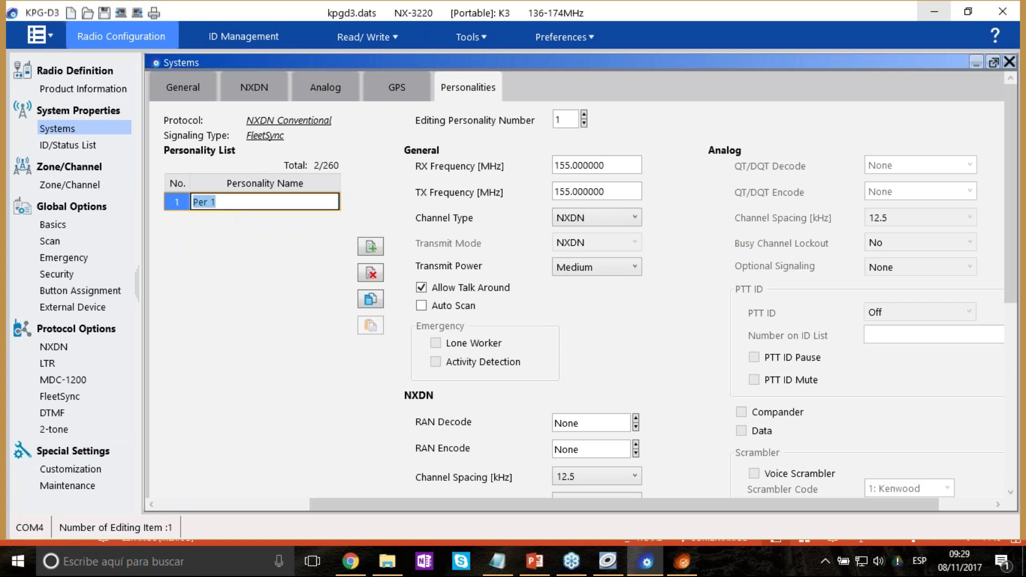
{"action": "left_click", "coordinate": [231, 202]}
{"action": "left_click", "coordinate": [282, 272]}
{"action": "left_click", "coordinate": [609, 165]}
{"action": "left_click", "coordinate": [630, 198]}
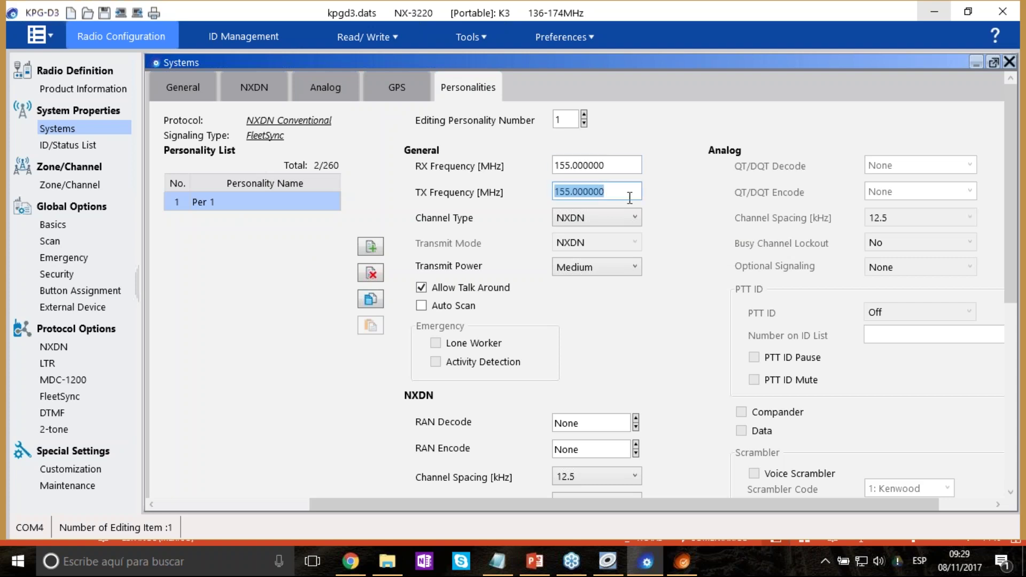
{"action": "left_click", "coordinate": [705, 249]}
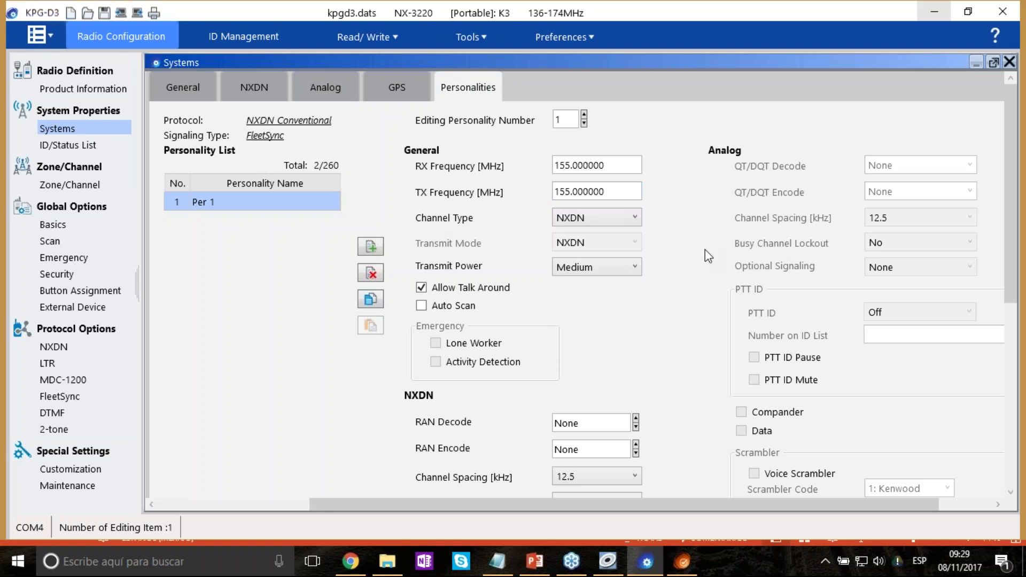
{"action": "left_click", "coordinate": [636, 218]}
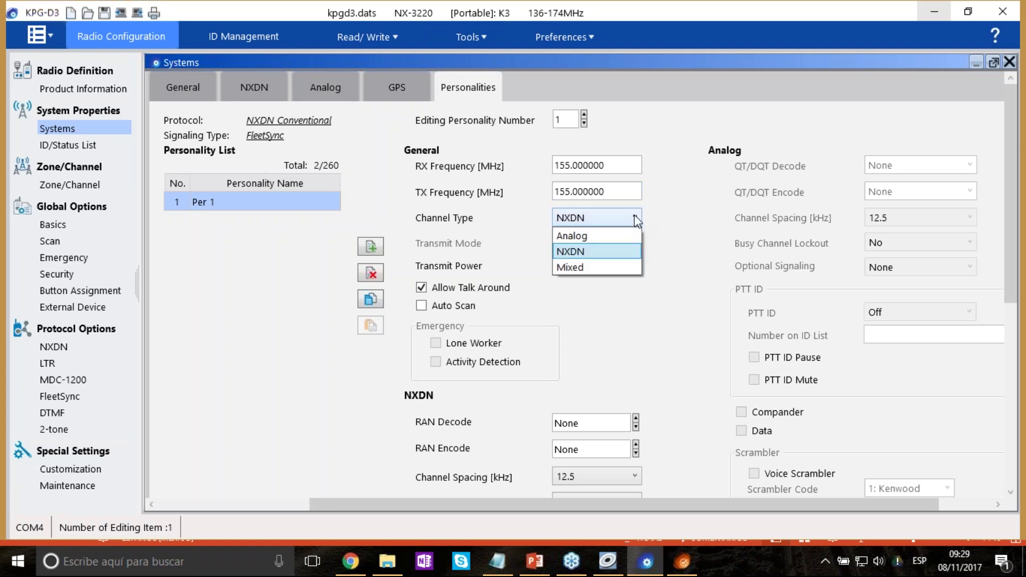
{"action": "left_click", "coordinate": [604, 268]}
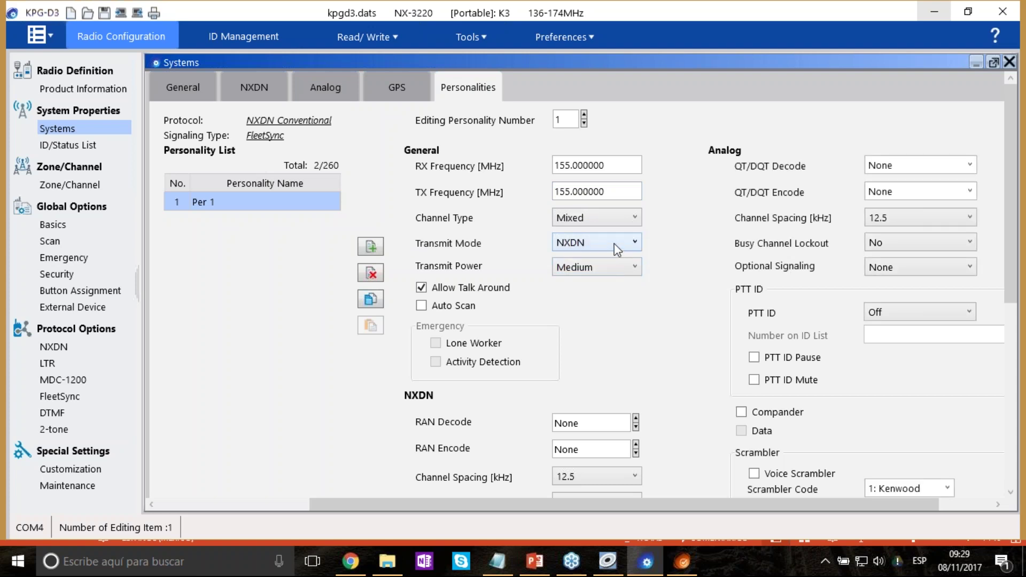
Confirm Per 1's transmit mode stays NXDN and transmit power stays Medium.
{"action": "left_click", "coordinate": [615, 247]}
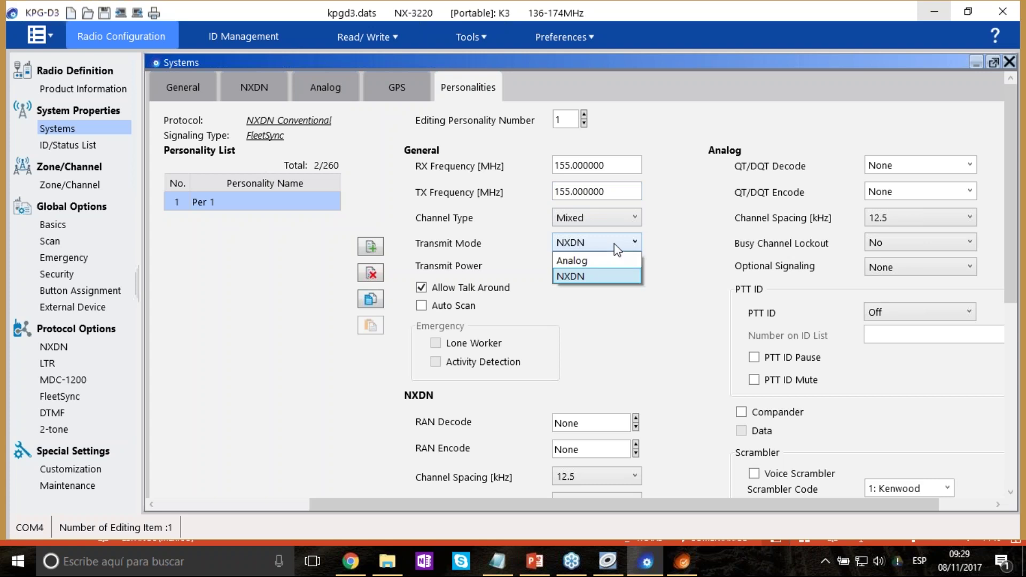
{"action": "left_click", "coordinate": [616, 277]}
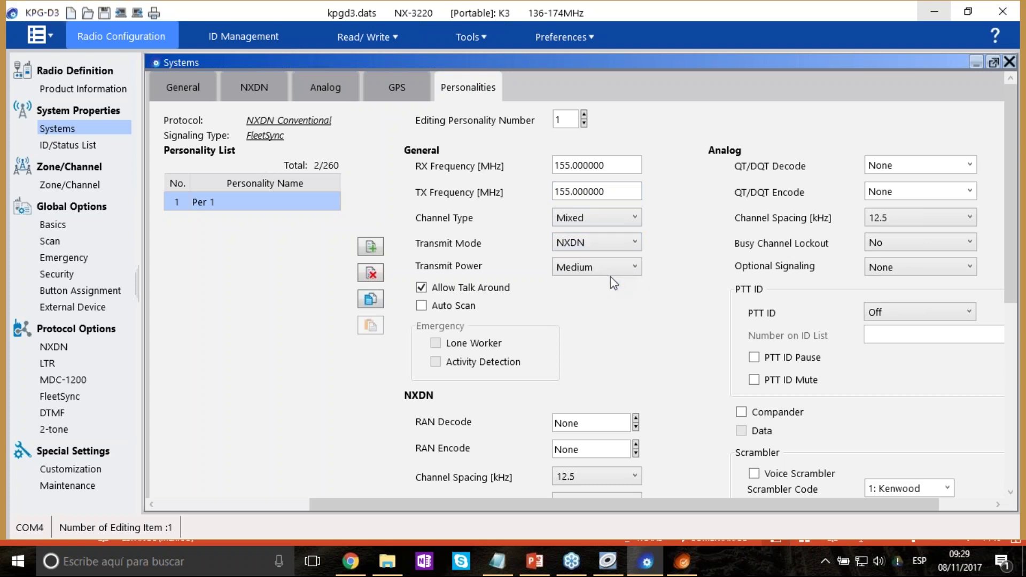
{"action": "left_click", "coordinate": [628, 245]}
{"action": "left_click", "coordinate": [618, 276]}
{"action": "left_click", "coordinate": [610, 275]}
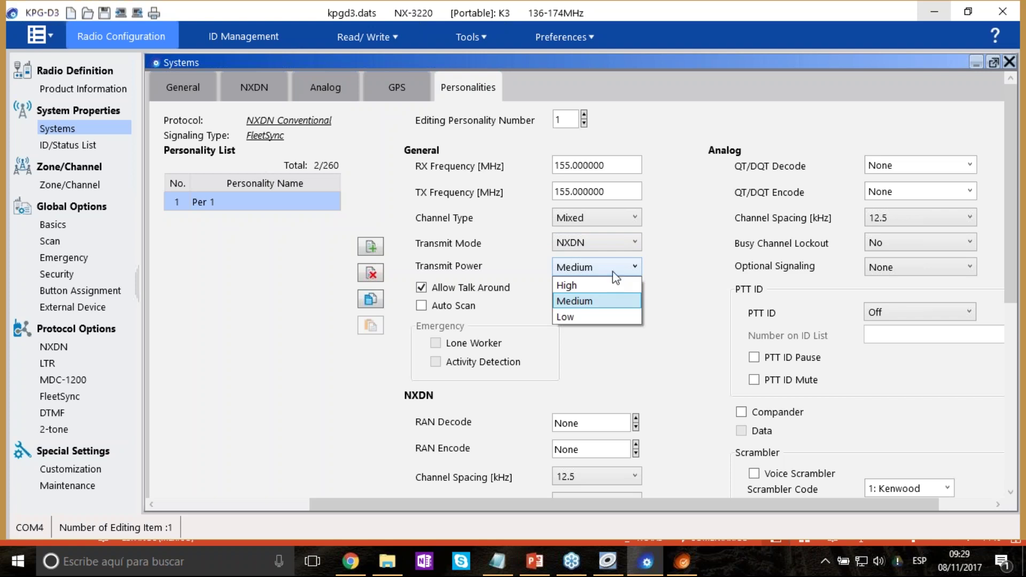
{"action": "left_click", "coordinate": [613, 271]}
{"action": "left_click", "coordinate": [612, 271]}
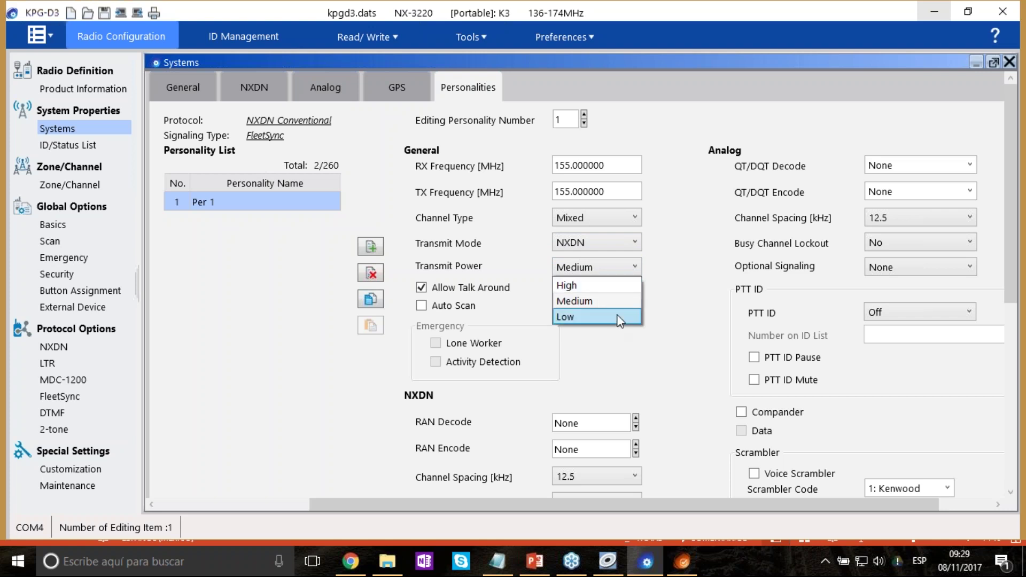
{"action": "left_click", "coordinate": [539, 320]}
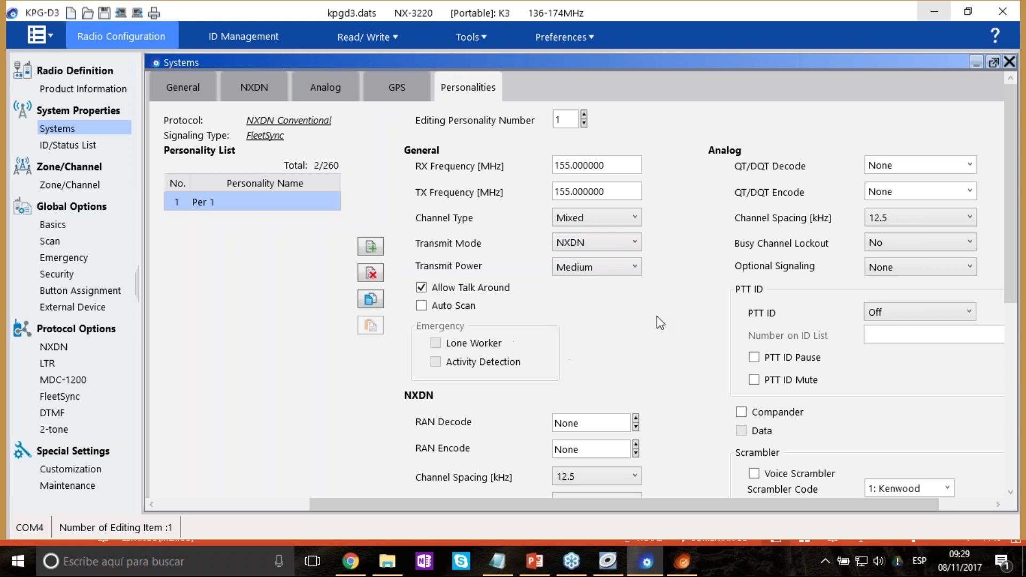
In Per 1's NXDN section, raise RAN Decode from None to 1.
{"action": "scroll", "coordinate": [656, 316], "scroll_direction": "down", "scroll_amount": 1}
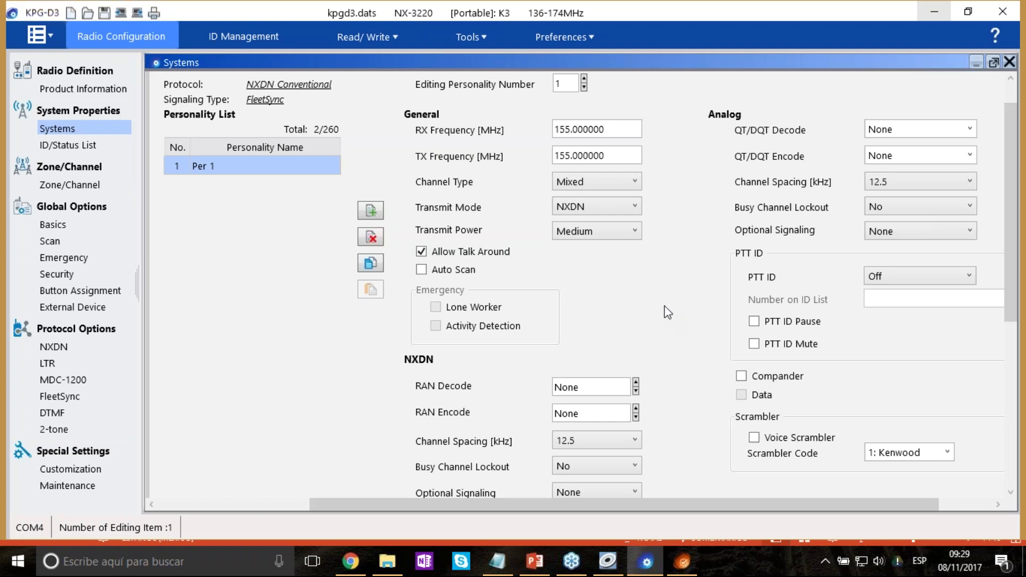
{"action": "scroll", "coordinate": [717, 308], "scroll_direction": "down", "scroll_amount": 4}
{"action": "left_click", "coordinate": [595, 244]}
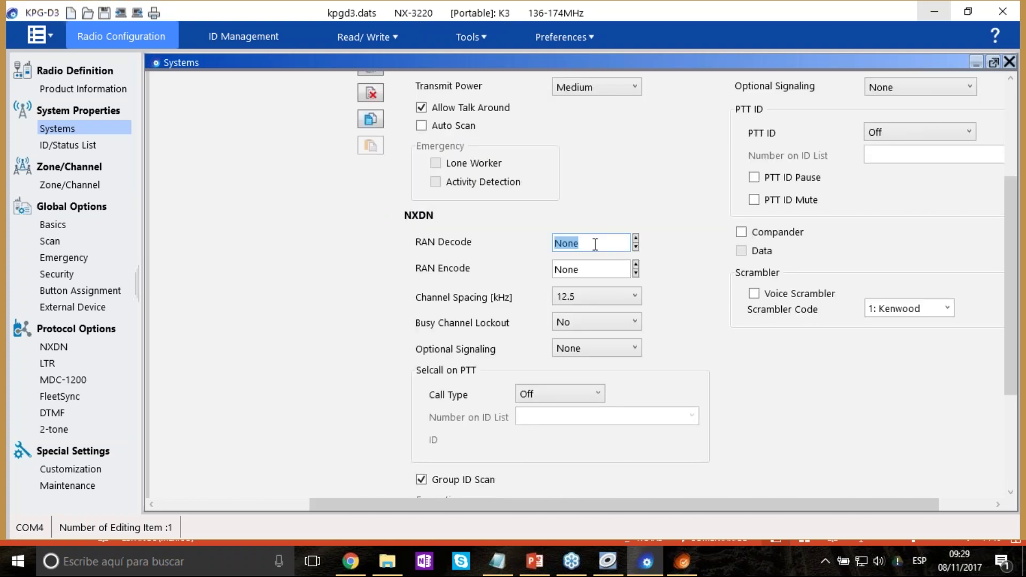
{"action": "left_click", "coordinate": [635, 237]}
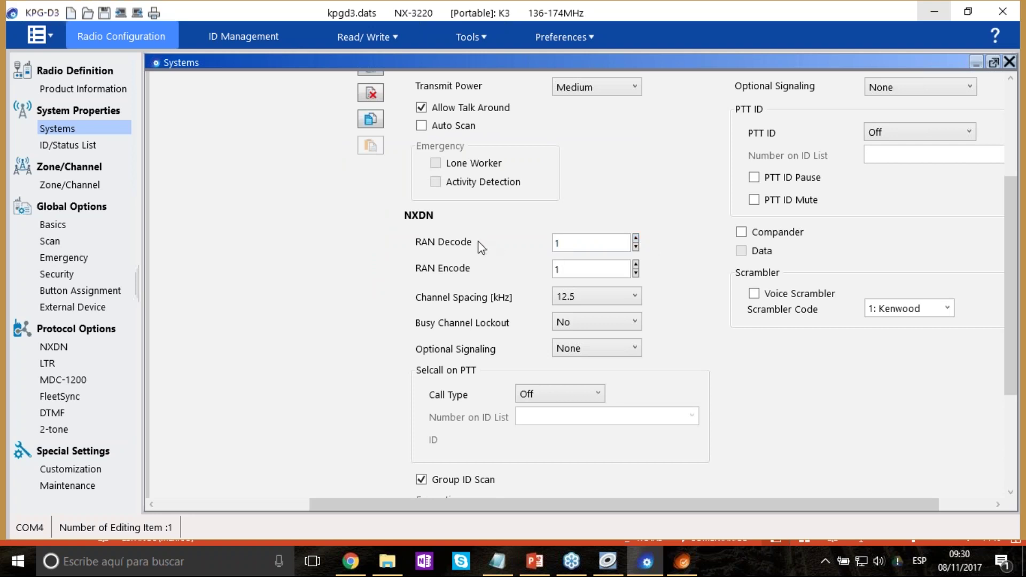
Set NXDN channel spacing to 6.25 kHz and optional signaling to NXDN ID, leaving Selcall Off.
{"action": "left_click", "coordinate": [633, 297]}
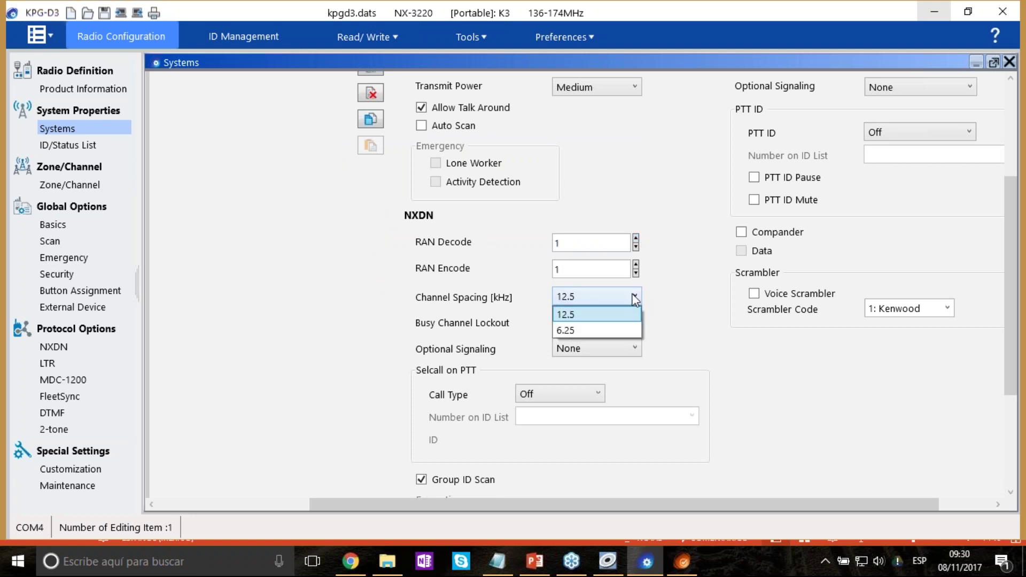
{"action": "left_click", "coordinate": [592, 331]}
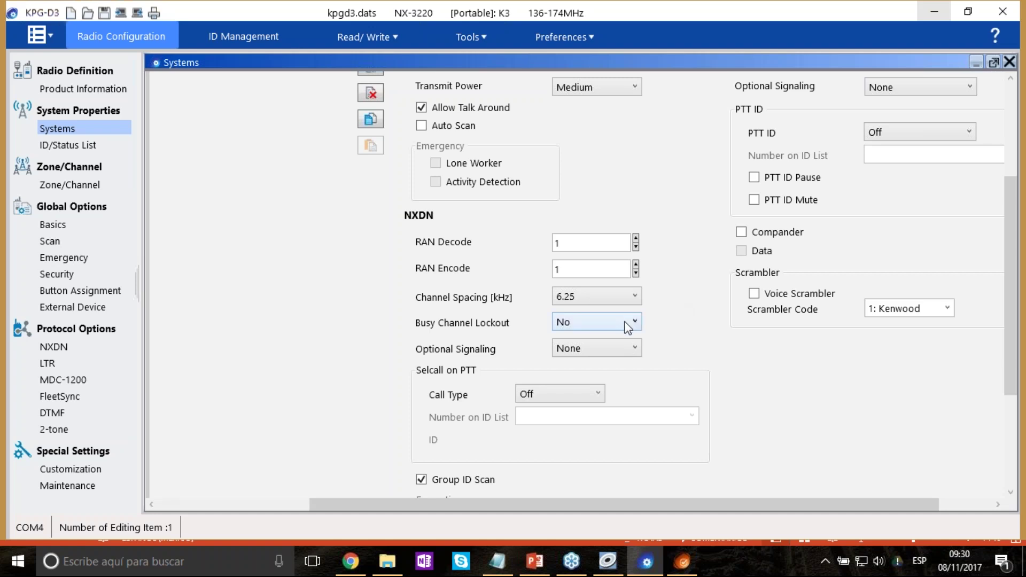
{"action": "left_click", "coordinate": [626, 352]}
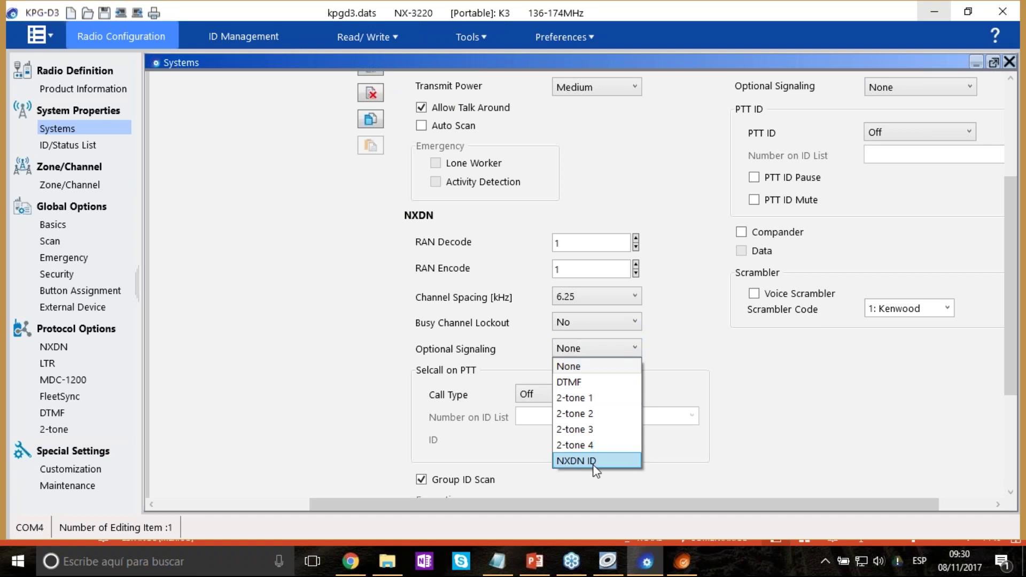
{"action": "left_click", "coordinate": [594, 466]}
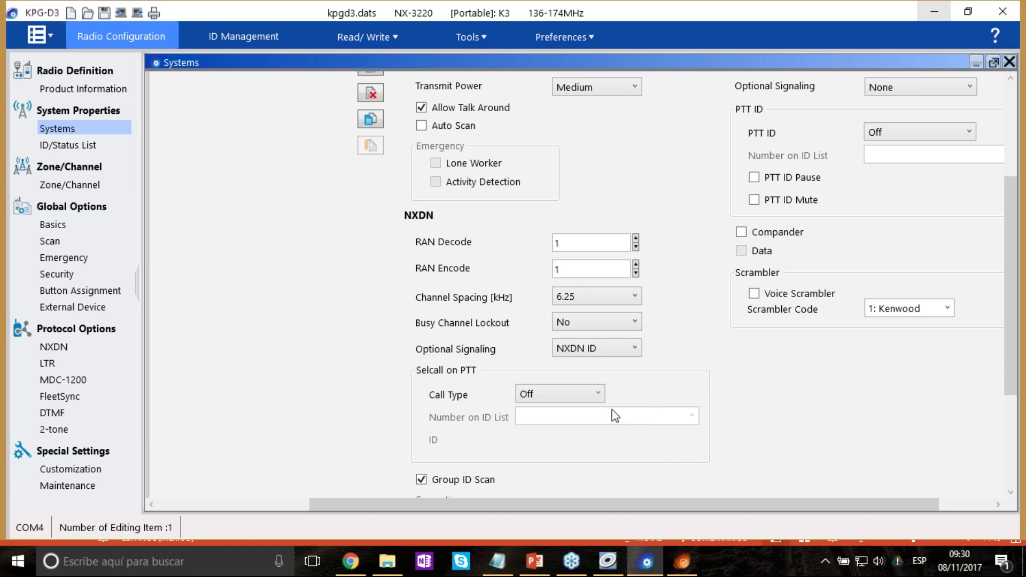
{"action": "left_click", "coordinate": [602, 394]}
{"action": "left_click", "coordinate": [604, 396]}
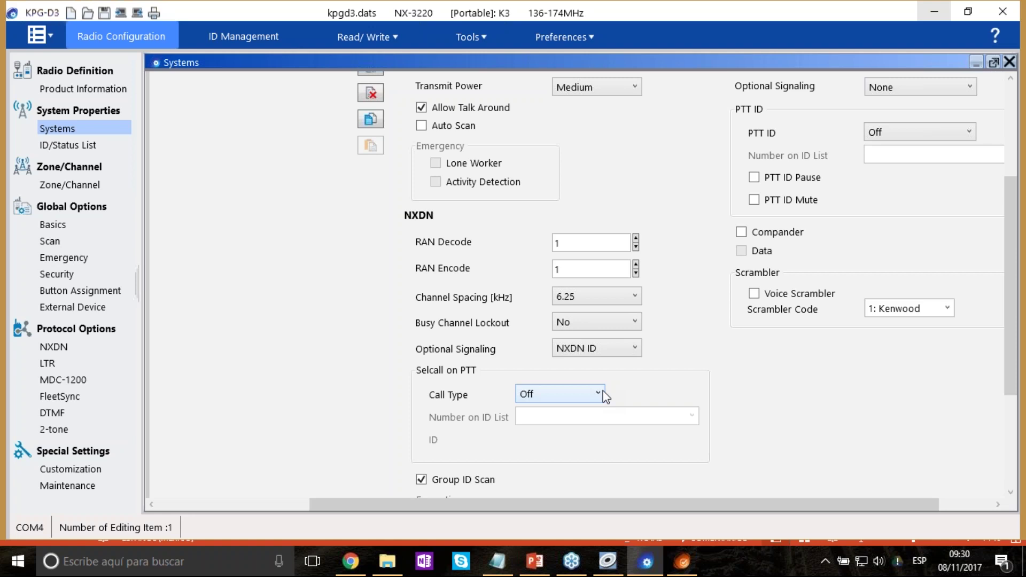
Leave the Selcall call type set to Off.
{"action": "left_click", "coordinate": [598, 394]}
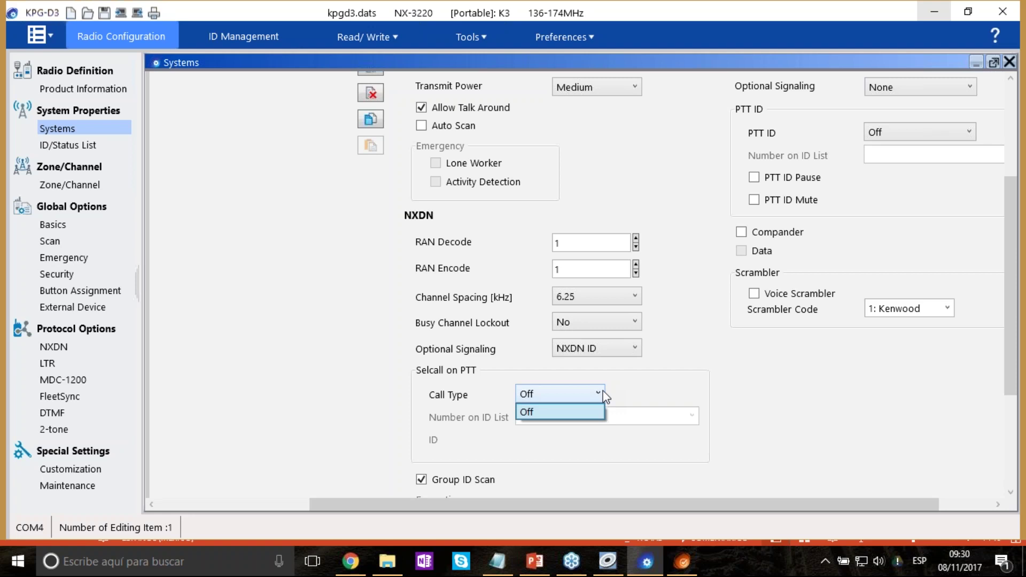
{"action": "left_click", "coordinate": [602, 395]}
{"action": "scroll", "coordinate": [780, 412], "scroll_direction": "down", "scroll_amount": 2}
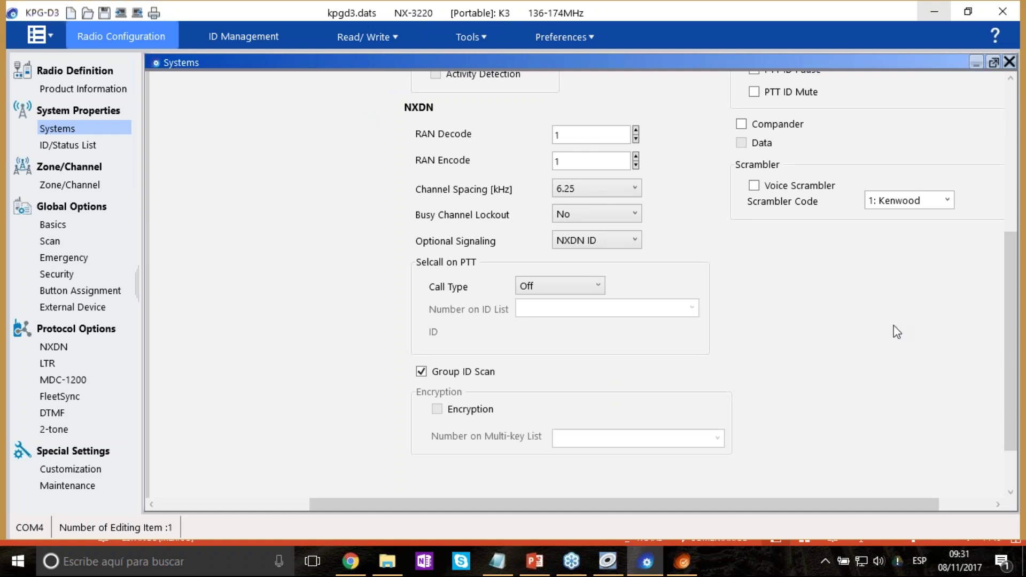
{"action": "scroll", "coordinate": [897, 332], "scroll_direction": "up", "scroll_amount": 5}
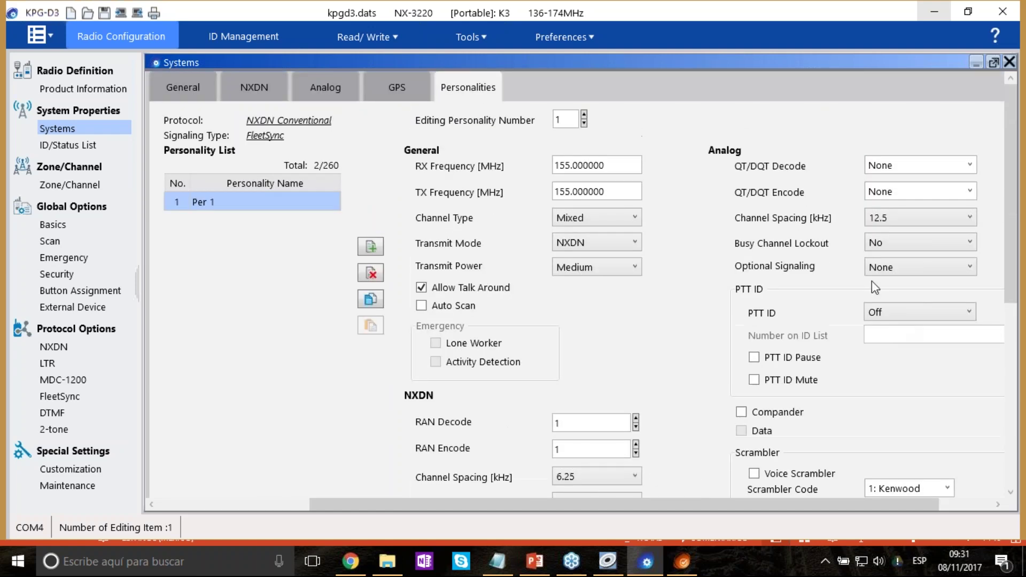
Set QT/DQT decode 79.7, channel spacing 25.0 kHz, FleetSync signaling and PTT ID BOT.
{"action": "left_click", "coordinate": [970, 165]}
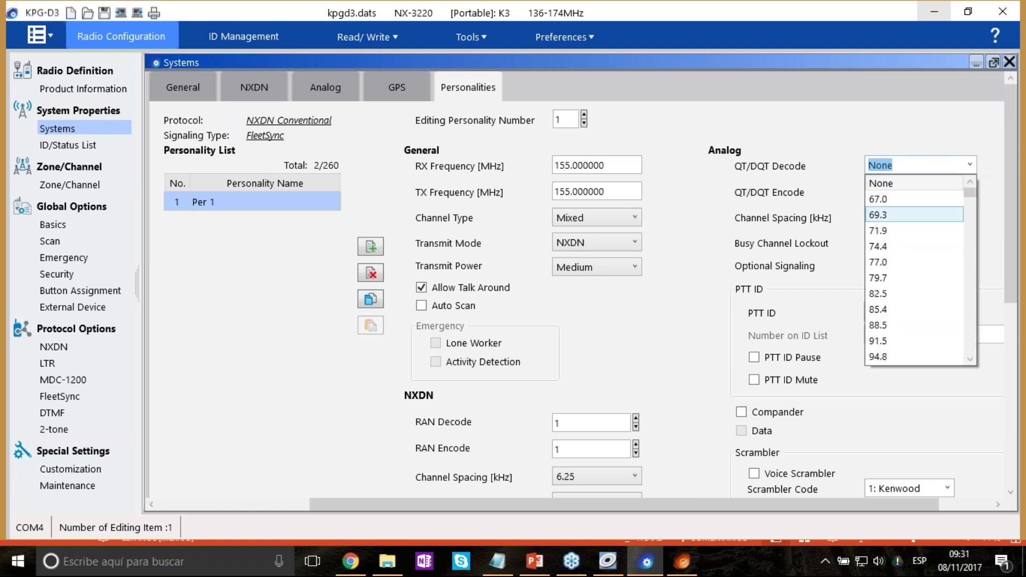
{"action": "left_click", "coordinate": [909, 278]}
{"action": "left_click", "coordinate": [921, 219]}
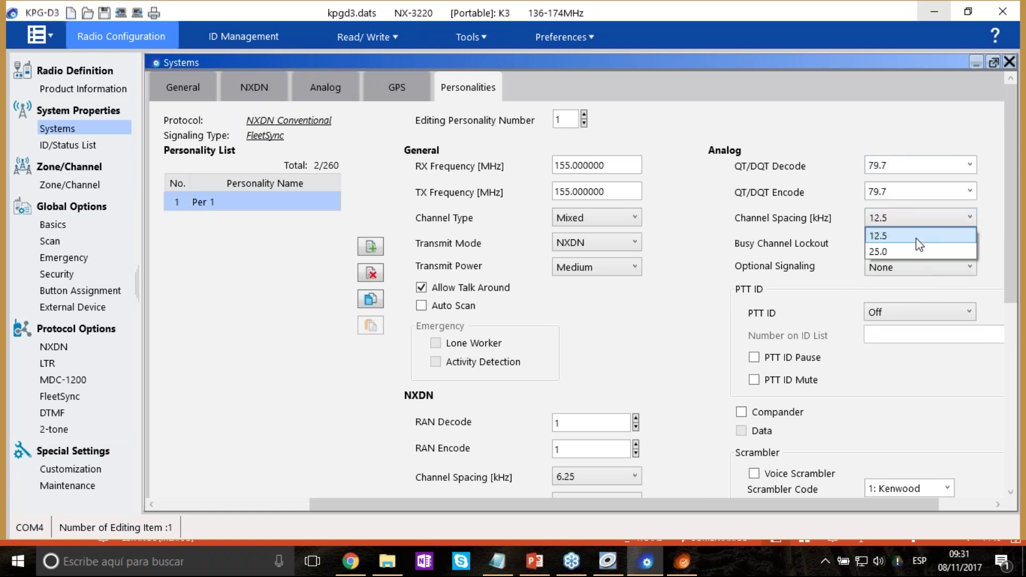
{"action": "left_click", "coordinate": [917, 252]}
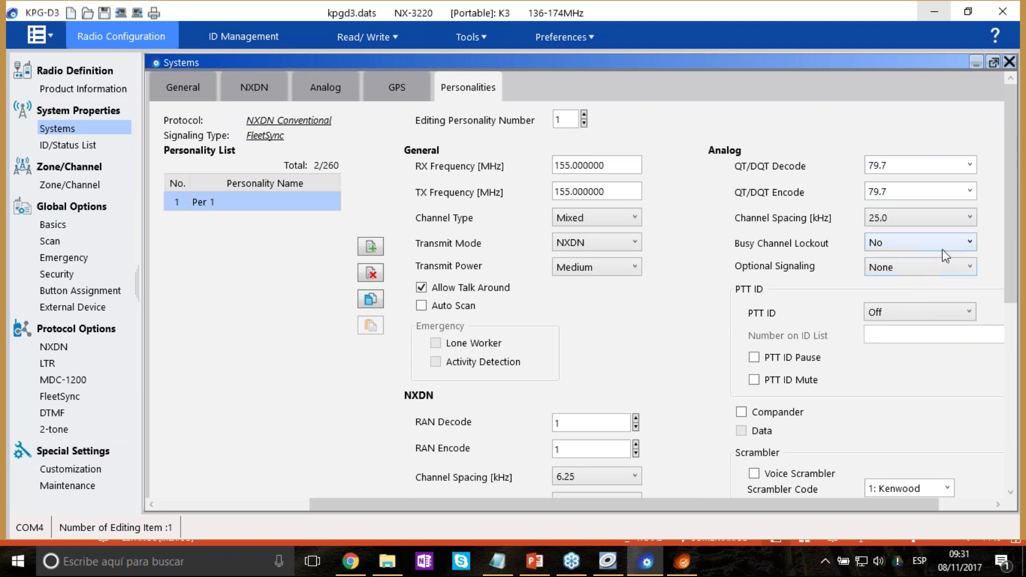
{"action": "left_click", "coordinate": [934, 272]}
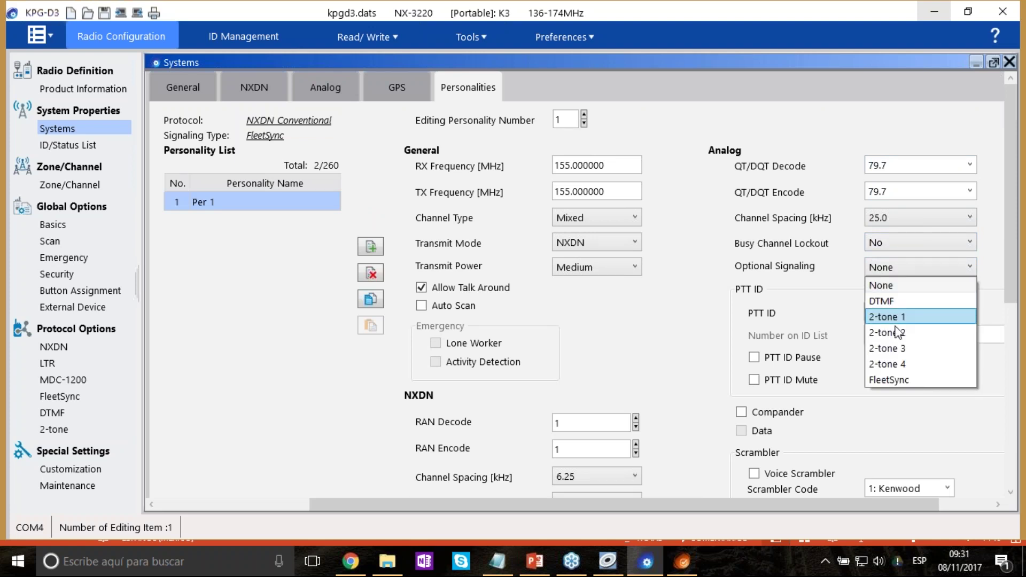
{"action": "left_click", "coordinate": [917, 381]}
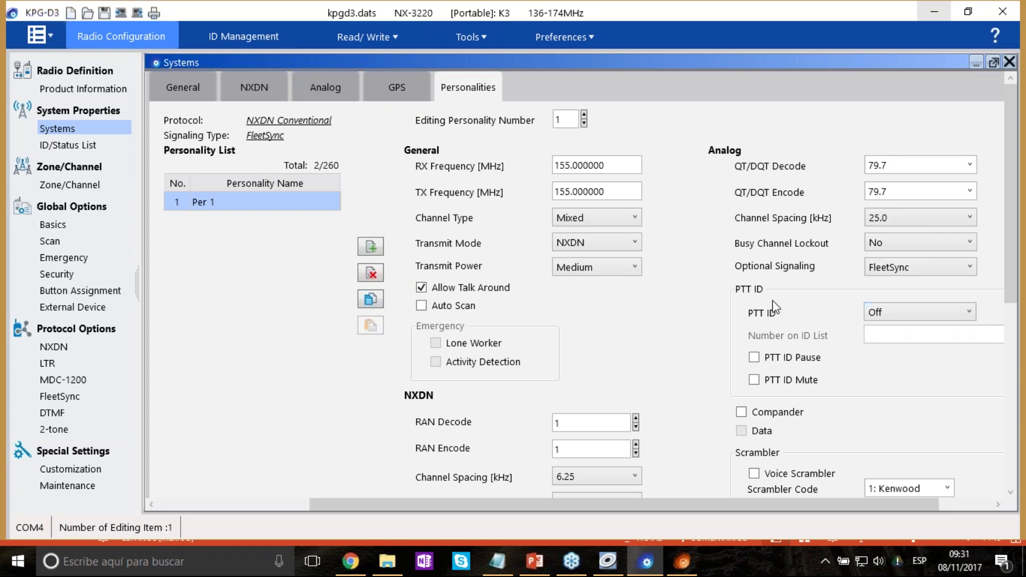
{"action": "left_click", "coordinate": [954, 315]}
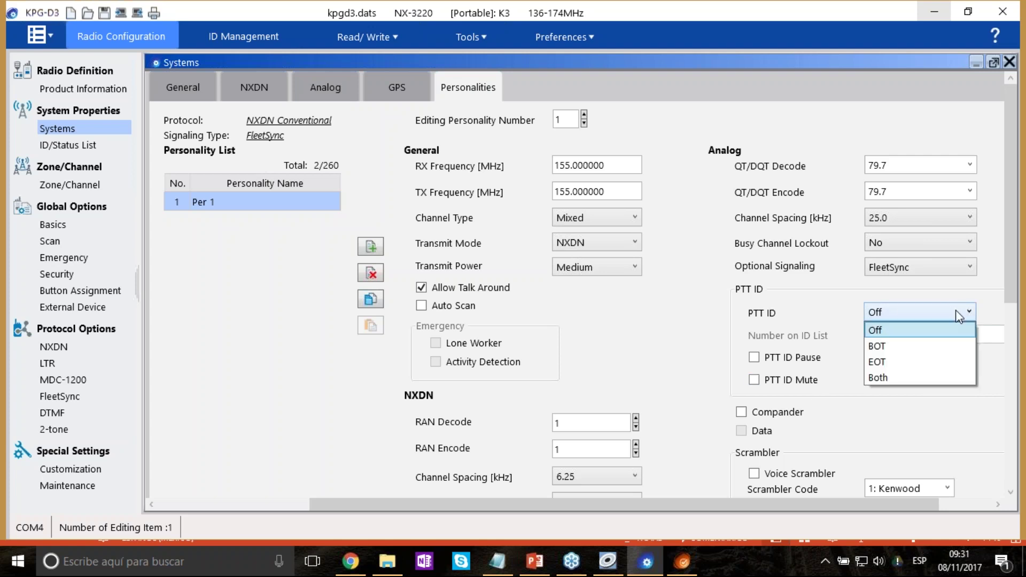
{"action": "left_click", "coordinate": [900, 351]}
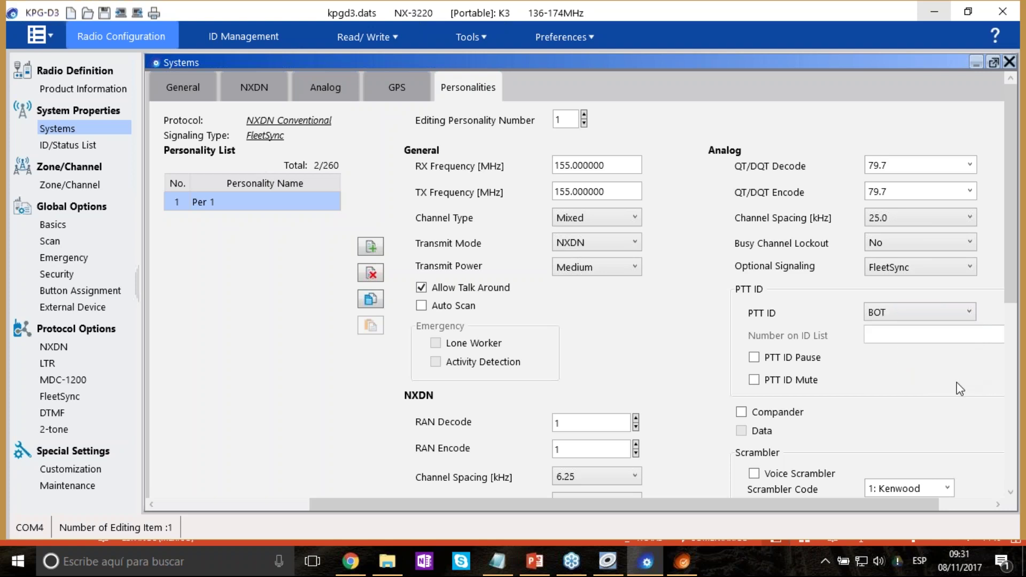
{"action": "scroll", "coordinate": [961, 388], "scroll_direction": "down", "scroll_amount": 5}
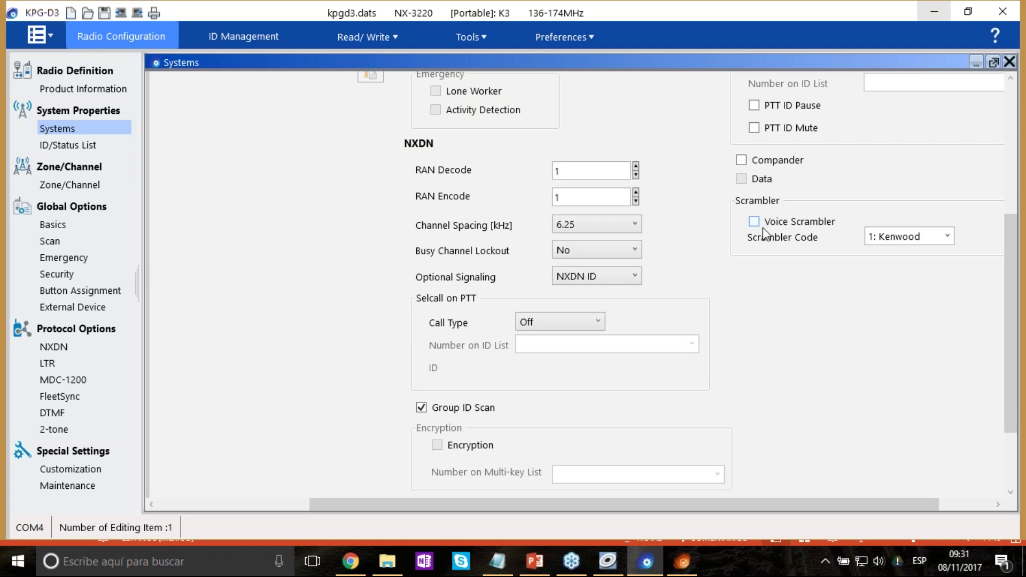
{"action": "scroll", "coordinate": [925, 218], "scroll_direction": "up", "scroll_amount": 5}
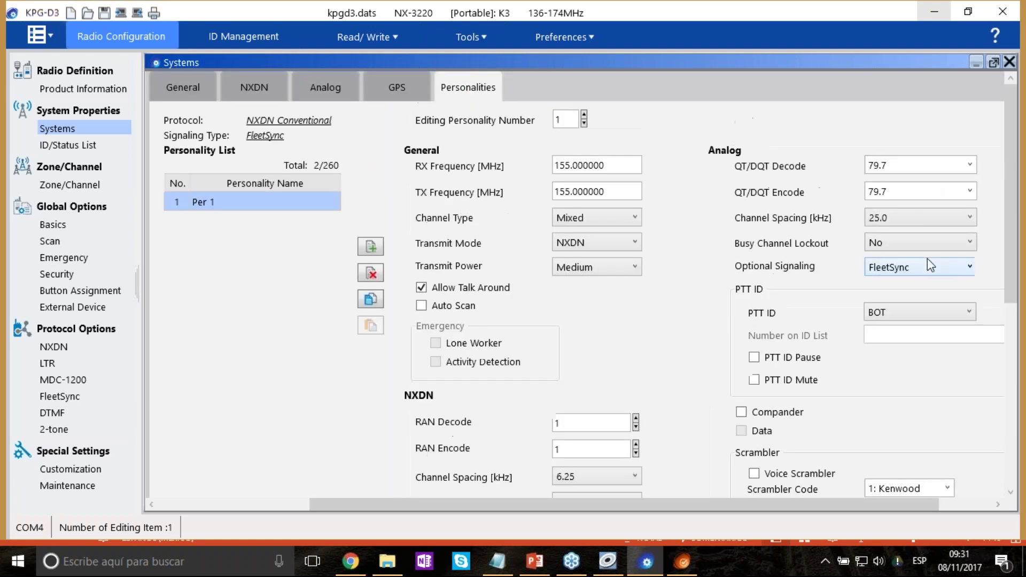
{"action": "scroll", "coordinate": [928, 260], "scroll_direction": "down", "scroll_amount": 3}
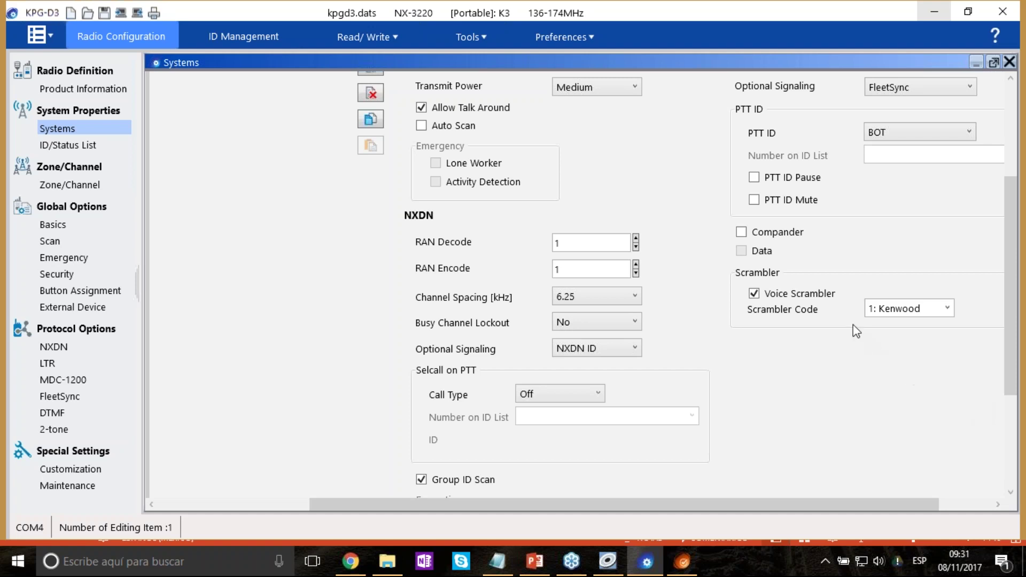
{"action": "scroll", "coordinate": [853, 325], "scroll_direction": "up", "scroll_amount": 4}
Add two new personalities, Per 2 and Per 3.
{"action": "double_click", "coordinate": [607, 192]}
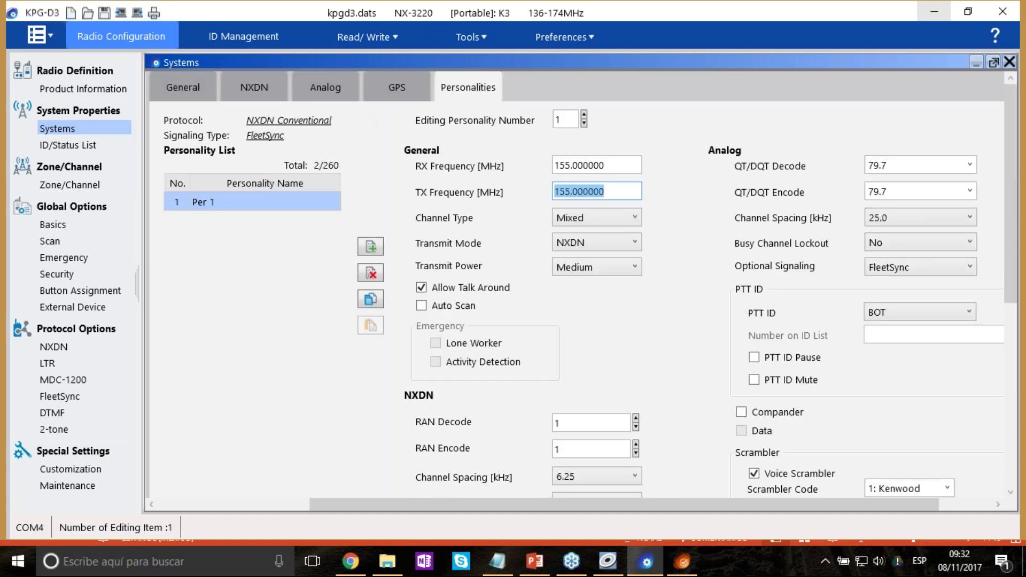
{"action": "double_click", "coordinate": [607, 166]}
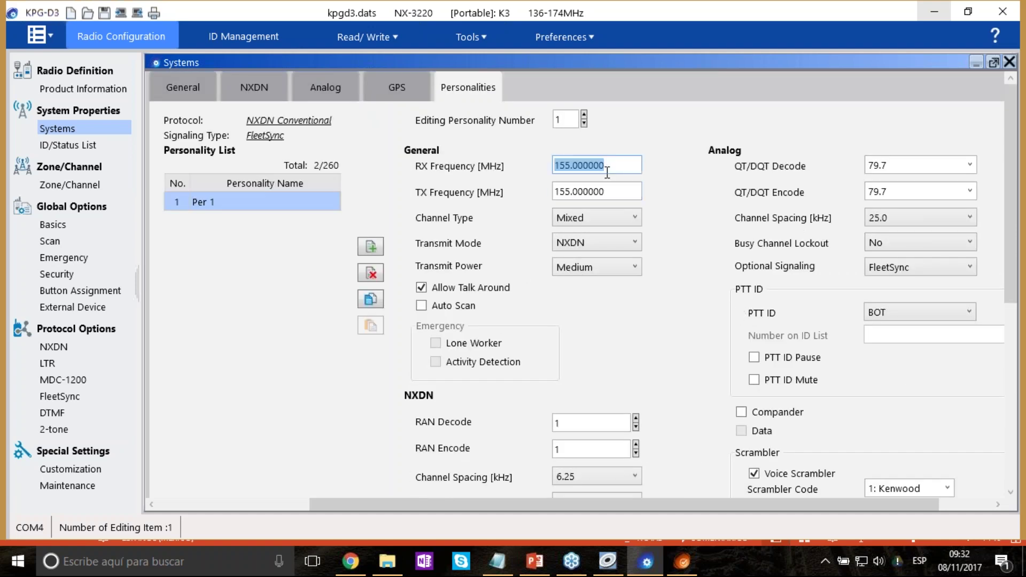
{"action": "left_click", "coordinate": [385, 247]}
{"action": "left_click", "coordinate": [383, 246]}
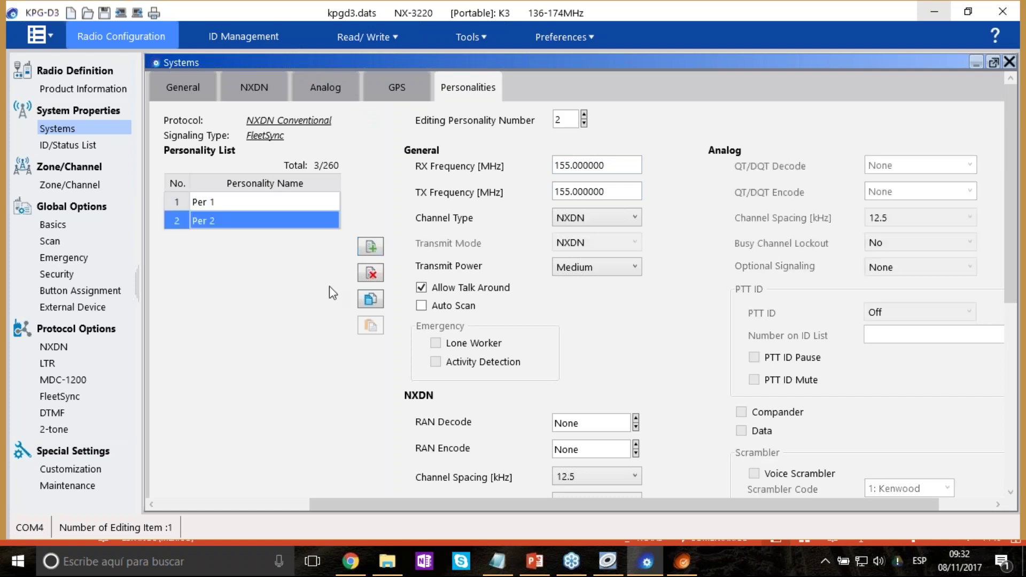
{"action": "left_click", "coordinate": [369, 247]}
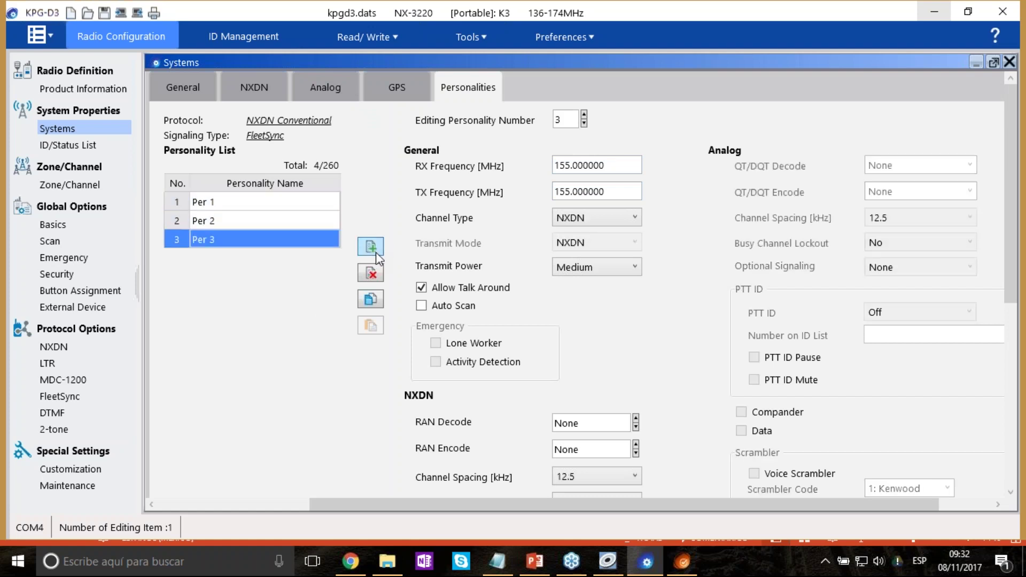
Set Per 2's RX frequency to 155.500000 MHz.
{"action": "left_click", "coordinate": [283, 217]}
{"action": "left_click", "coordinate": [613, 173]}
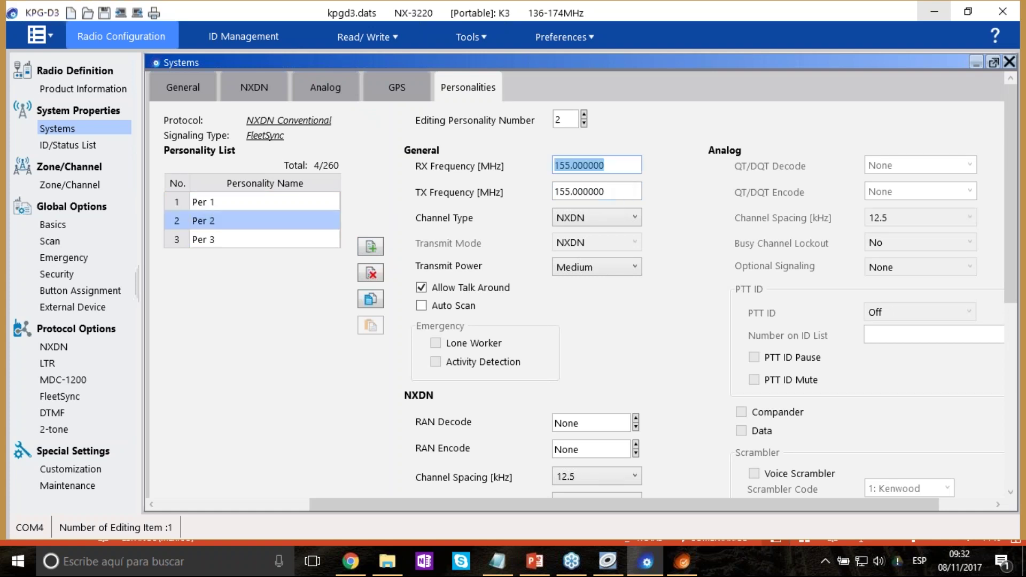
{"action": "left_click", "coordinate": [598, 165]}
{"action": "key", "text": "BackSpace"}
{"action": "key", "text": "BackSpace"}
{"action": "key", "text": "BackSpace"}
{"action": "key", "text": "BackSpace"}
{"action": "key", "text": "BackSpace"}
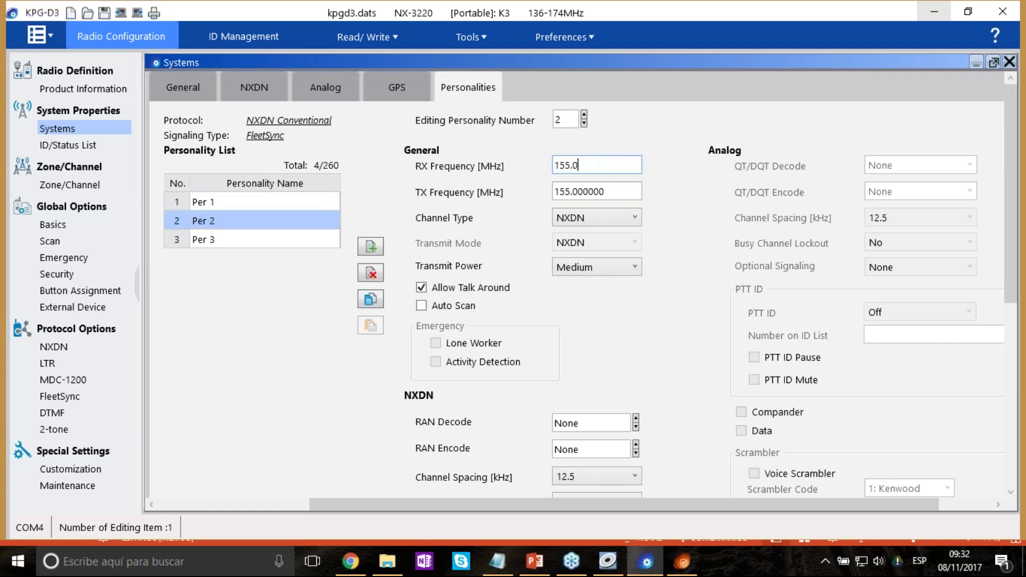
{"action": "key", "text": "BackSpace"}
{"action": "key", "text": "BackSpace"}
{"action": "type", "text": ".500"}
{"action": "left_click", "coordinate": [596, 191]}
Set Per 2's TX frequency to 160.500000 MHz.
{"action": "left_click", "coordinate": [565, 192]}
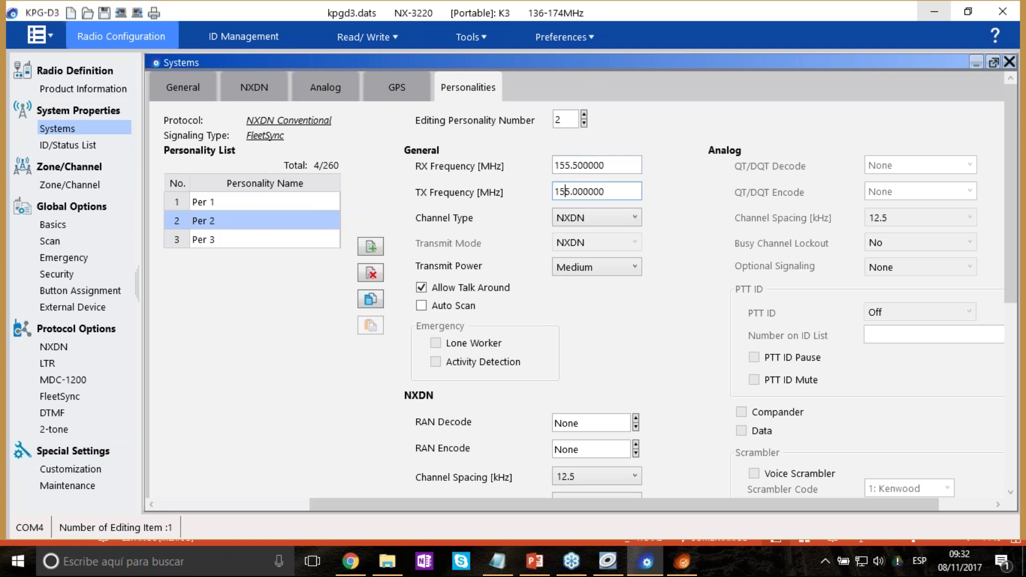
{"action": "key", "text": "BackSpace"}
{"action": "type", "text": "6"}
{"action": "key", "text": "Delete"}
{"action": "type", "text": "0"}
{"action": "key", "text": "Delete"}
{"action": "type", "text": "5"}
{"action": "key", "text": "Tab"}
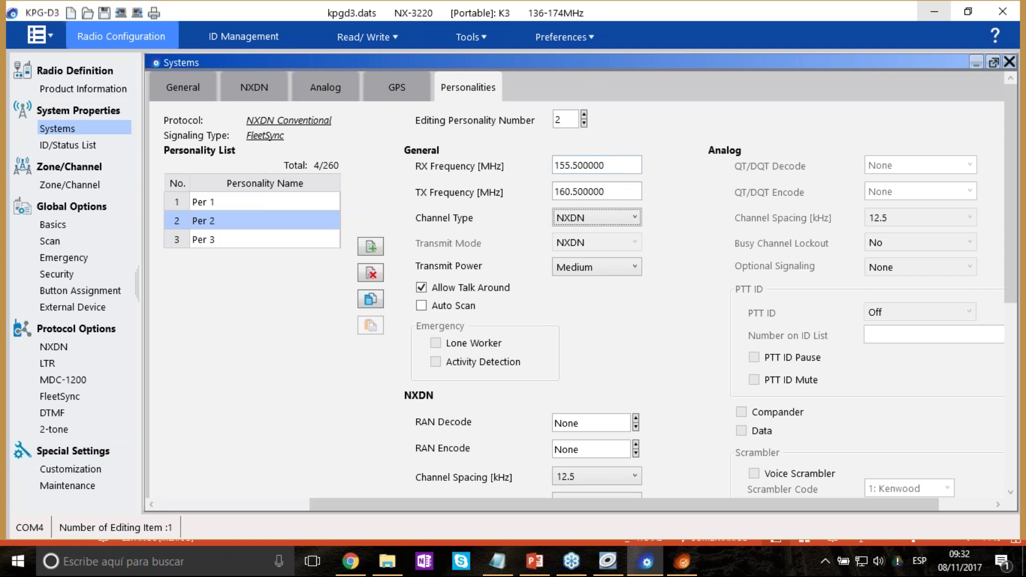
Keep NXDN as Per 2's channel type.
{"action": "left_click", "coordinate": [635, 218]}
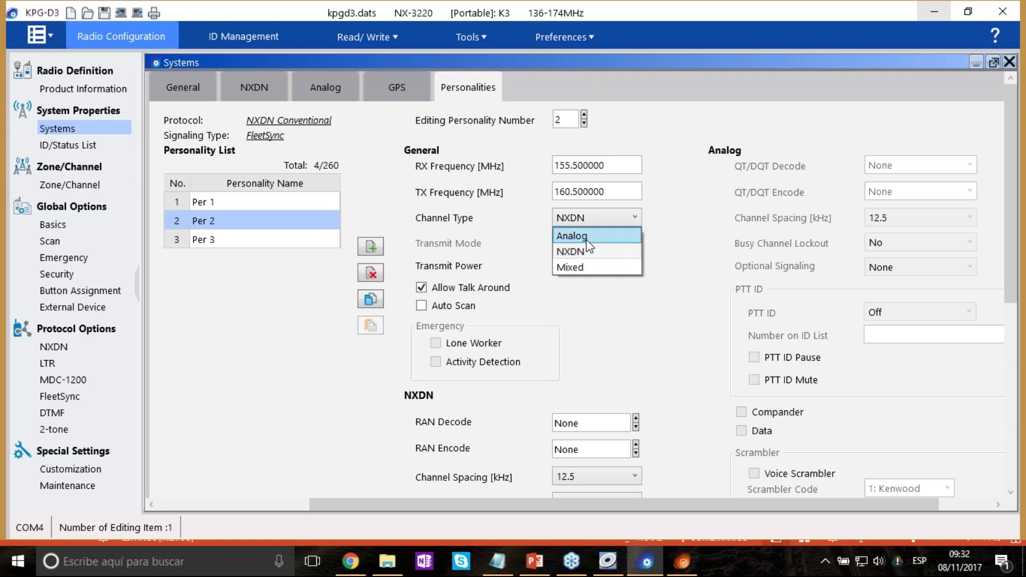
{"action": "left_click", "coordinate": [599, 254]}
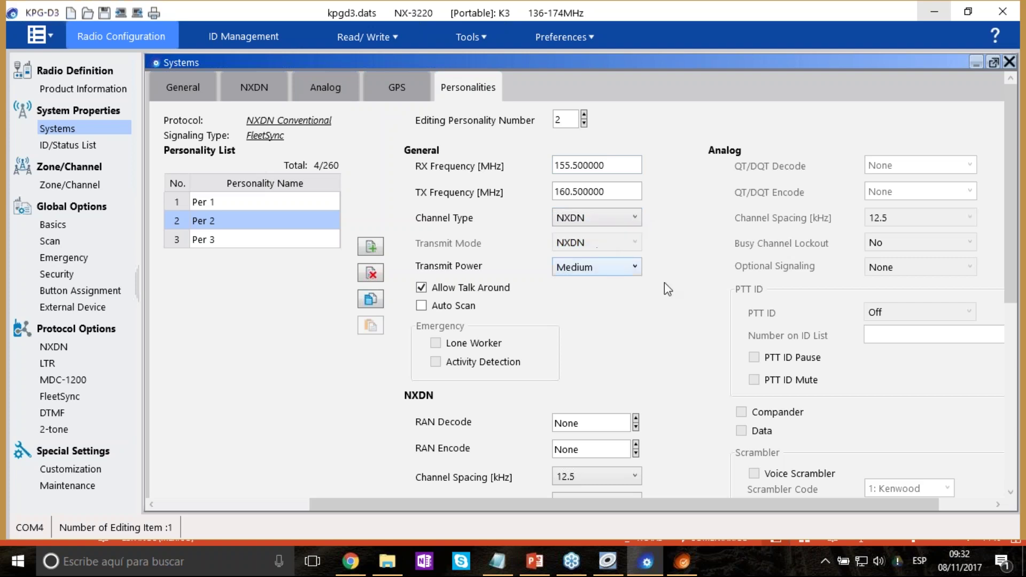
{"action": "scroll", "coordinate": [689, 304], "scroll_direction": "down", "scroll_amount": 4}
{"action": "scroll", "coordinate": [719, 328], "scroll_direction": "up", "scroll_amount": 4}
Step through personalities Per 3, Per 2 and Per 1, ending on Per 3.
{"action": "double_click", "coordinate": [285, 240]}
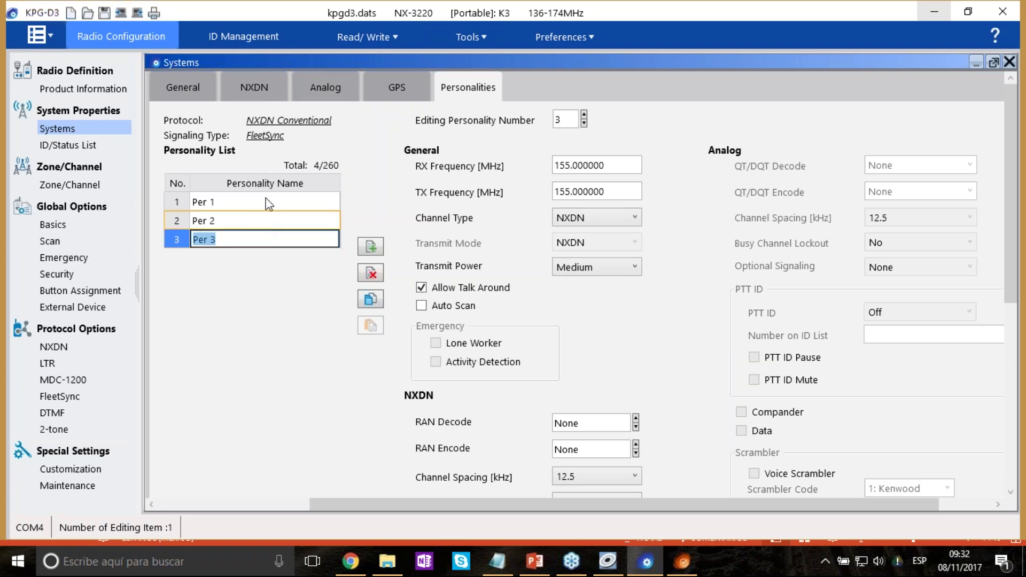
{"action": "key", "text": "Up"}
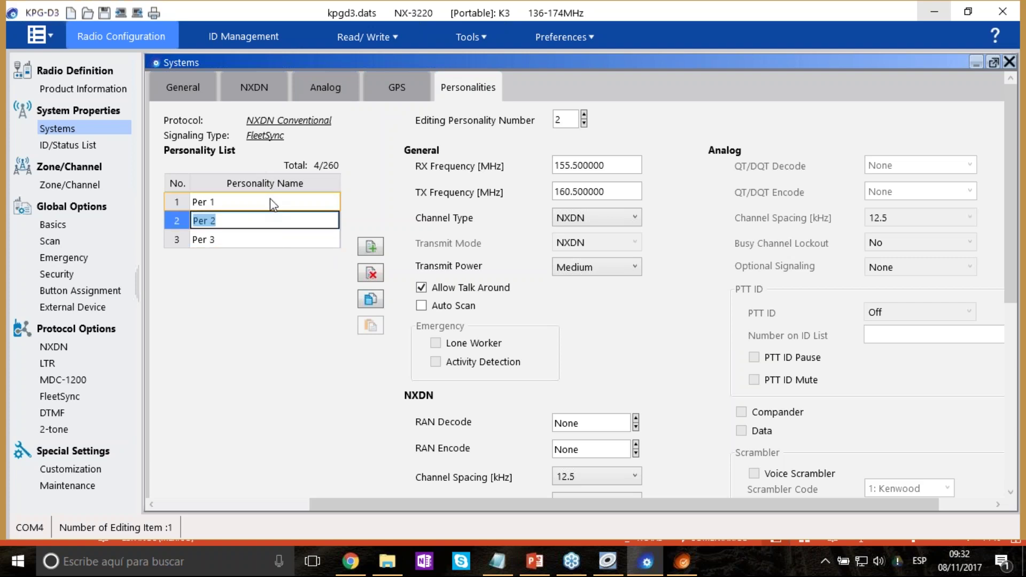
{"action": "key", "text": "Up"}
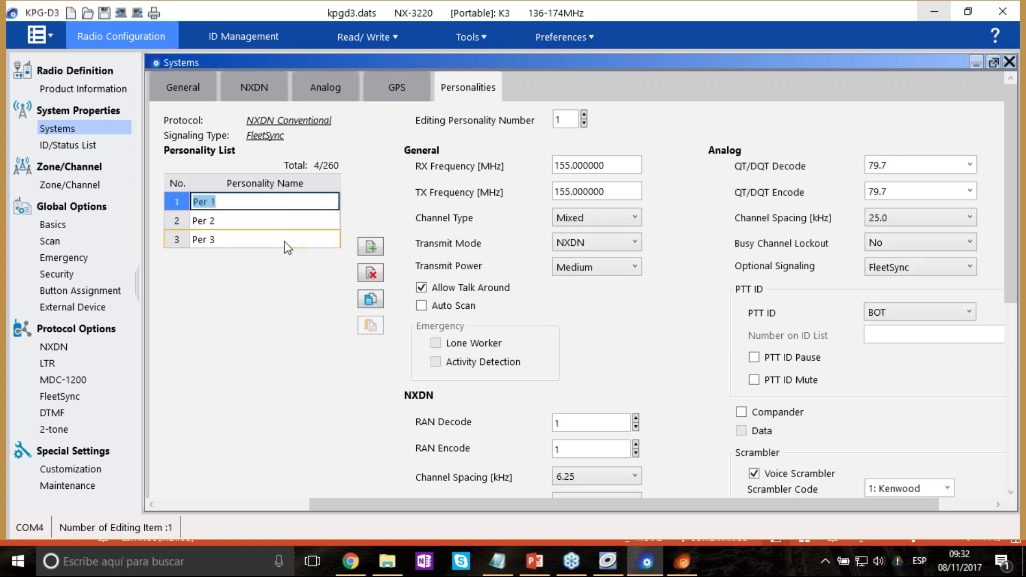
{"action": "left_click", "coordinate": [287, 247]}
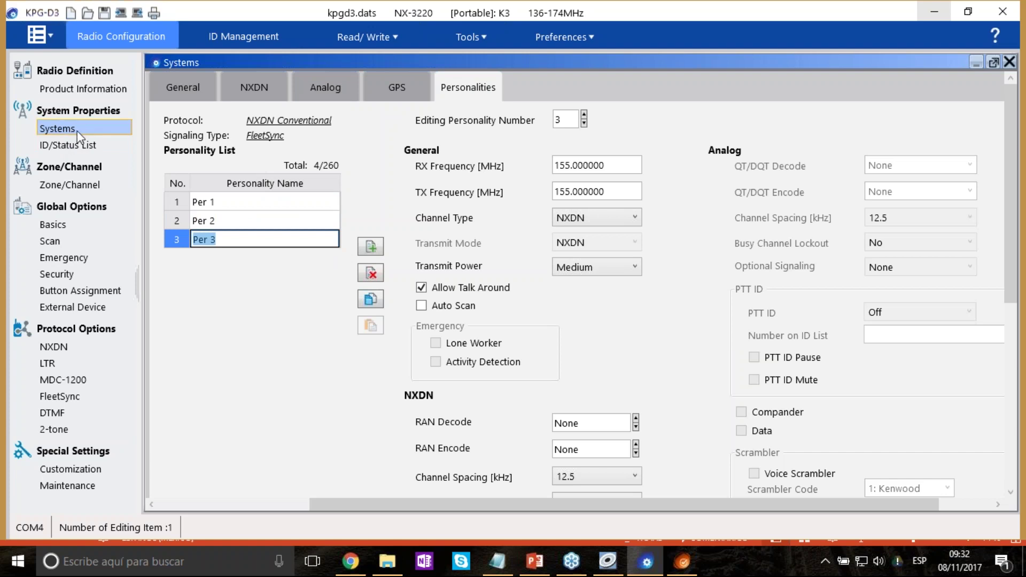
Show the ID/Status List with NXDN Group ID list type and list 1 selected.
{"action": "left_click", "coordinate": [106, 149]}
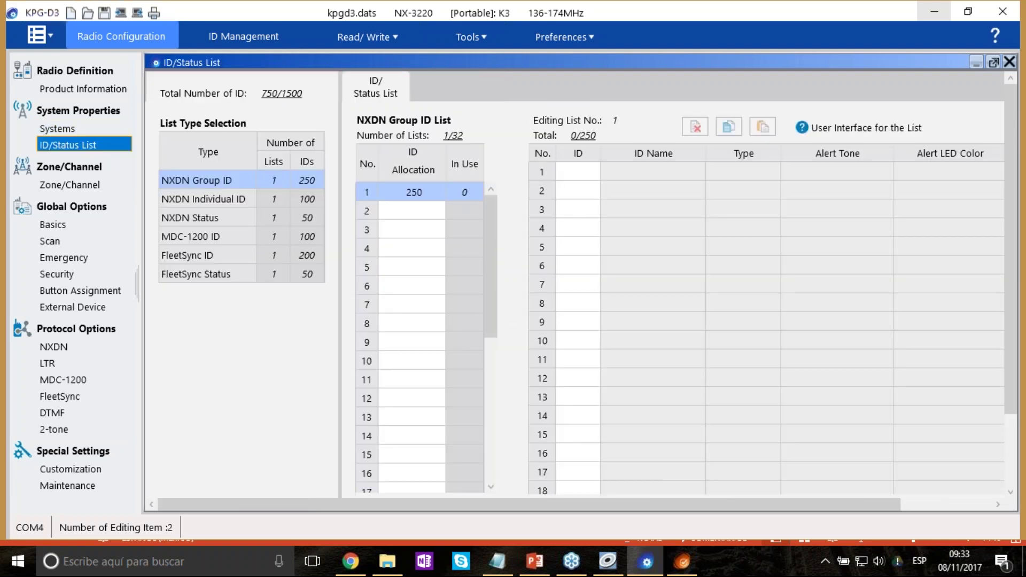
{"action": "left_click", "coordinate": [249, 176]}
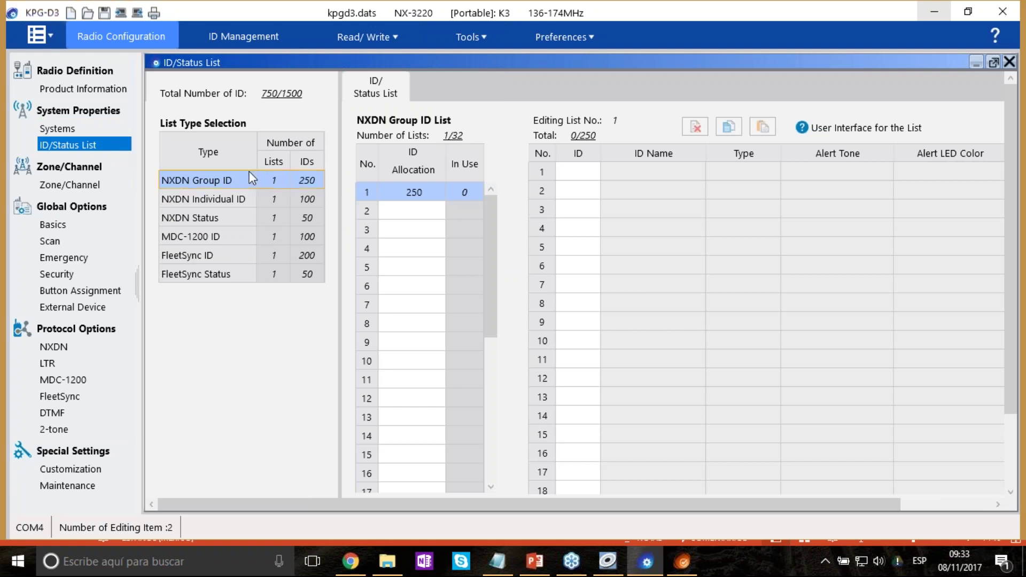
{"action": "left_click", "coordinate": [220, 185]}
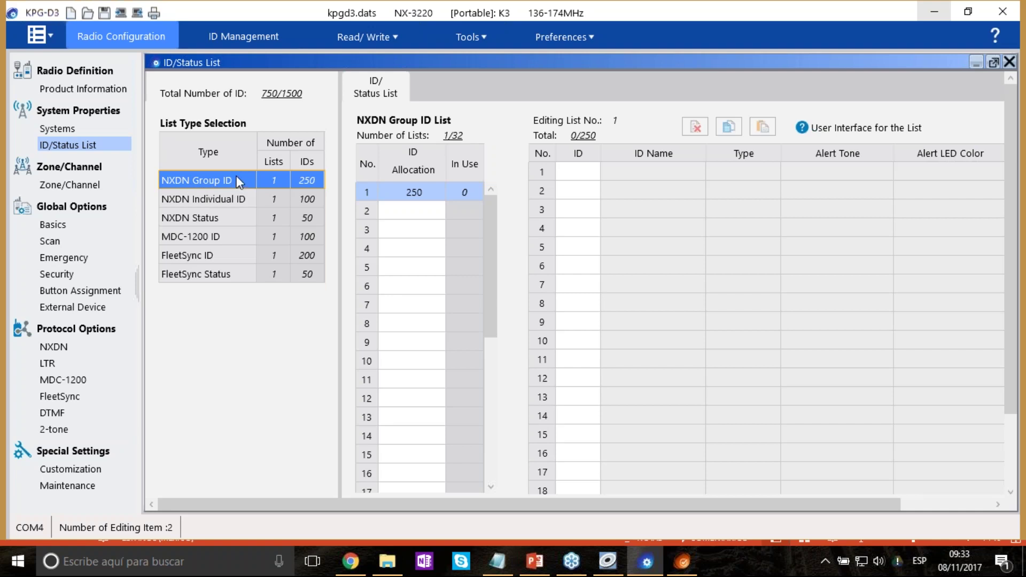
{"action": "left_click", "coordinate": [417, 193]}
Add group IDs 1 and 2, named Grupo 1 and Grupo 2.
{"action": "left_click", "coordinate": [598, 169]}
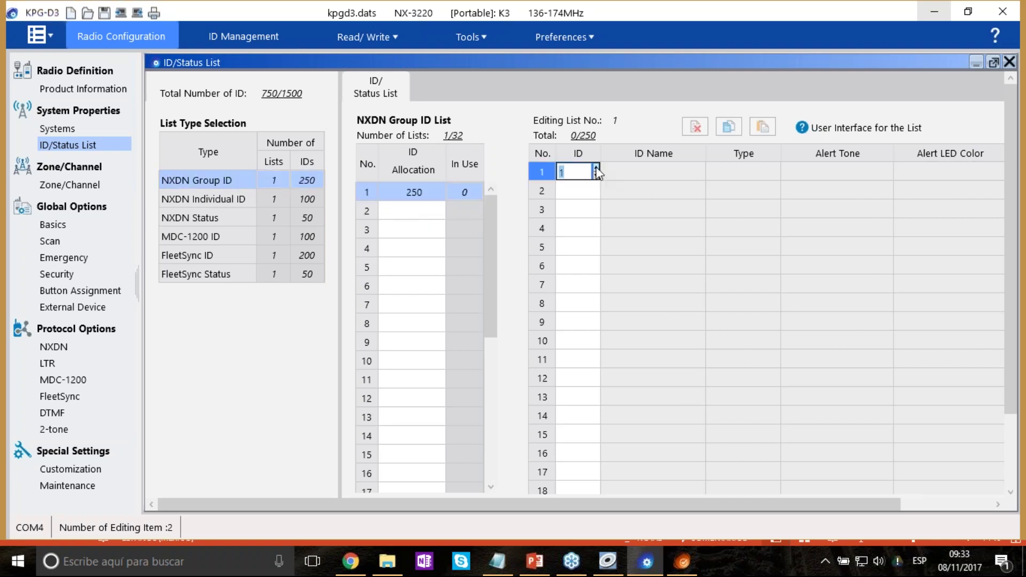
{"action": "left_click", "coordinate": [652, 177]}
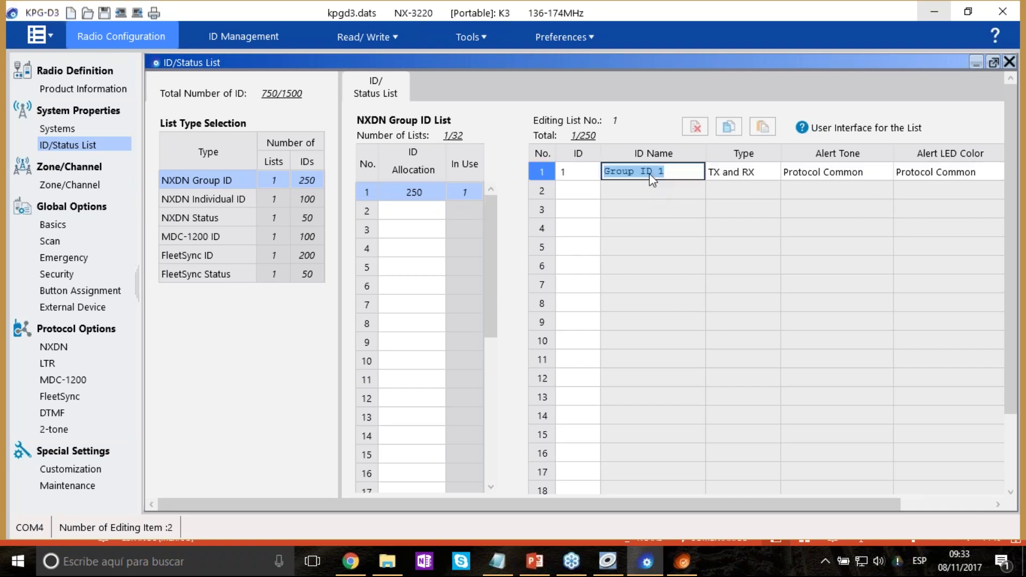
{"action": "type", "text": "gRUPO"}
{"action": "key", "text": "ctrl+a"}
{"action": "type", "text": "Grupo 1"}
{"action": "left_click", "coordinate": [742, 172]}
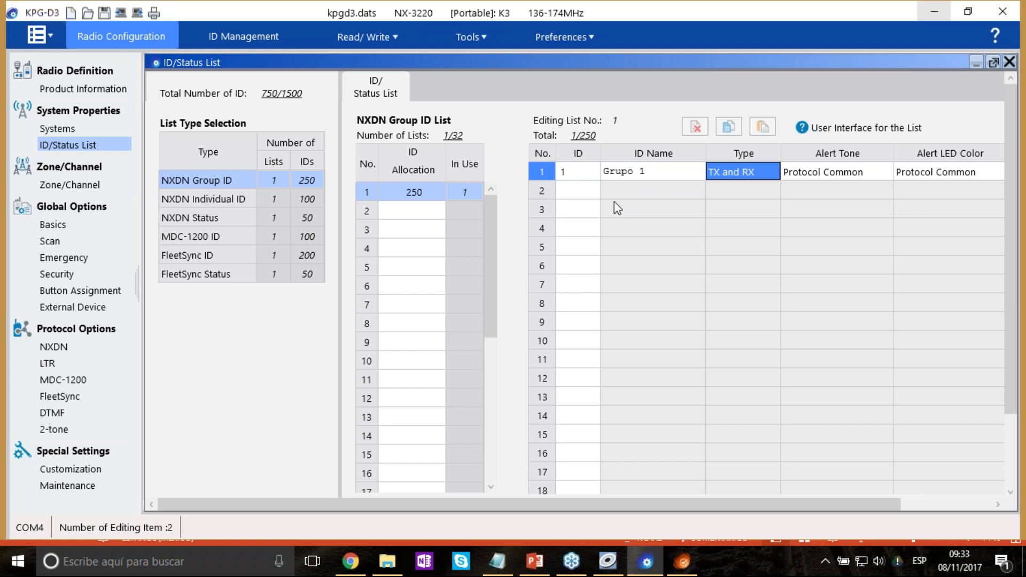
{"action": "left_click", "coordinate": [580, 190]}
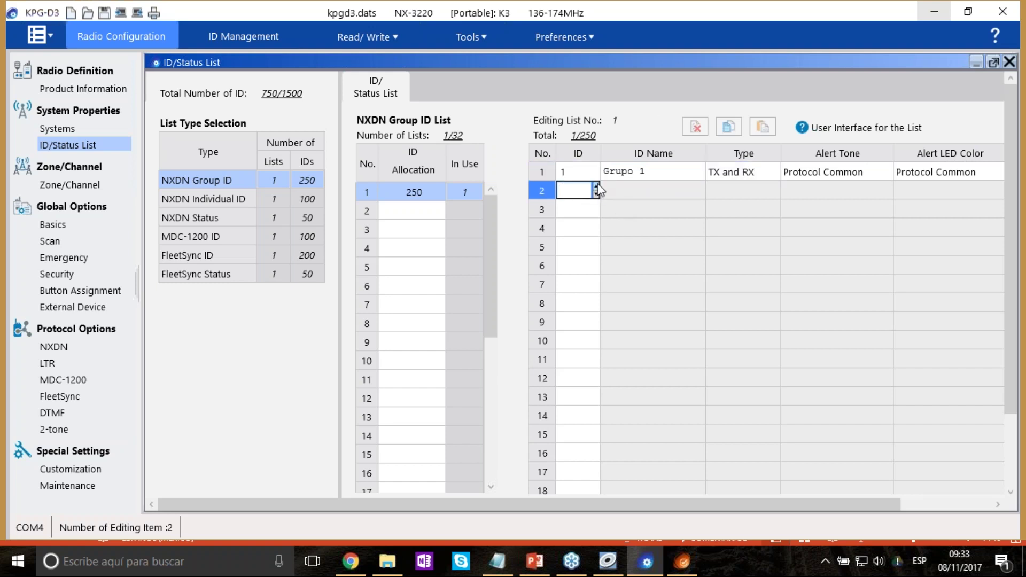
{"action": "type", "text": "2"}
{"action": "left_click", "coordinate": [634, 189]}
{"action": "type", "text": "G"}
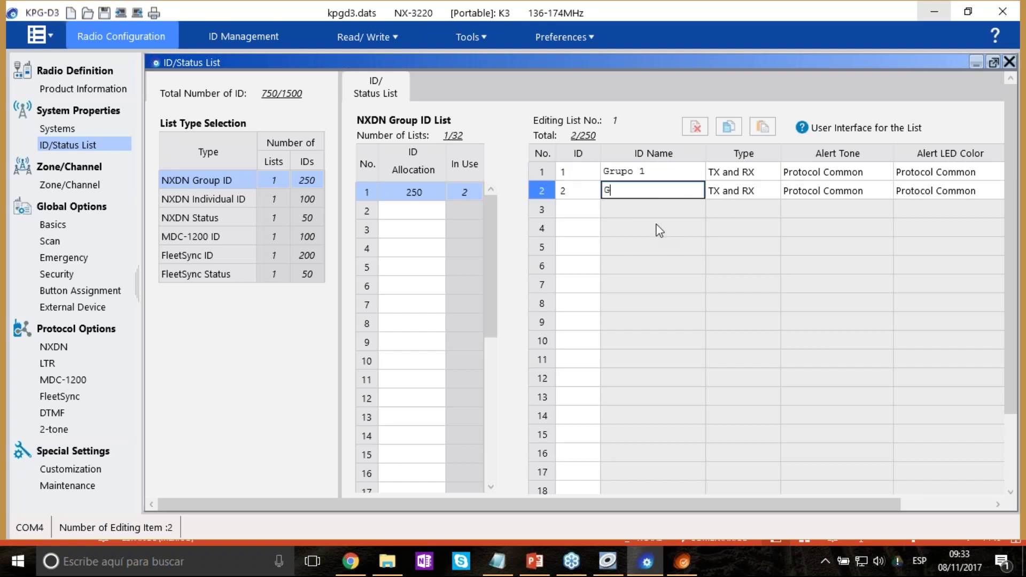
{"action": "type", "text": "rupo 2"}
{"action": "key", "text": "Tab"}
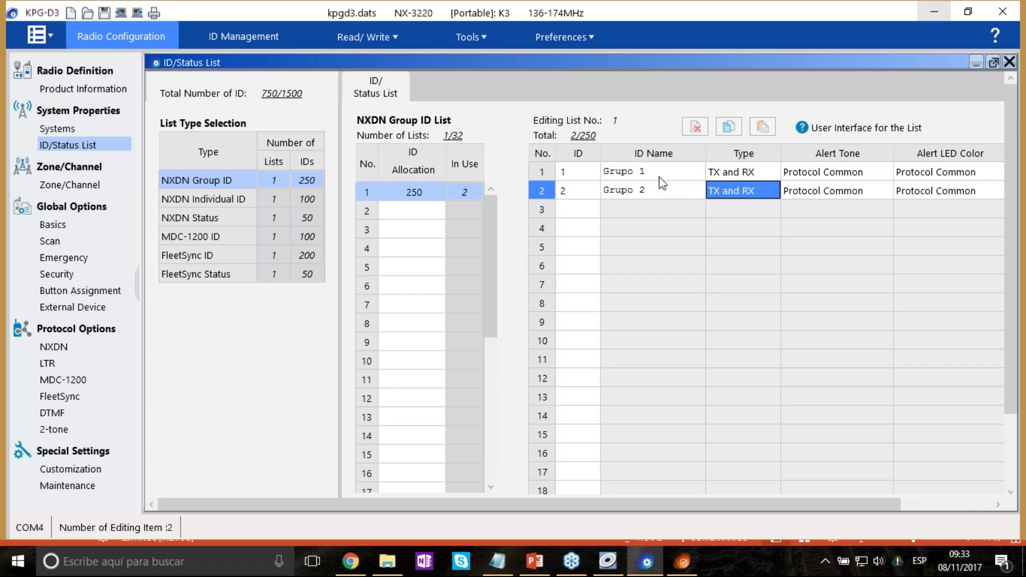
{"action": "double_click", "coordinate": [660, 192]}
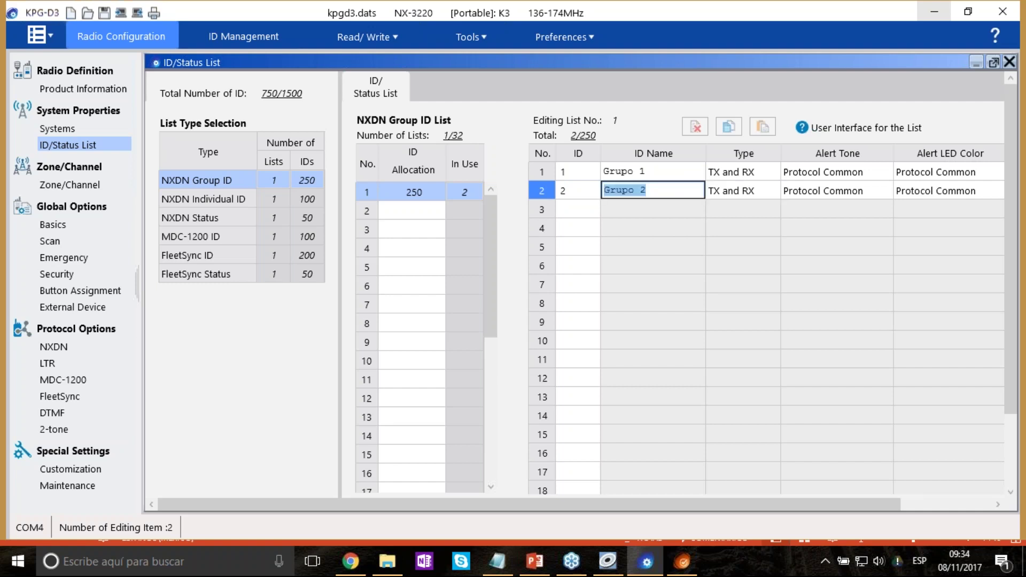
Add group ID 3 named Grupo 3.
{"action": "double_click", "coordinate": [588, 210]}
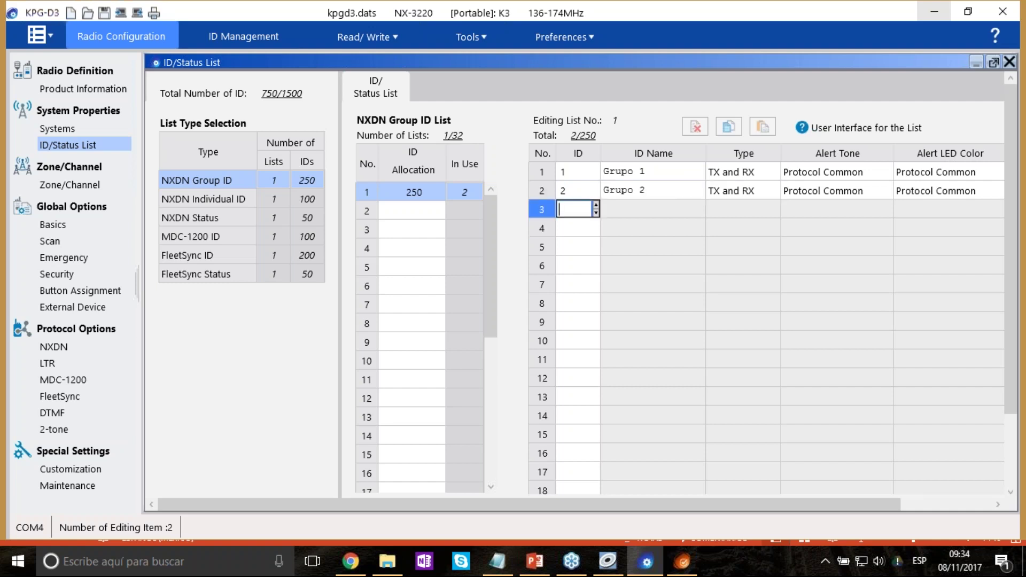
{"action": "left_click", "coordinate": [596, 205]}
{"action": "left_click", "coordinate": [625, 213]}
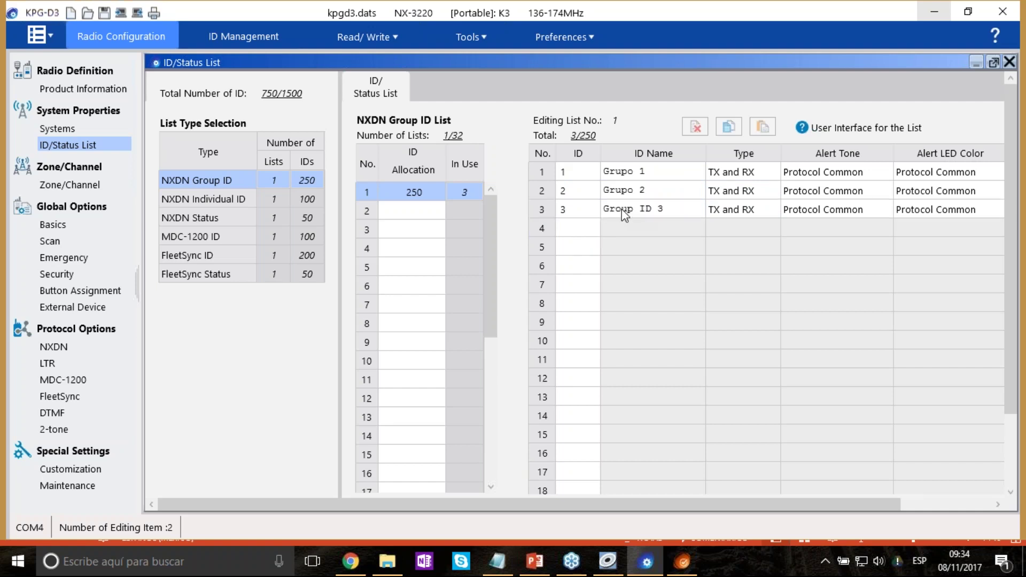
{"action": "double_click", "coordinate": [640, 212]}
{"action": "type", "text": "Gru"}
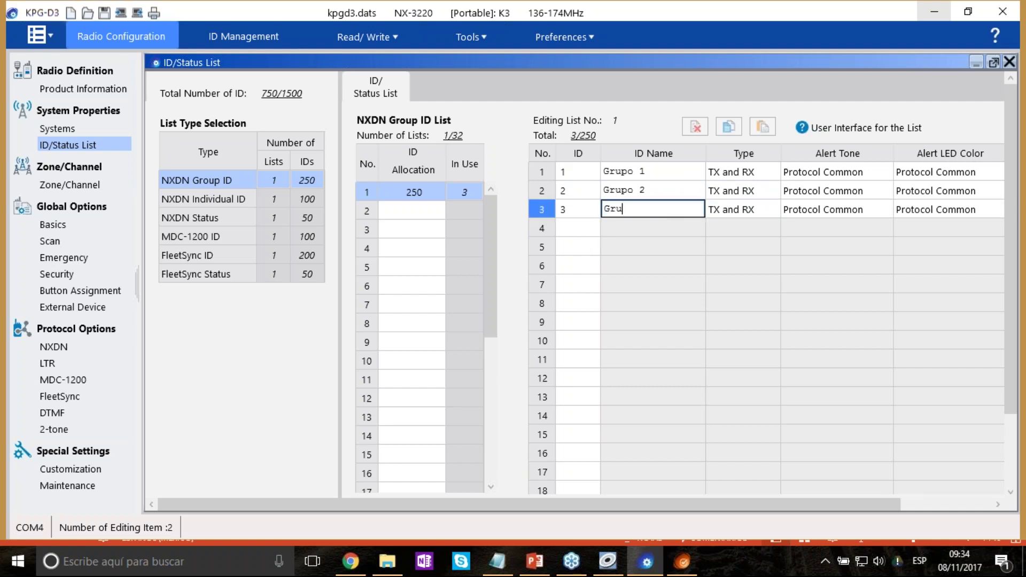
{"action": "type", "text": "po 3"}
{"action": "left_click", "coordinate": [672, 242]}
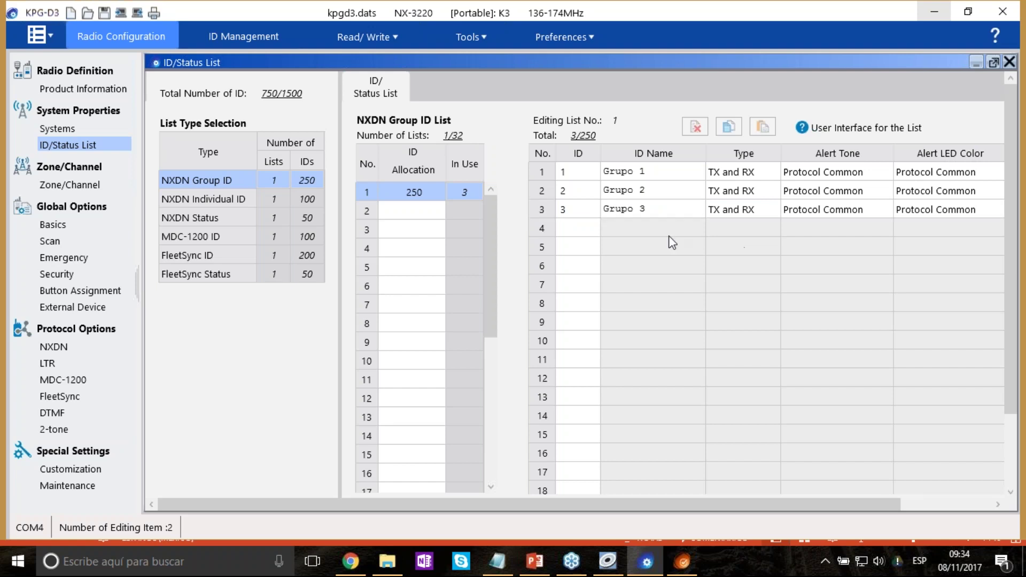
Add group ID 4 with type RX Only.
{"action": "left_click", "coordinate": [573, 227]}
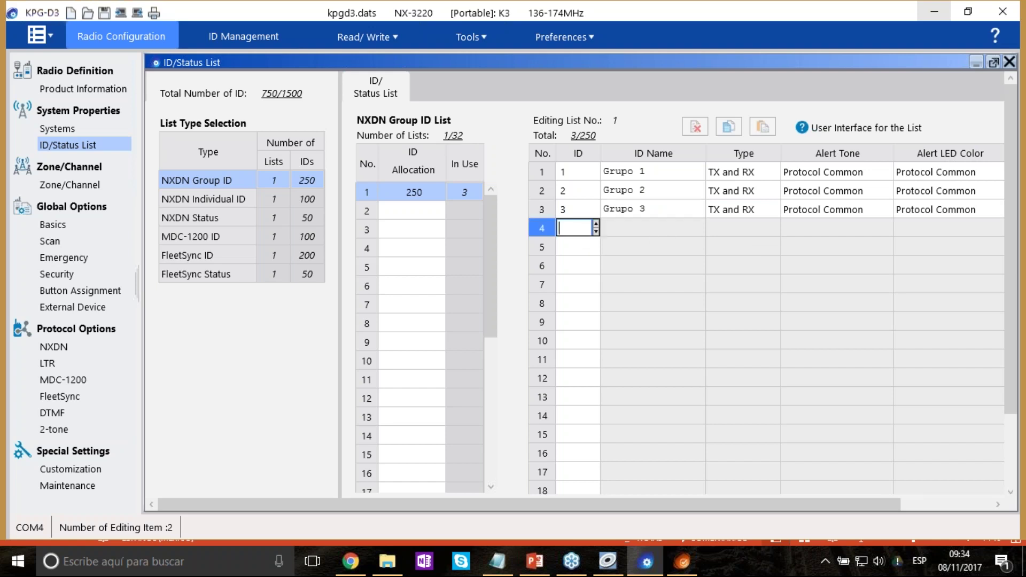
{"action": "type", "text": "4"}
{"action": "left_click", "coordinate": [603, 231]}
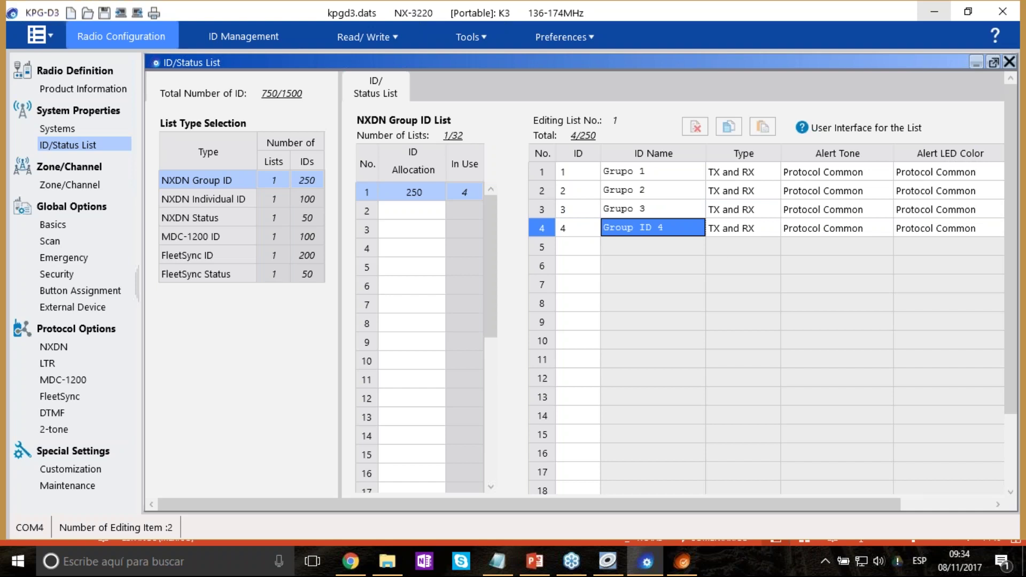
{"action": "left_click", "coordinate": [772, 231]}
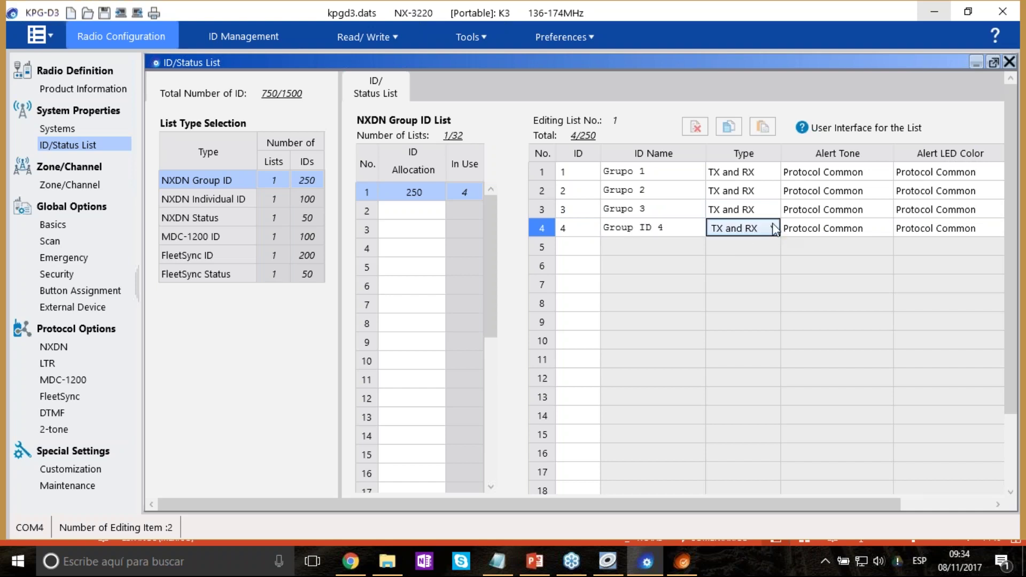
{"action": "left_click", "coordinate": [772, 224]}
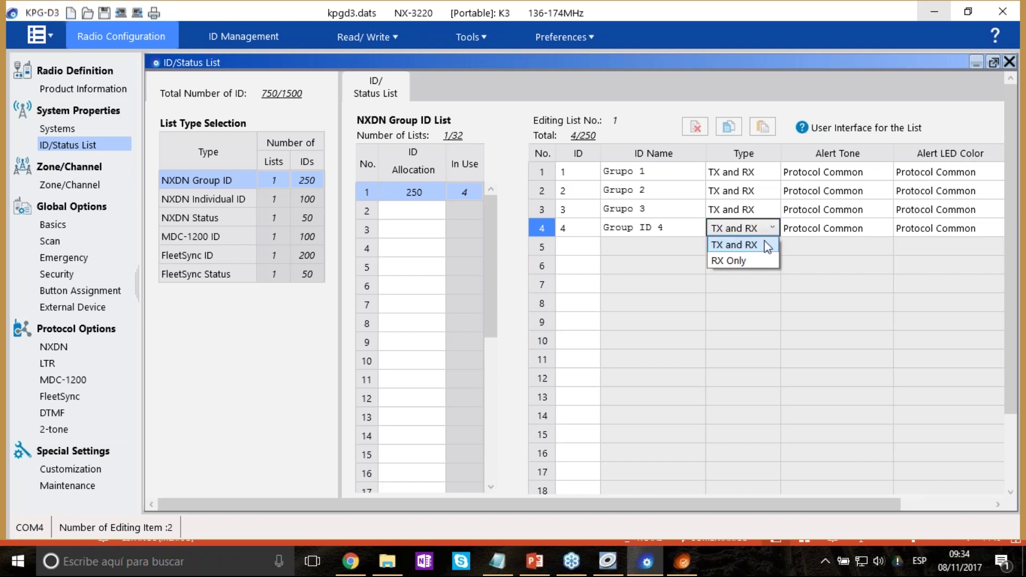
{"action": "left_click", "coordinate": [742, 260]}
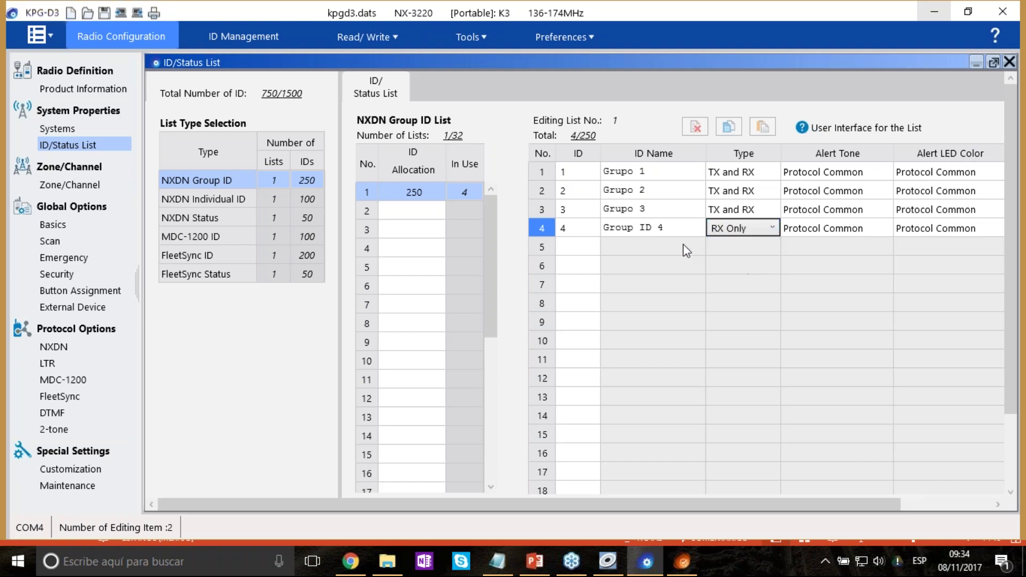
{"action": "left_click", "coordinate": [581, 246]}
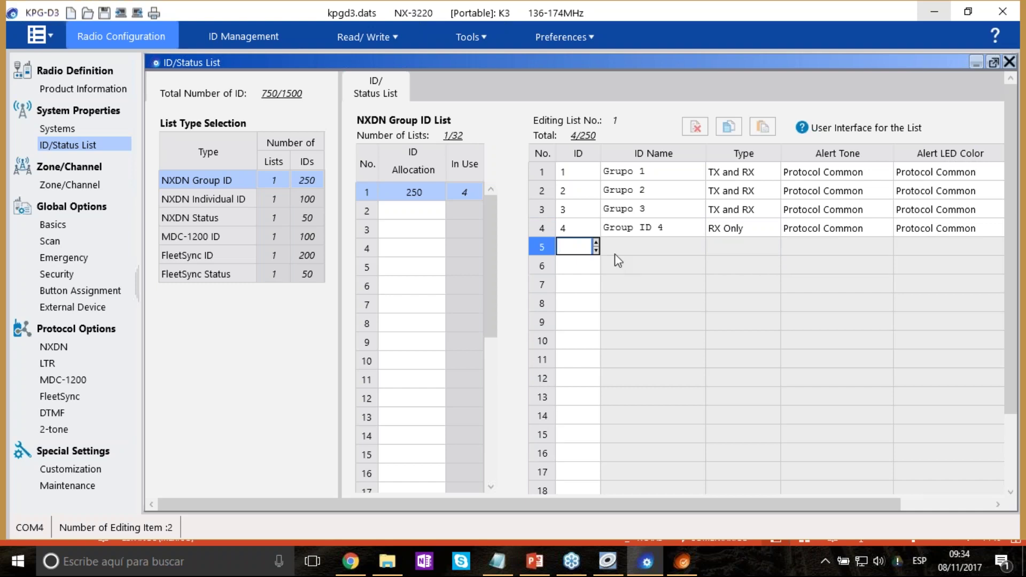
{"action": "left_click", "coordinate": [763, 235]}
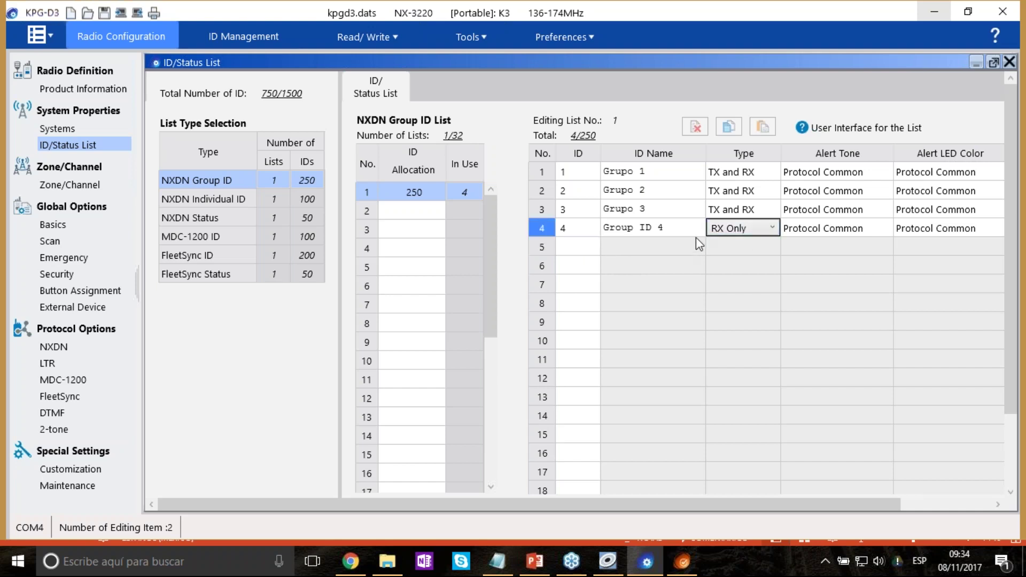
{"action": "left_click", "coordinate": [198, 185]}
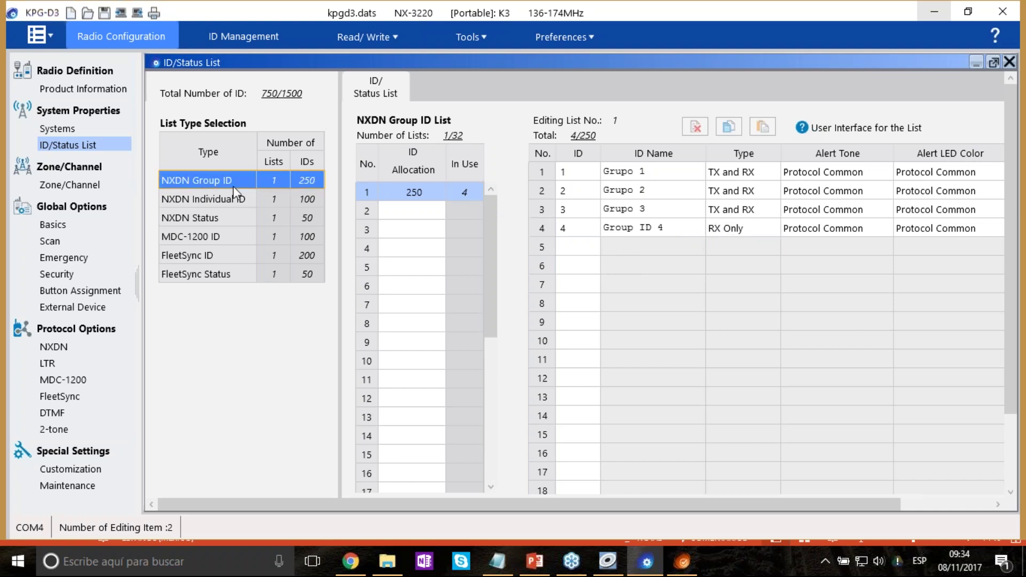
In the NXDN Individual ID list, add unit IDs 1 through 4.
{"action": "left_click", "coordinate": [236, 202]}
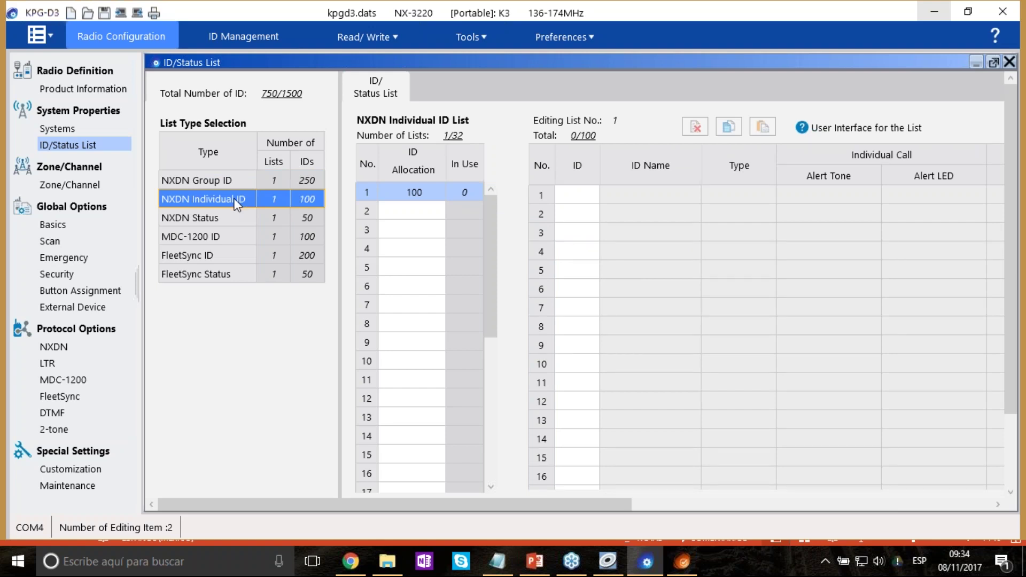
{"action": "left_click", "coordinate": [594, 196]}
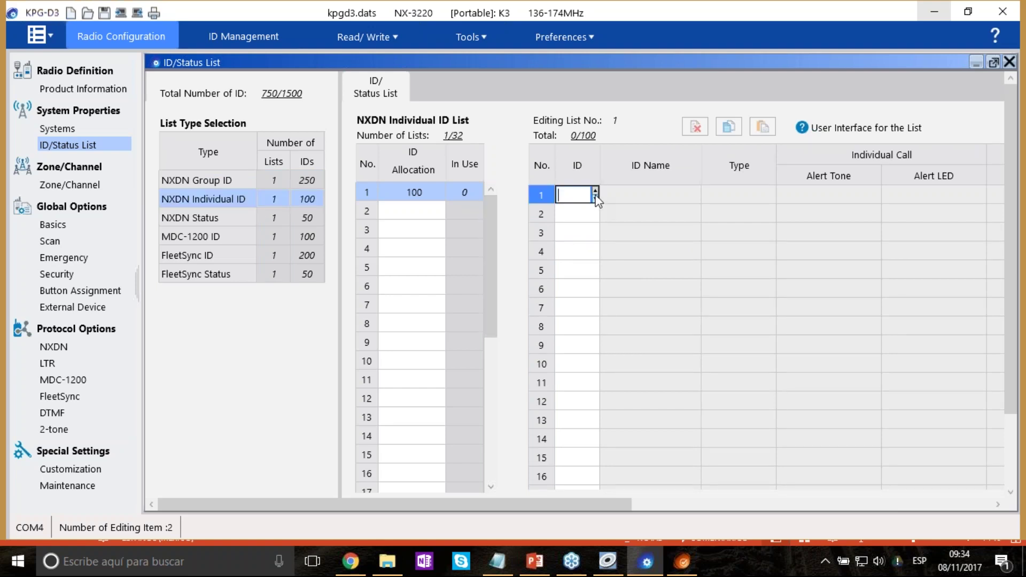
{"action": "left_click", "coordinate": [594, 191]}
{"action": "left_click", "coordinate": [594, 209]}
{"action": "left_click", "coordinate": [595, 210]}
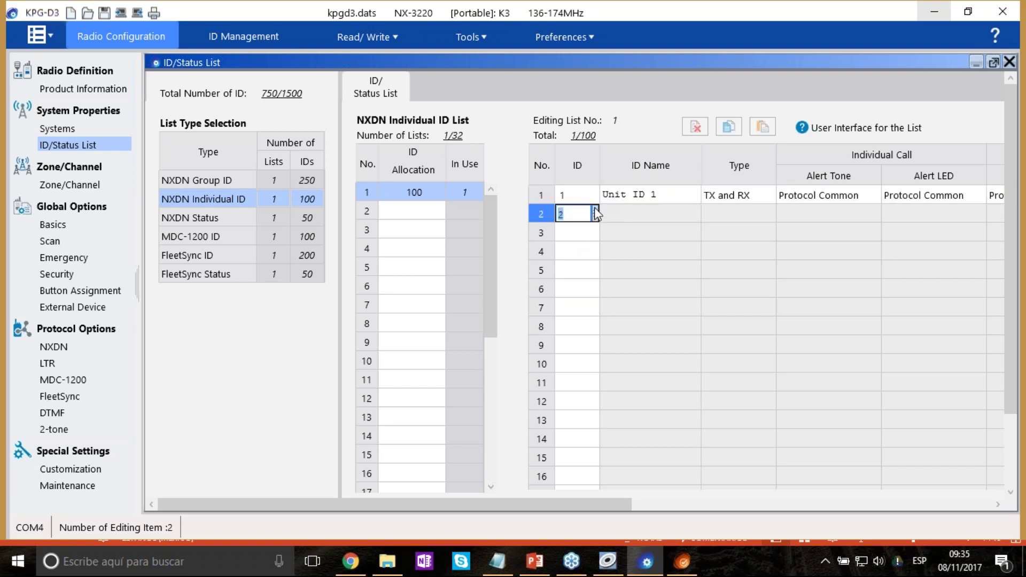
{"action": "left_click", "coordinate": [587, 233]}
{"action": "left_click", "coordinate": [596, 230]}
{"action": "left_click", "coordinate": [595, 229]}
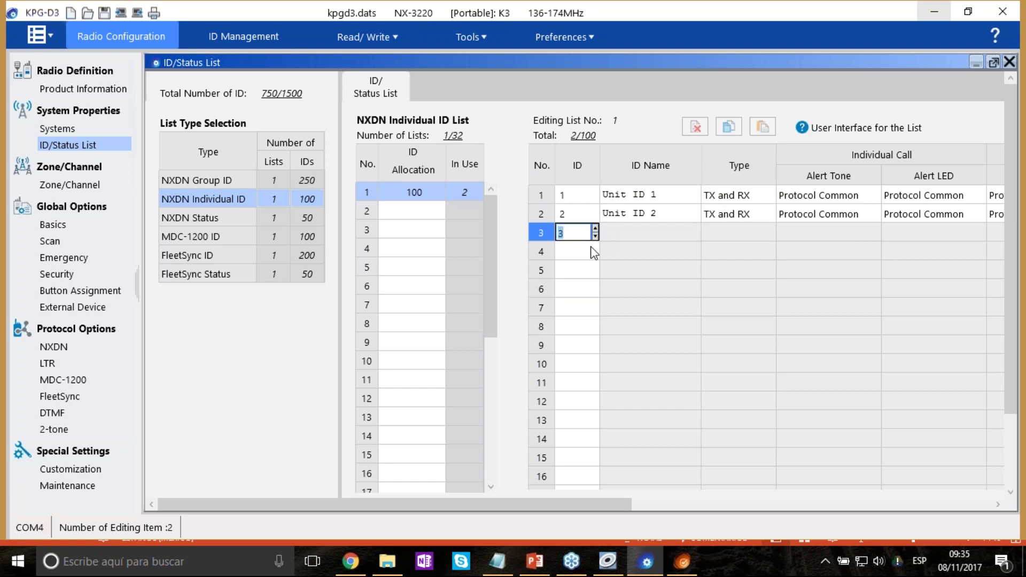
{"action": "left_click", "coordinate": [592, 252]}
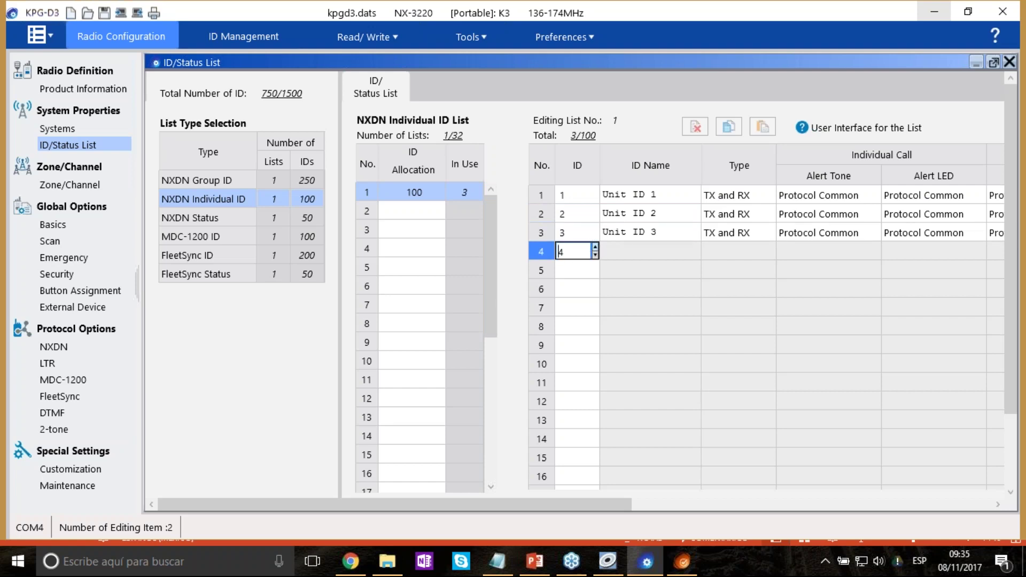
{"action": "left_click", "coordinate": [575, 262]}
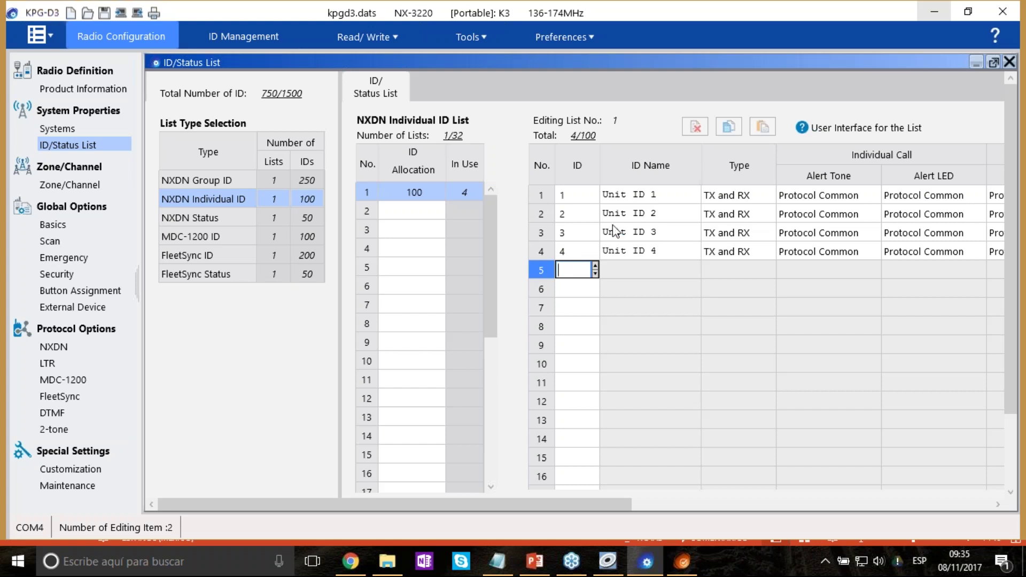
Replace the four default Unit ID names with the users' names.
{"action": "left_click", "coordinate": [641, 201]}
{"action": "type", "text": "Pedro"}
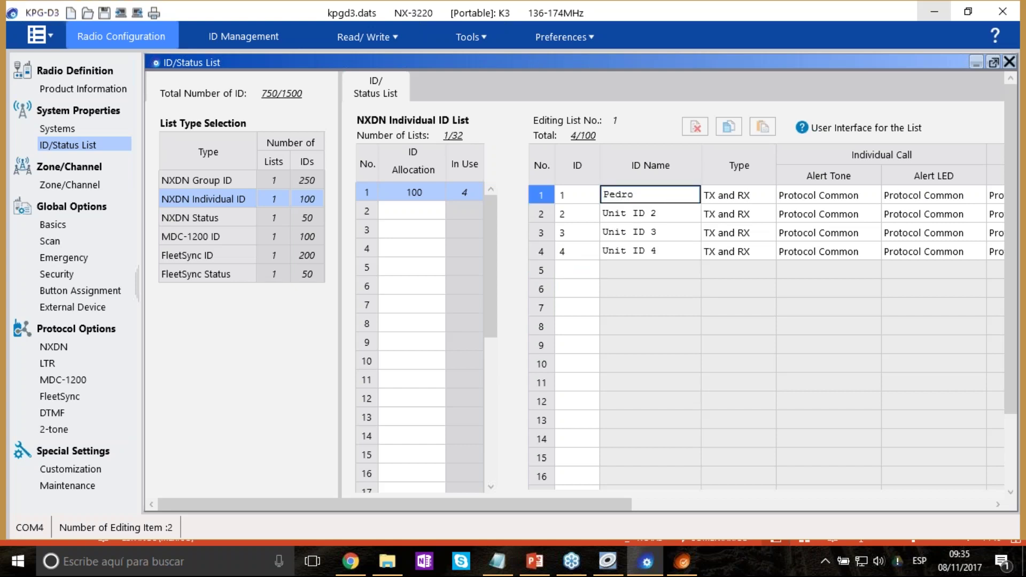
{"action": "key", "text": "Return"}
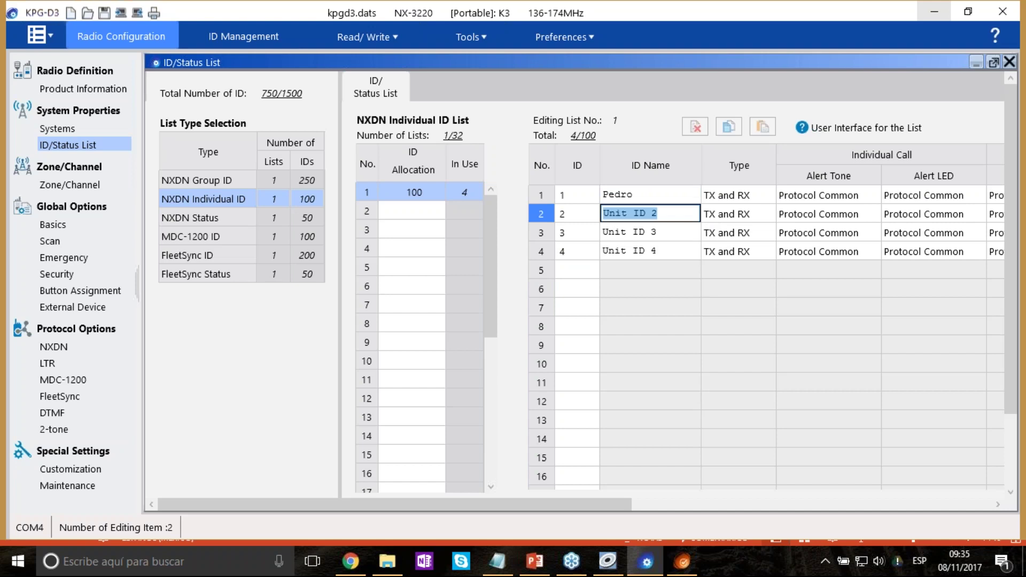
{"action": "type", "text": "Juan"}
{"action": "key", "text": "Return"}
{"action": "type", "text": "Luis"}
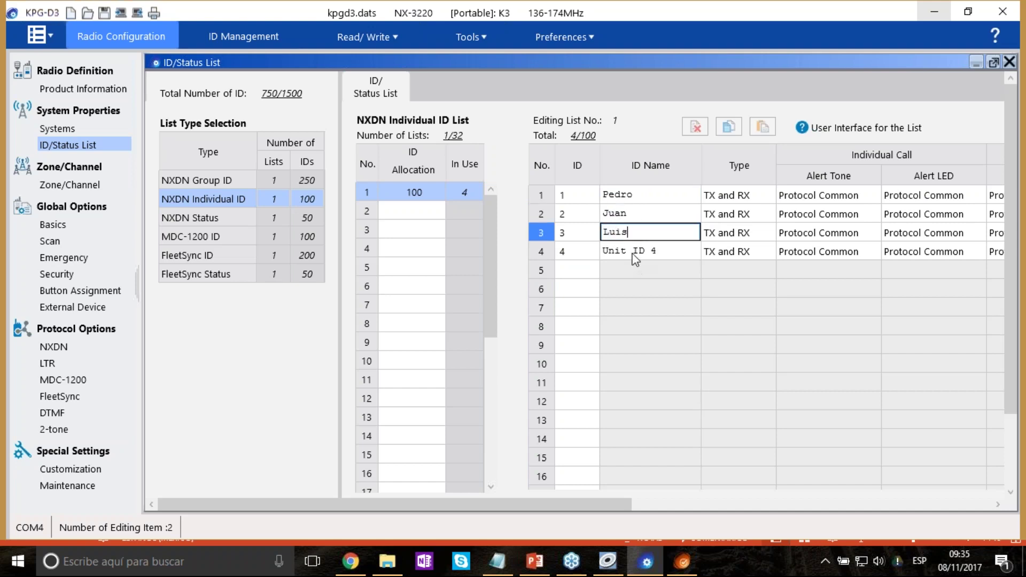
{"action": "left_click", "coordinate": [645, 251]}
{"action": "type", "text": "Puga"}
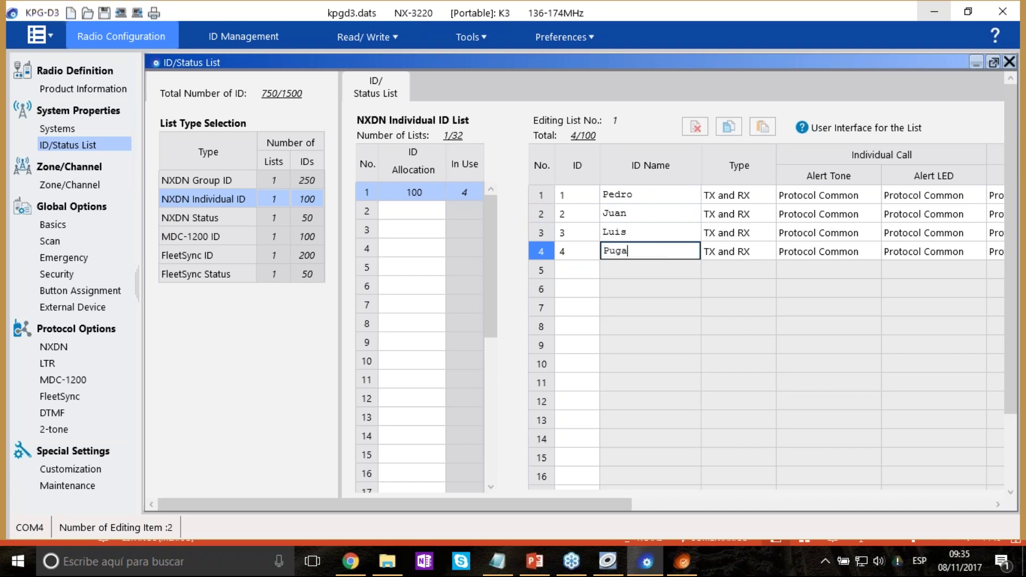
{"action": "key", "text": "Tab"}
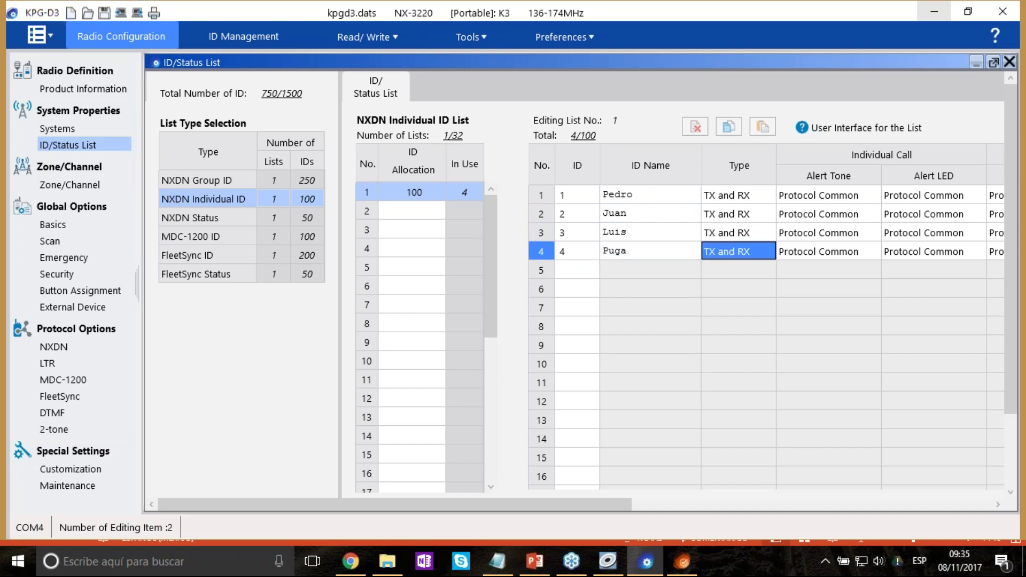
Complete the fourth individual ID entry and switch to the NXDN Status list.
{"action": "left_click", "coordinate": [571, 274]}
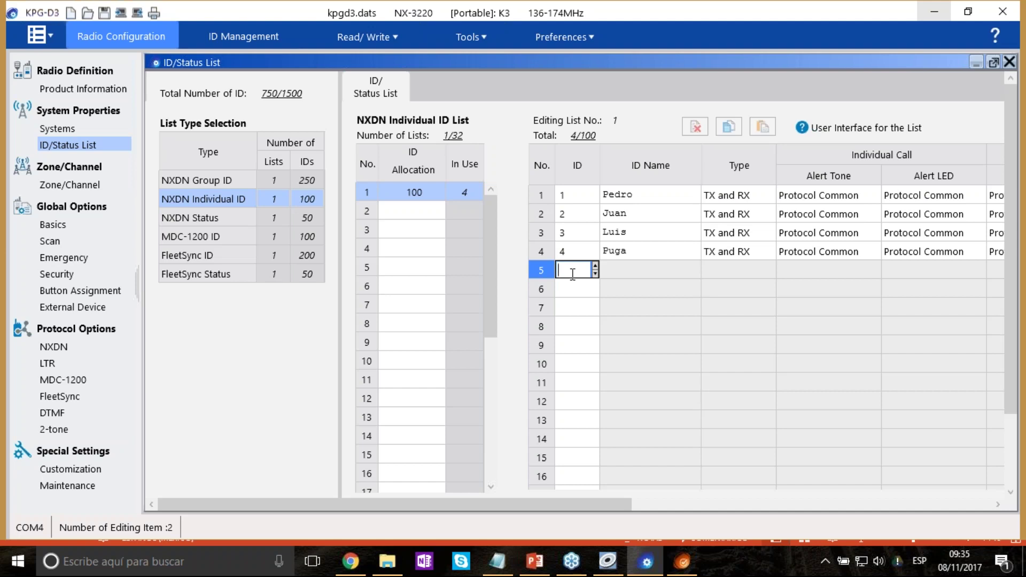
{"action": "left_click", "coordinate": [572, 214]}
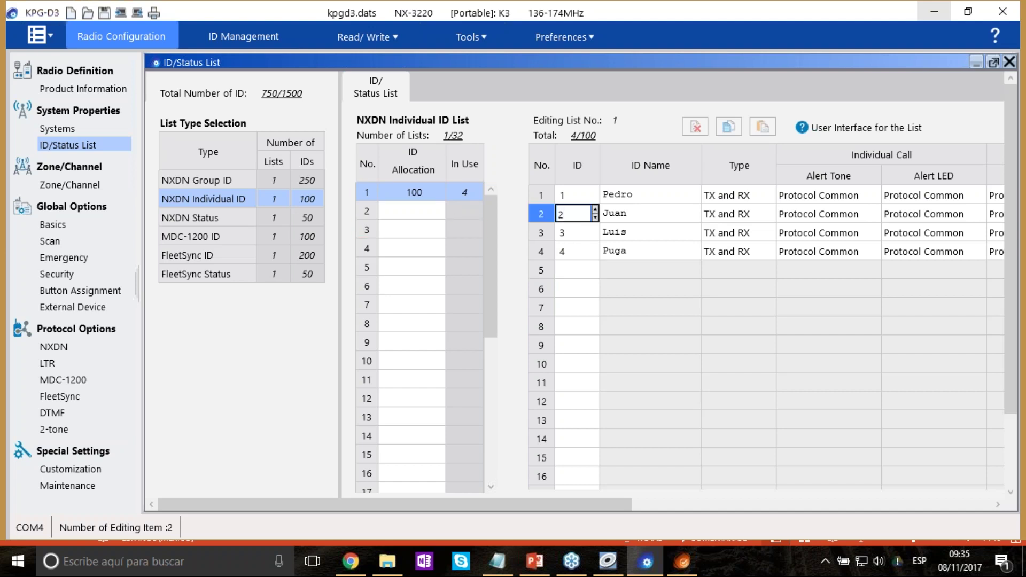
{"action": "left_click", "coordinate": [588, 236]}
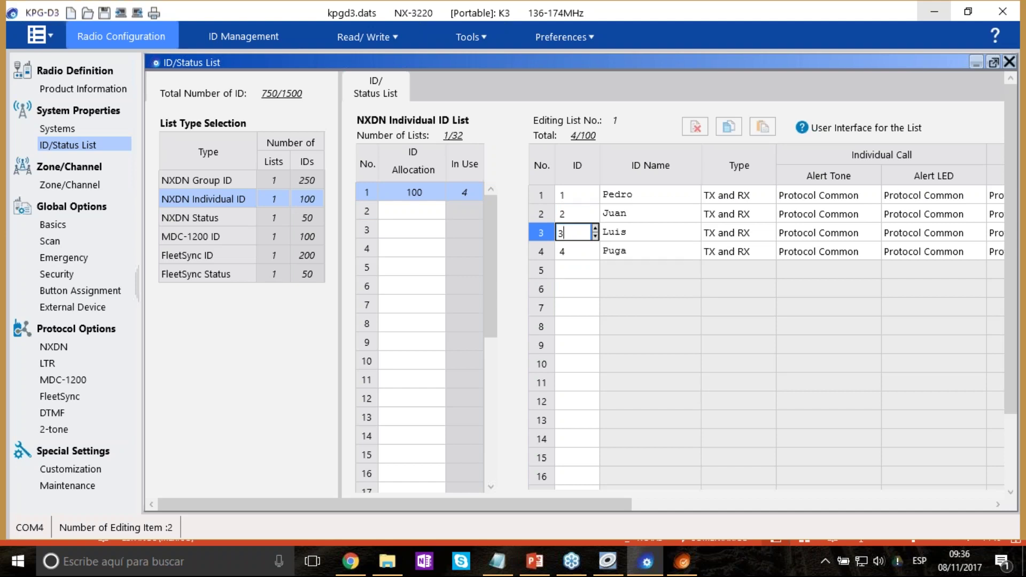
{"action": "left_click", "coordinate": [582, 258]}
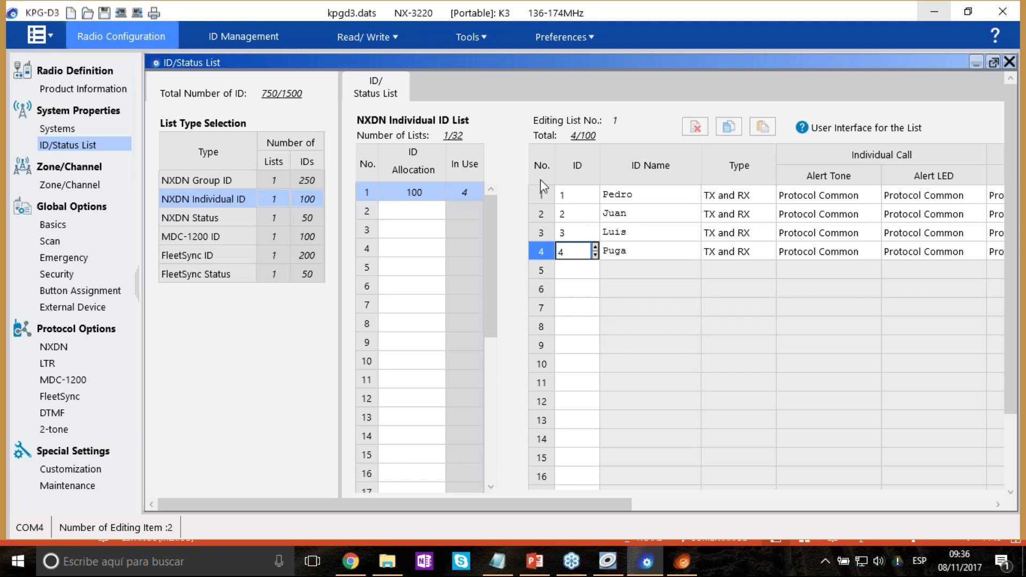
{"action": "left_click", "coordinate": [595, 271]}
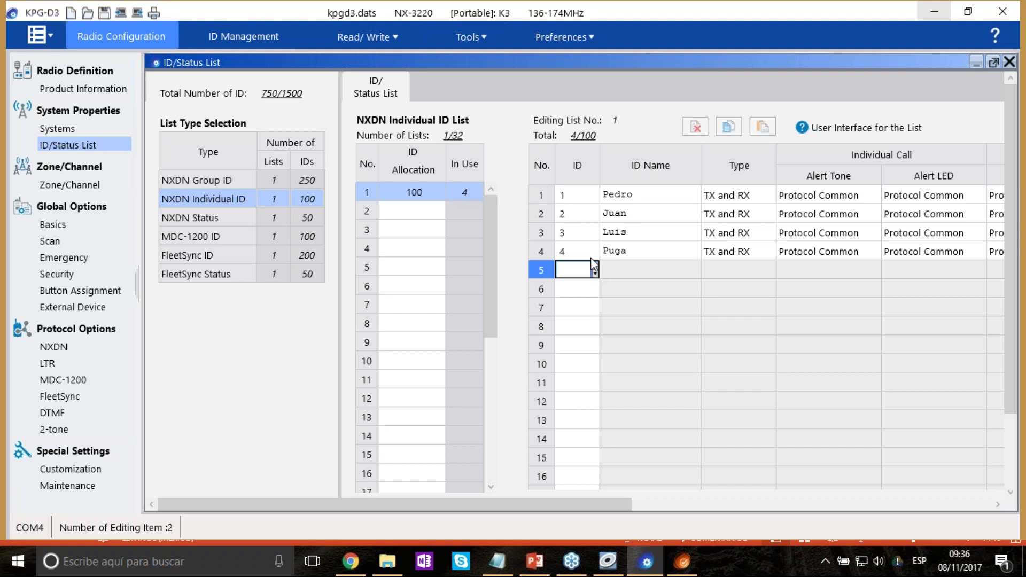
{"action": "left_click", "coordinate": [216, 219]}
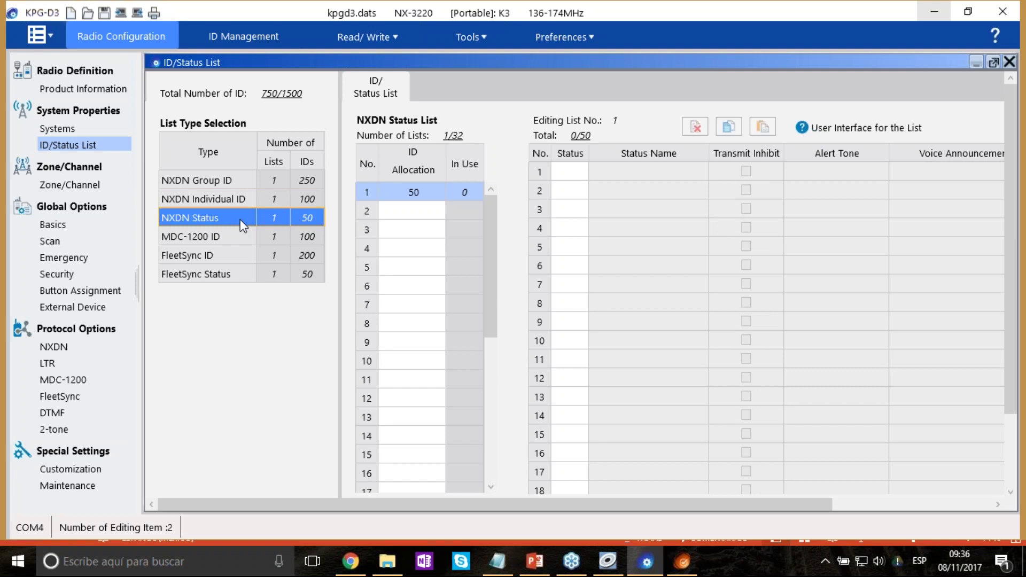
Enter status numbers 1, 2 and 3.
{"action": "left_click", "coordinate": [581, 176]}
{"action": "type", "text": "1"}
{"action": "left_click", "coordinate": [580, 193]}
{"action": "type", "text": "2"}
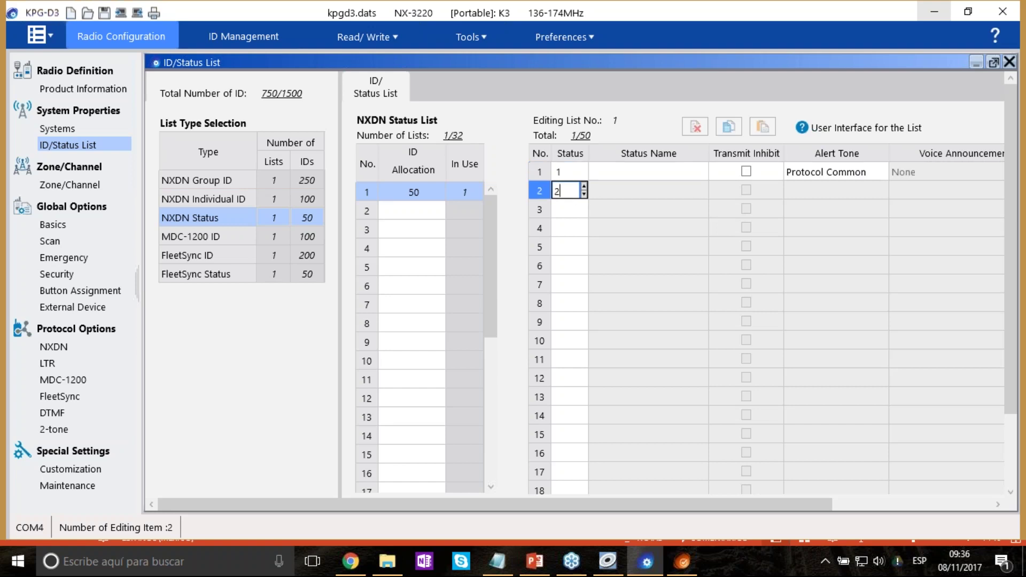
{"action": "left_click", "coordinate": [569, 212]}
{"action": "type", "text": "3"}
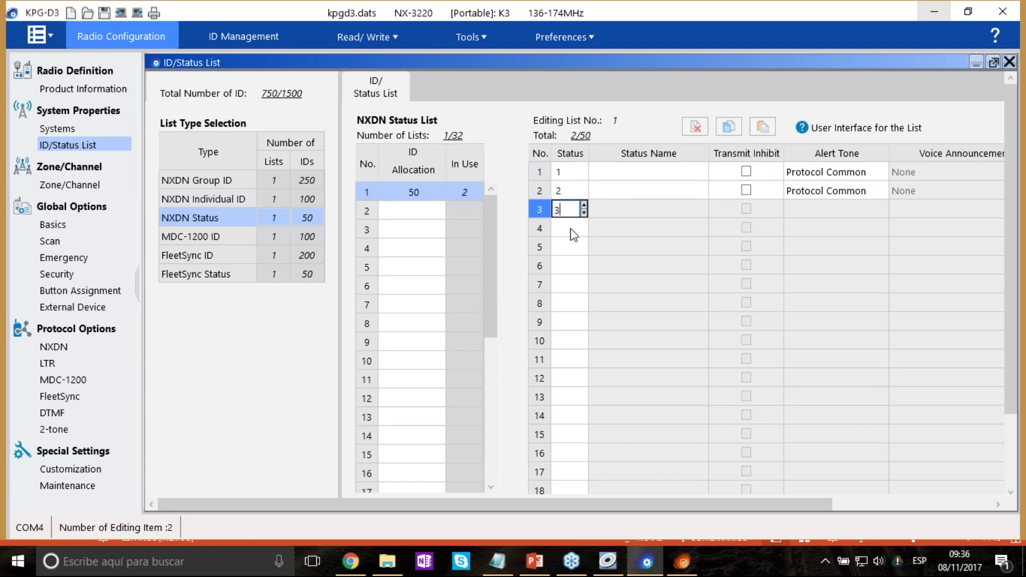
{"action": "left_click", "coordinate": [571, 229]}
Name the statuses Enterado, Negativo and Voy en camino.
{"action": "left_click", "coordinate": [648, 172]}
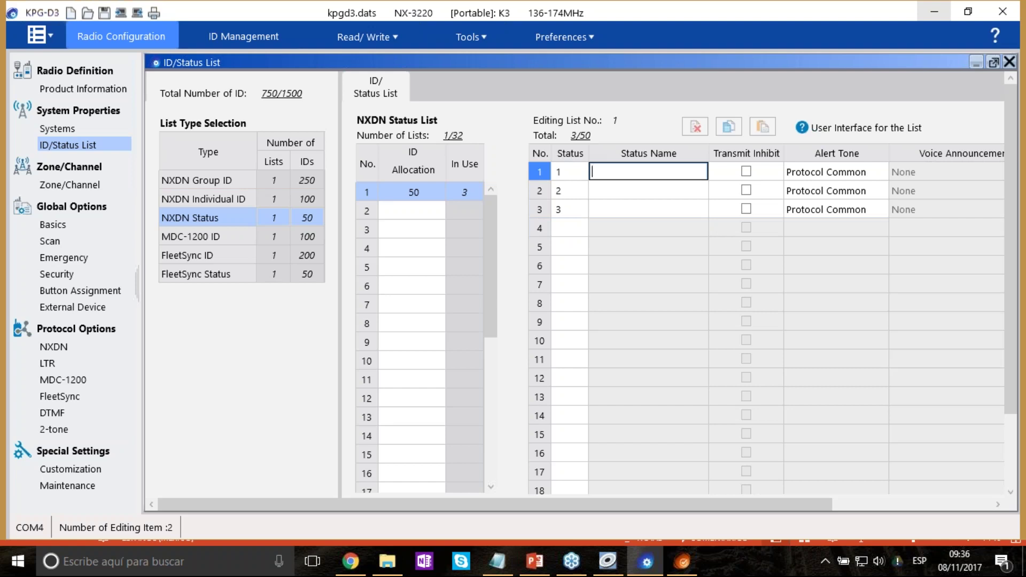
{"action": "type", "text": "Enterado"}
{"action": "left_click", "coordinate": [682, 193]}
{"action": "type", "text": "Negativo"}
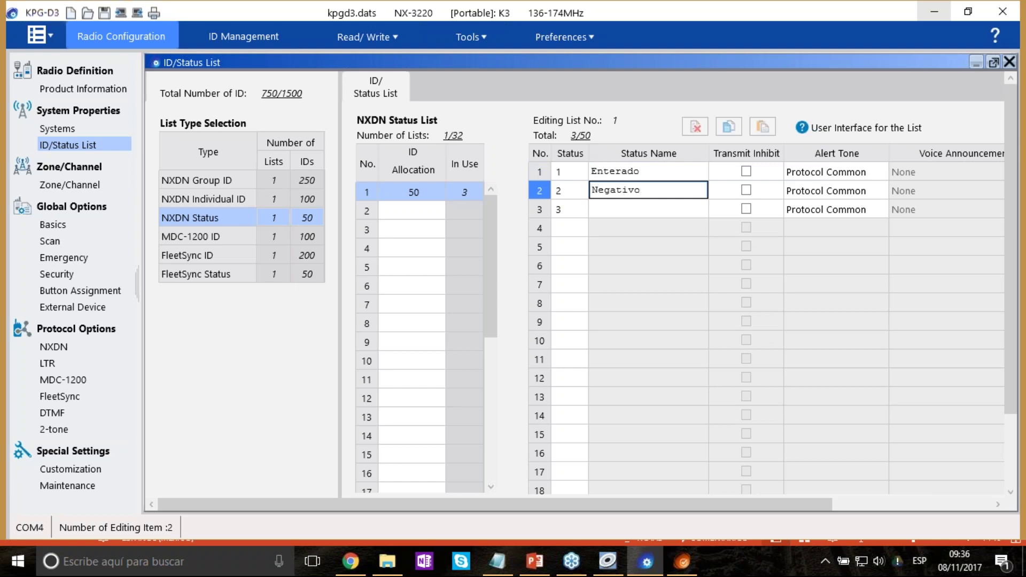
{"action": "left_click", "coordinate": [648, 209]}
{"action": "type", "text": "Voy "}
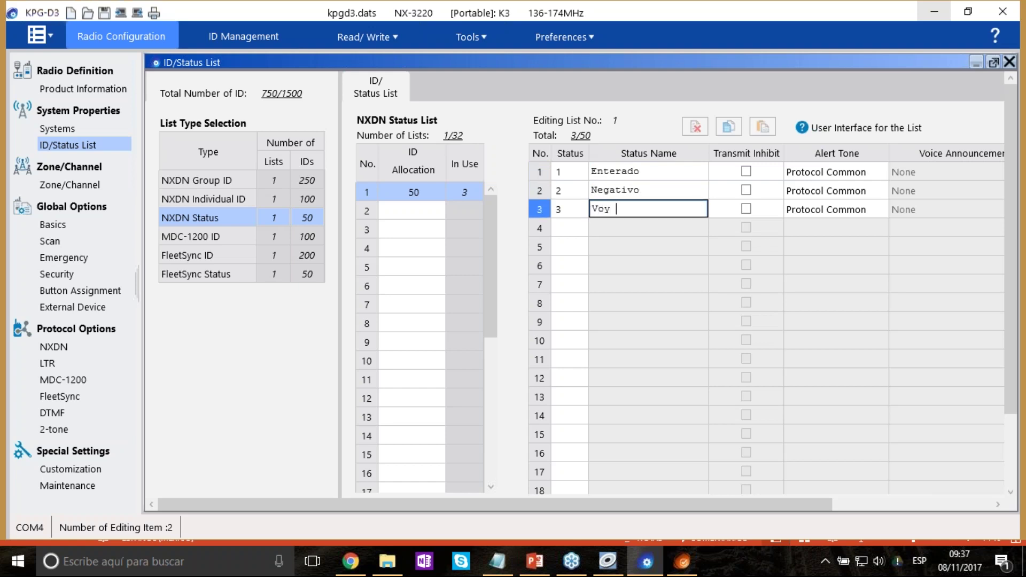
{"action": "type", "text": "en camino"}
{"action": "key", "text": "Tab"}
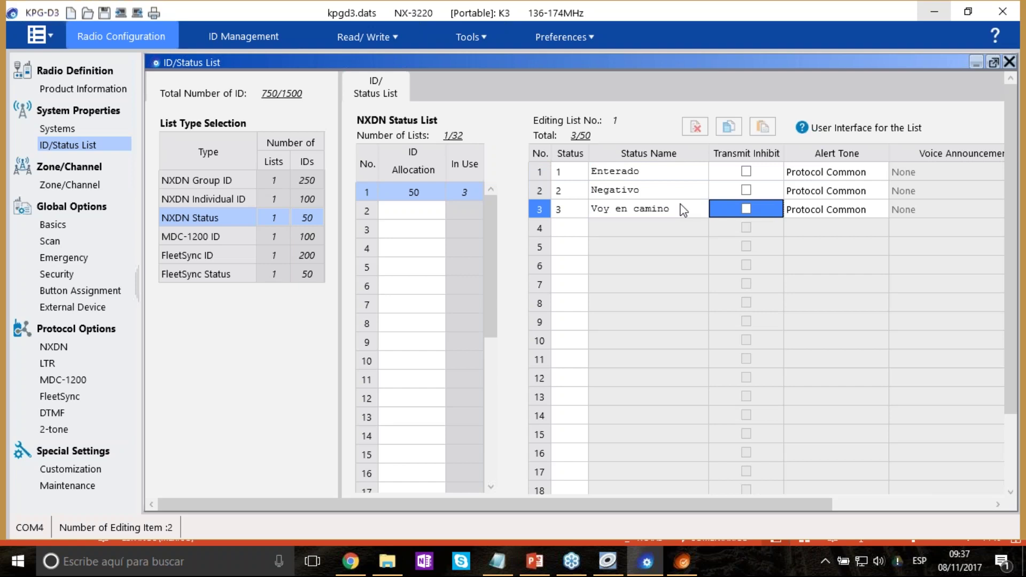
{"action": "left_click", "coordinate": [655, 174]}
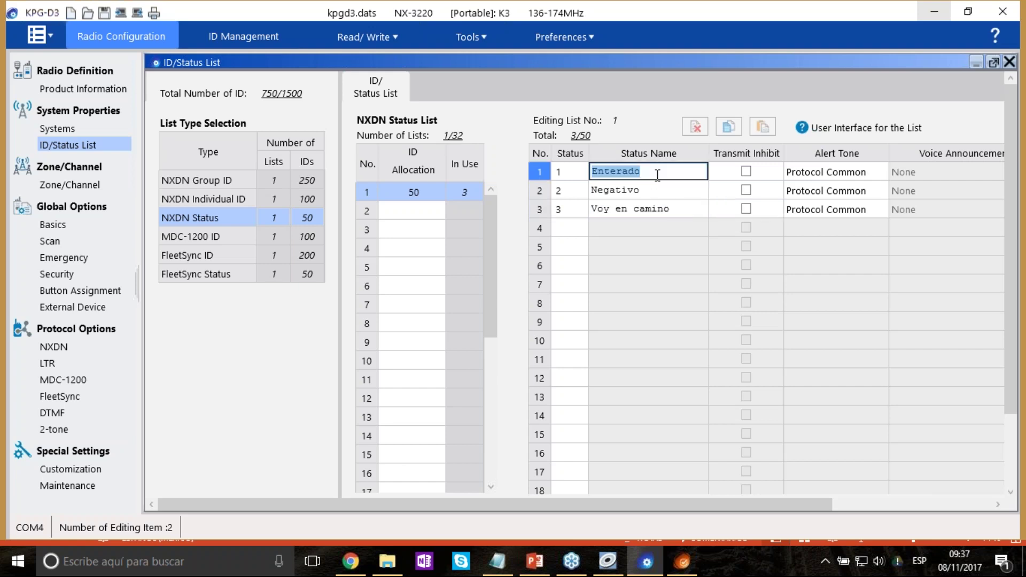
{"action": "left_click", "coordinate": [664, 191]}
{"action": "left_click", "coordinate": [667, 209]}
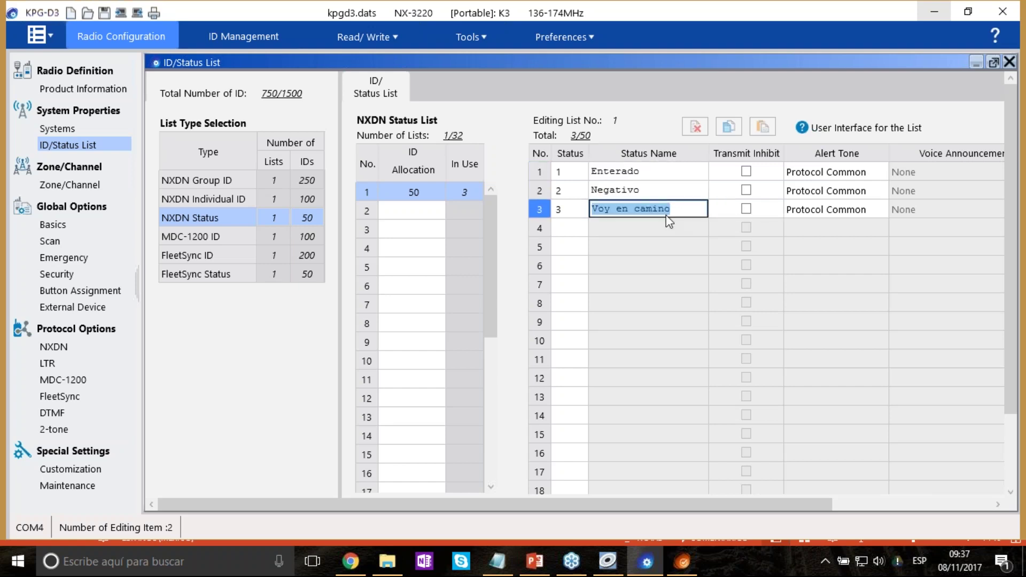
Review the ID names, then rename group ID 4 to Grupo 4.
{"action": "left_click", "coordinate": [230, 203]}
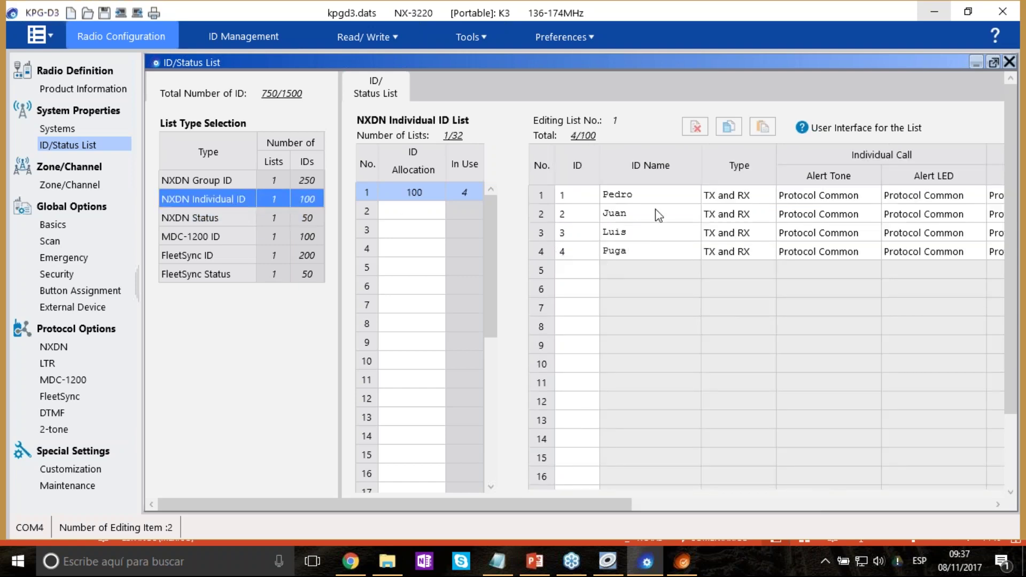
{"action": "left_click", "coordinate": [665, 196]}
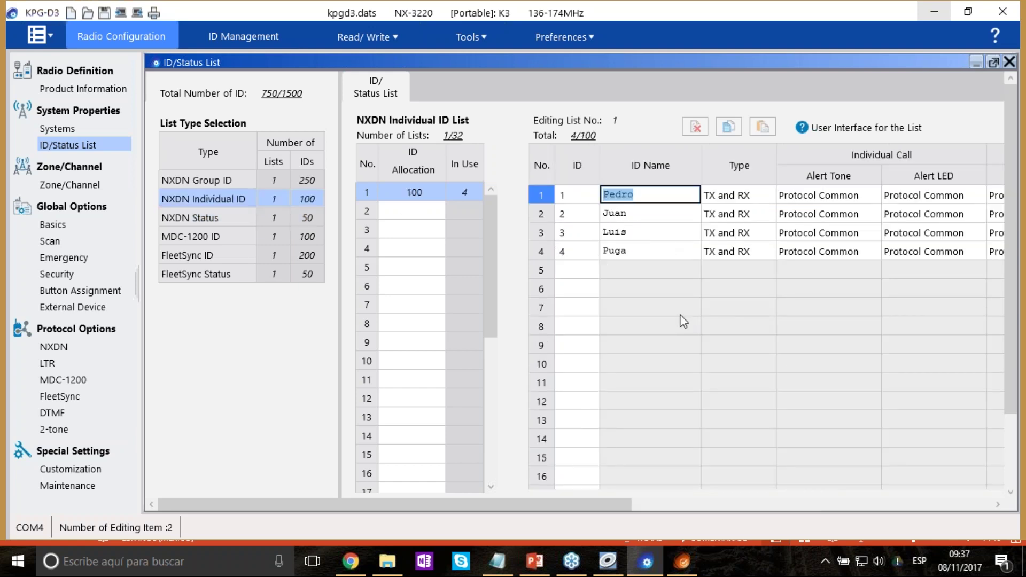
{"action": "left_click", "coordinate": [648, 232]}
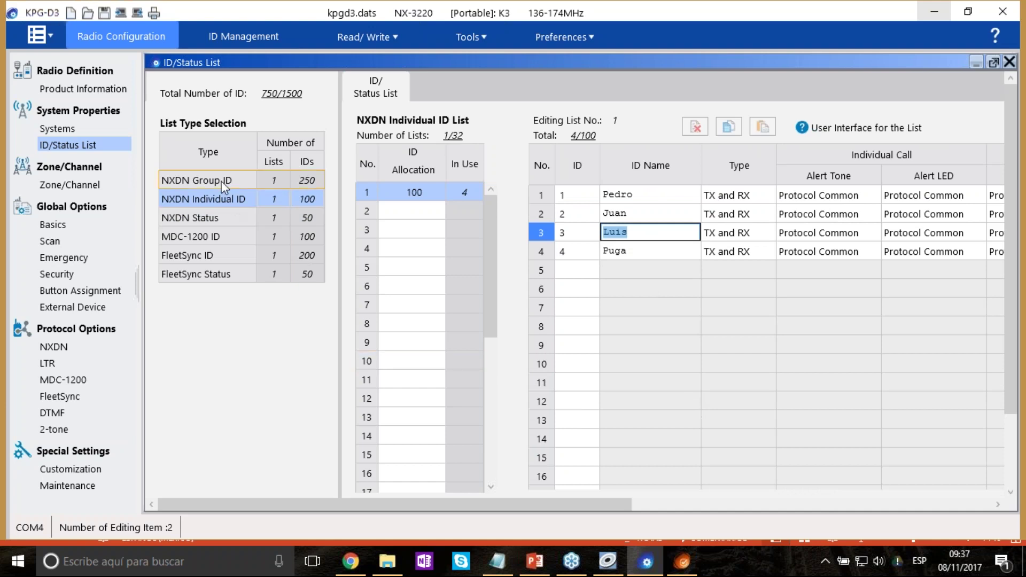
{"action": "left_click", "coordinate": [197, 180]}
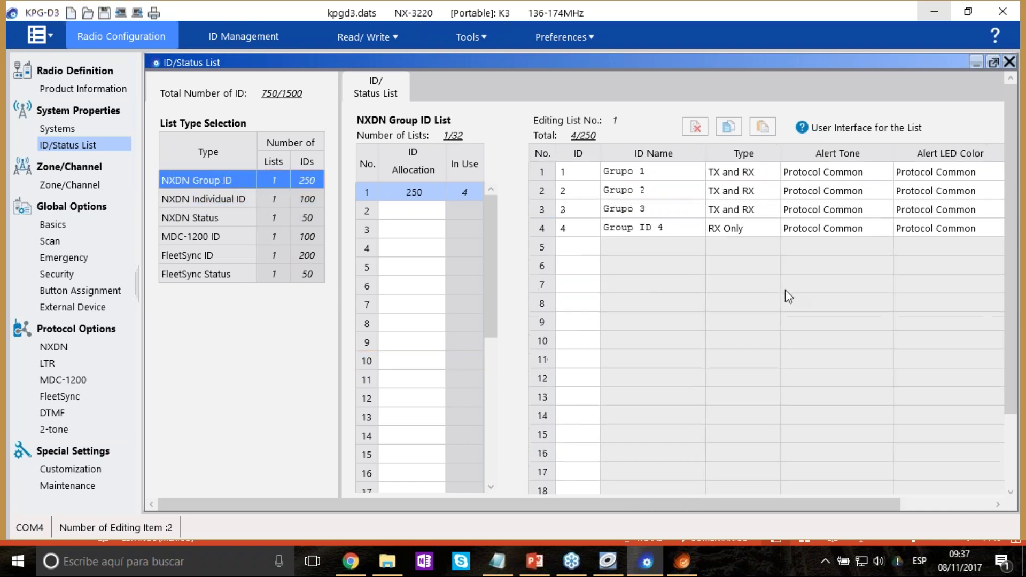
{"action": "left_click", "coordinate": [647, 172]}
{"action": "left_click", "coordinate": [655, 208]}
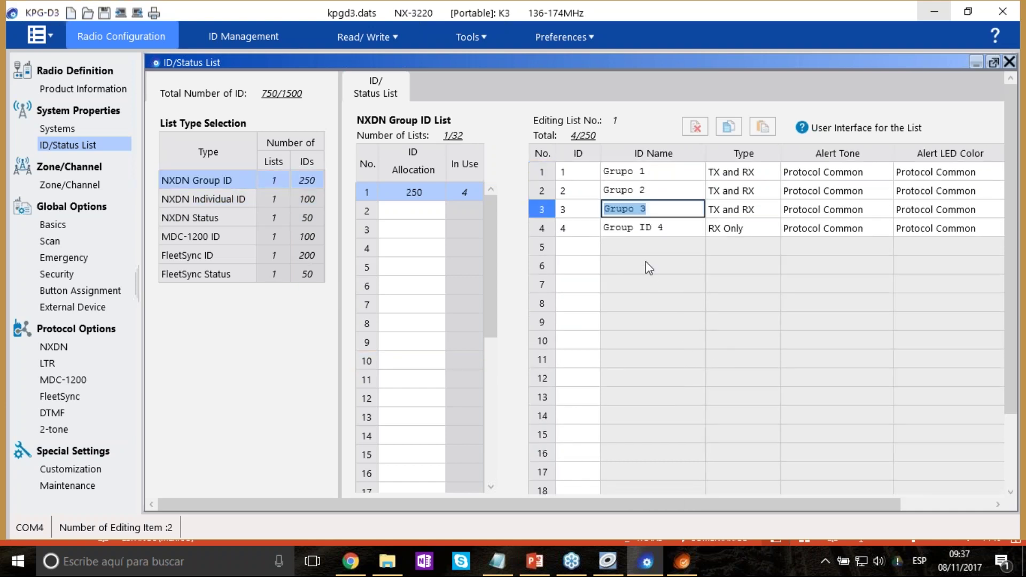
{"action": "left_click", "coordinate": [675, 226]}
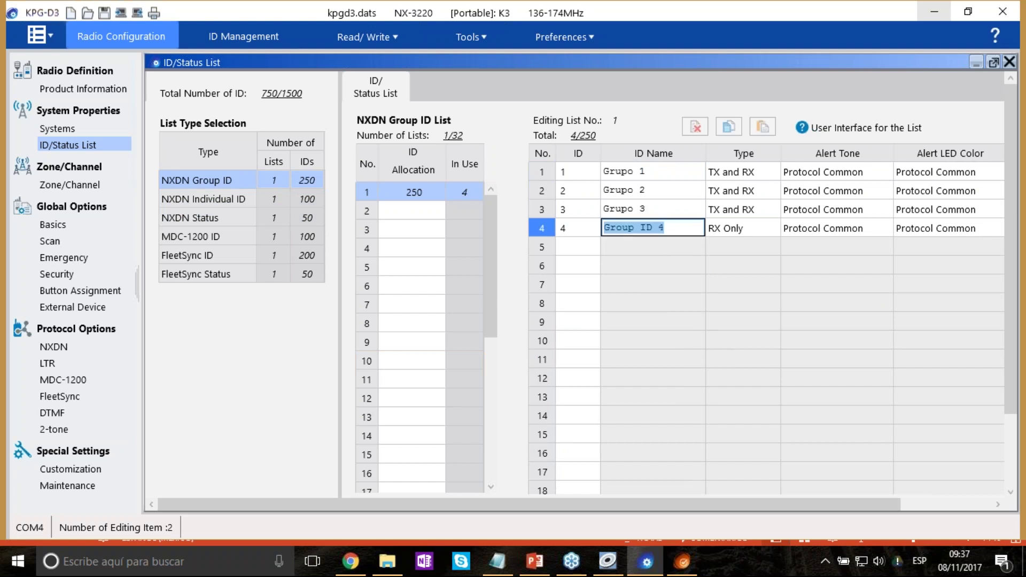
{"action": "type", "text": "Grupo"}
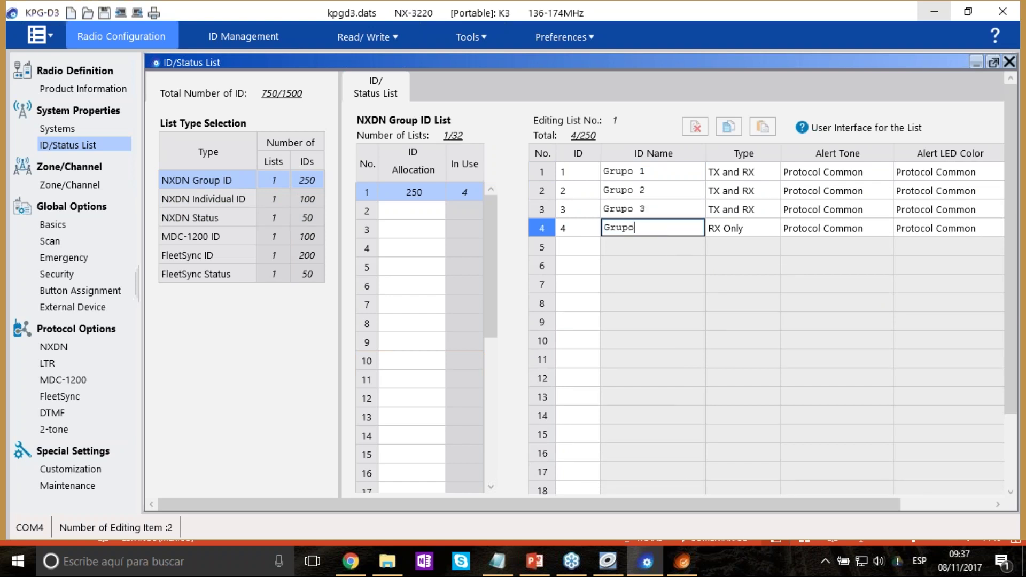
{"action": "type", "text": " 4"}
{"action": "left_click", "coordinate": [697, 265]}
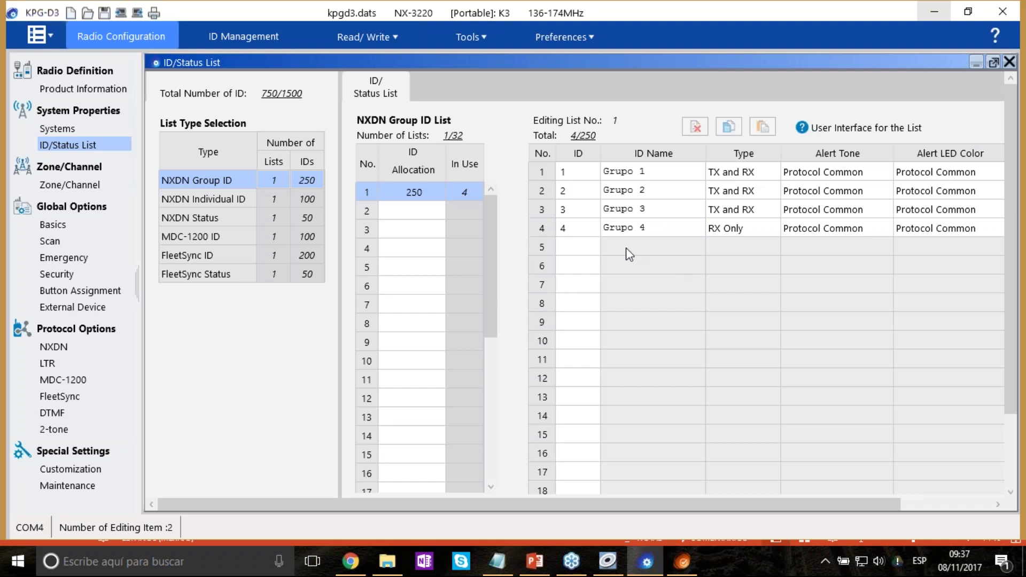
Add a fifth group with ID ALL named Todos.
{"action": "left_click", "coordinate": [595, 248]}
{"action": "left_click", "coordinate": [596, 243]}
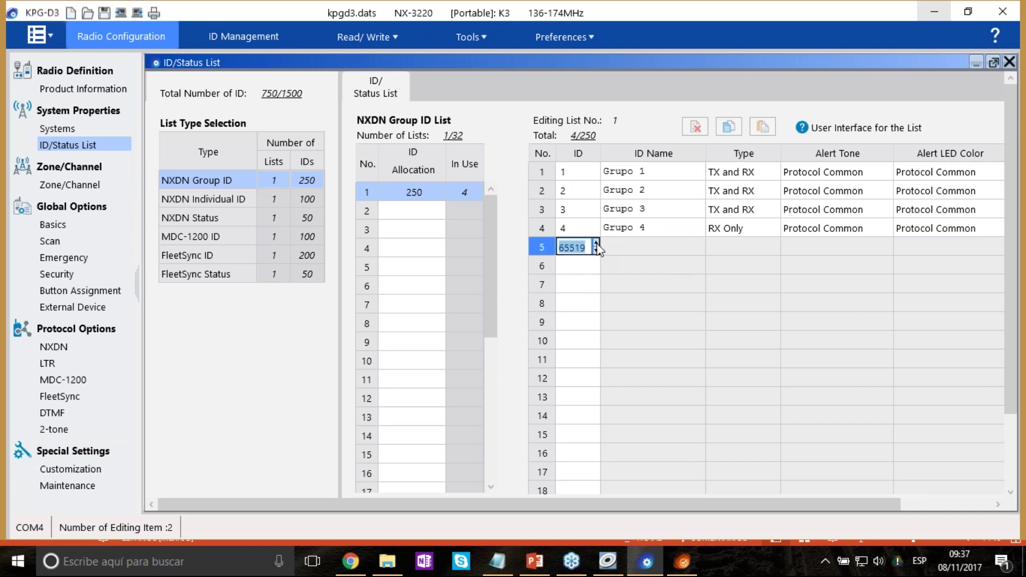
{"action": "left_click", "coordinate": [596, 251]}
{"action": "key", "text": "Tab"}
{"action": "type", "text": "T"}
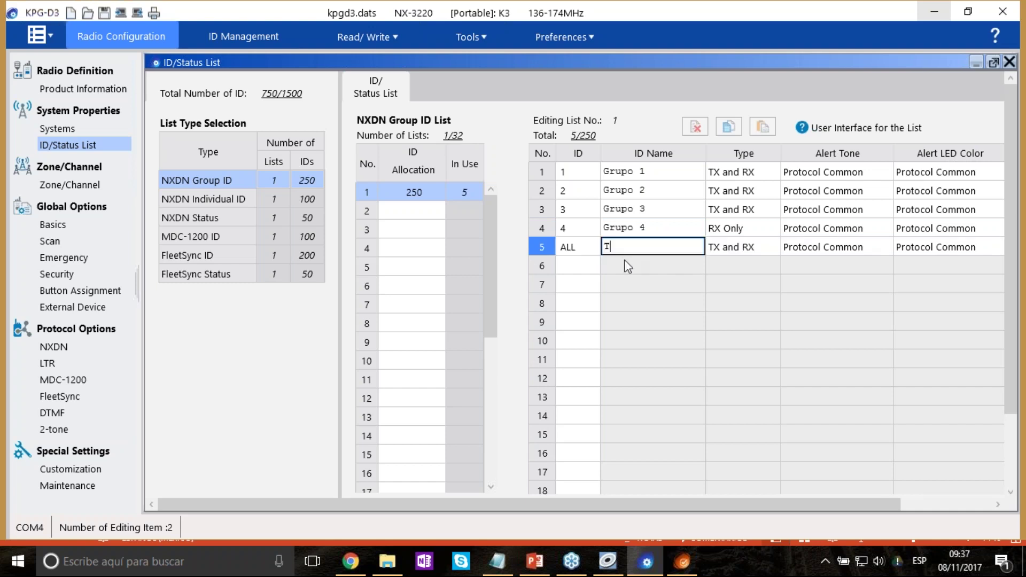
{"action": "type", "text": "odos"}
{"action": "key", "text": "Tab"}
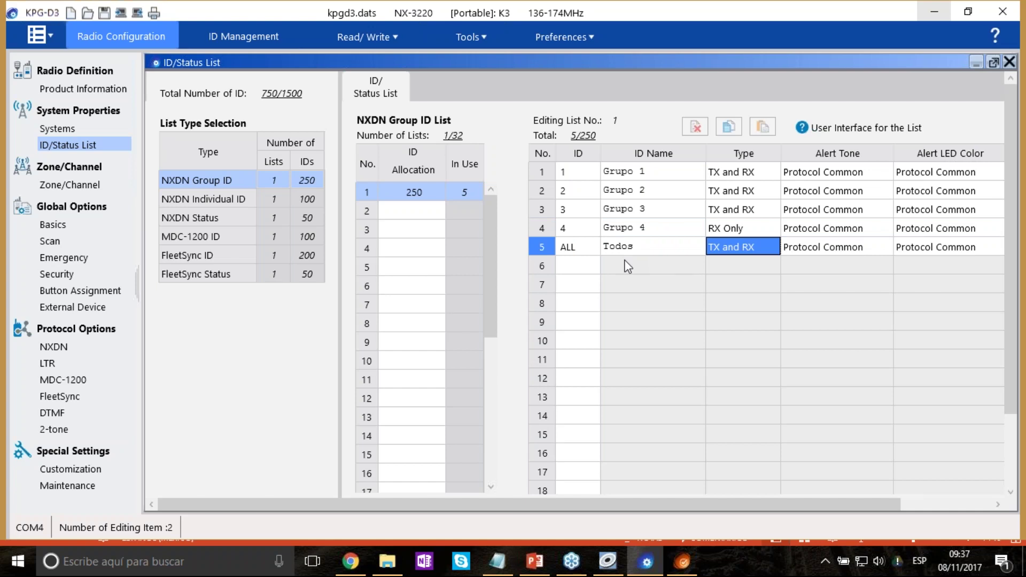
{"action": "left_click", "coordinate": [596, 265]}
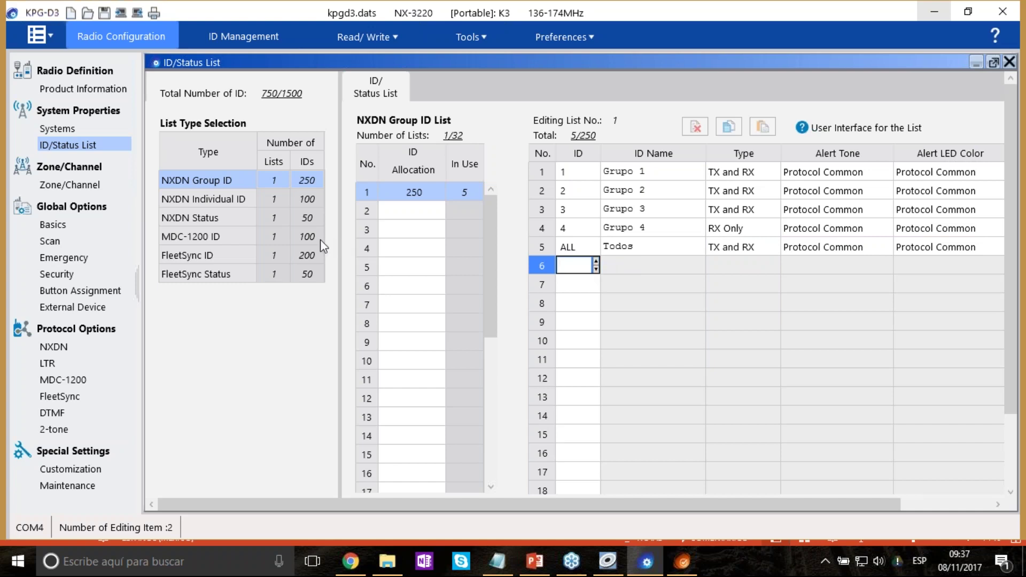
Select the third entry in the NXDN Status list.
{"action": "left_click", "coordinate": [224, 219]}
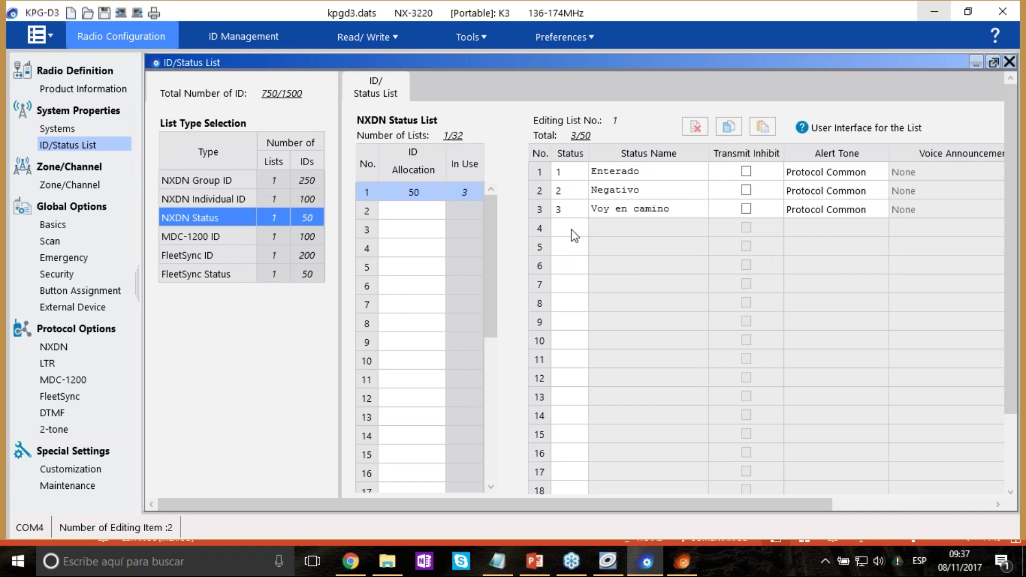
{"action": "left_click", "coordinate": [574, 209]}
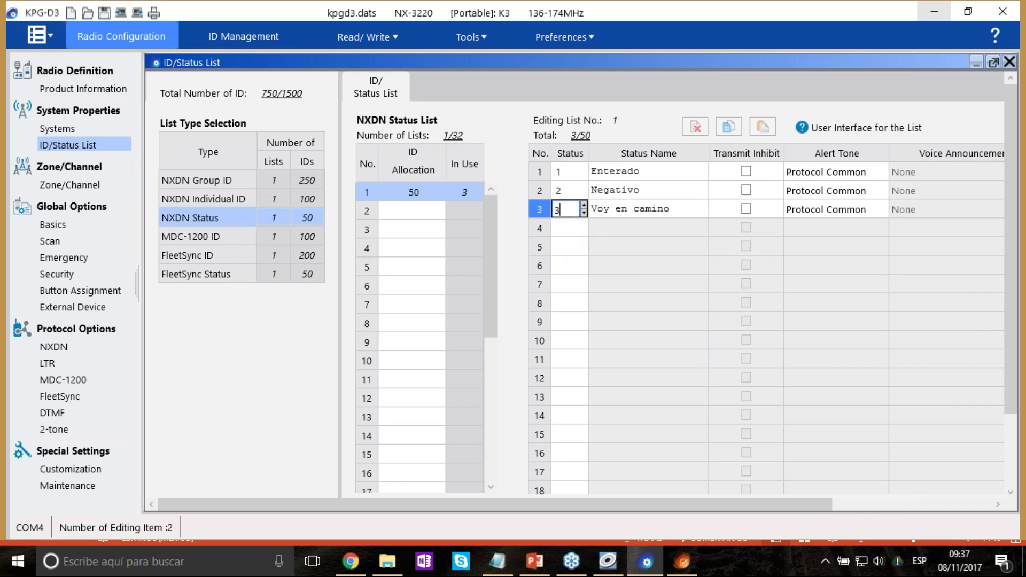
{"action": "left_click", "coordinate": [568, 228]}
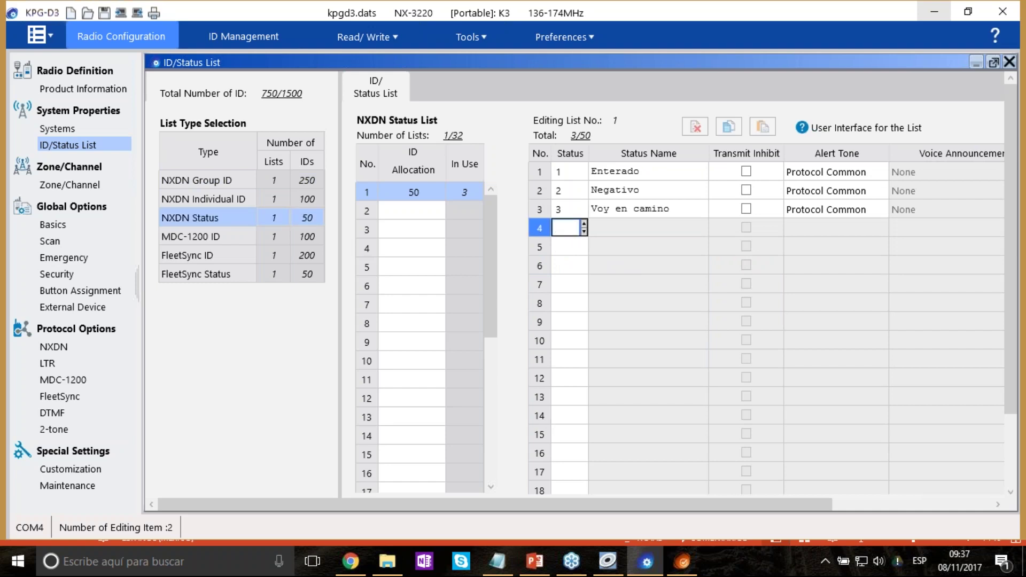
Review the MDC-1200 ID, FleetSync ID and FleetSync Status lists, then go to Zone/Channel.
{"action": "left_click", "coordinate": [221, 239]}
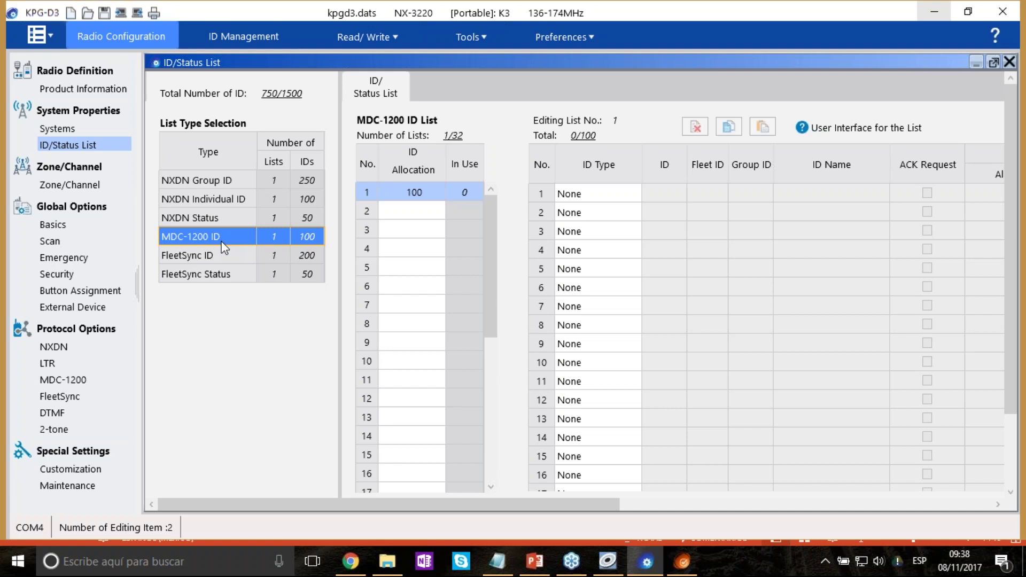
{"action": "left_click", "coordinate": [236, 255]}
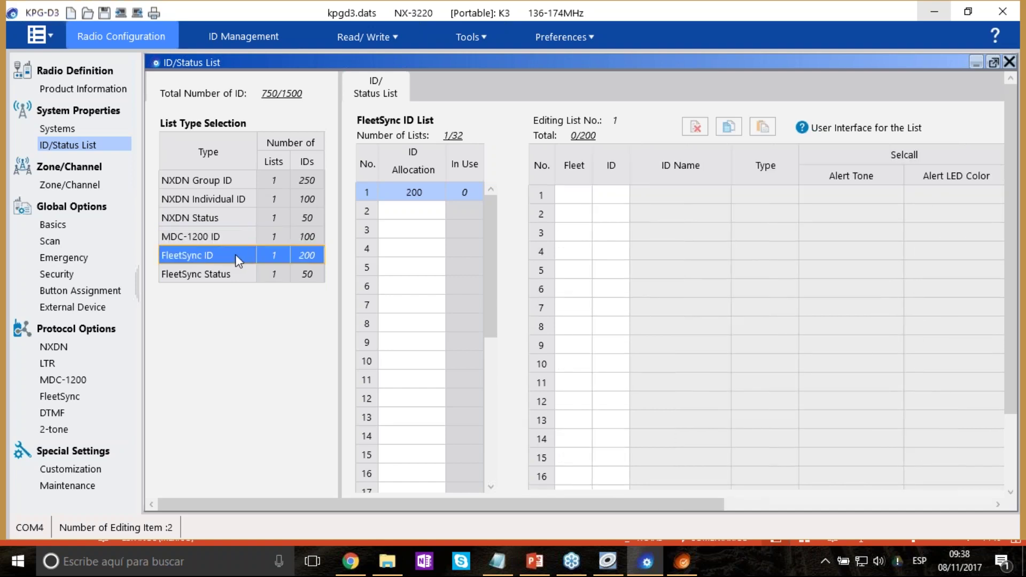
{"action": "left_click", "coordinate": [233, 274]}
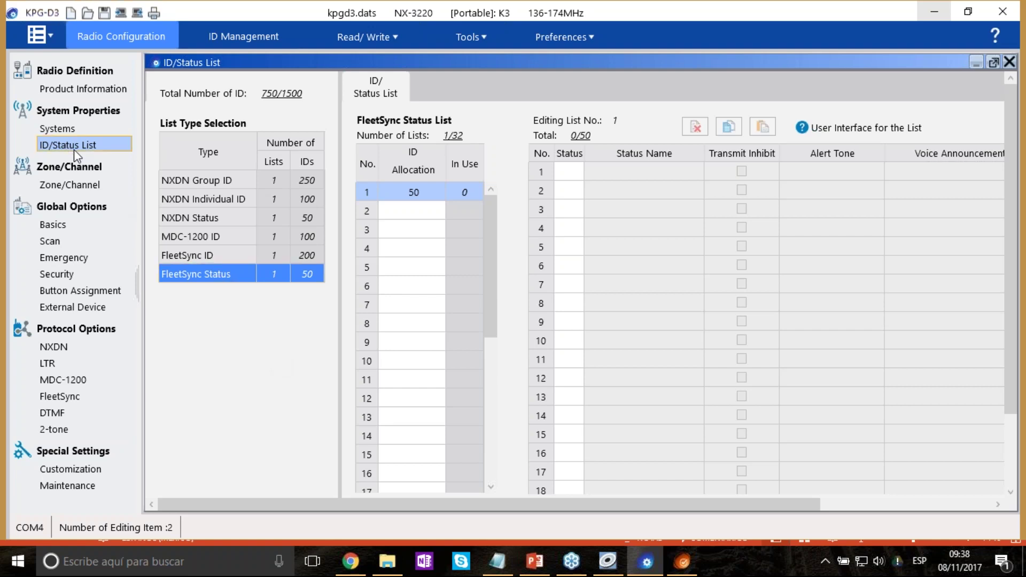
{"action": "left_click", "coordinate": [64, 187]}
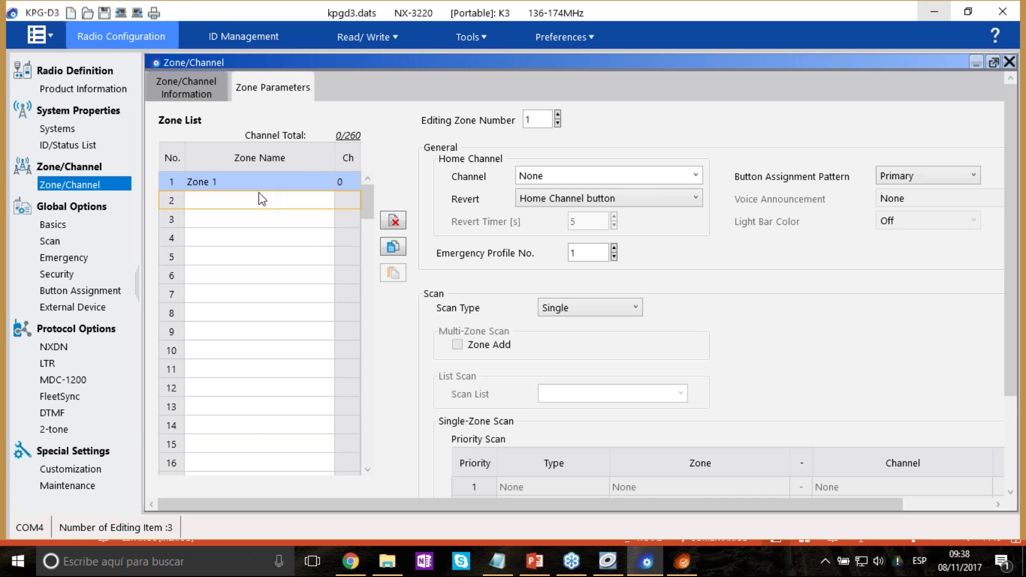
Dismiss the error and add a second zone named 'Zona 2' in the zone list.
{"action": "left_click", "coordinate": [196, 93]}
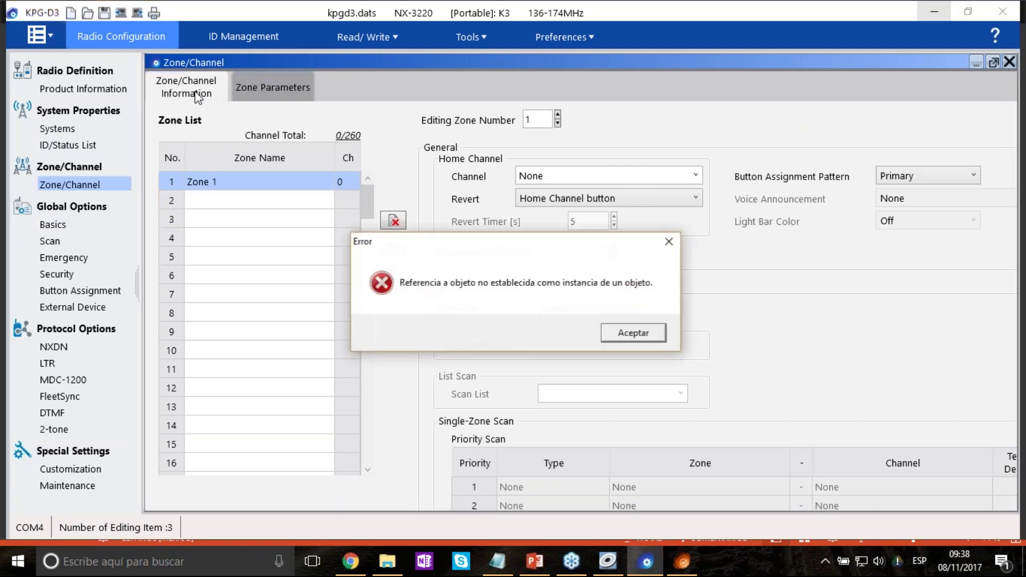
{"action": "left_click", "coordinate": [652, 330]}
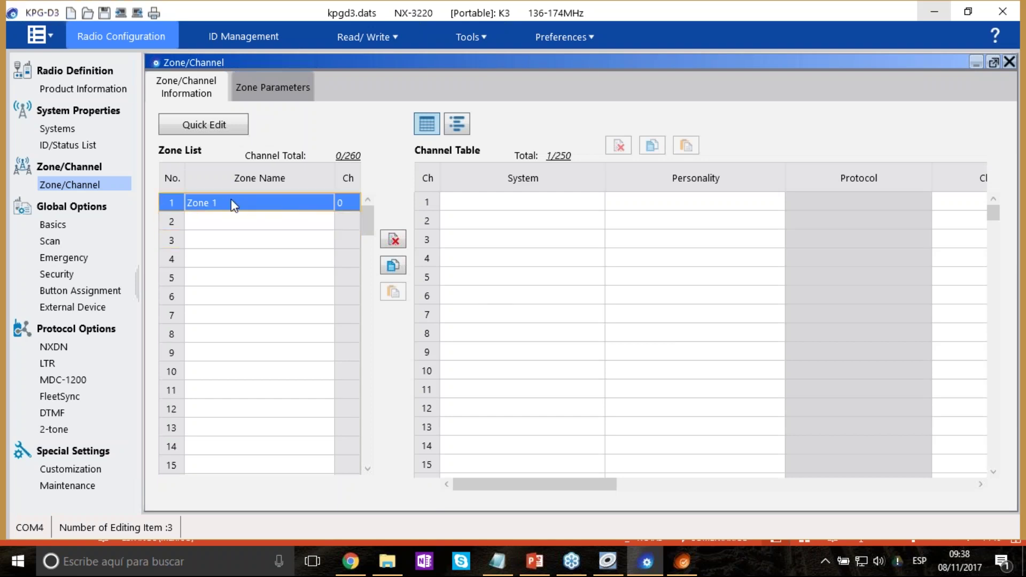
{"action": "left_click", "coordinate": [214, 204]}
{"action": "left_click", "coordinate": [222, 221]}
{"action": "type", "text": "Zona 2"}
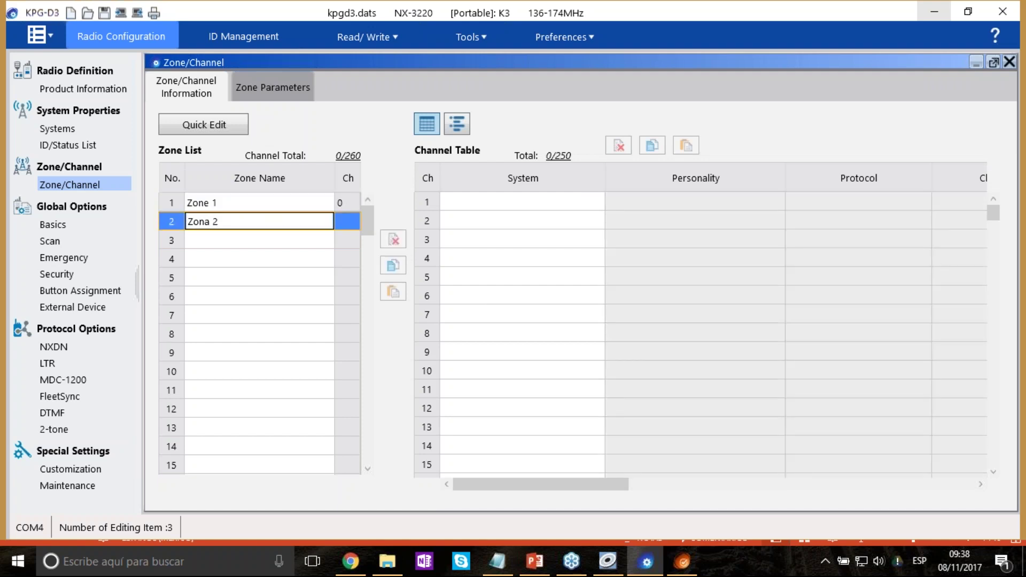
{"action": "key", "text": "Return"}
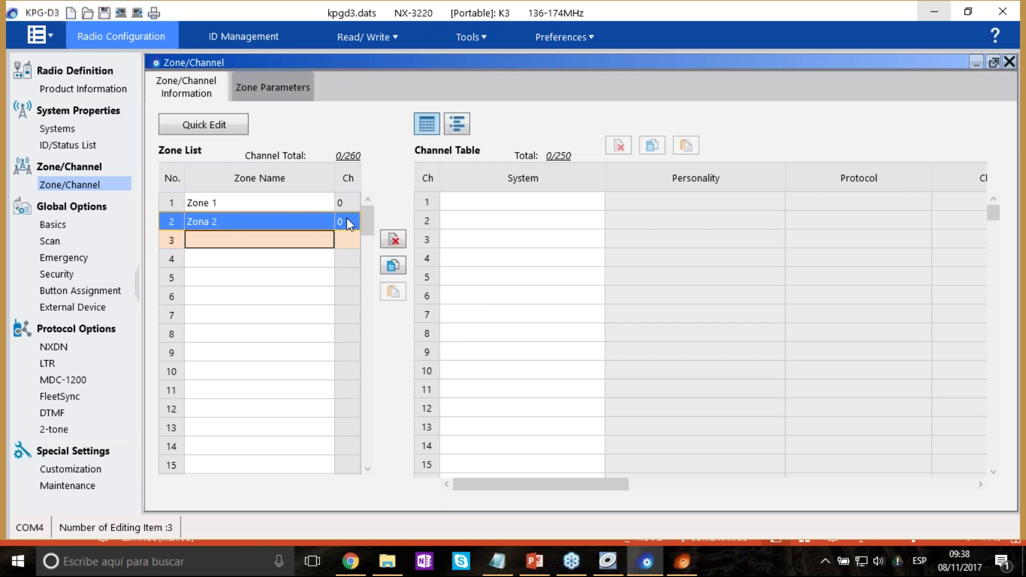
Select Zone 1 and open the System dropdown for its channel 1.
{"action": "left_click", "coordinate": [348, 217]}
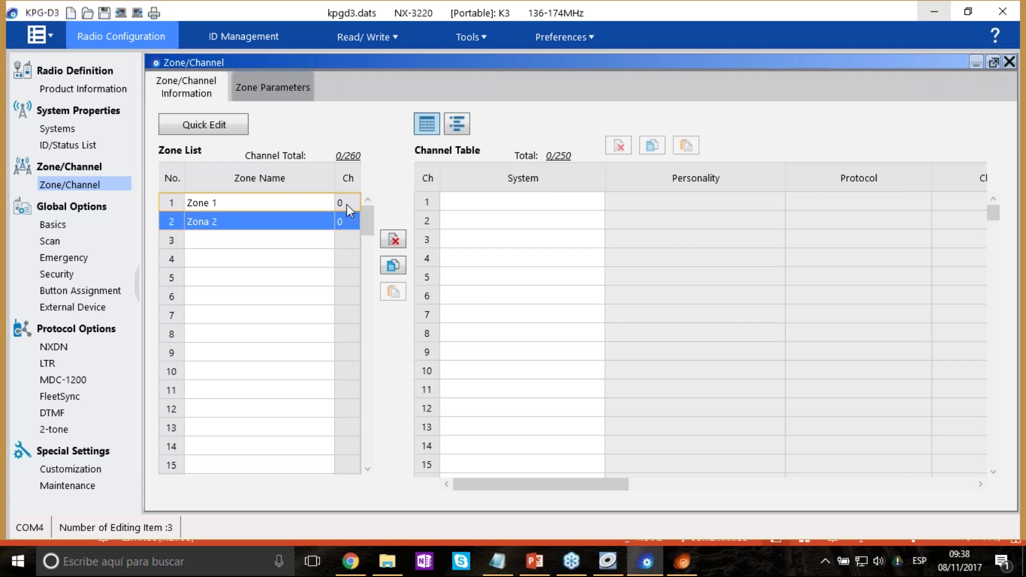
{"action": "left_click", "coordinate": [347, 204]}
{"action": "left_click", "coordinate": [344, 202]}
{"action": "left_click", "coordinate": [240, 240]}
{"action": "left_click", "coordinate": [227, 203]}
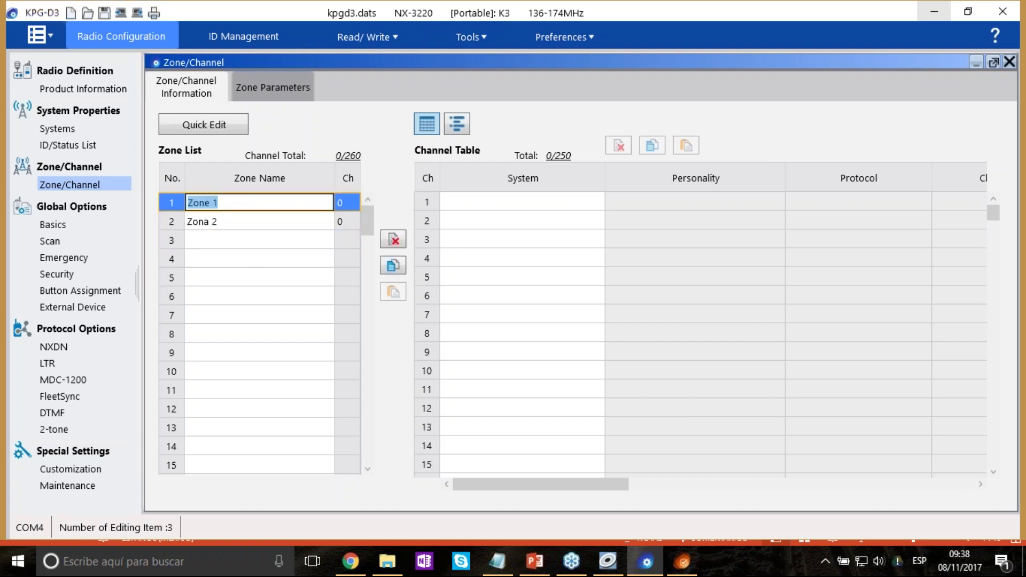
{"action": "left_click", "coordinate": [585, 203]}
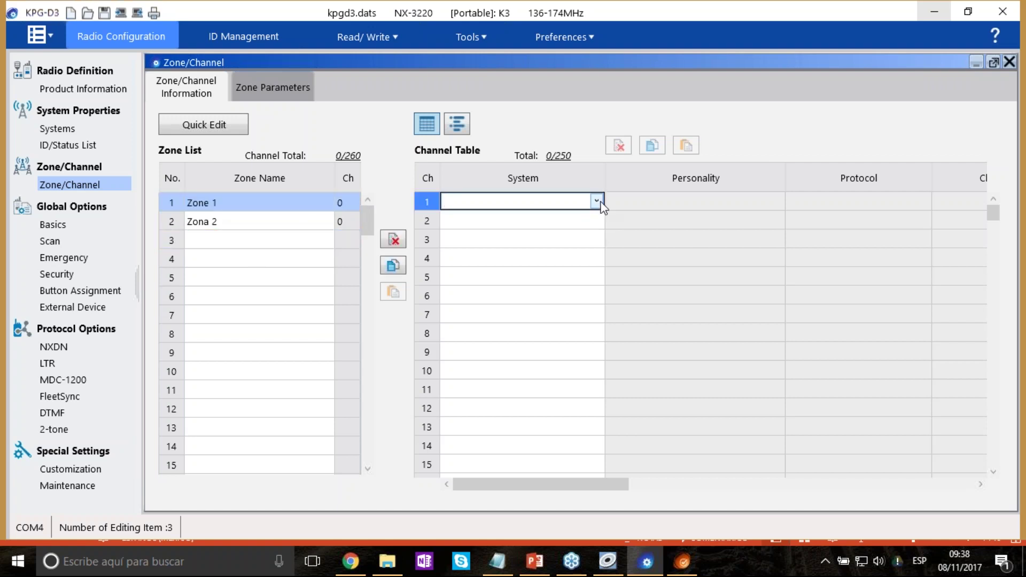
{"action": "left_click", "coordinate": [601, 203]}
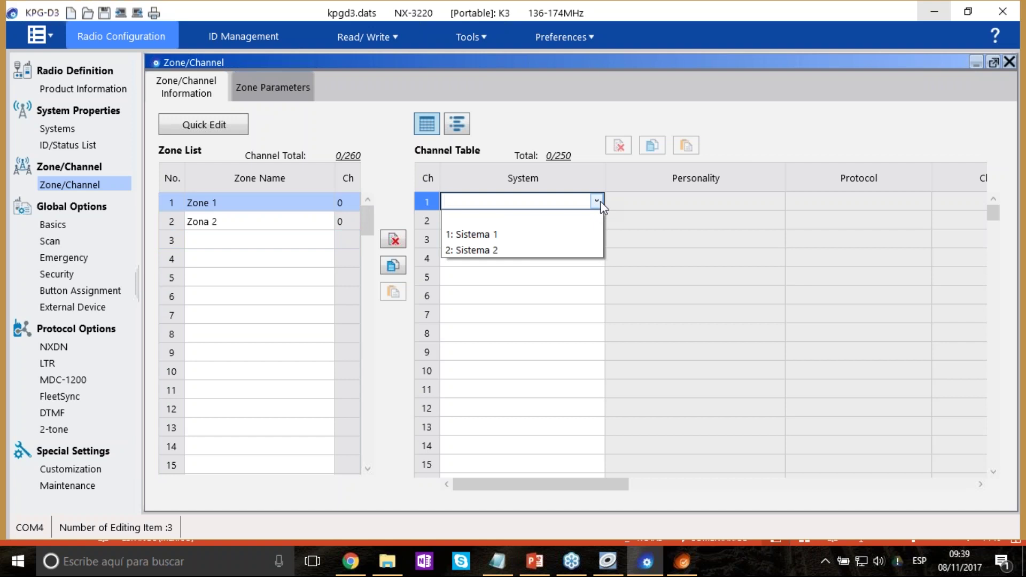
On the Systems page, look over Sistema 1, then select Sistema 2.
{"action": "left_click", "coordinate": [59, 131]}
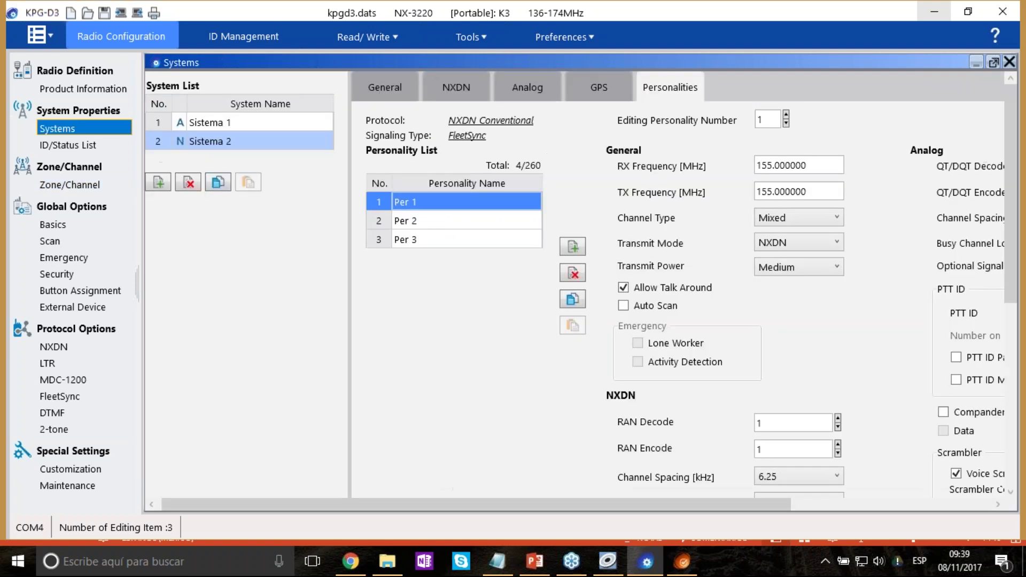
{"action": "left_click", "coordinate": [274, 124]}
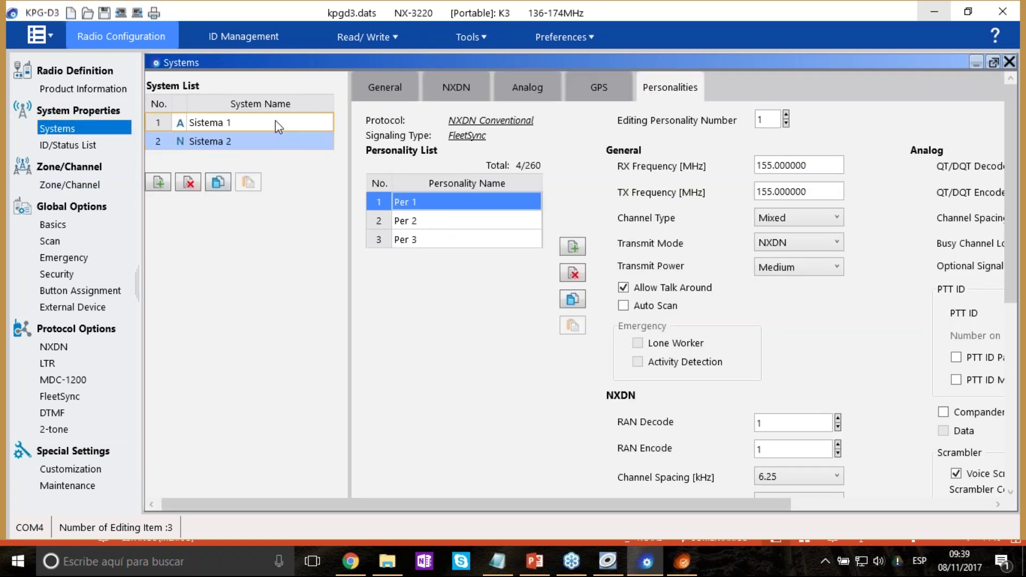
{"action": "left_click", "coordinate": [275, 123]}
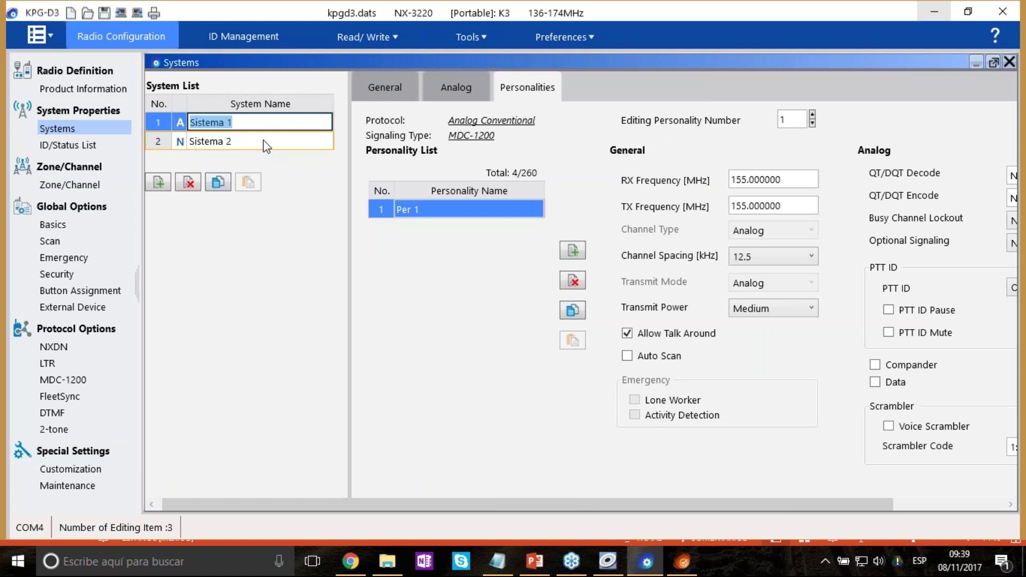
{"action": "left_click", "coordinate": [266, 142]}
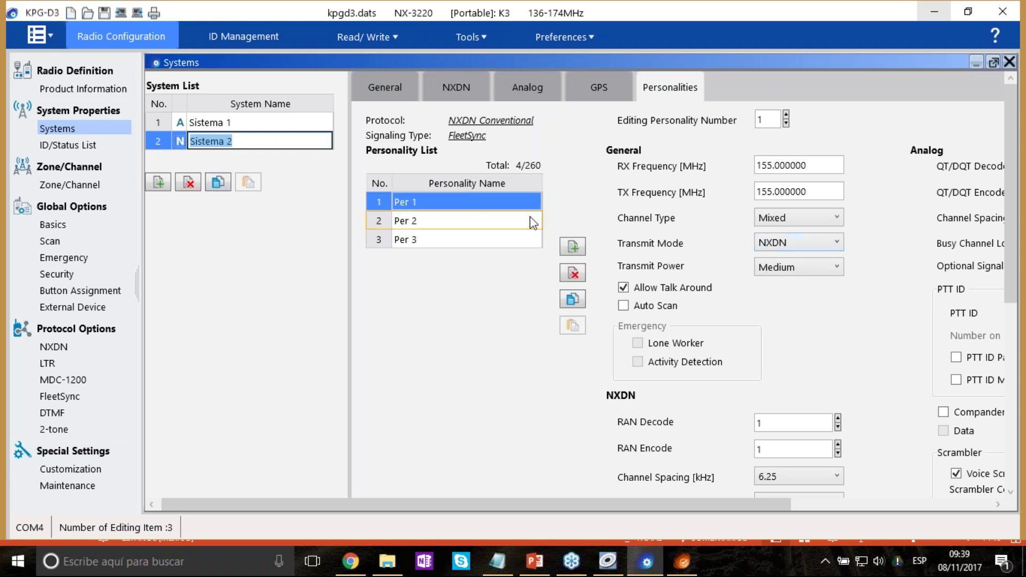
Add personality Per 4 to Sistema 2 with RX and TX frequencies of 170 MHz.
{"action": "left_click", "coordinate": [487, 231]}
{"action": "left_click", "coordinate": [578, 245]}
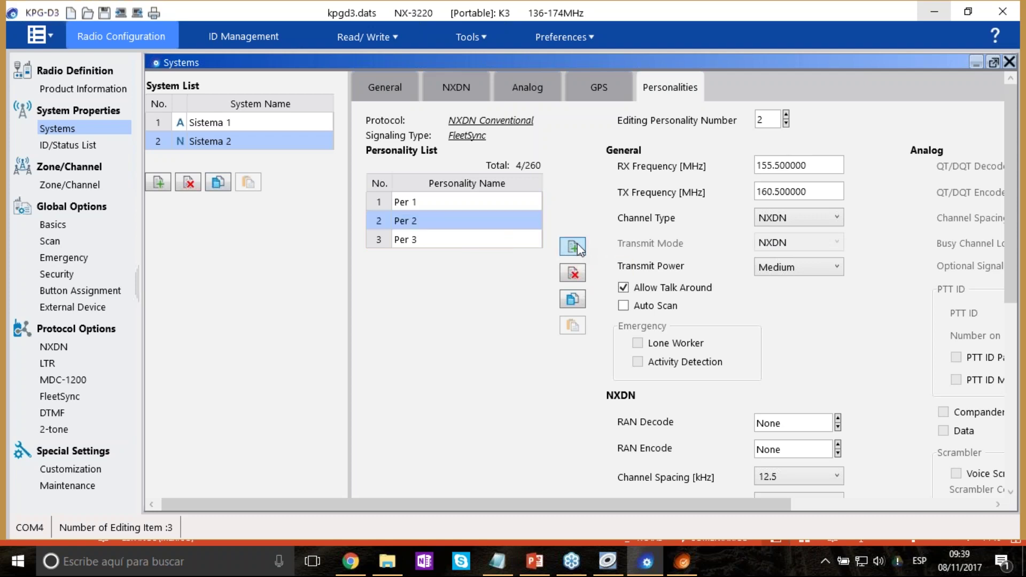
{"action": "left_click", "coordinate": [578, 244]}
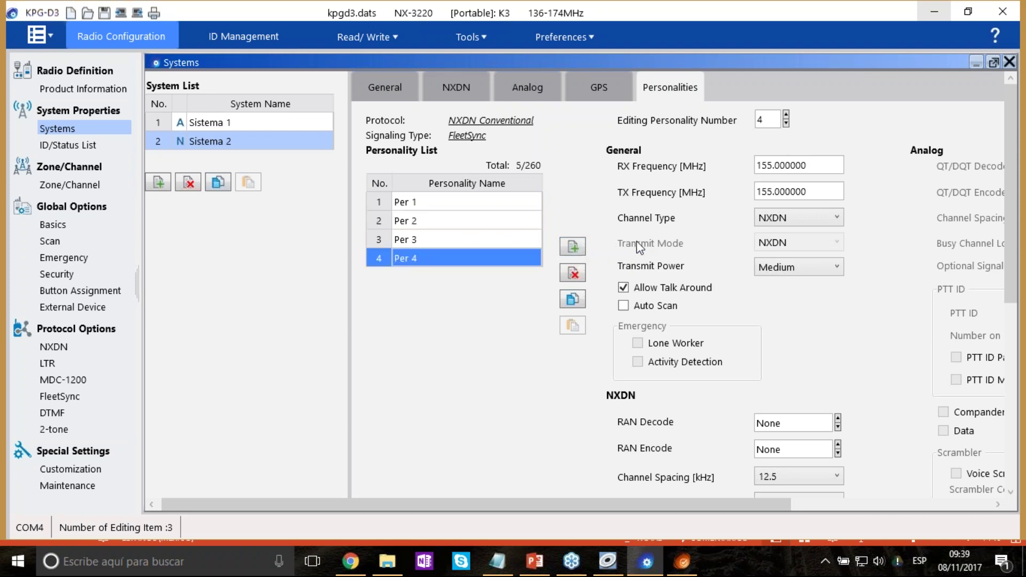
{"action": "left_click", "coordinate": [821, 165]}
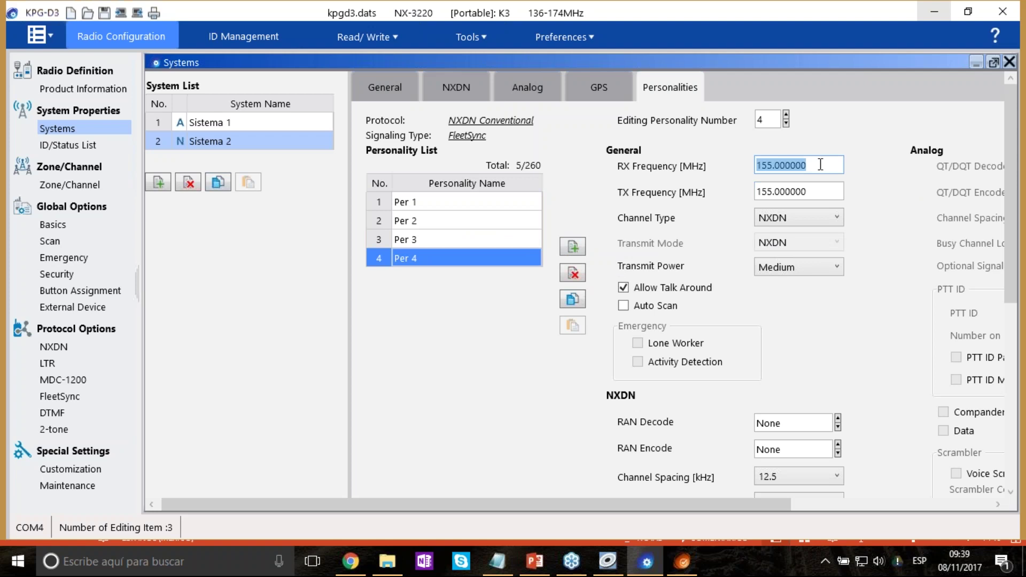
{"action": "type", "text": "170"}
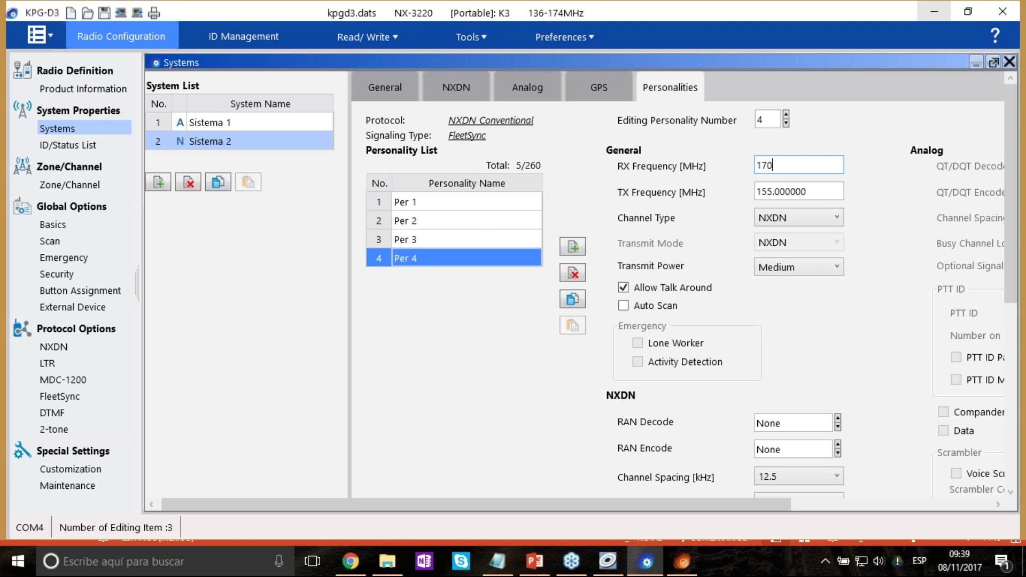
{"action": "key", "text": "Tab"}
{"action": "type", "text": "170"}
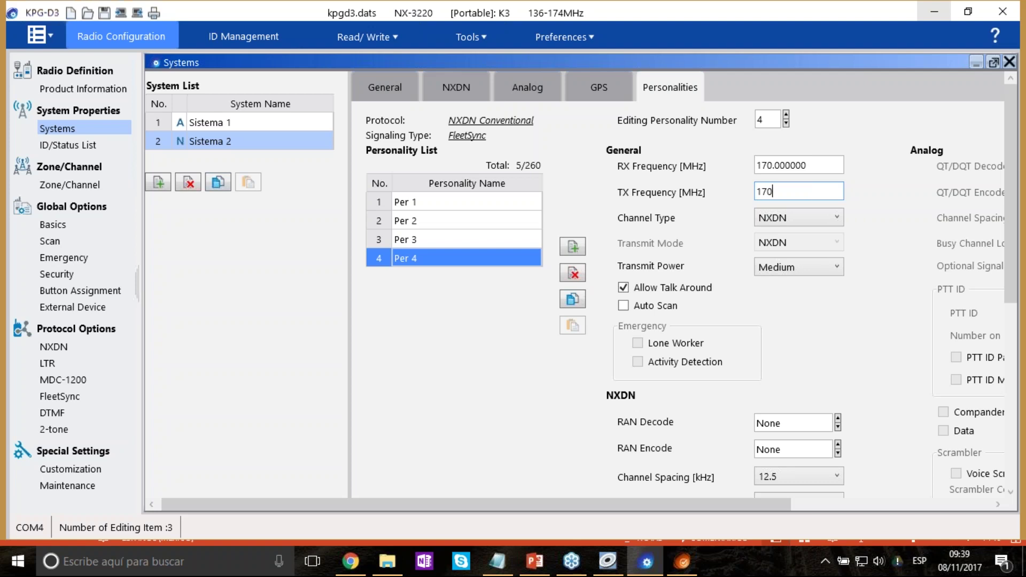
{"action": "key", "text": "Tab"}
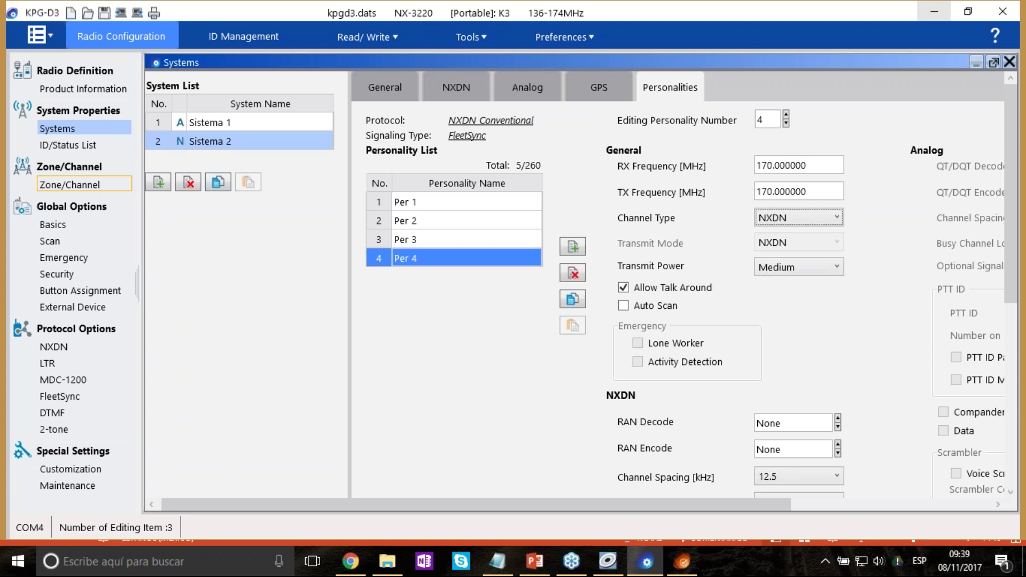
Assign Sistema 1 with personality Per 1 to channel 1 of Zone 1.
{"action": "left_click", "coordinate": [69, 184]}
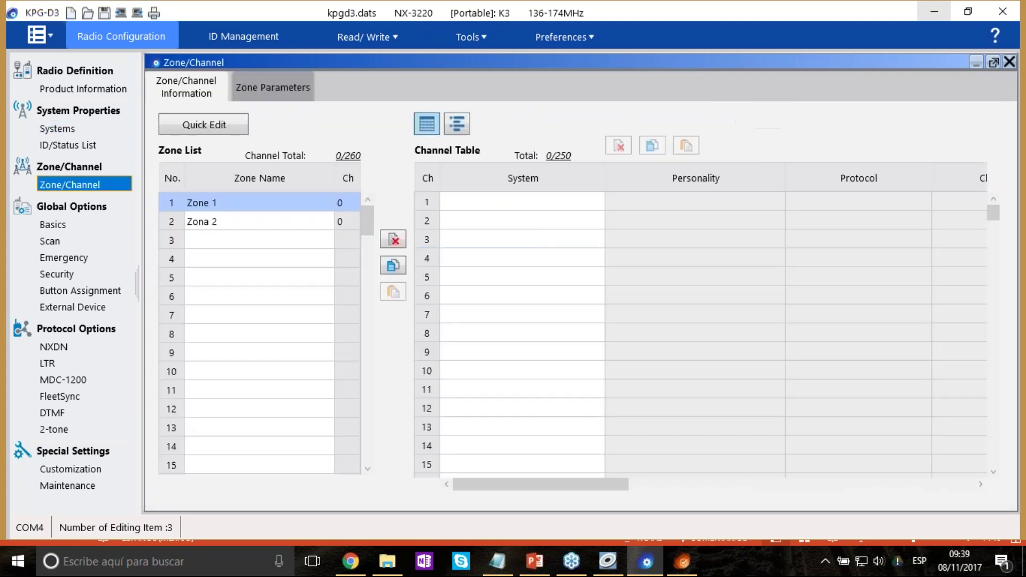
{"action": "left_click", "coordinate": [524, 203]}
{"action": "left_click", "coordinate": [597, 202]}
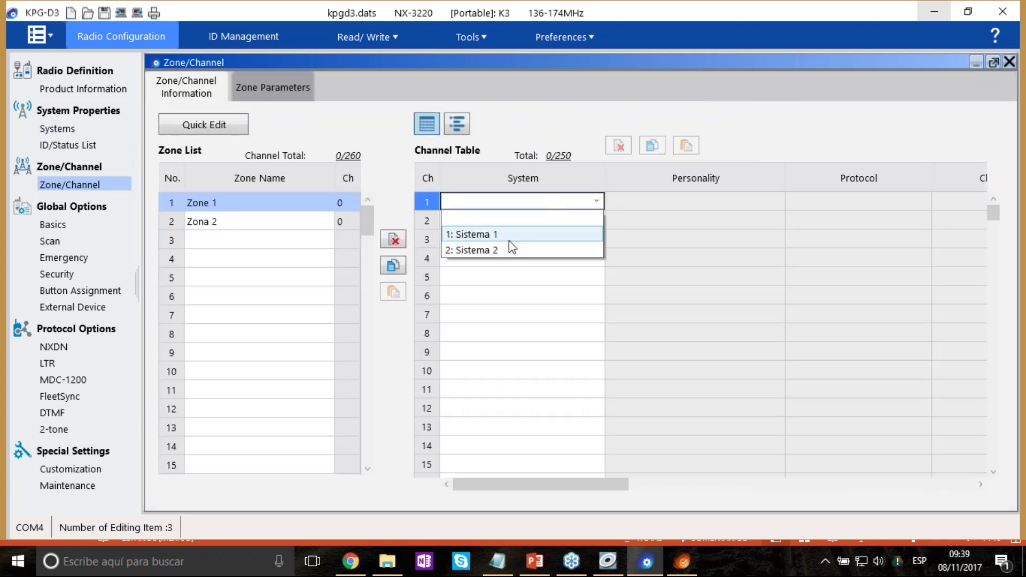
{"action": "left_click", "coordinate": [508, 236]}
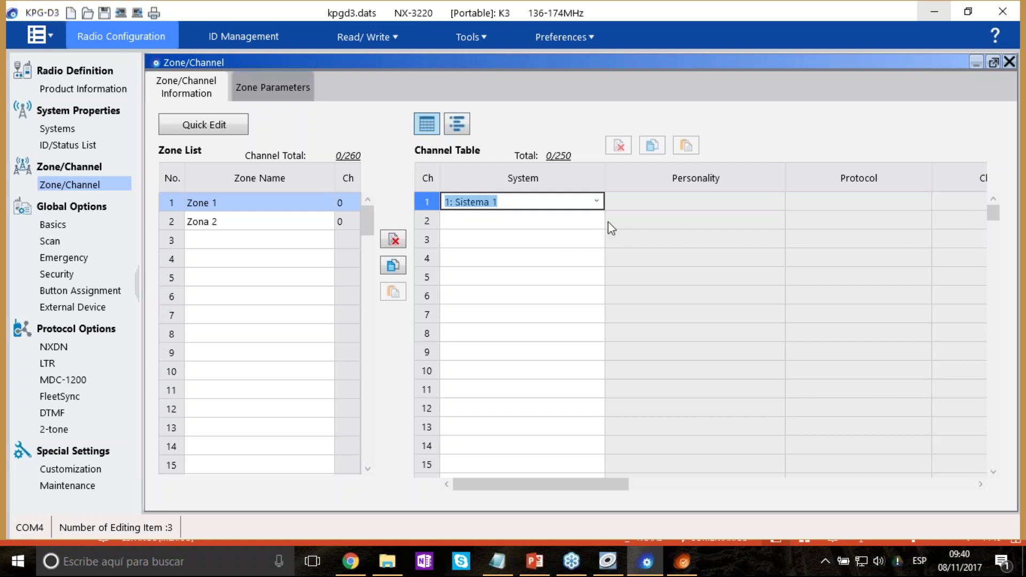
{"action": "left_click", "coordinate": [615, 484]}
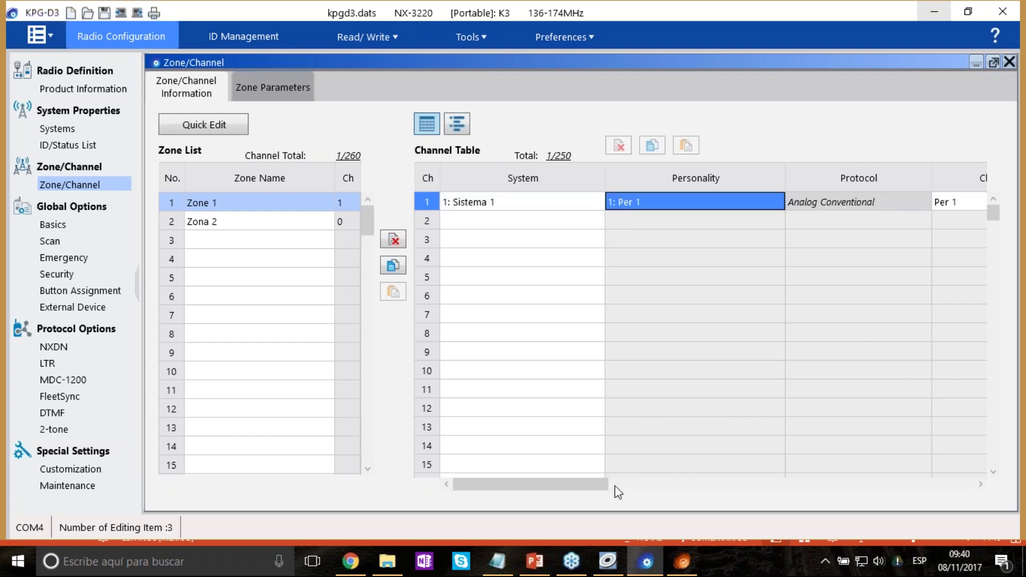
{"action": "left_click_drag", "start_coordinate": [606, 484], "coordinate": [629, 469]}
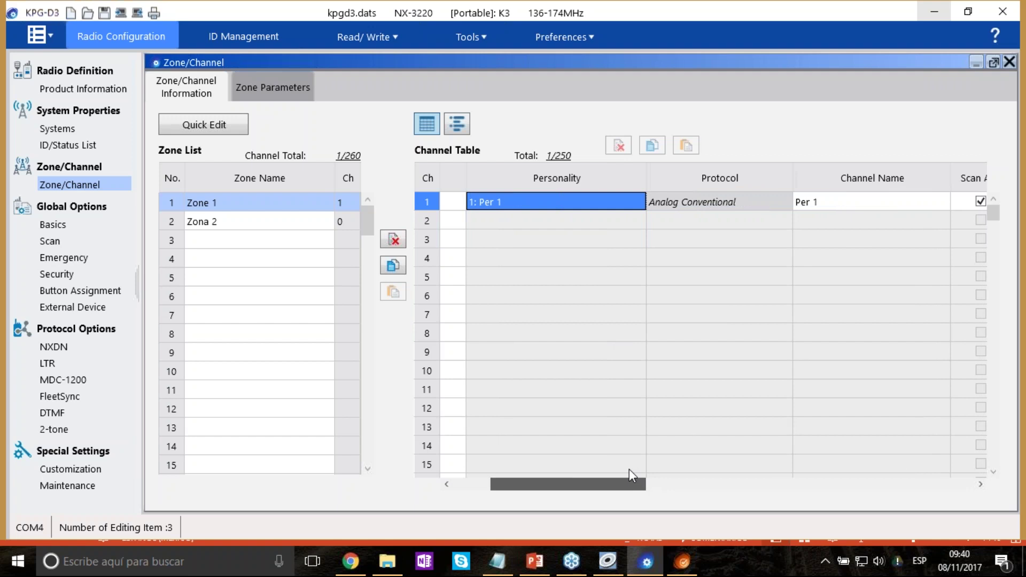
{"action": "left_click", "coordinate": [736, 201]}
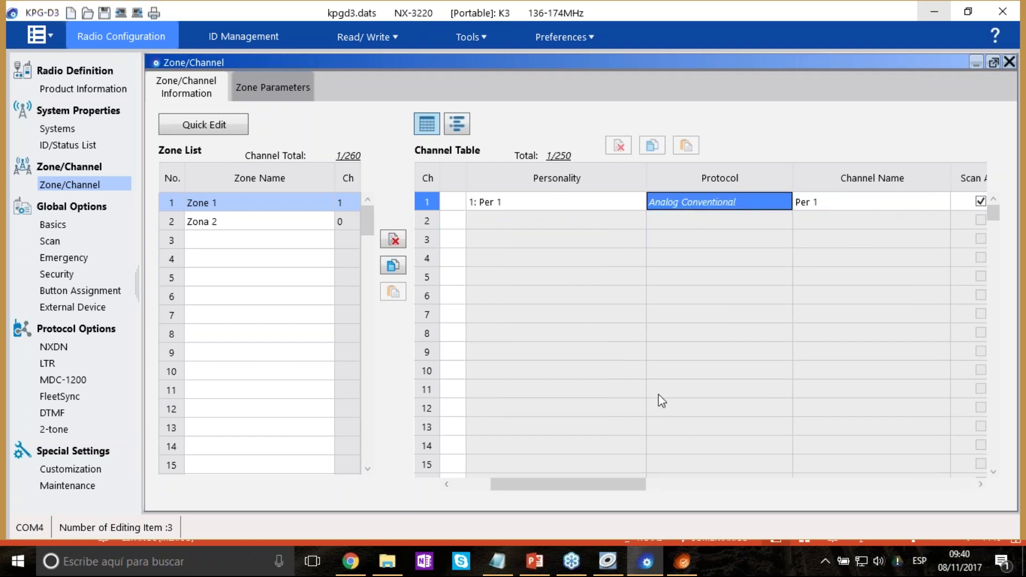
{"action": "left_click_drag", "start_coordinate": [646, 484], "coordinate": [710, 470]}
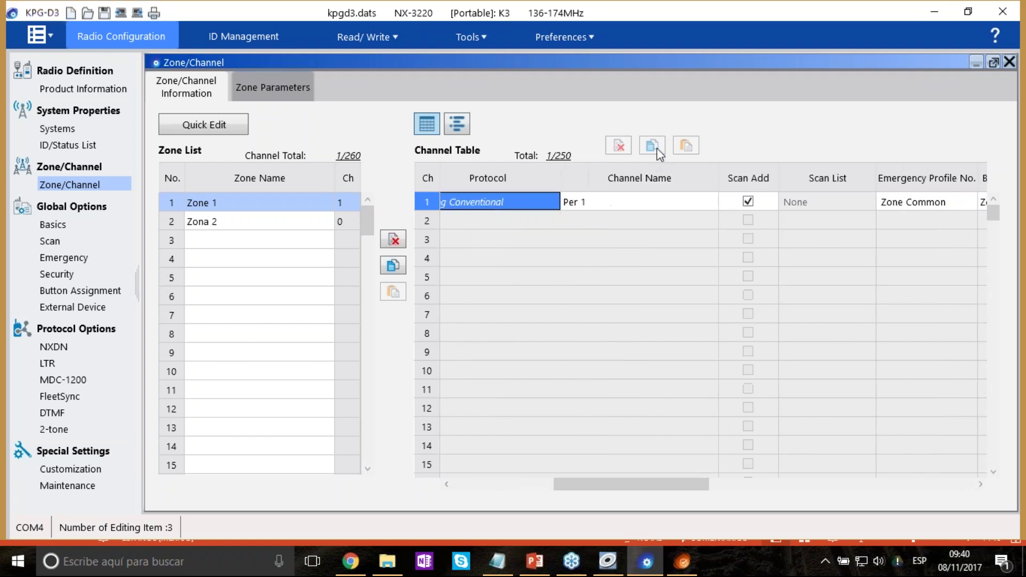
{"action": "left_click", "coordinate": [712, 201]}
{"action": "left_click", "coordinate": [713, 202]}
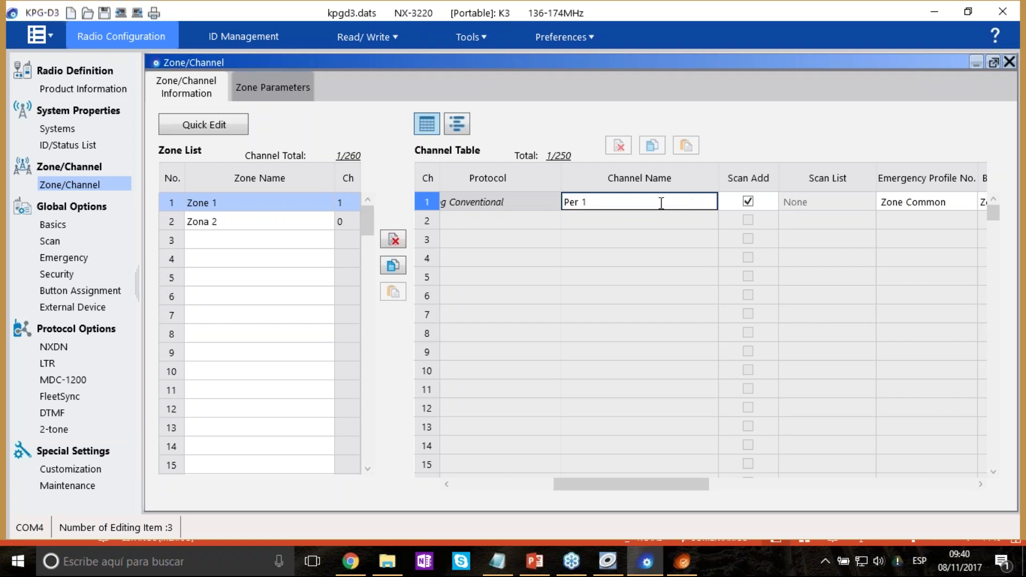
{"action": "left_click_drag", "start_coordinate": [699, 485], "coordinate": [630, 479]}
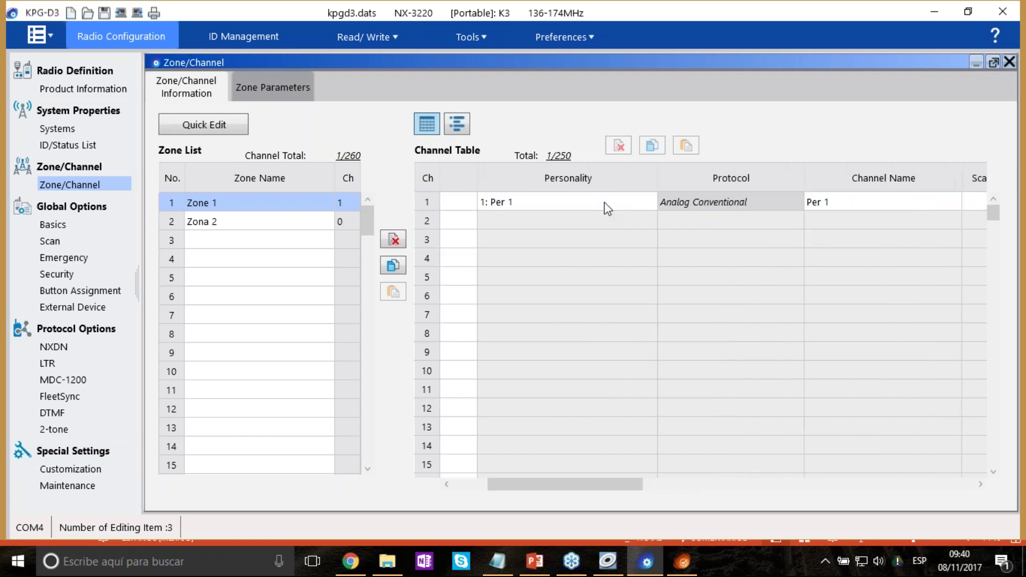
{"action": "left_click", "coordinate": [609, 202]}
{"action": "left_click", "coordinate": [649, 202]}
{"action": "left_click_drag", "start_coordinate": [638, 485], "coordinate": [705, 484]}
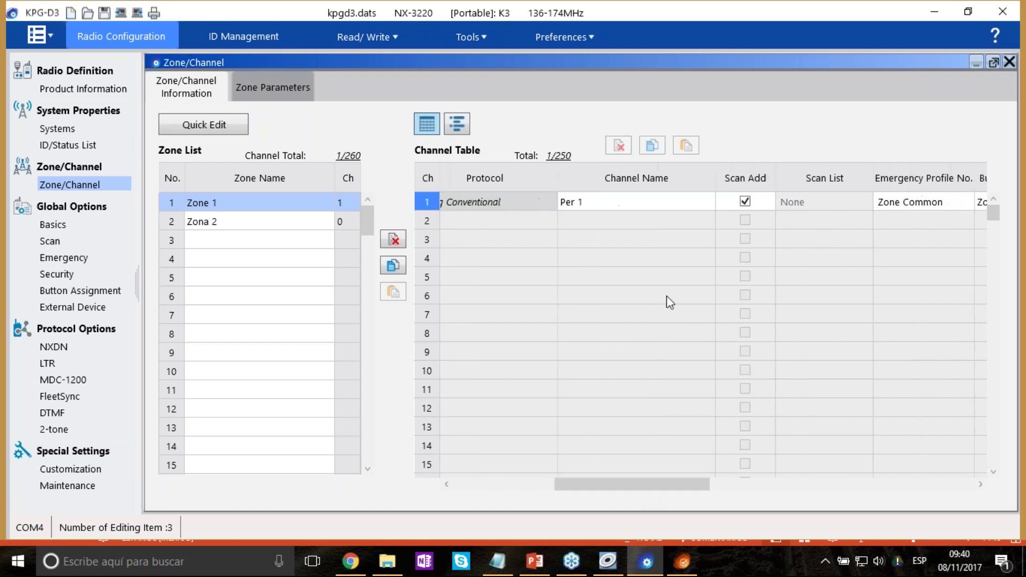
Name channel 1 'Canal 1'.
{"action": "left_click", "coordinate": [609, 202]}
{"action": "type", "text": "Cana"}
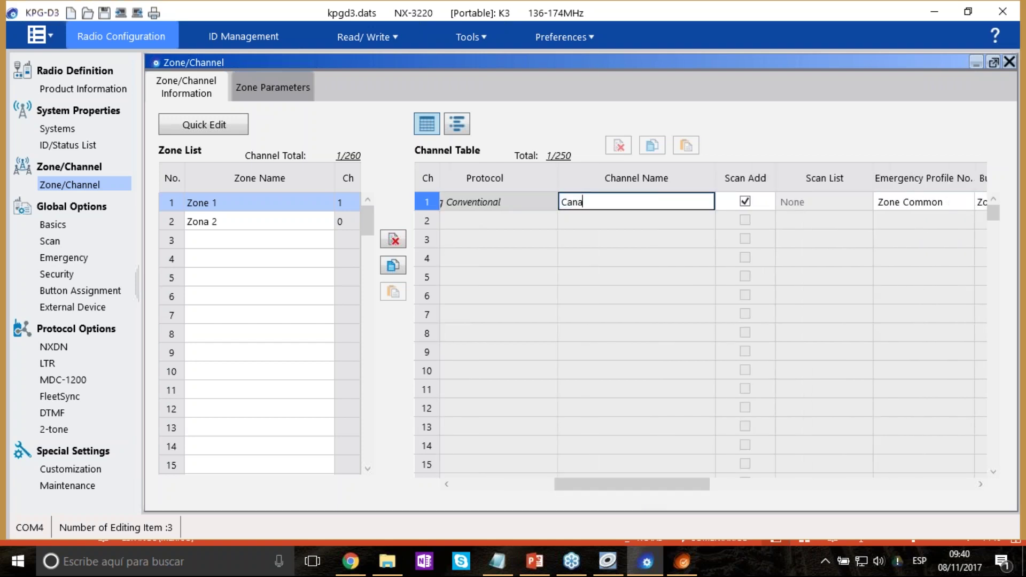
{"action": "type", "text": "l 1"}
{"action": "key", "text": "Tab"}
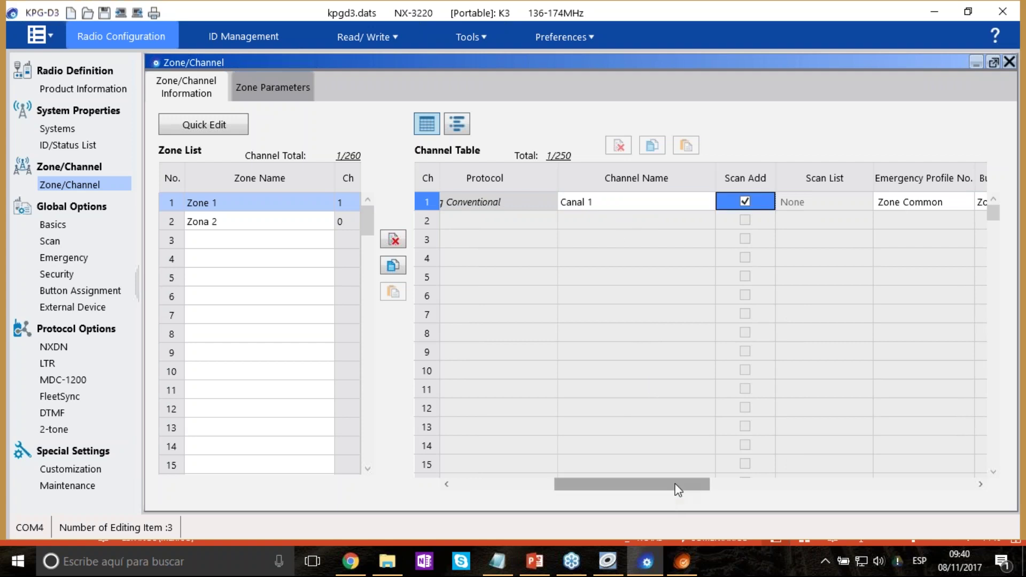
{"action": "left_click", "coordinate": [628, 208]}
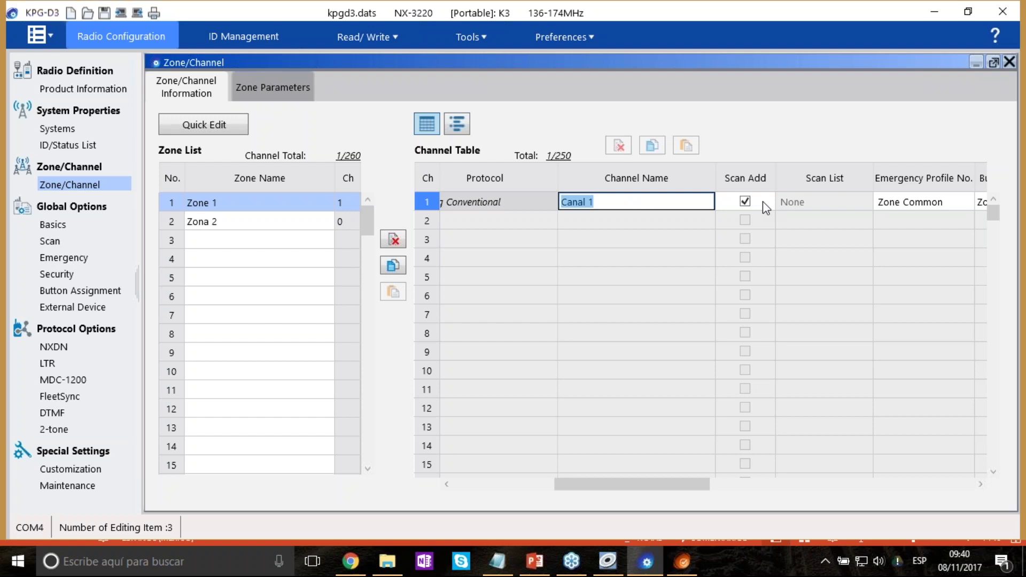
{"action": "key", "text": "Tab"}
{"action": "left_click_drag", "start_coordinate": [696, 483], "coordinate": [809, 484]}
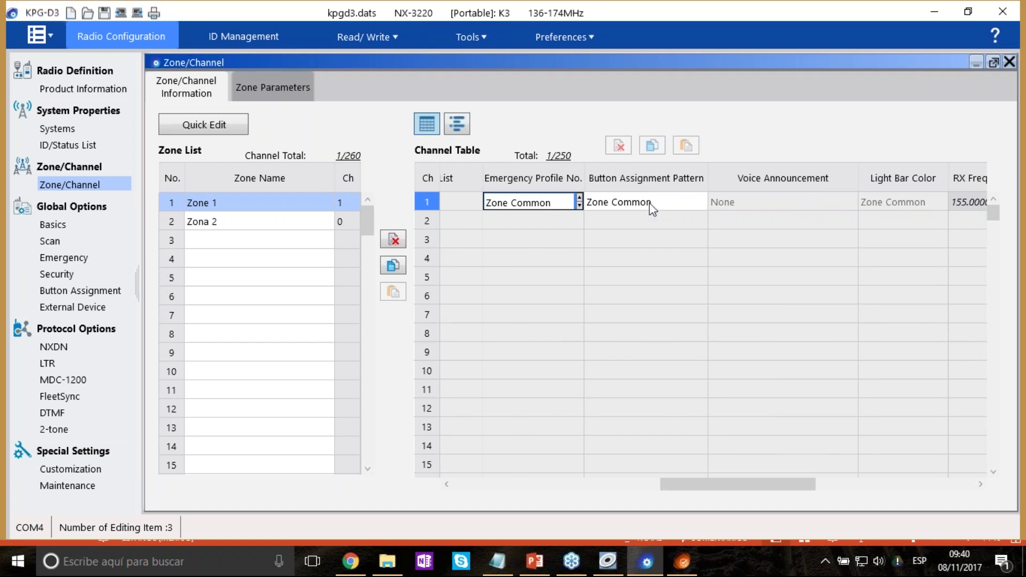
Set Canal 1's Emergency Profile No. to Zone Common and edit its Button Assignment Pattern cell.
{"action": "left_click", "coordinate": [688, 202]}
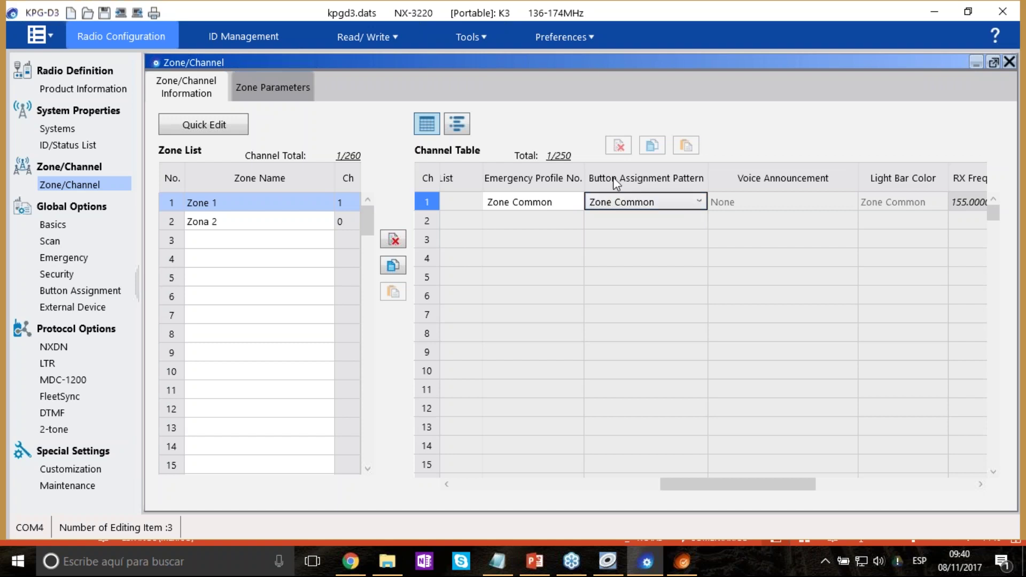
{"action": "left_click", "coordinate": [551, 204]}
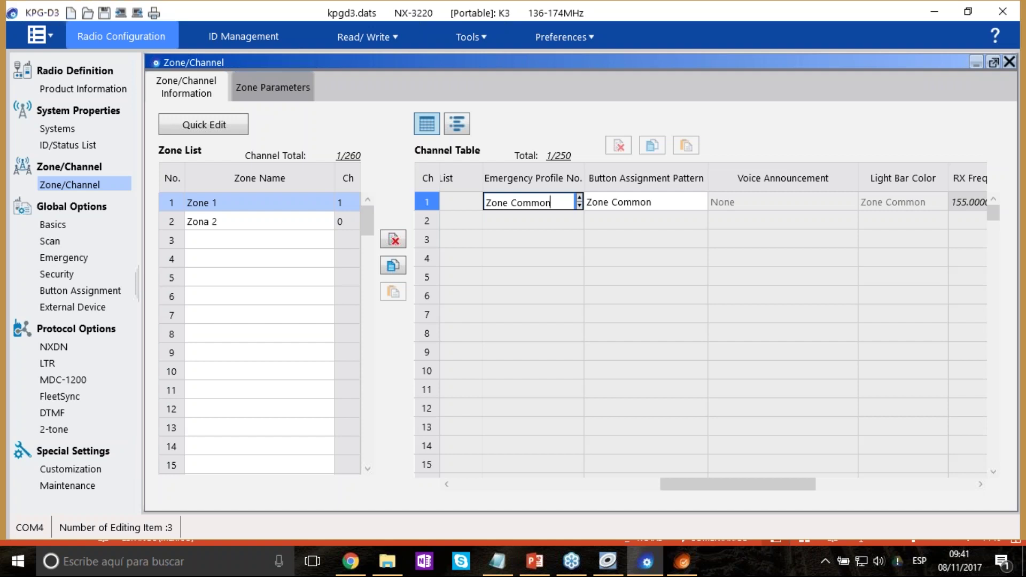
{"action": "left_click", "coordinate": [577, 220]}
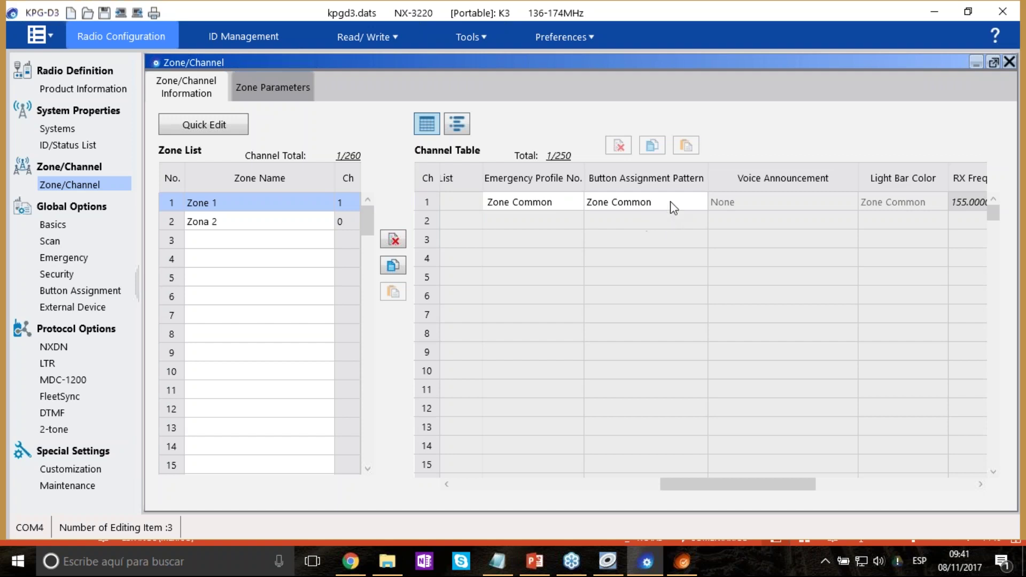
{"action": "left_click", "coordinate": [670, 207]}
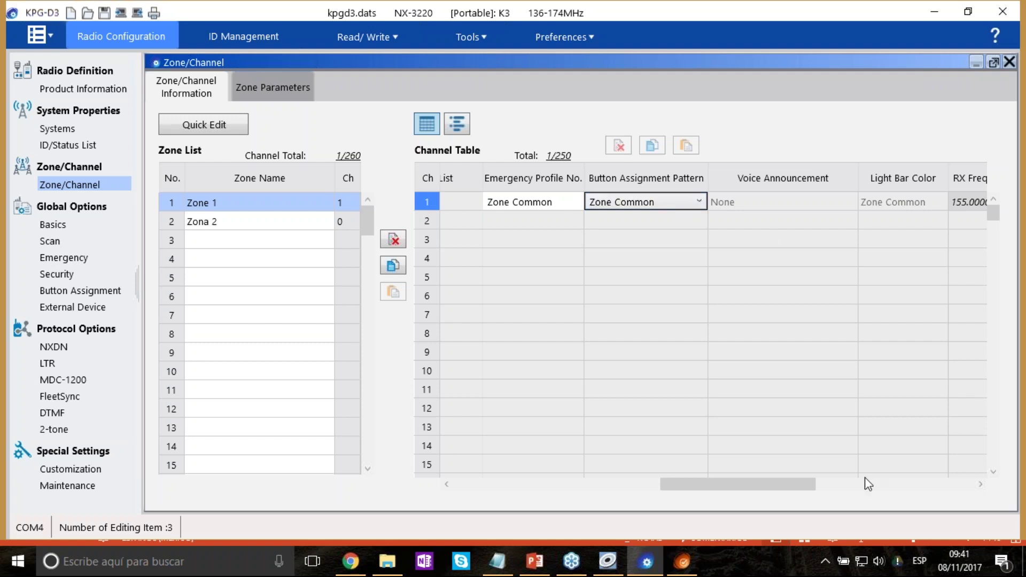
Check Canal 1's TX Power and Ch Spacing, then show Zona 2's empty channel table.
{"action": "left_click_drag", "start_coordinate": [809, 484], "coordinate": [867, 487]}
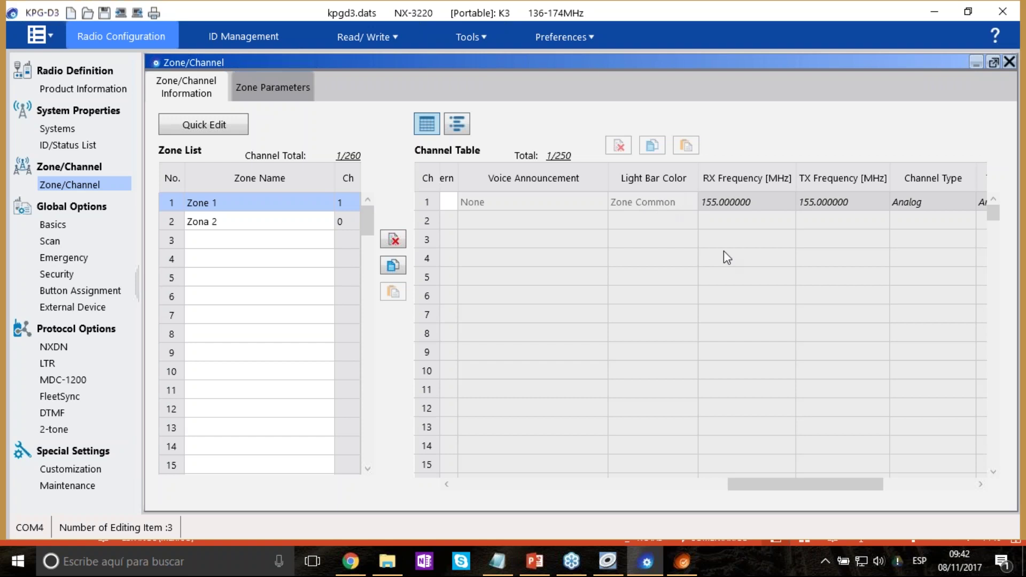
{"action": "left_click_drag", "start_coordinate": [839, 484], "coordinate": [950, 502]}
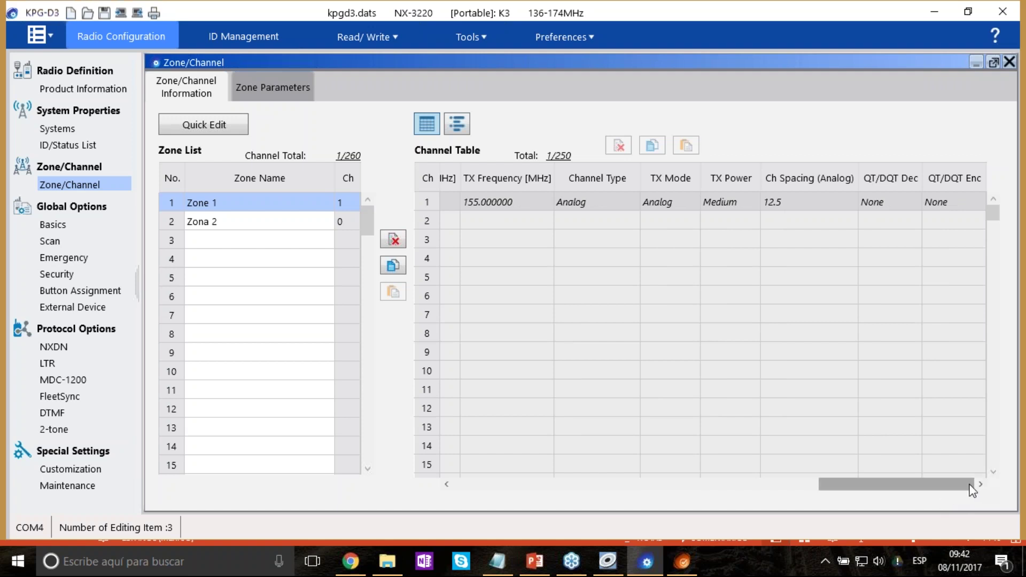
{"action": "left_click_drag", "start_coordinate": [961, 485], "coordinate": [948, 486]}
{"action": "left_click", "coordinate": [785, 201]}
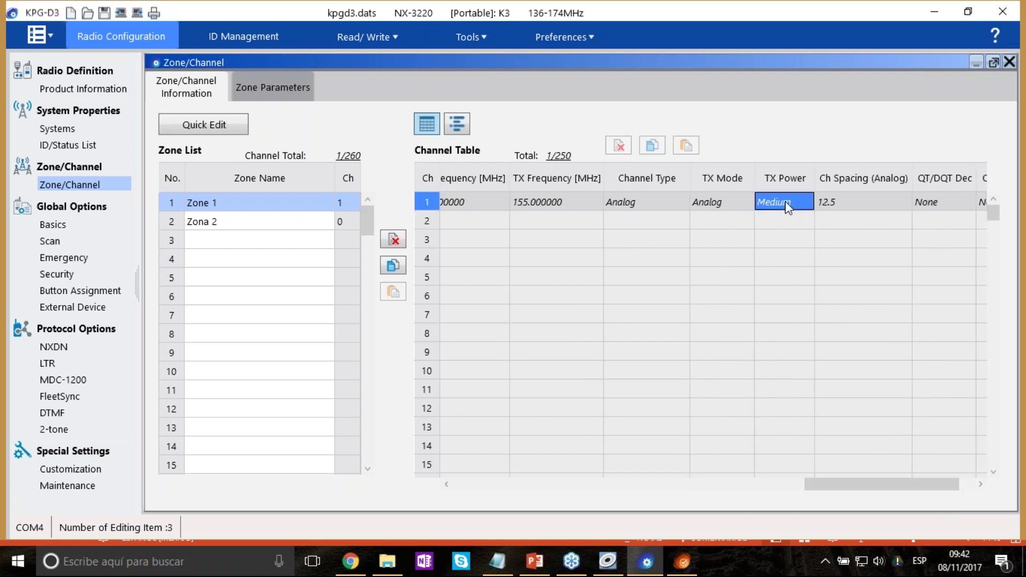
{"action": "left_click", "coordinate": [832, 207]}
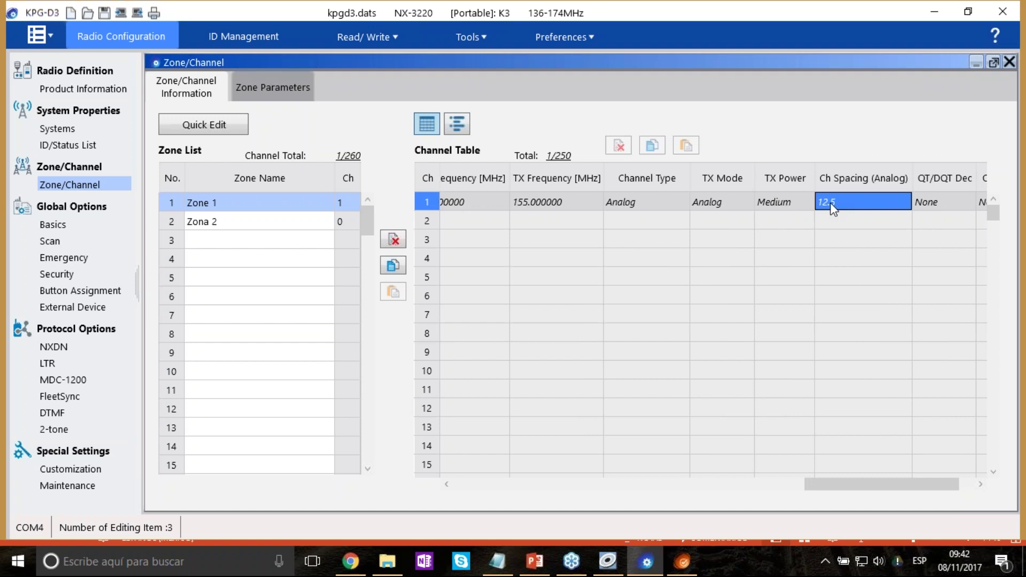
{"action": "left_click_drag", "start_coordinate": [820, 486], "coordinate": [443, 459]}
{"action": "left_click", "coordinate": [261, 207]}
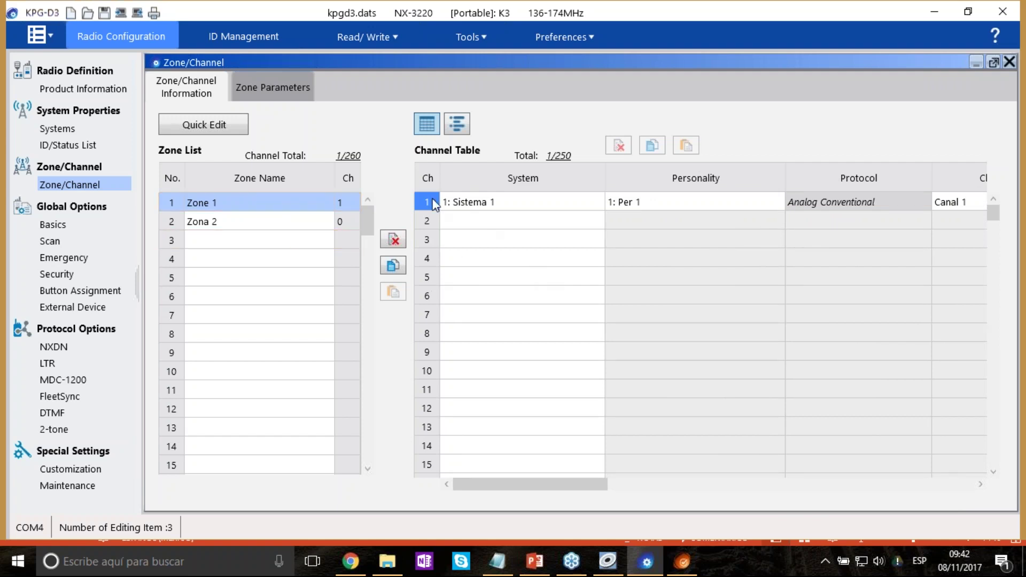
{"action": "left_click", "coordinate": [240, 221]}
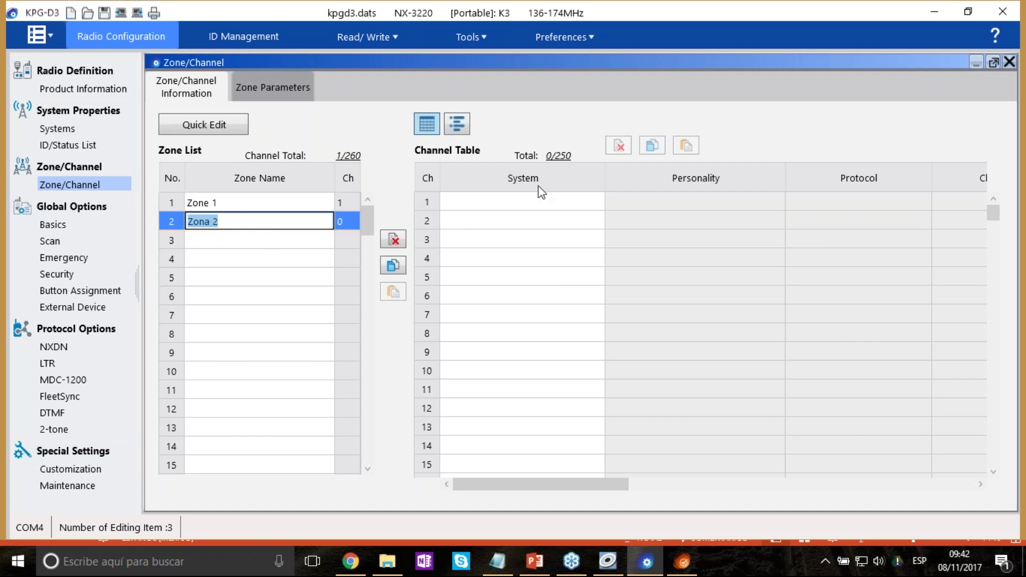
Assign Sistema 2 to channels 1, 2 and 3 of Zona 2.
{"action": "left_click", "coordinate": [589, 203]}
{"action": "left_click", "coordinate": [596, 201]}
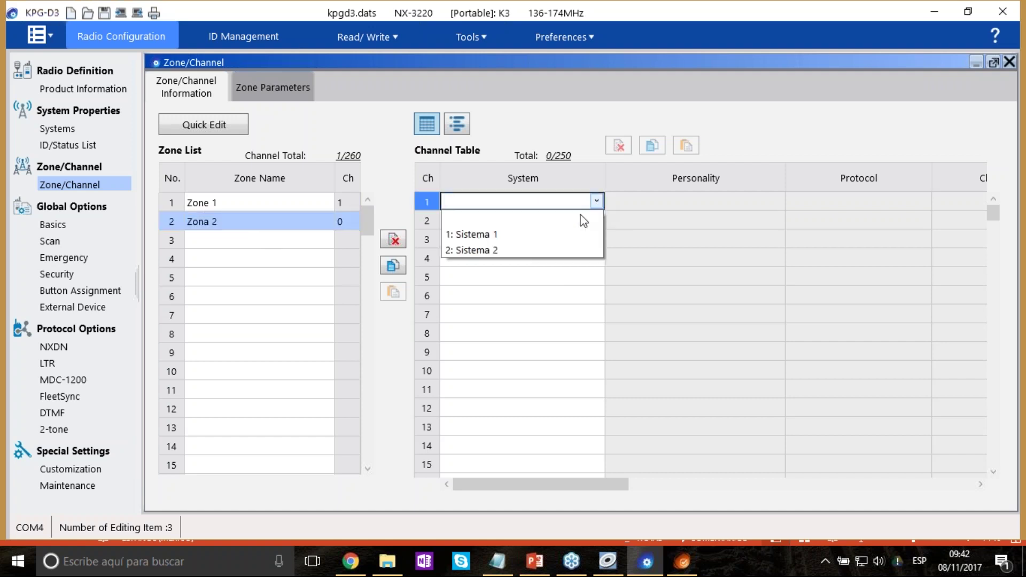
{"action": "left_click", "coordinate": [541, 255]}
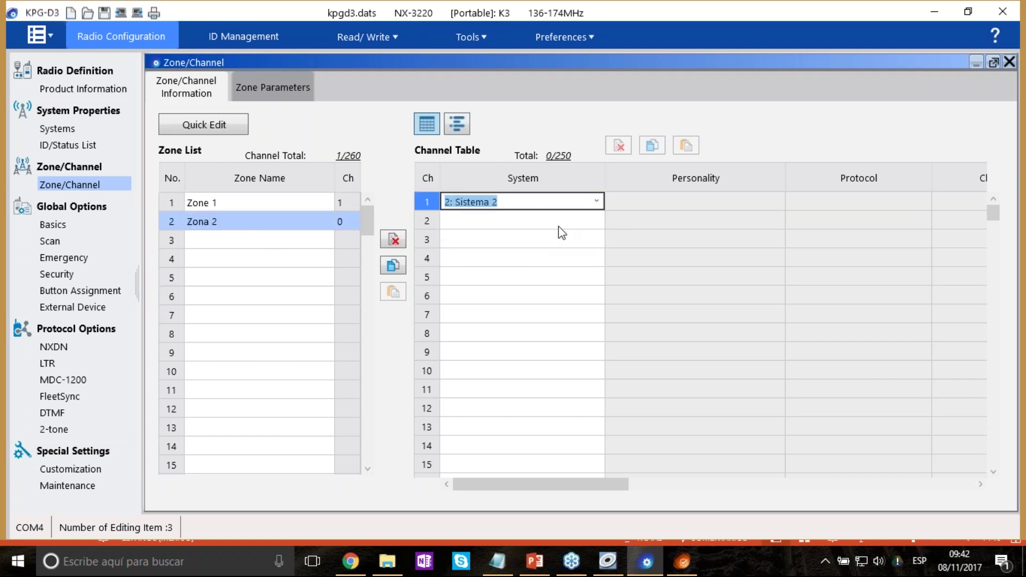
{"action": "left_click", "coordinate": [600, 220]}
{"action": "left_click", "coordinate": [597, 221]}
{"action": "left_click", "coordinate": [569, 266]}
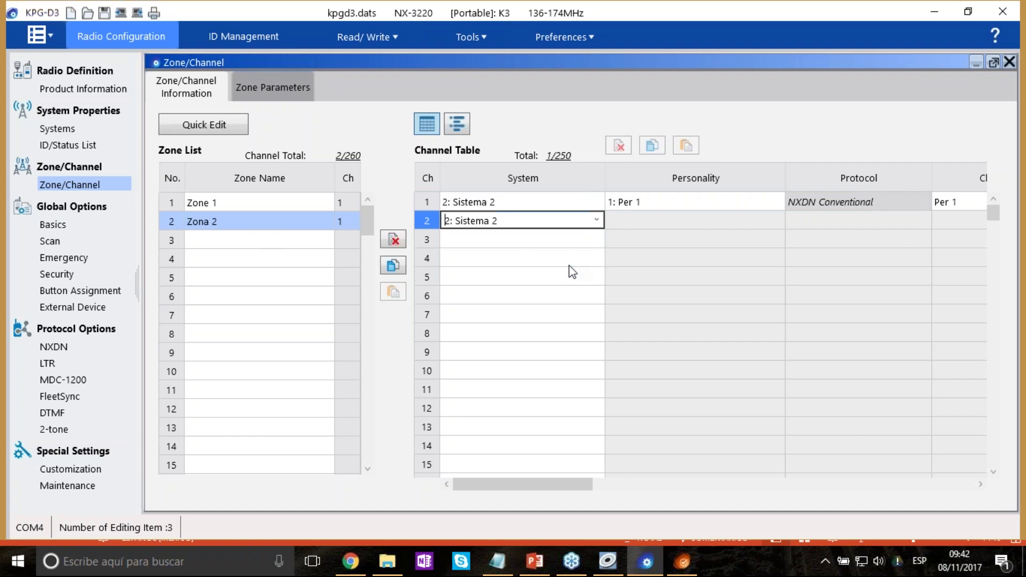
{"action": "left_click", "coordinate": [600, 239]}
{"action": "left_click", "coordinate": [598, 239]}
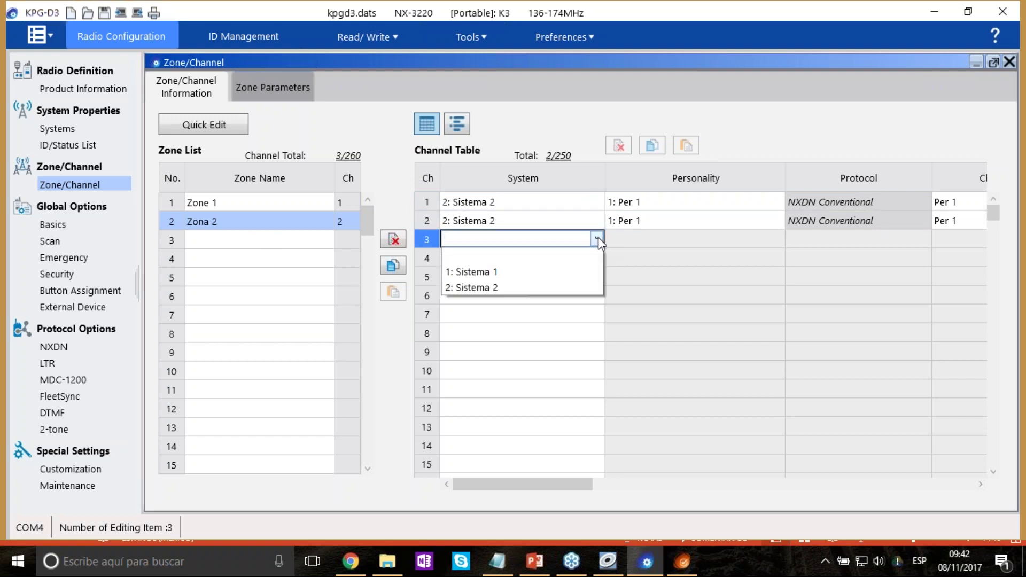
{"action": "left_click", "coordinate": [550, 288]}
Set personalities Per 1, Per 2 and Per 3 for channels 1 to 3.
{"action": "left_click", "coordinate": [770, 208]}
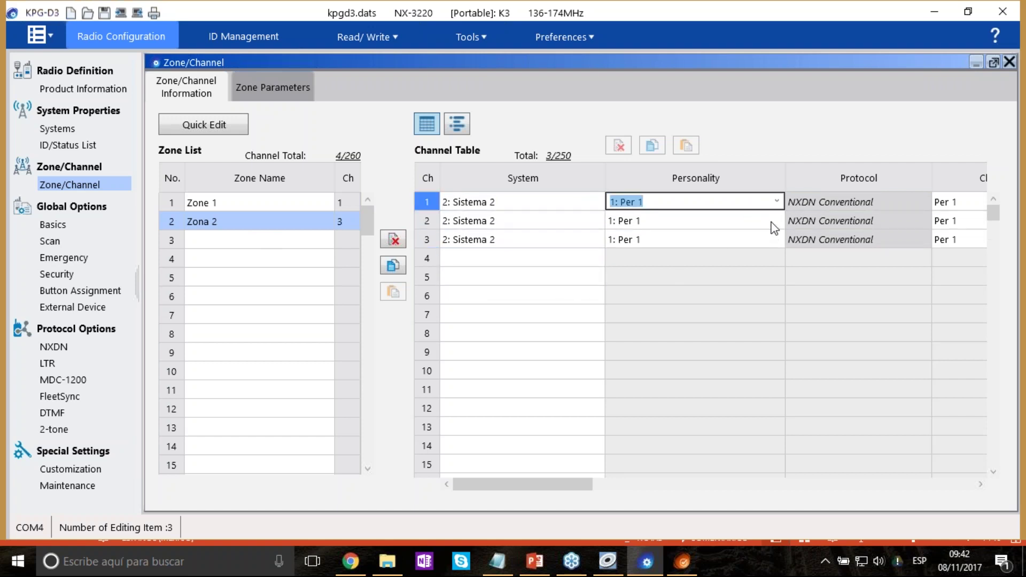
{"action": "left_click", "coordinate": [772, 224]}
{"action": "left_click", "coordinate": [776, 221]}
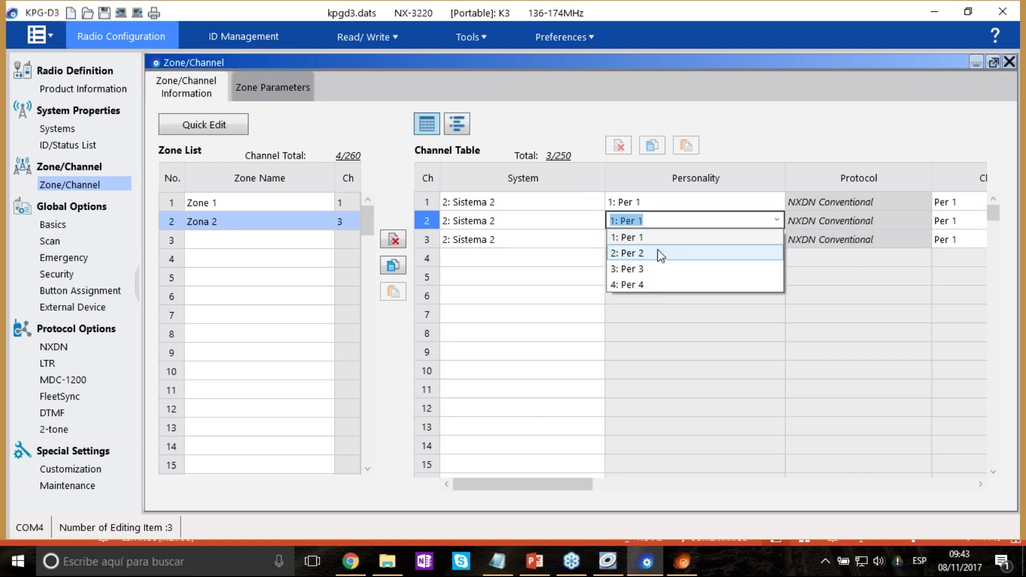
{"action": "left_click", "coordinate": [686, 252]}
{"action": "left_click", "coordinate": [701, 241]}
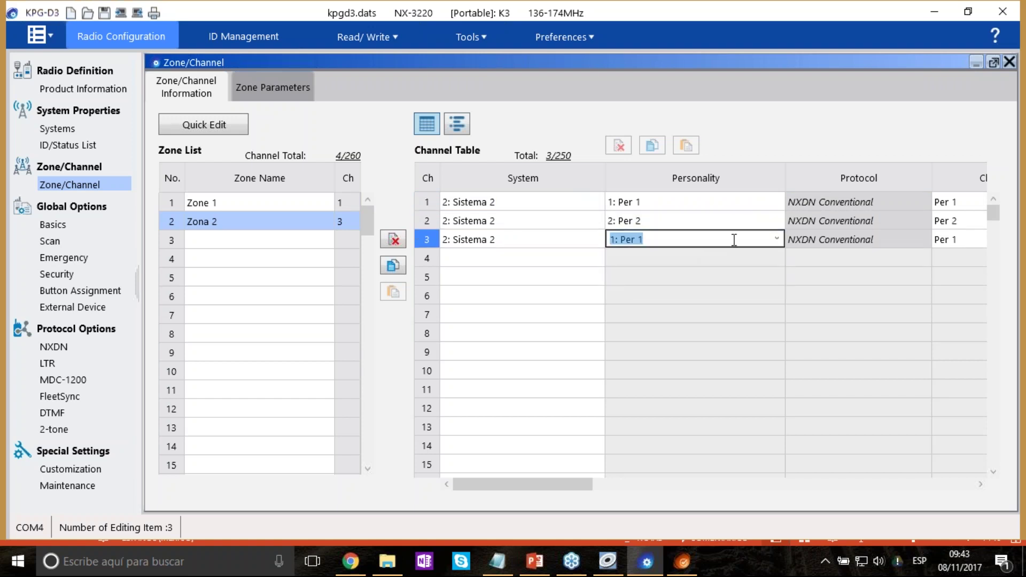
{"action": "left_click", "coordinate": [777, 239]}
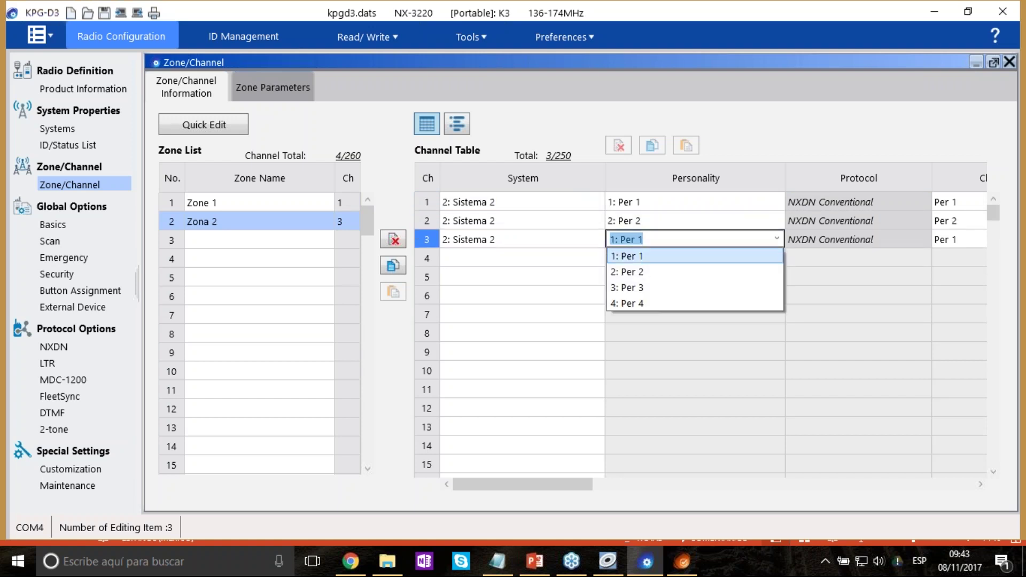
{"action": "left_click", "coordinate": [644, 288]}
Add a fourth channel on Sistema 2 and open its personality list.
{"action": "left_click", "coordinate": [598, 258]}
{"action": "left_click", "coordinate": [597, 257]}
{"action": "left_click", "coordinate": [527, 303]}
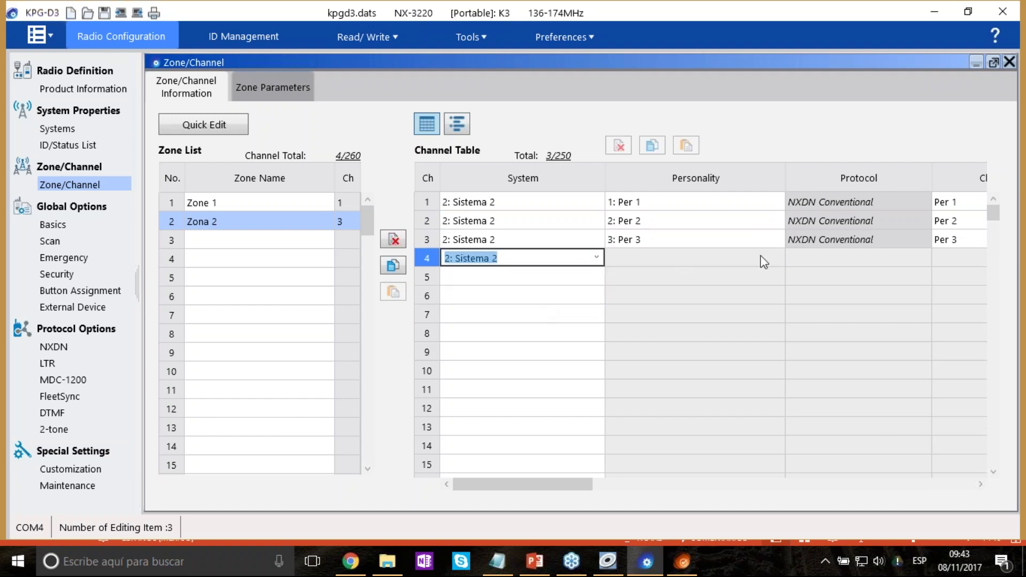
{"action": "left_click", "coordinate": [778, 257]}
{"action": "left_click", "coordinate": [777, 257]}
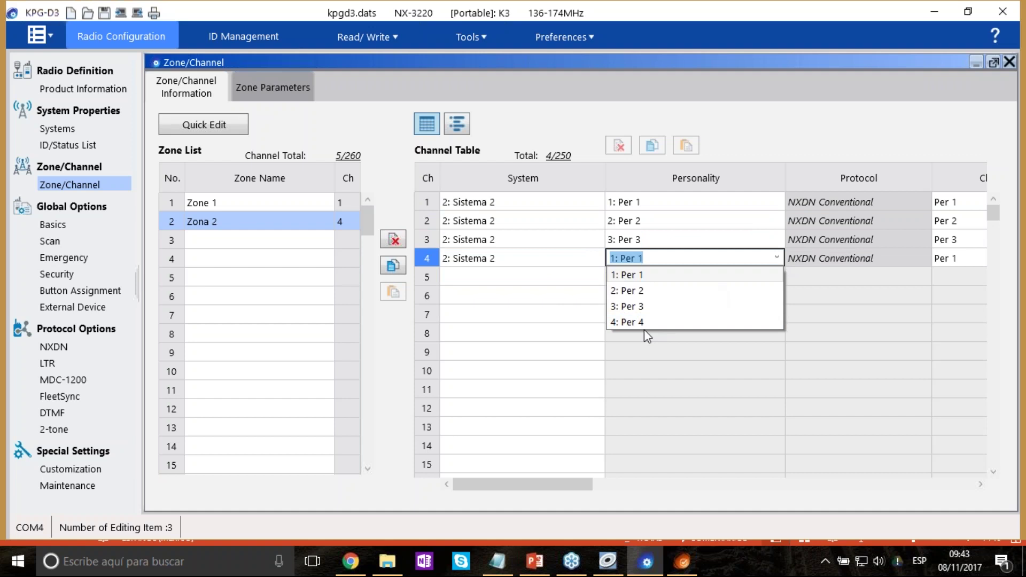
Give channel 4 Per 4 and name the channels 'canal 1', 'Canal 2', 'Embarques' and 'Ventas'.
{"action": "left_click", "coordinate": [636, 321]}
{"action": "left_click_drag", "start_coordinate": [577, 484], "coordinate": [629, 482]}
{"action": "left_click", "coordinate": [767, 203]}
{"action": "type", "text": "canal 1"}
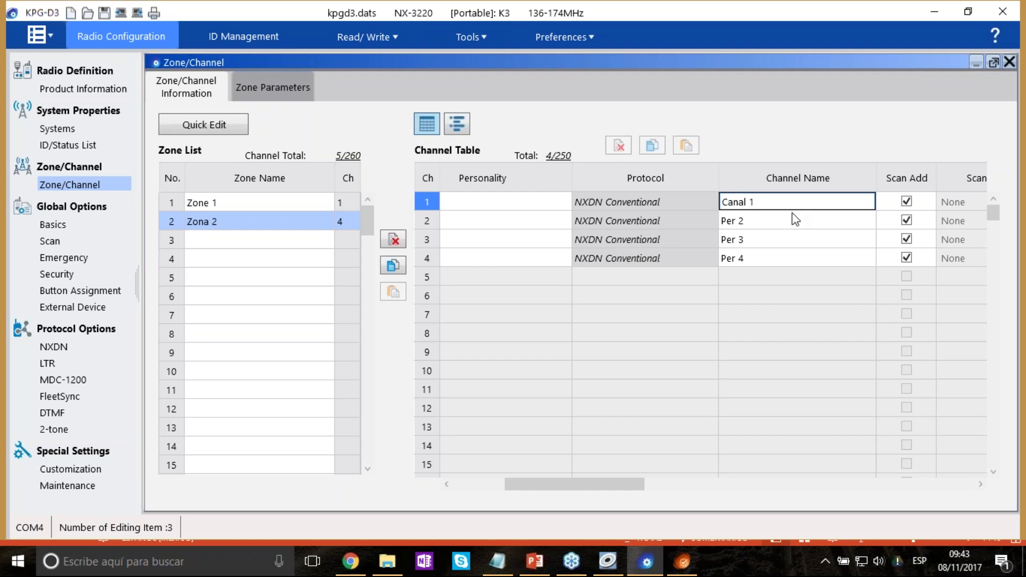
{"action": "left_click", "coordinate": [793, 214]}
{"action": "type", "text": "Canal 2"}
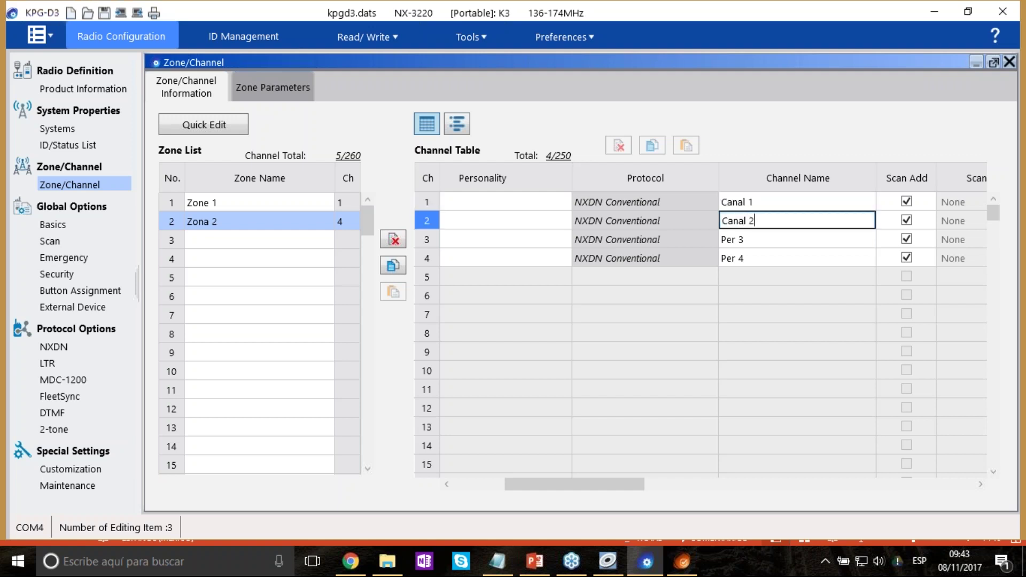
{"action": "left_click", "coordinate": [799, 241]}
{"action": "type", "text": "Embarques"}
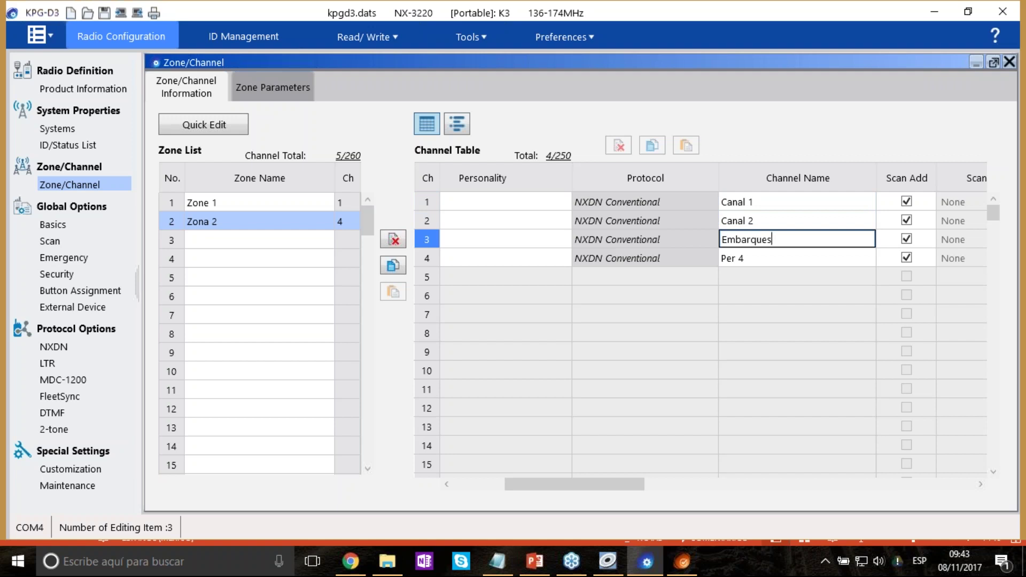
{"action": "left_click", "coordinate": [809, 258]}
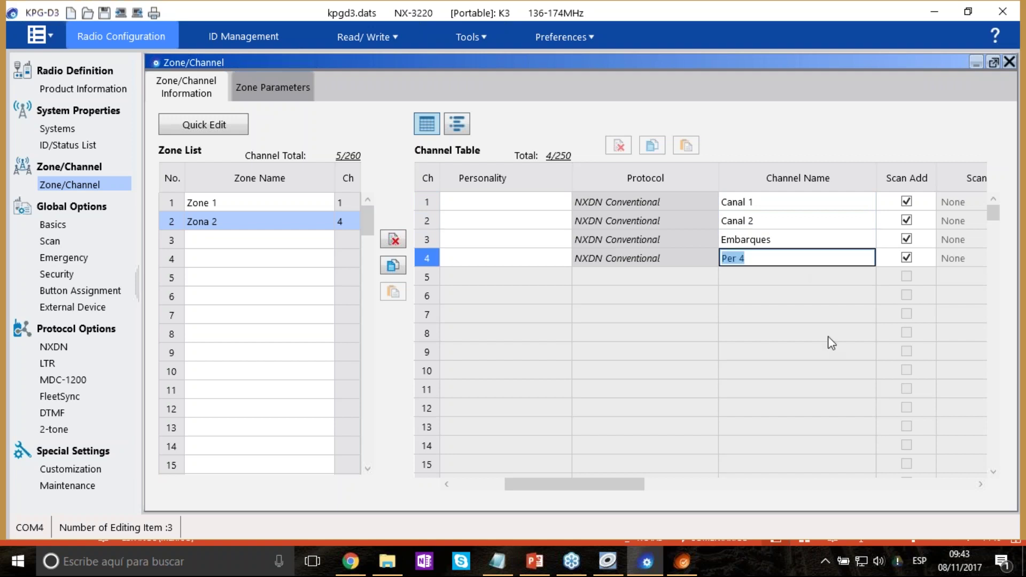
{"action": "type", "text": "Ventas"}
{"action": "left_click", "coordinate": [750, 300]}
{"action": "left_click_drag", "start_coordinate": [632, 484], "coordinate": [537, 479]}
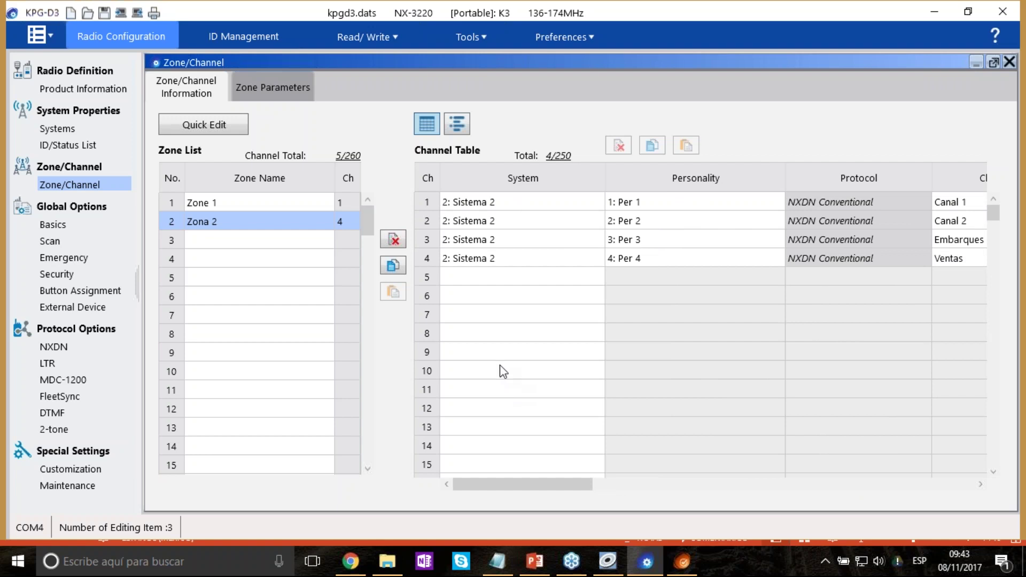
Open Zona 2's Zone Parameters page and scroll through its settings.
{"action": "left_click", "coordinate": [270, 89]}
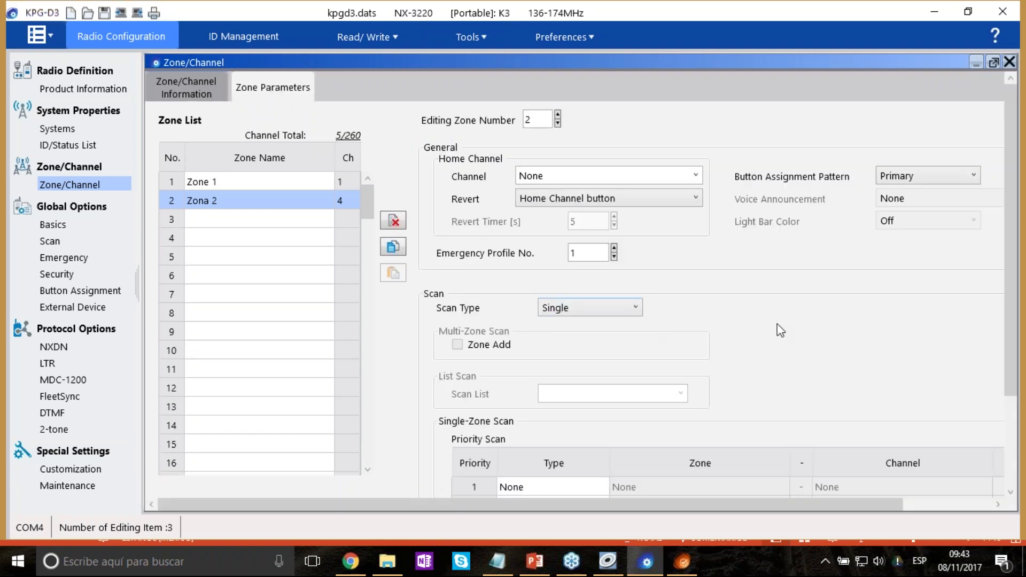
{"action": "left_click_drag", "start_coordinate": [729, 503], "coordinate": [819, 480]}
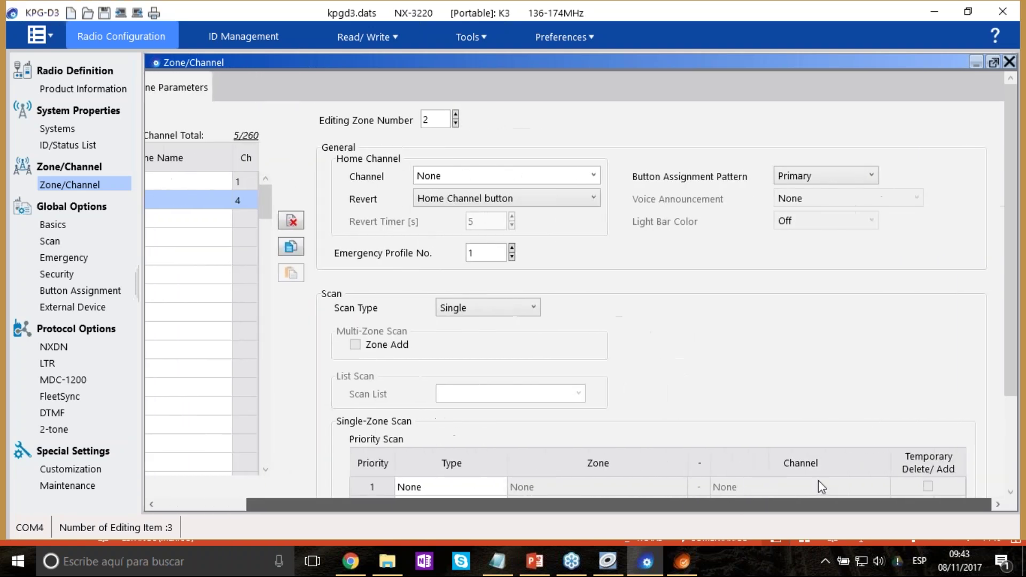
{"action": "scroll", "coordinate": [807, 417], "scroll_direction": "down", "scroll_amount": 3}
{"action": "scroll", "coordinate": [791, 328], "scroll_direction": "down", "scroll_amount": 1}
{"action": "scroll", "coordinate": [790, 327], "scroll_direction": "up", "scroll_amount": 3}
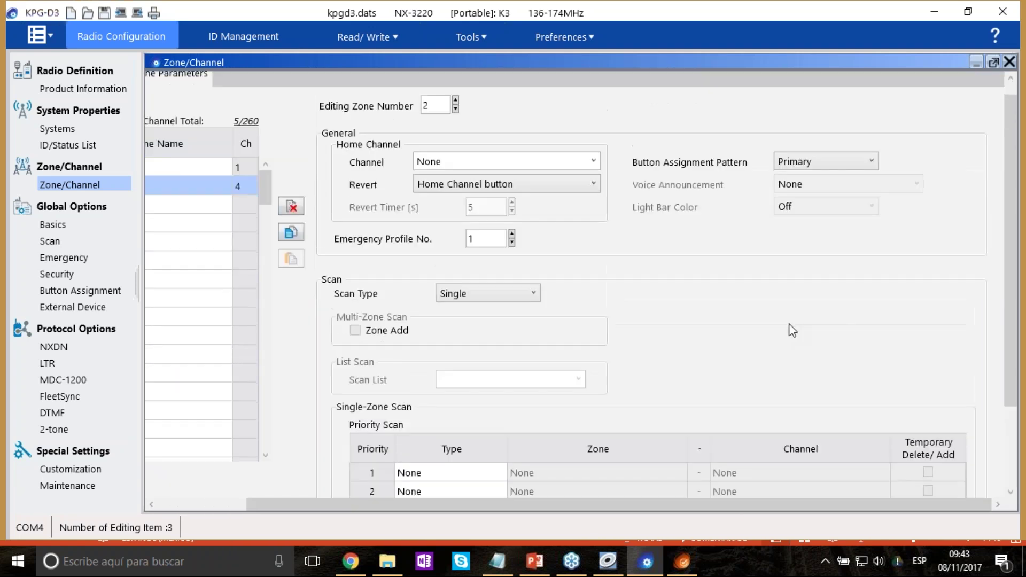
In KPG-D141D, close the channel window and open zone 1's settings for comparison.
{"action": "left_click", "coordinate": [608, 561]}
{"action": "left_click", "coordinate": [591, 105]}
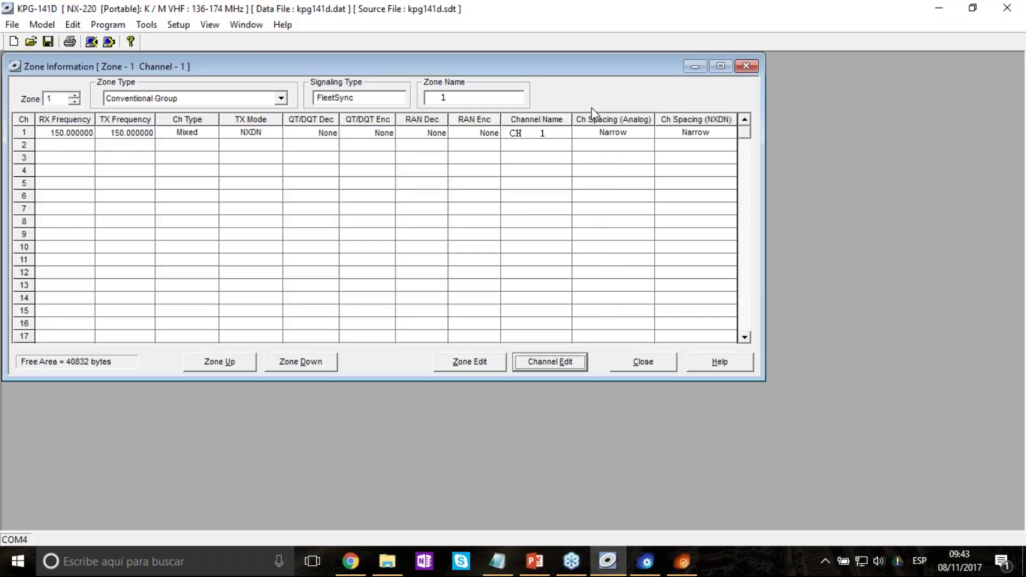
{"action": "left_click", "coordinate": [494, 362]}
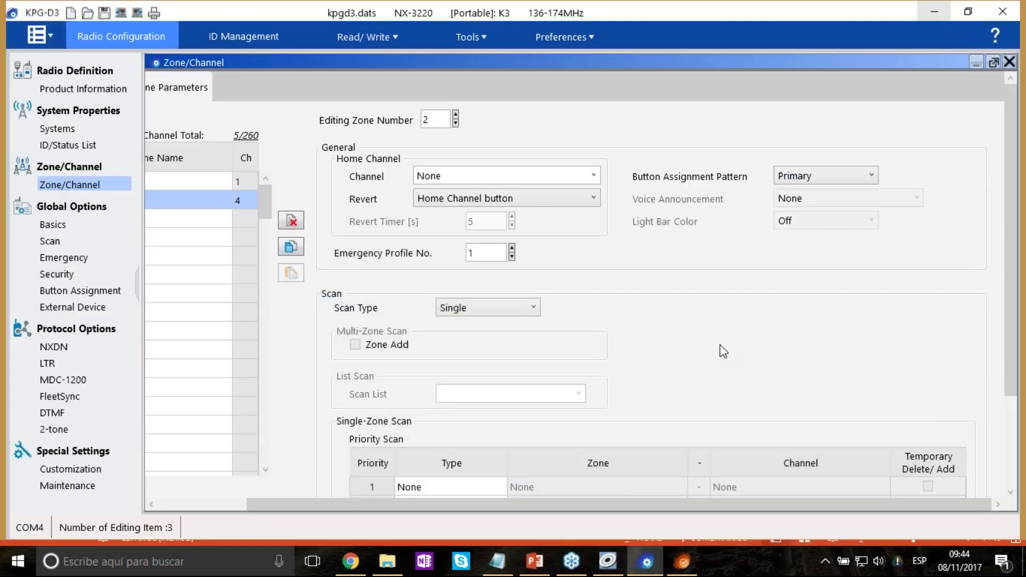
Commit the zone name 'Zona 2' and scroll through its Zone Parameters.
{"action": "scroll", "coordinate": [729, 332], "scroll_direction": "down", "scroll_amount": 2}
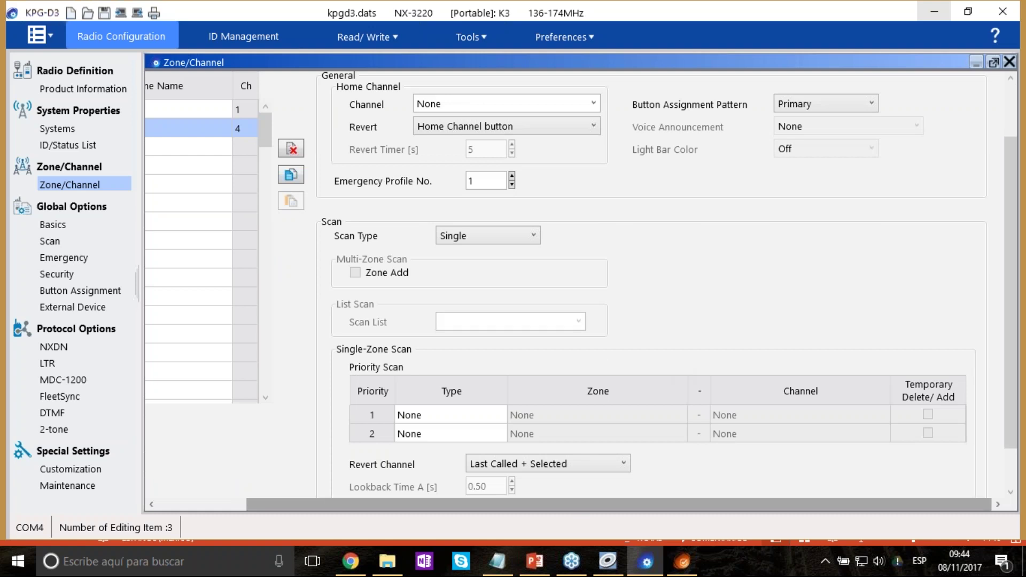
{"action": "left_click_drag", "start_coordinate": [517, 503], "coordinate": [429, 492]}
{"action": "scroll", "coordinate": [306, 188], "scroll_direction": "up", "scroll_amount": 2}
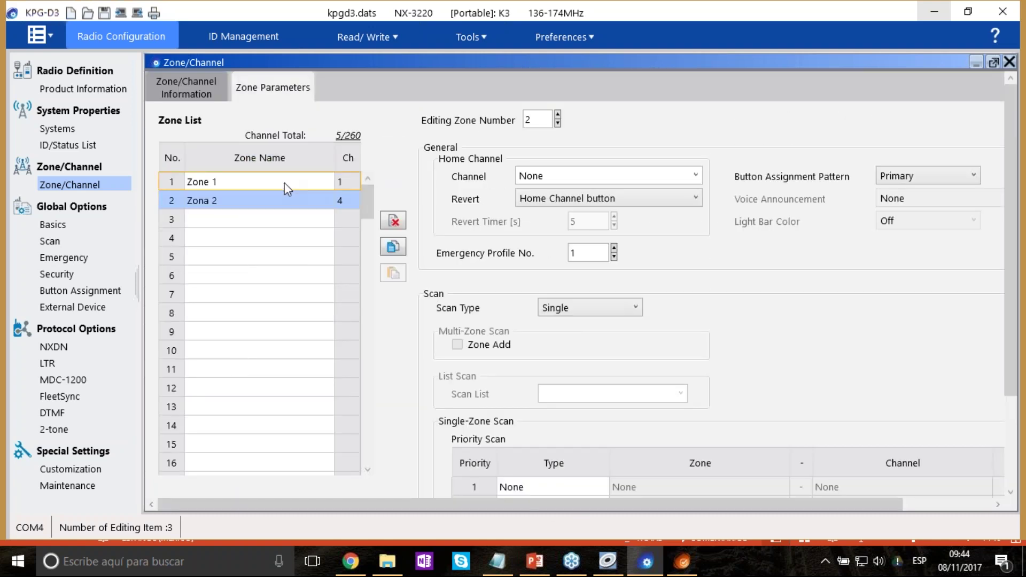
{"action": "left_click", "coordinate": [284, 183]}
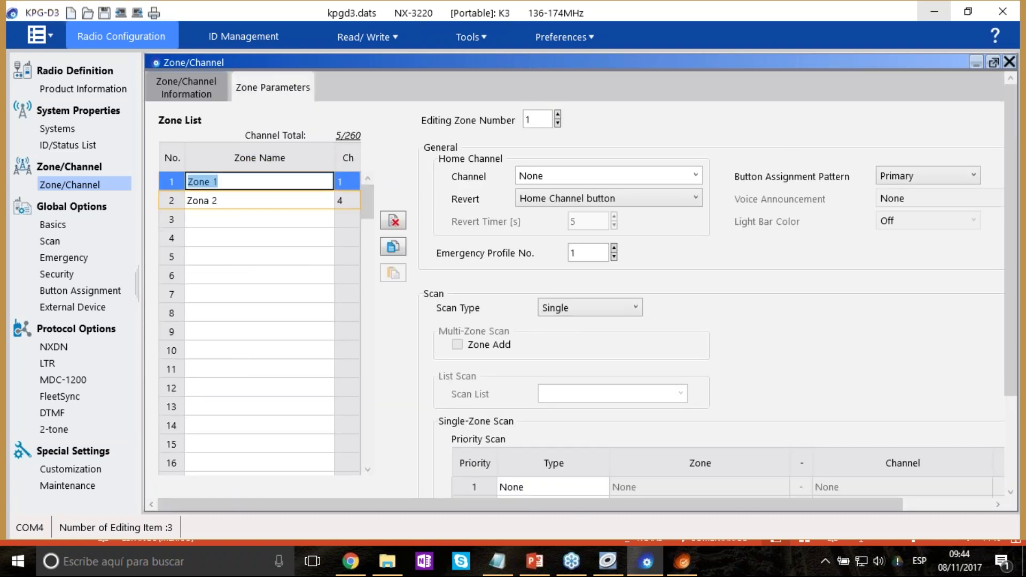
{"action": "left_click", "coordinate": [235, 204]}
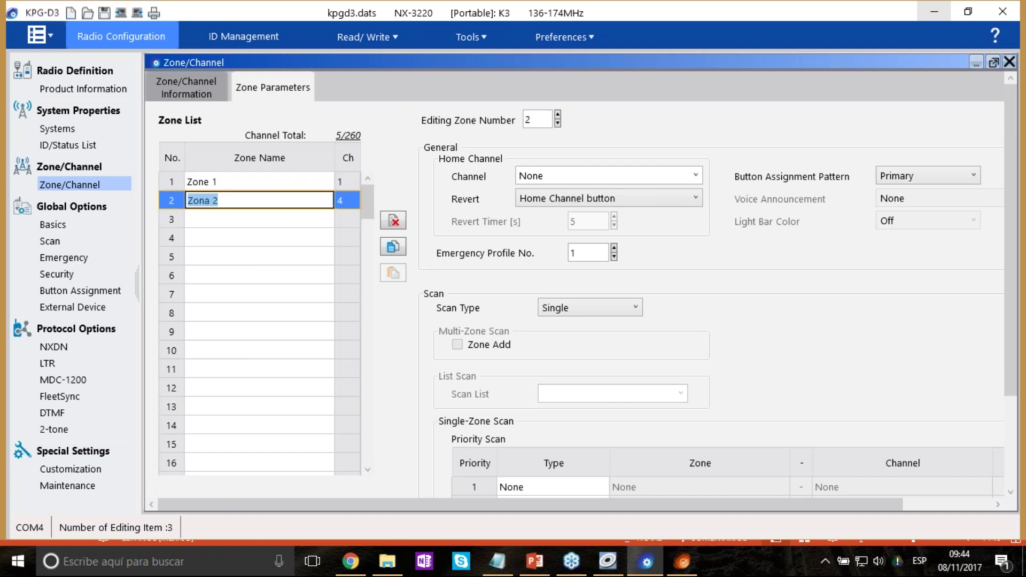
{"action": "key", "text": "Return"}
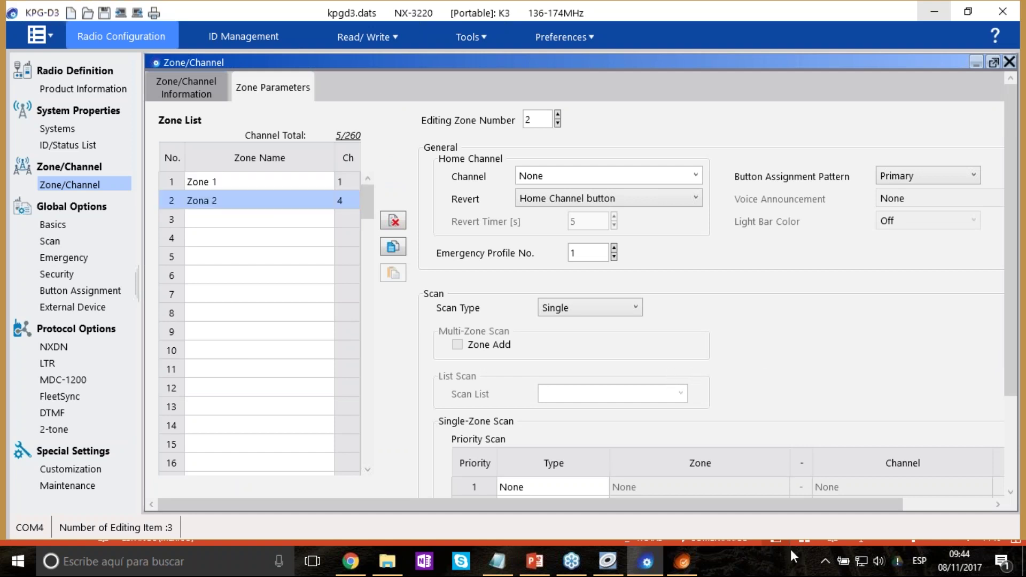
{"action": "scroll", "coordinate": [809, 502], "scroll_direction": "right", "scroll_amount": 3}
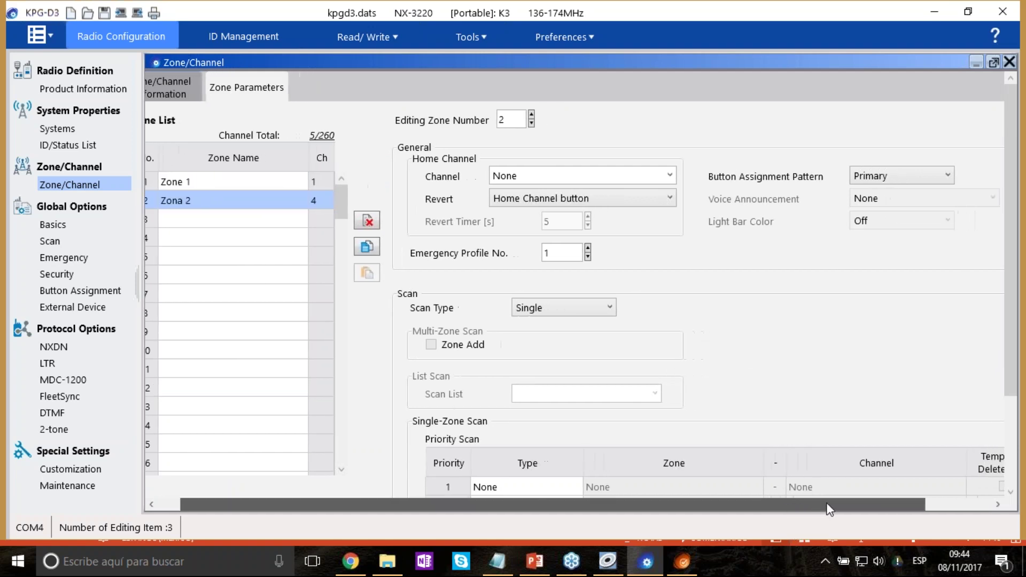
{"action": "scroll", "coordinate": [739, 329], "scroll_direction": "down", "scroll_amount": 3}
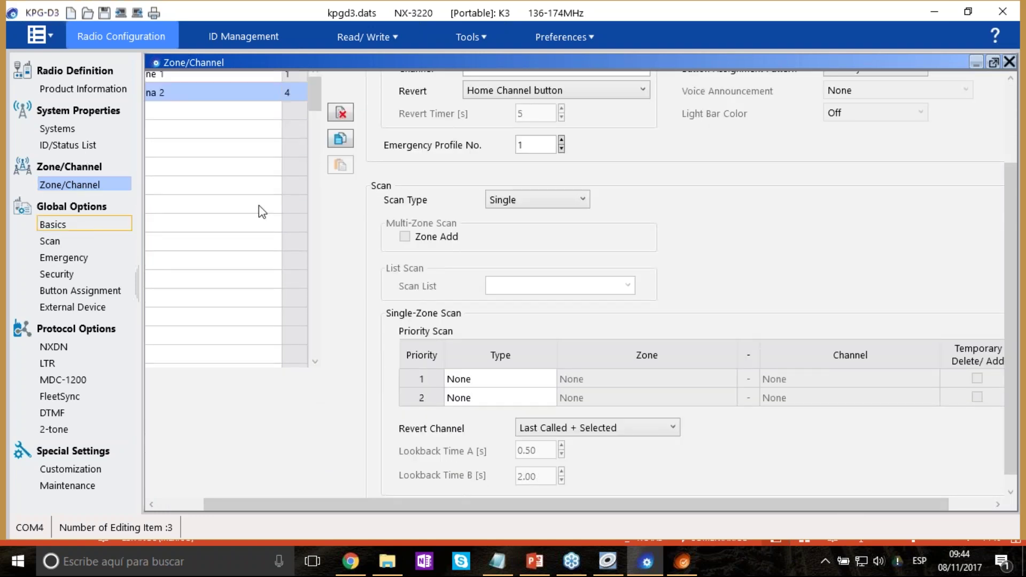
{"action": "left_click", "coordinate": [423, 489]}
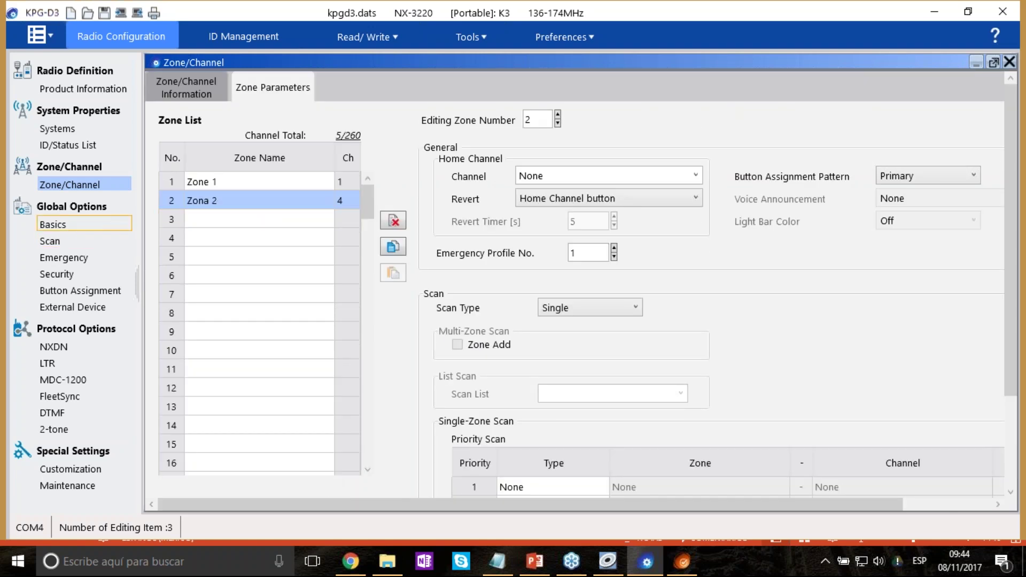
Open the Basics page, then bring KPG-141D forward and open its Edit menu.
{"action": "left_click", "coordinate": [53, 225]}
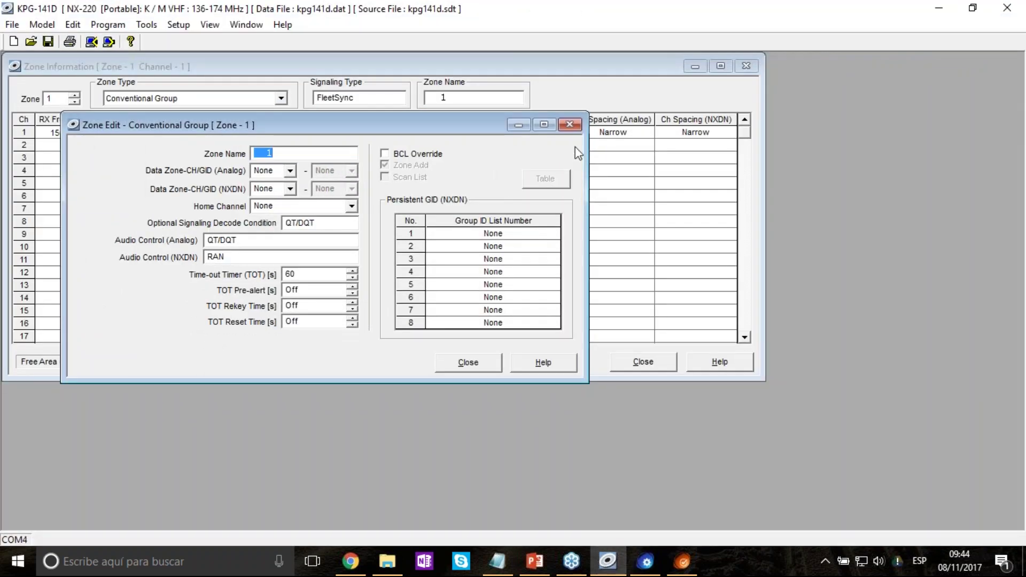
{"action": "left_click", "coordinate": [570, 124]}
{"action": "left_click", "coordinate": [73, 25]}
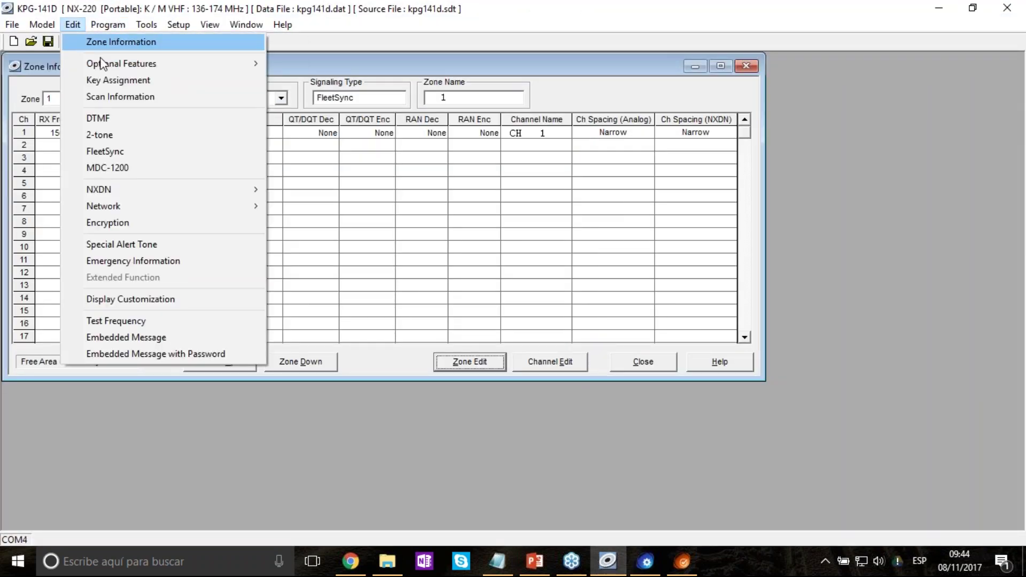
Look over KPG-141D's Program and Edit menus, then bring KPG-D3 back to the front.
{"action": "mouse_move", "coordinate": [230, 65]}
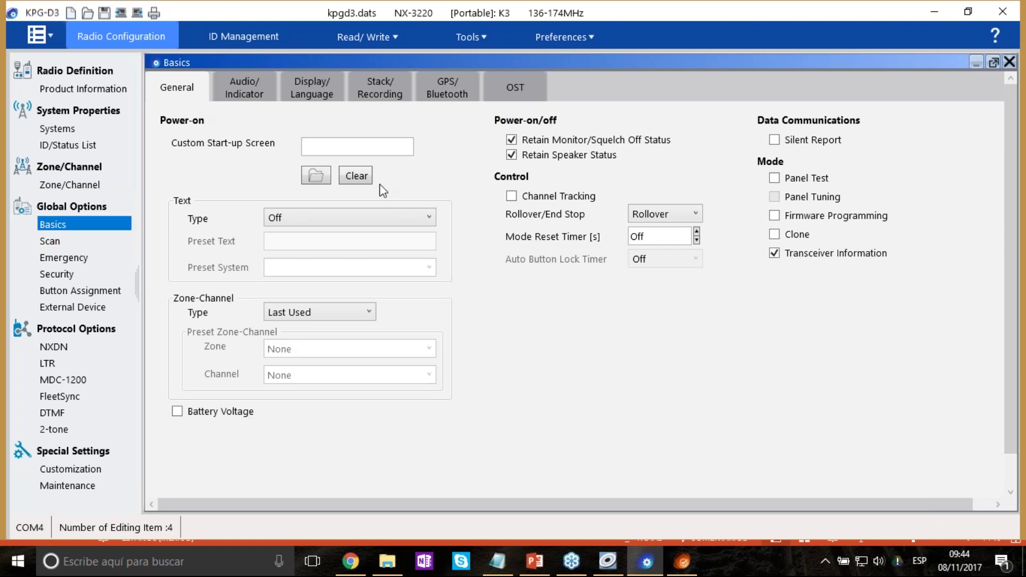
Keep start-up text type Off and enable Battery Voltage and Firmware Programming mode.
{"action": "left_click", "coordinate": [340, 145]}
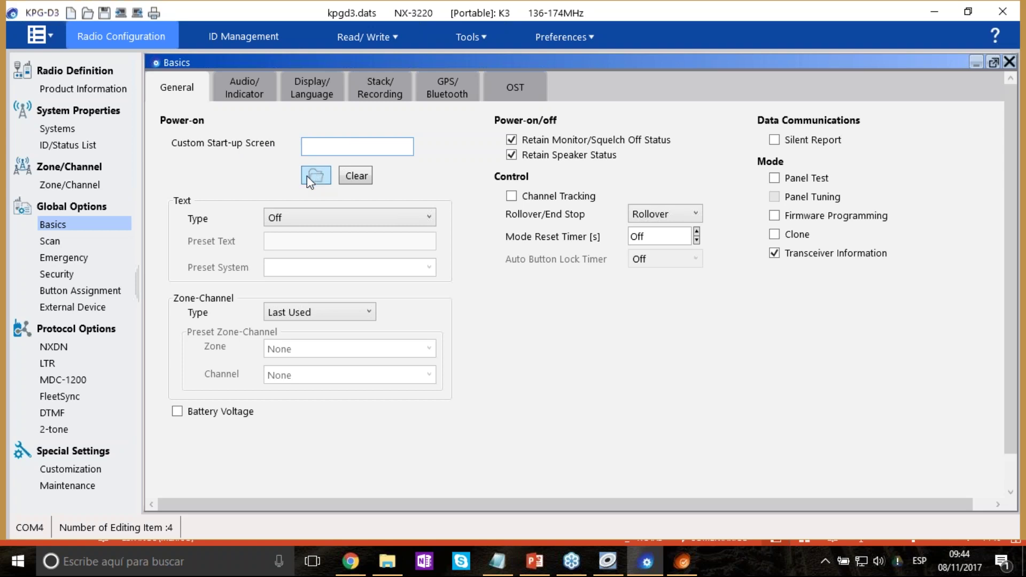
{"action": "left_click", "coordinate": [308, 219]}
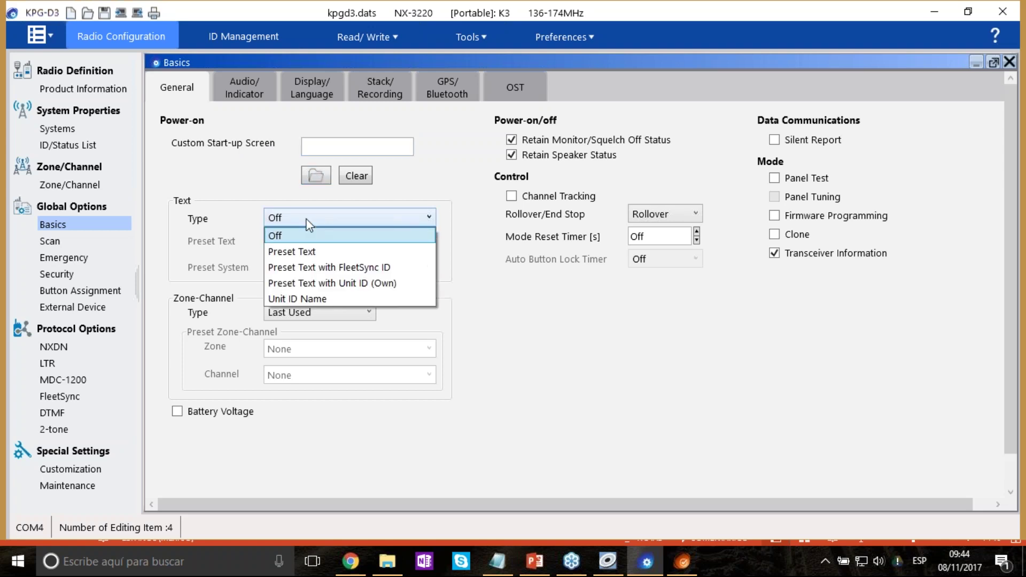
{"action": "left_click", "coordinate": [307, 219]}
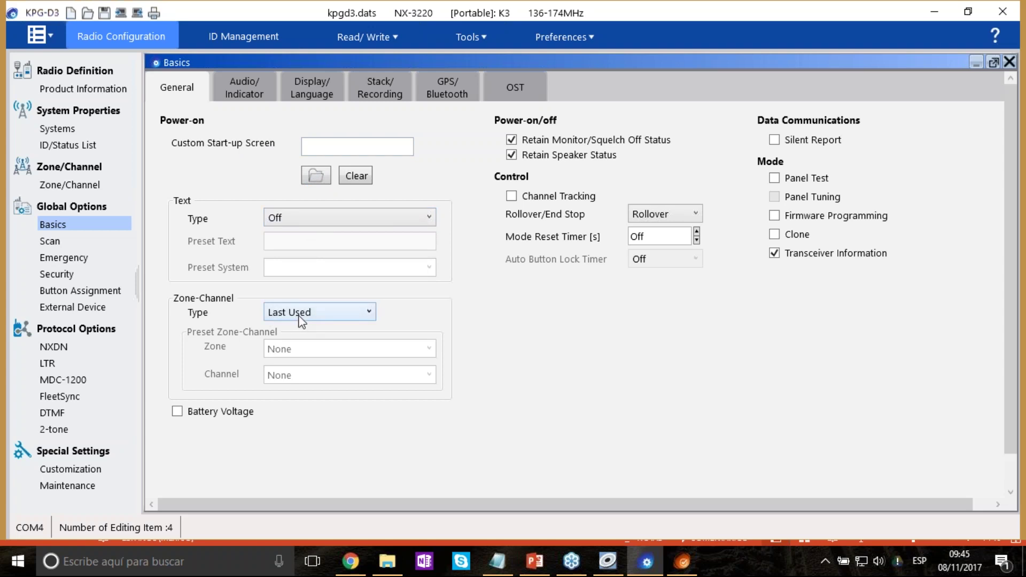
{"action": "left_click", "coordinate": [176, 411]}
{"action": "left_click", "coordinate": [774, 217]}
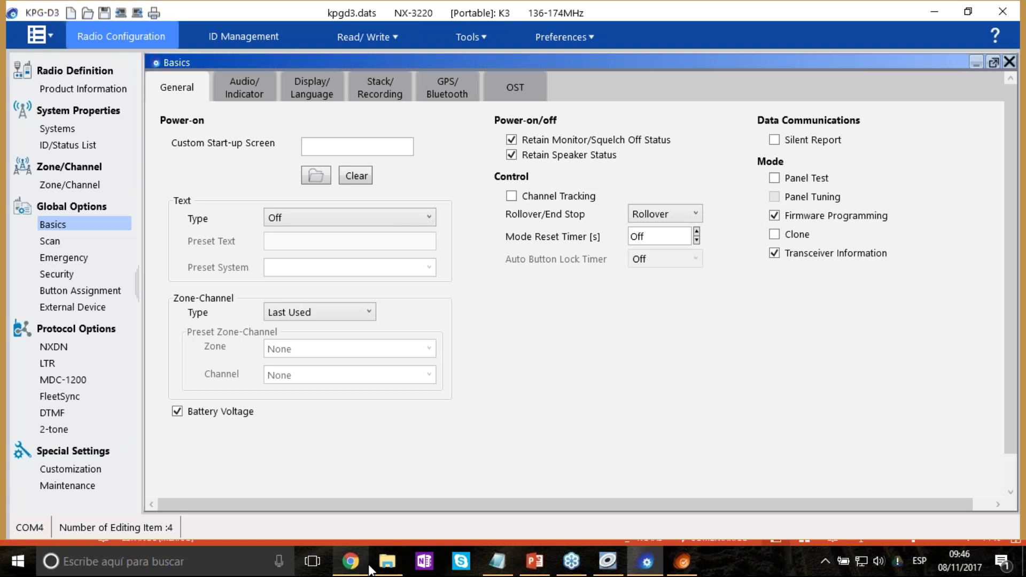
Launch the KFL firmware loader from the KPG-D3 install folder in File Explorer.
{"action": "left_click", "coordinate": [395, 559]}
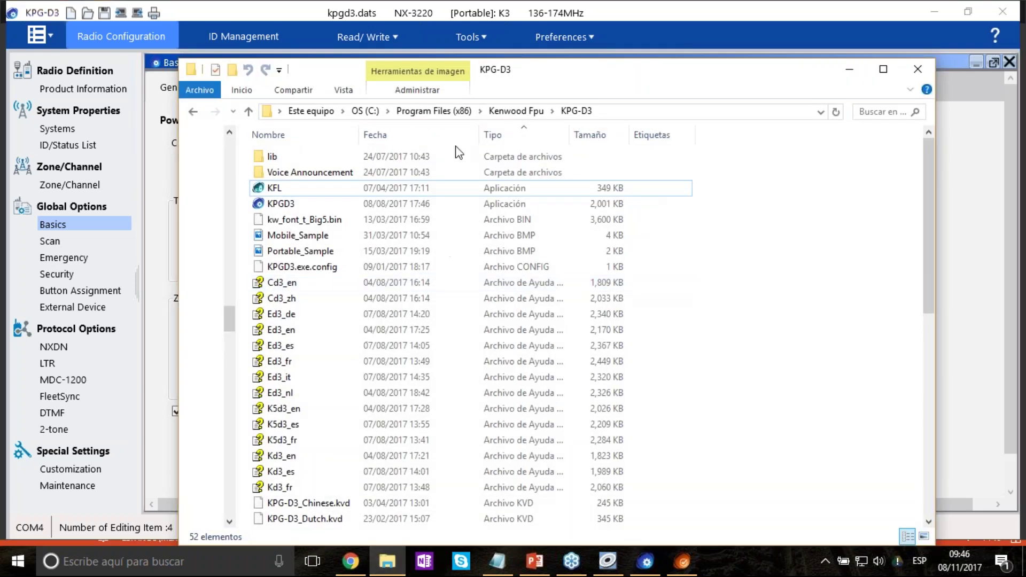
{"action": "left_click", "coordinate": [614, 112]}
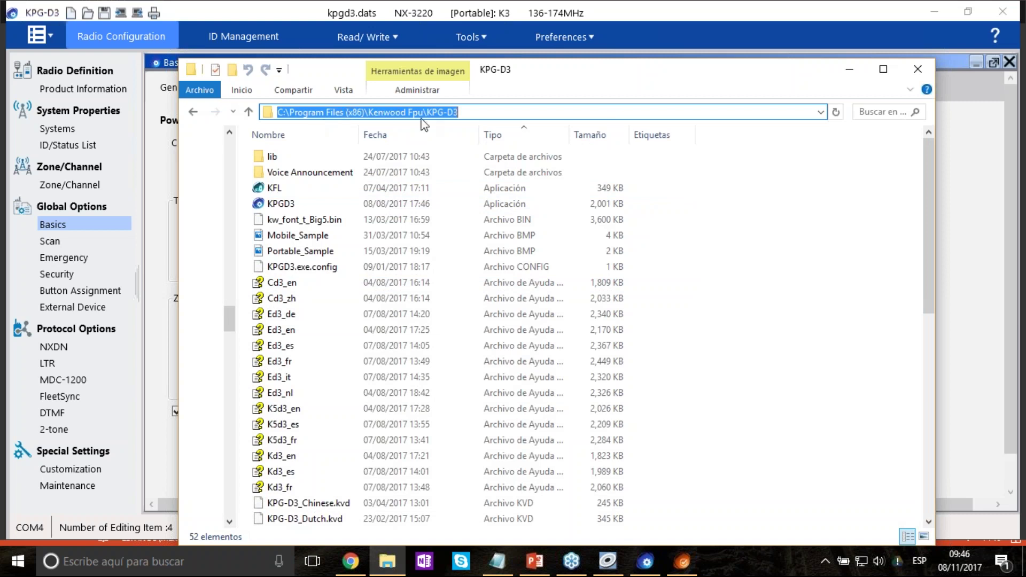
{"action": "left_click_drag", "start_coordinate": [471, 110], "coordinate": [427, 104]}
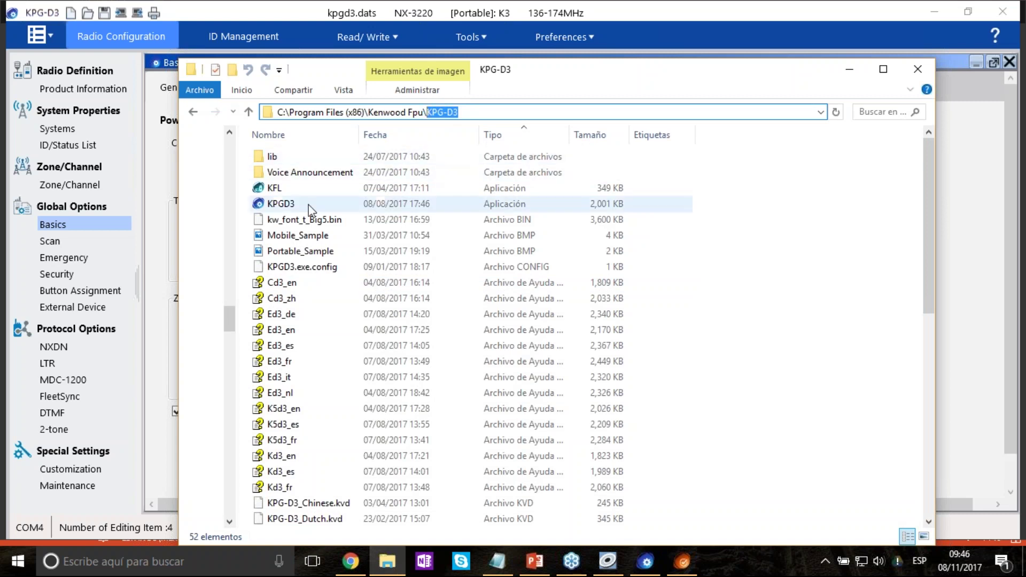
{"action": "double_click", "coordinate": [259, 190]}
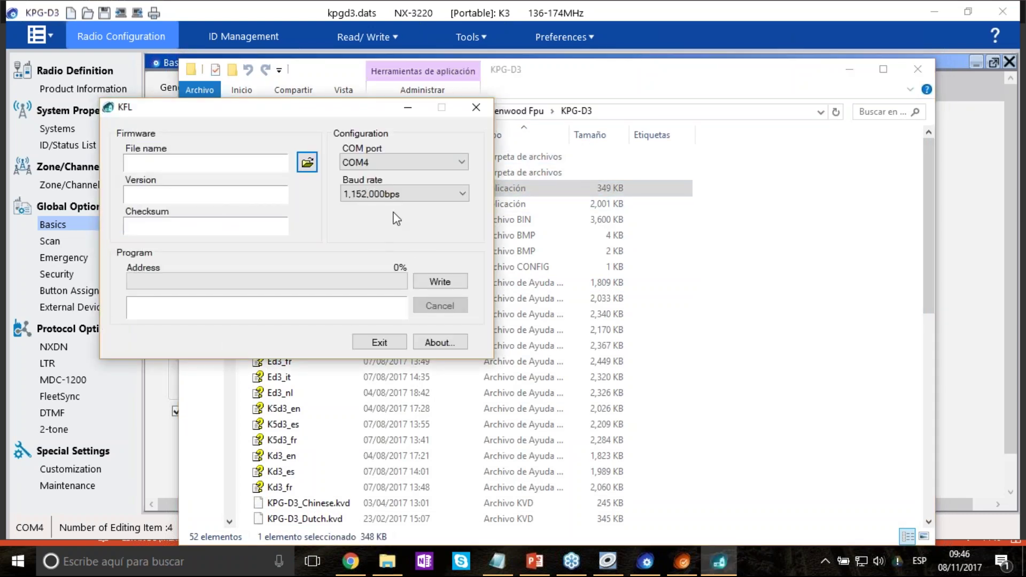
Reposition the KFL window, exit it, and minimise File Explorer to return to KPG-D3.
{"action": "left_click_drag", "start_coordinate": [341, 110], "coordinate": [734, 198]}
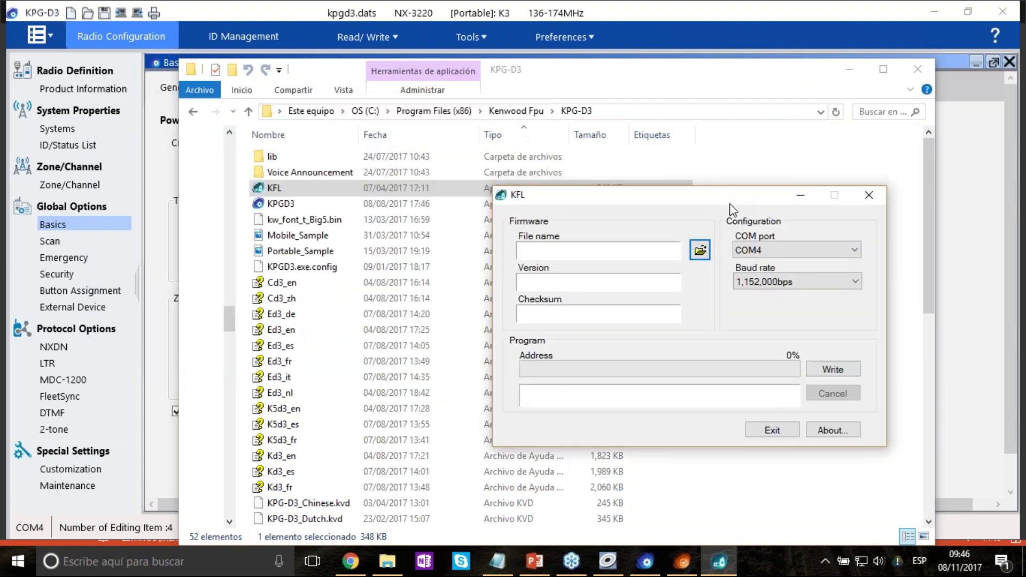
{"action": "left_click_drag", "start_coordinate": [718, 206], "coordinate": [476, 217]}
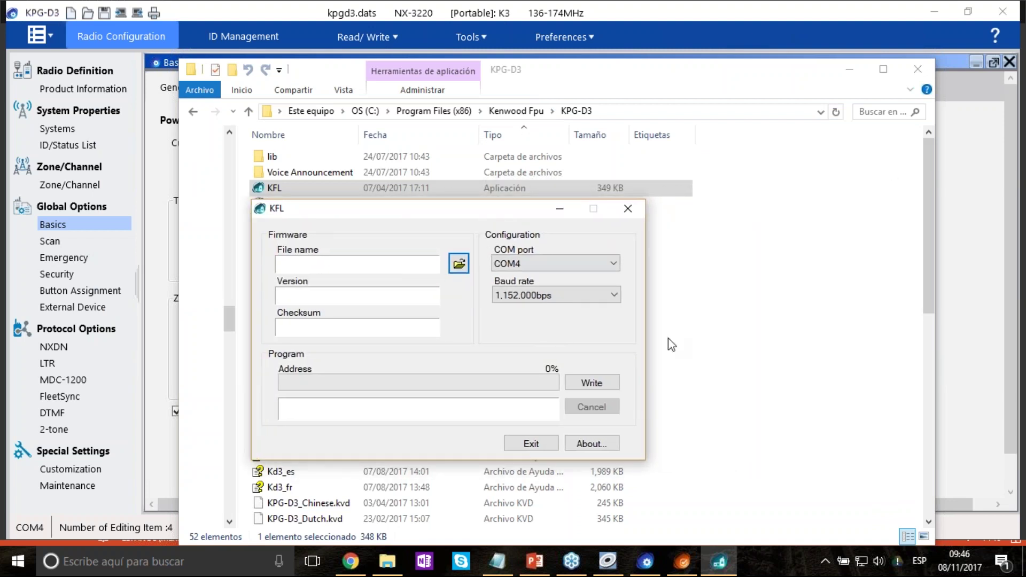
{"action": "mouse_move", "coordinate": [478, 220]}
{"action": "left_mouse_down"}
{"action": "mouse_move", "coordinate": [551, 221]}
{"action": "mouse_move", "coordinate": [483, 219]}
{"action": "left_mouse_up"}
{"action": "left_click", "coordinate": [551, 443]}
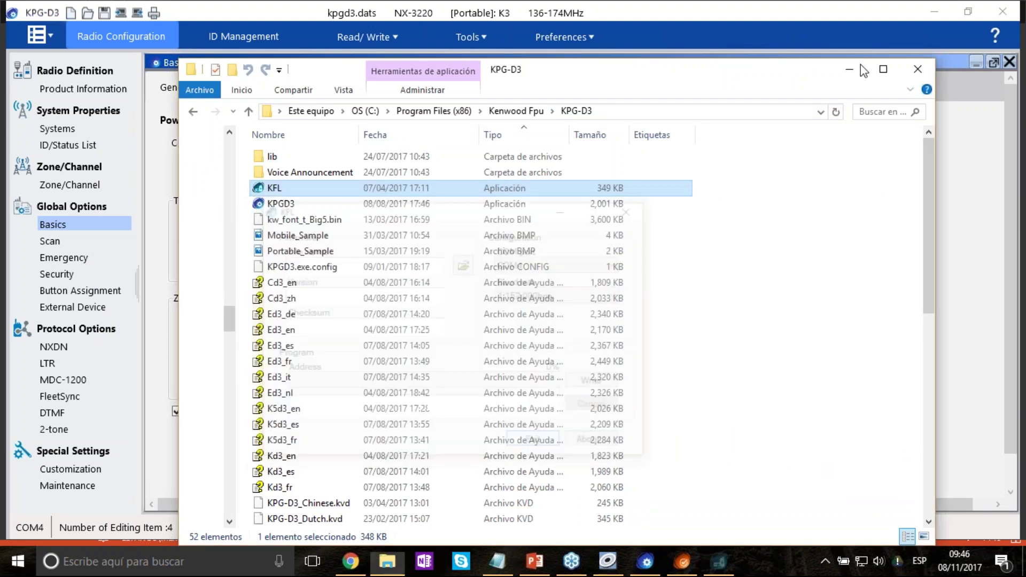
{"action": "left_click", "coordinate": [855, 67]}
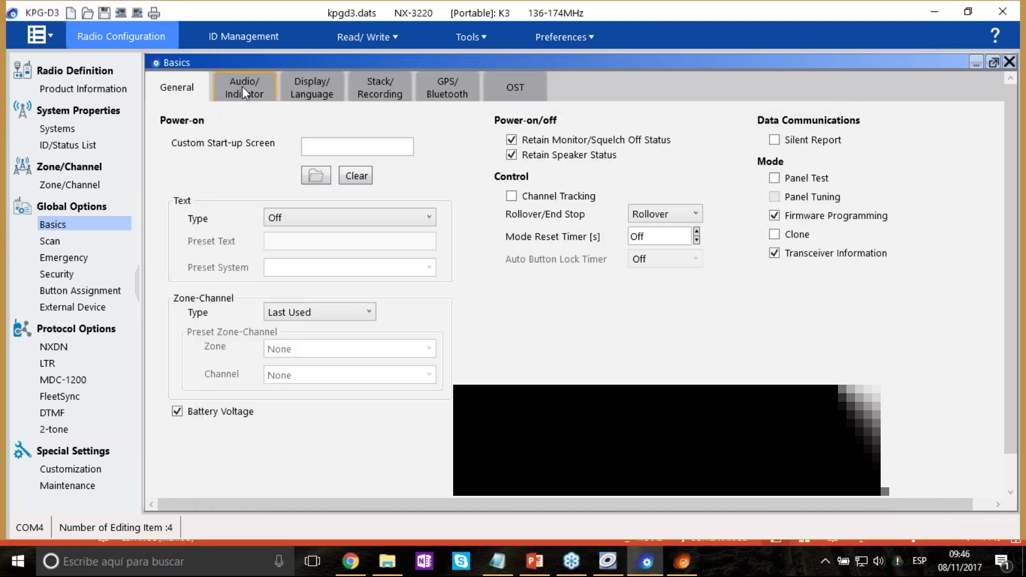
On the Audio/Indicator tab, enable the light bar for Channel Select and Speaker Unmute.
{"action": "left_click", "coordinate": [242, 87]}
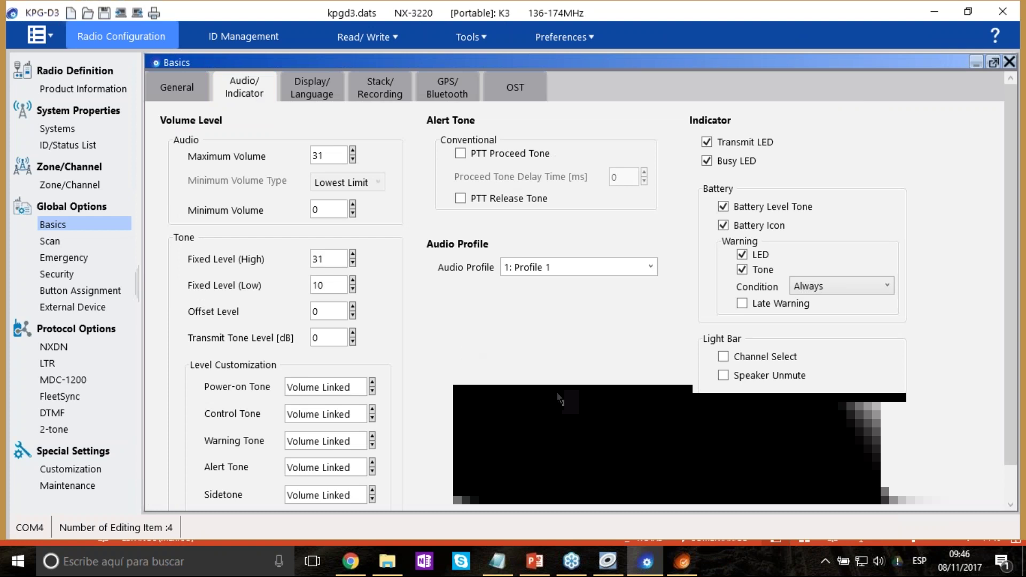
{"action": "scroll", "coordinate": [503, 386], "scroll_direction": "down", "scroll_amount": 1}
{"action": "scroll", "coordinate": [503, 386], "scroll_direction": "up", "scroll_amount": 1}
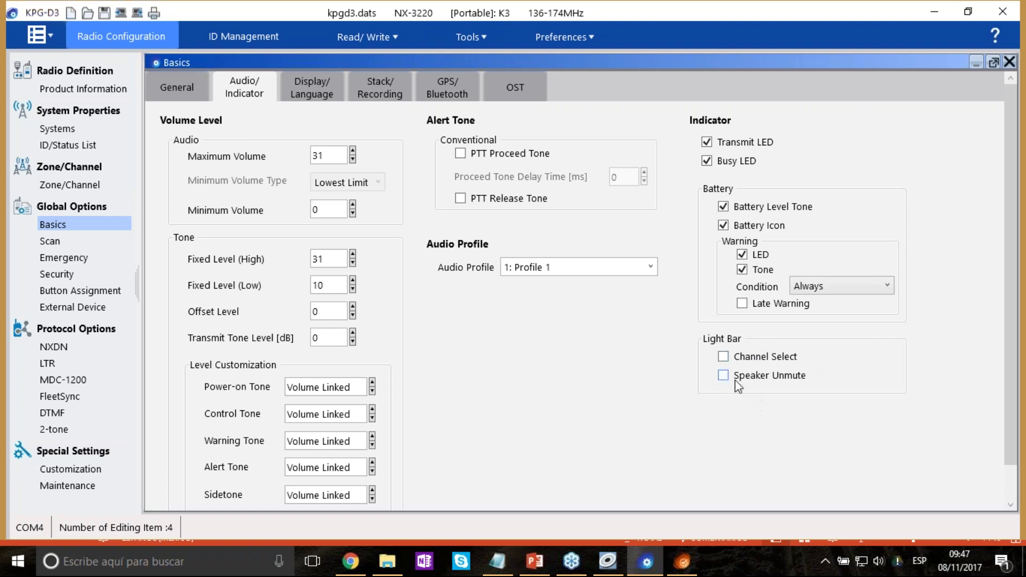
{"action": "left_click", "coordinate": [726, 356]}
{"action": "left_click", "coordinate": [724, 376]}
In Zone/Channel Information, set Zona 2's channels 1–3 light bar colours to Yellow, Red and Blue.
{"action": "left_click", "coordinate": [92, 186]}
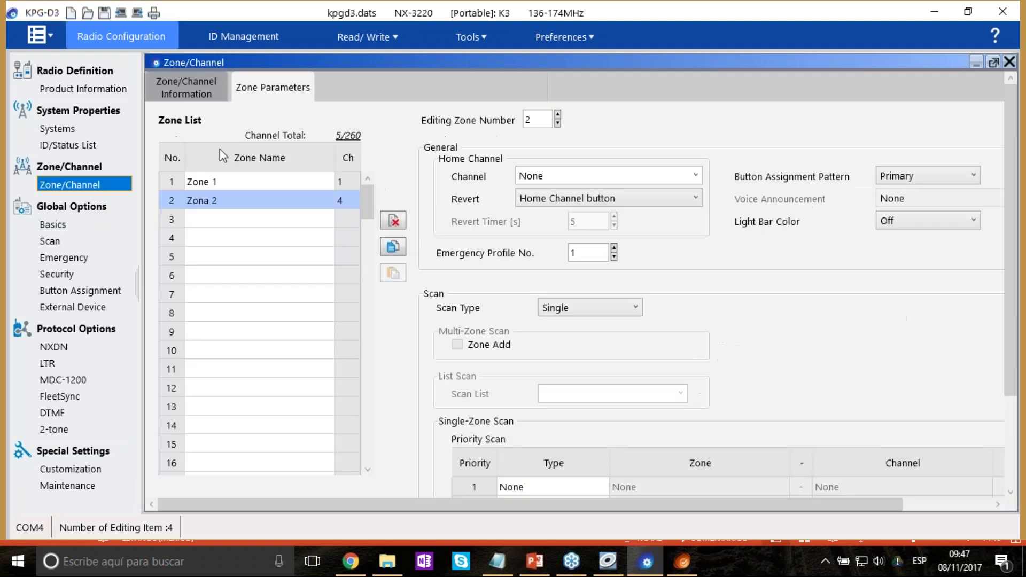
{"action": "left_click", "coordinate": [198, 98]}
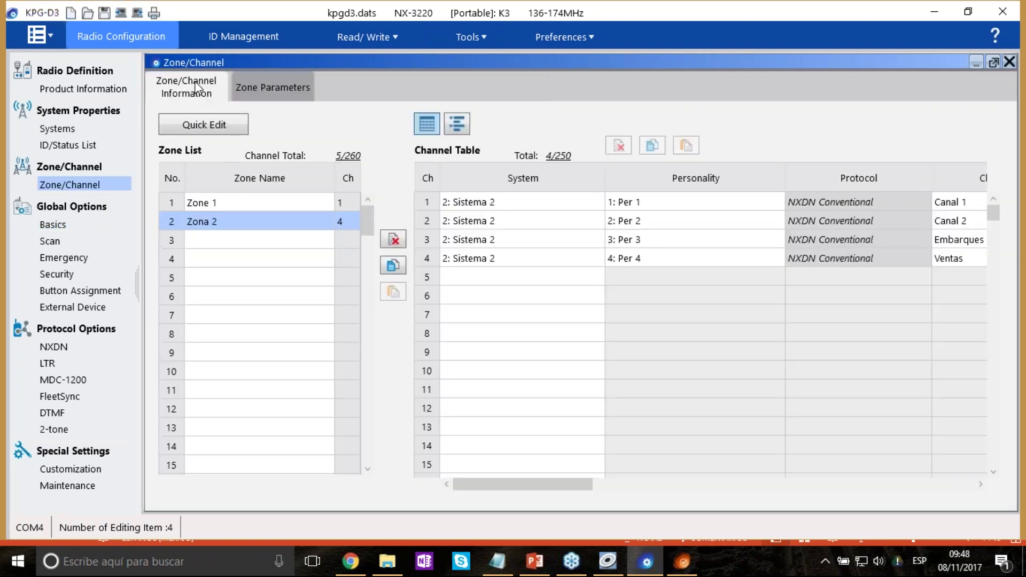
{"action": "left_click_drag", "start_coordinate": [585, 487], "coordinate": [802, 453]}
{"action": "left_click", "coordinate": [777, 200]}
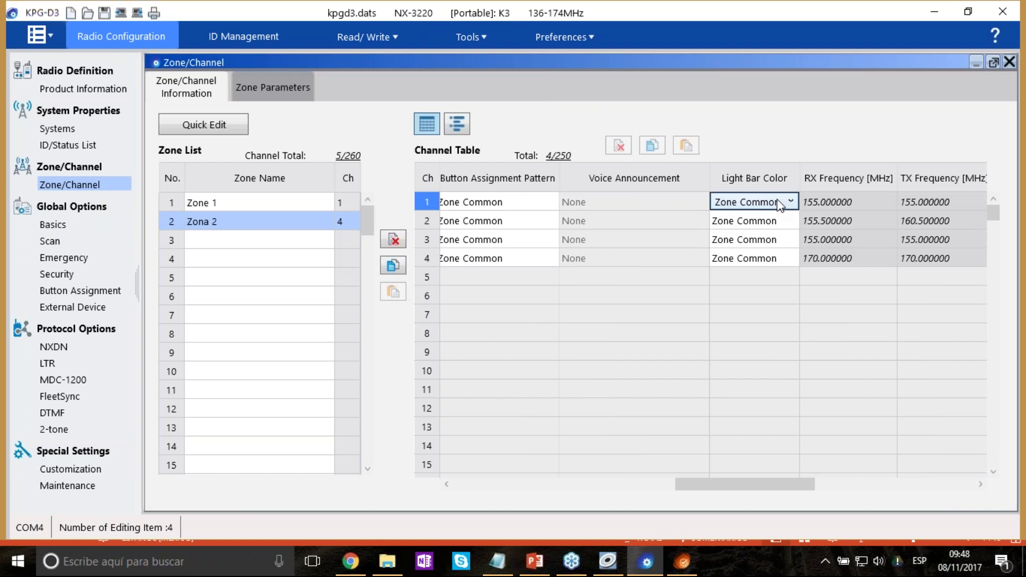
{"action": "left_click", "coordinate": [796, 201]}
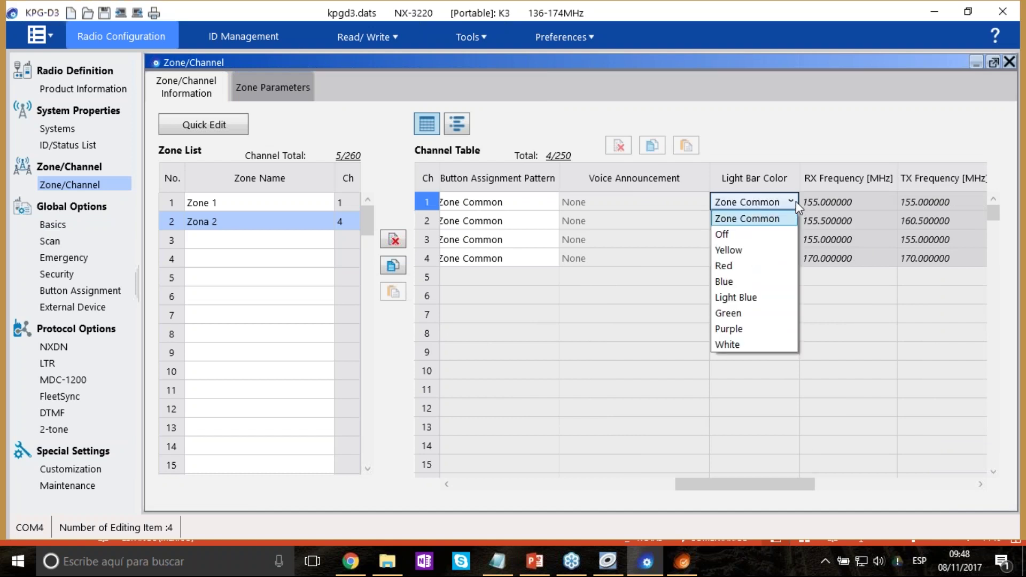
{"action": "left_click", "coordinate": [749, 250]}
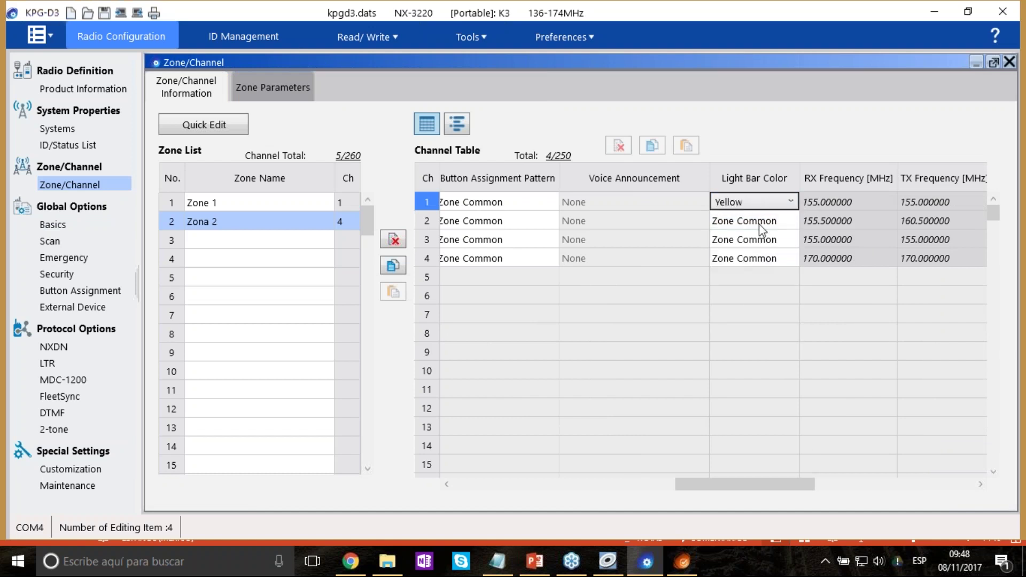
{"action": "left_click", "coordinate": [794, 223]}
{"action": "left_click", "coordinate": [727, 281]}
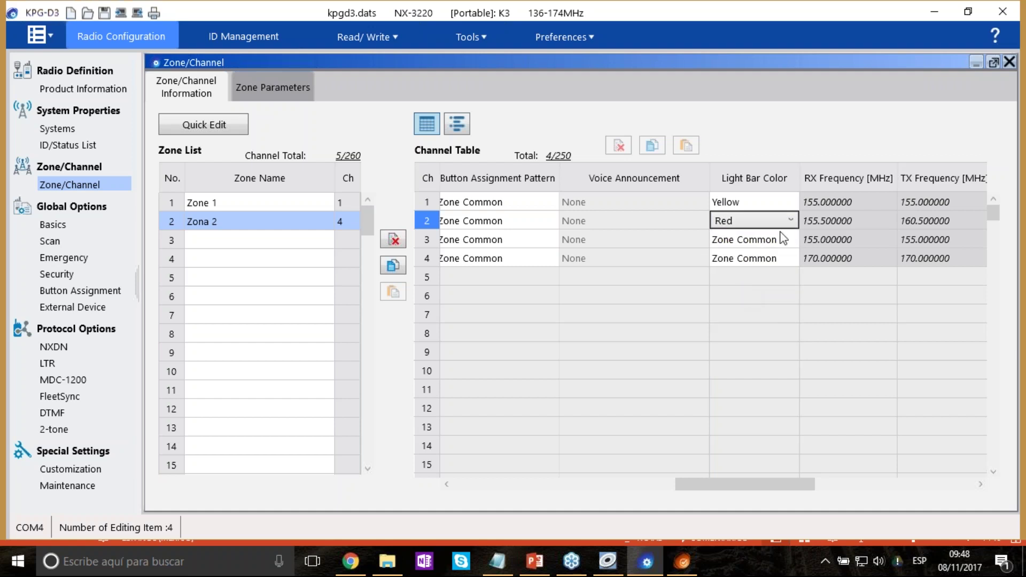
{"action": "left_click", "coordinate": [793, 240]}
{"action": "left_click", "coordinate": [793, 239]}
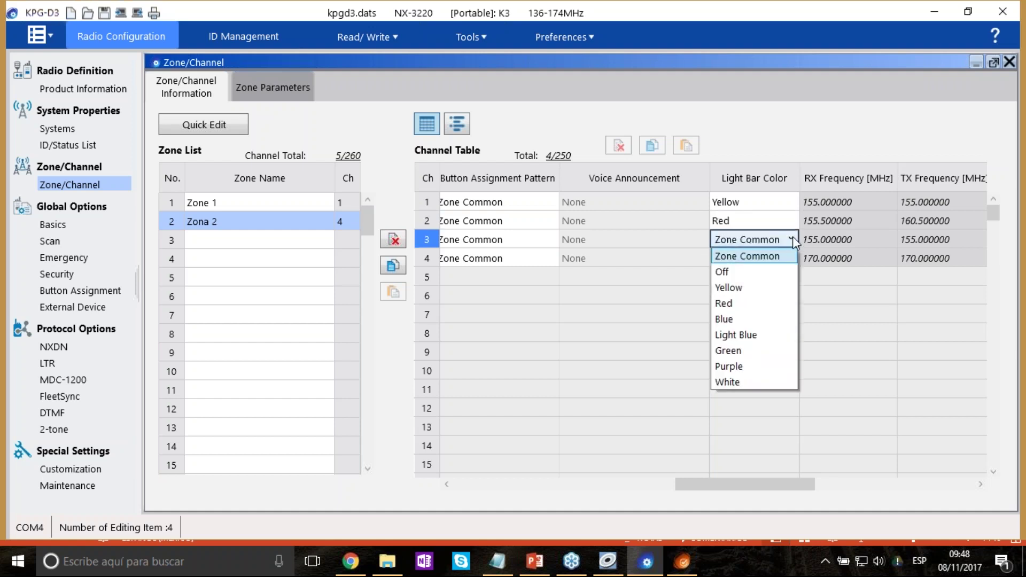
{"action": "left_click", "coordinate": [737, 323]}
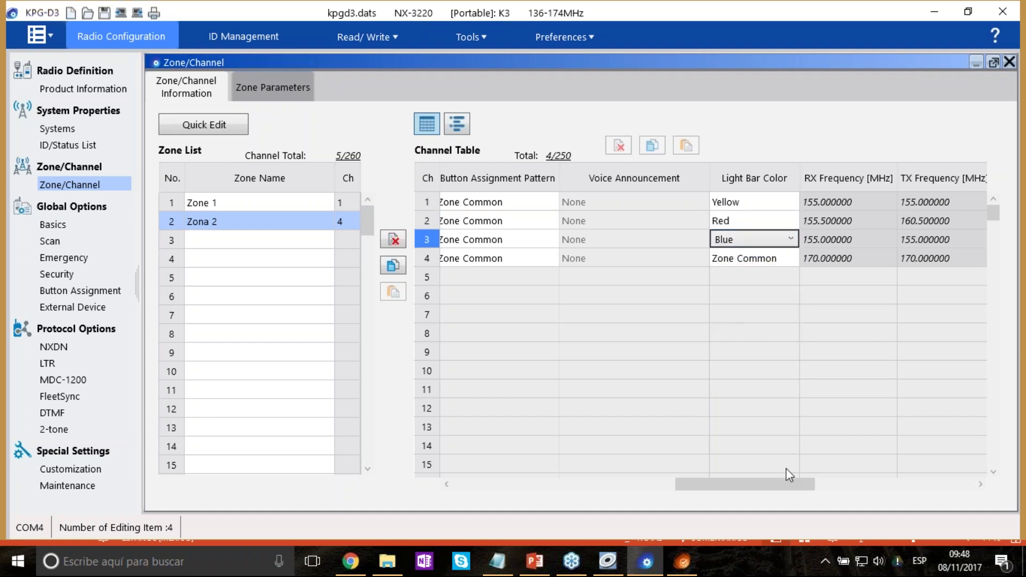
{"action": "left_click", "coordinate": [770, 358]}
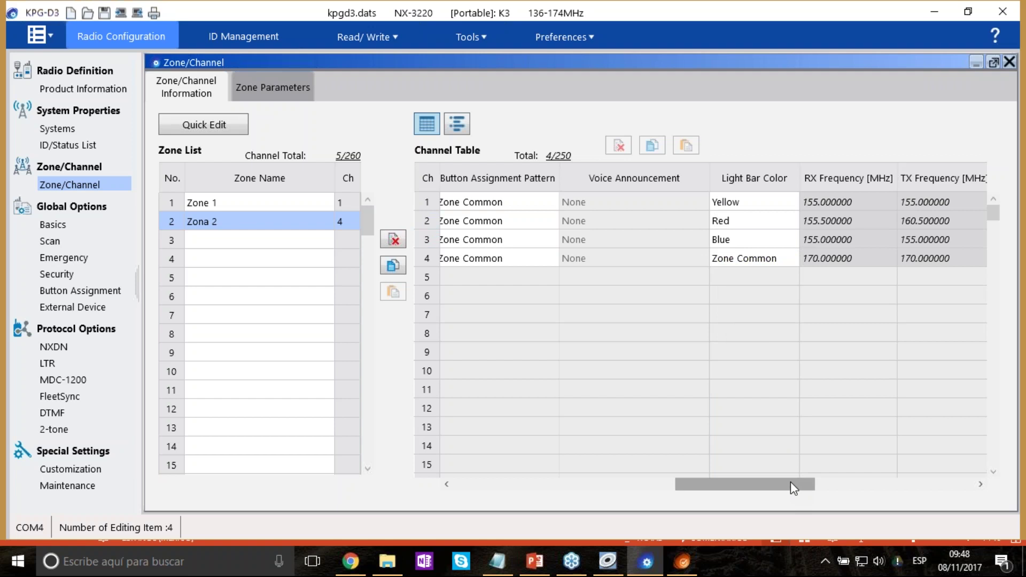
{"action": "left_click_drag", "start_coordinate": [790, 483], "coordinate": [790, 486]}
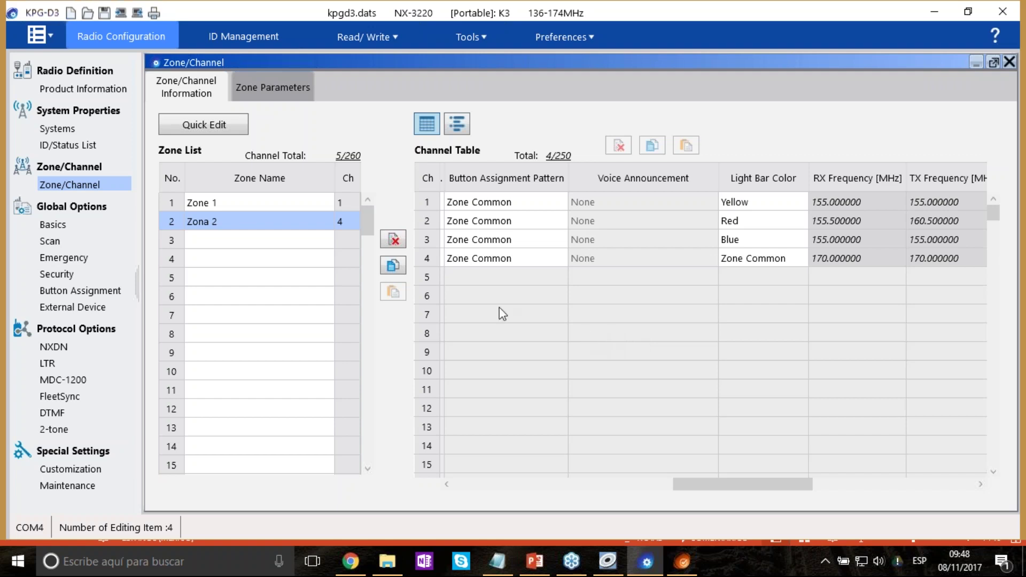
On Display/Language, change Language 1 and accept the display-customization reset warning.
{"action": "left_click", "coordinate": [62, 227]}
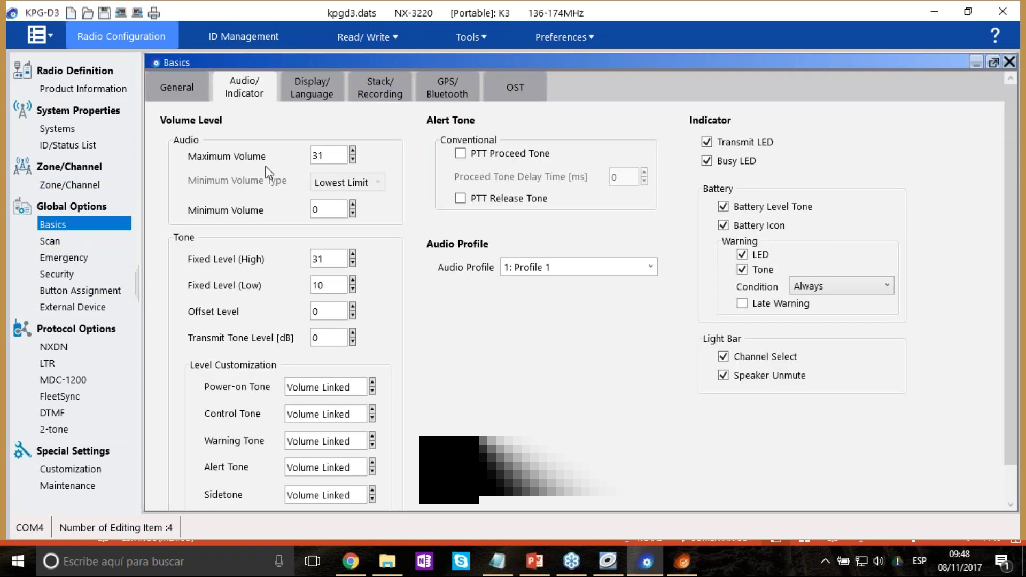
{"action": "left_click", "coordinate": [322, 97]}
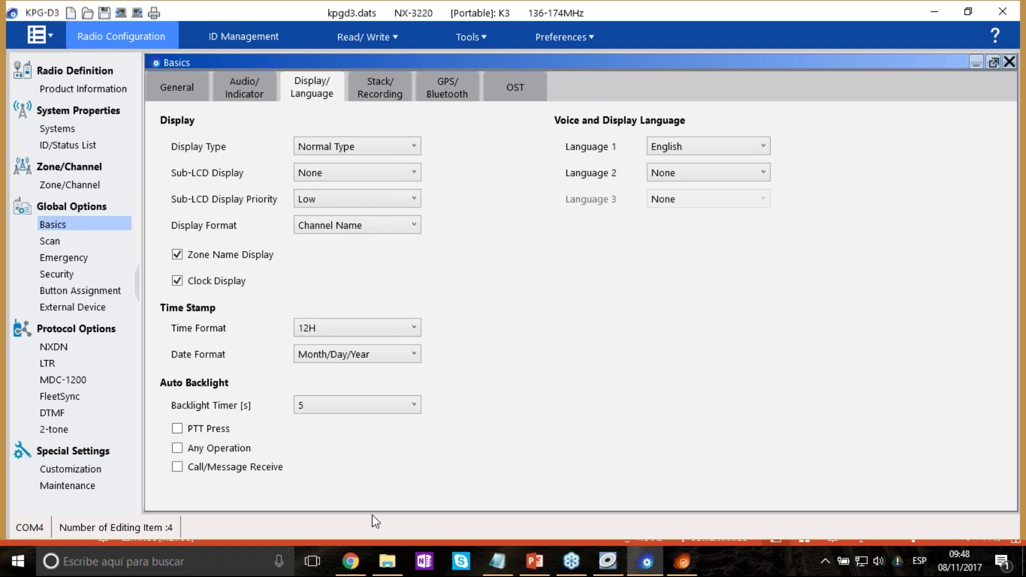
{"action": "left_click", "coordinate": [699, 150]}
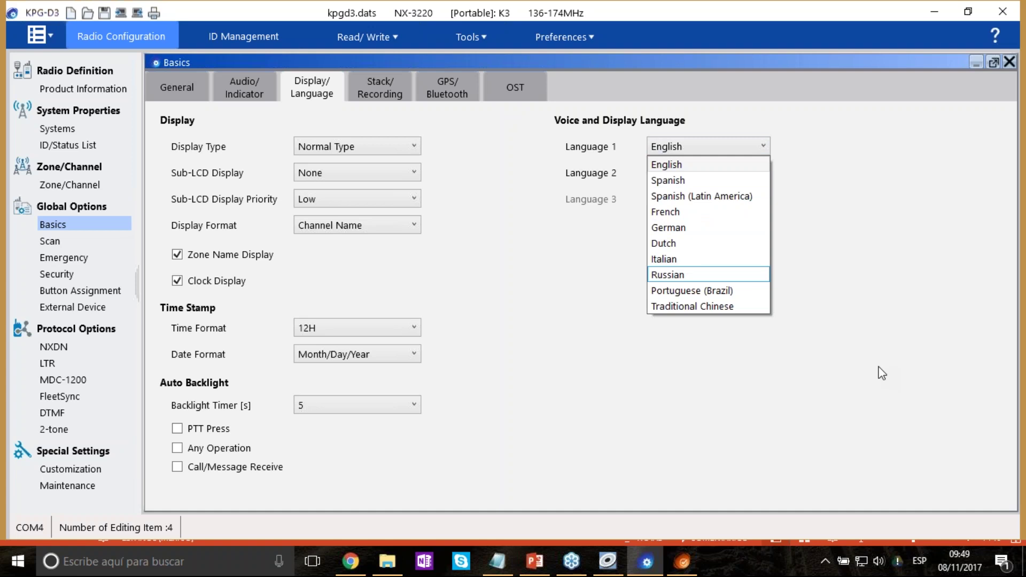
{"action": "left_click", "coordinate": [679, 194]}
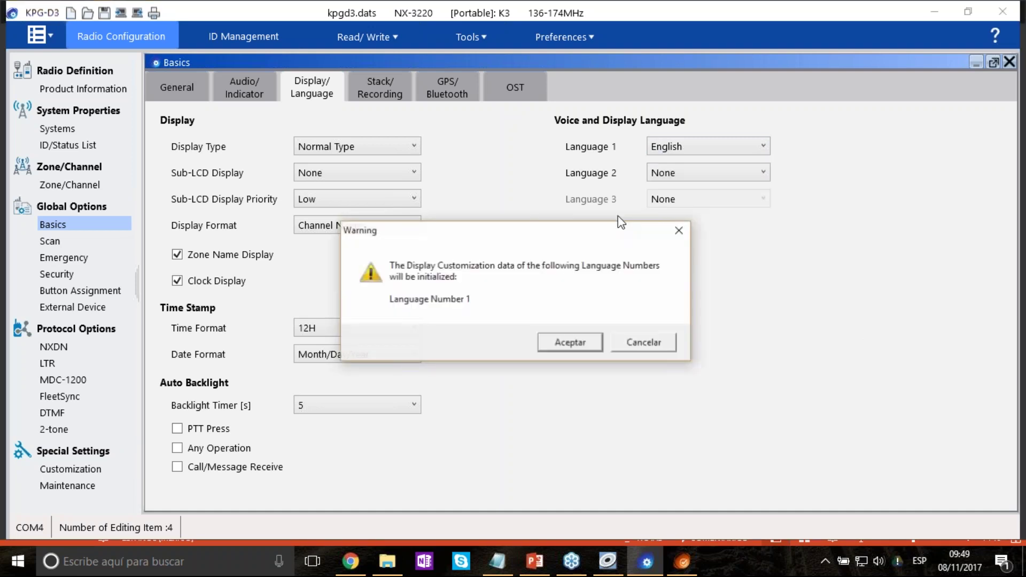
{"action": "left_click", "coordinate": [585, 345]}
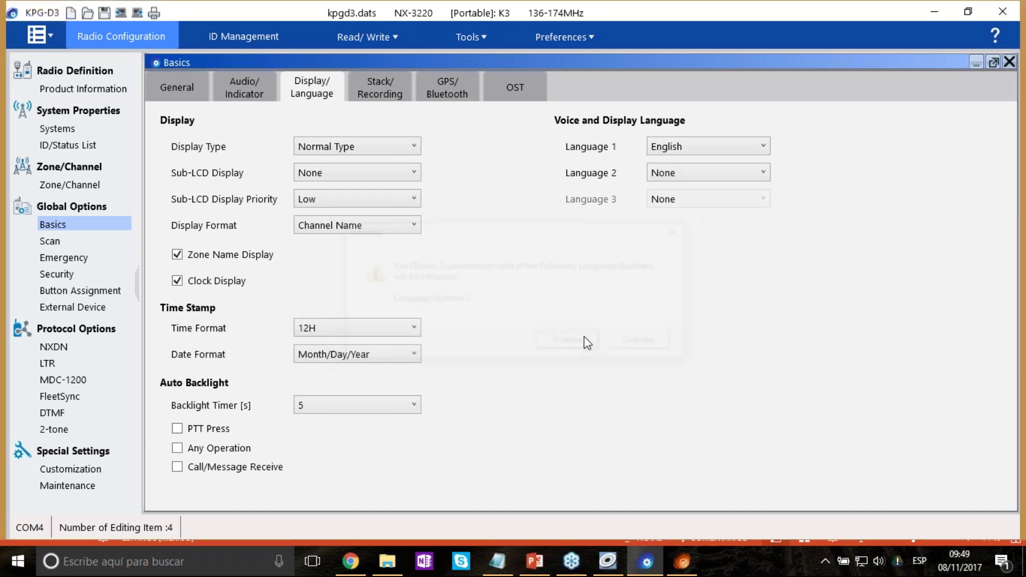
{"action": "left_click", "coordinate": [379, 97]}
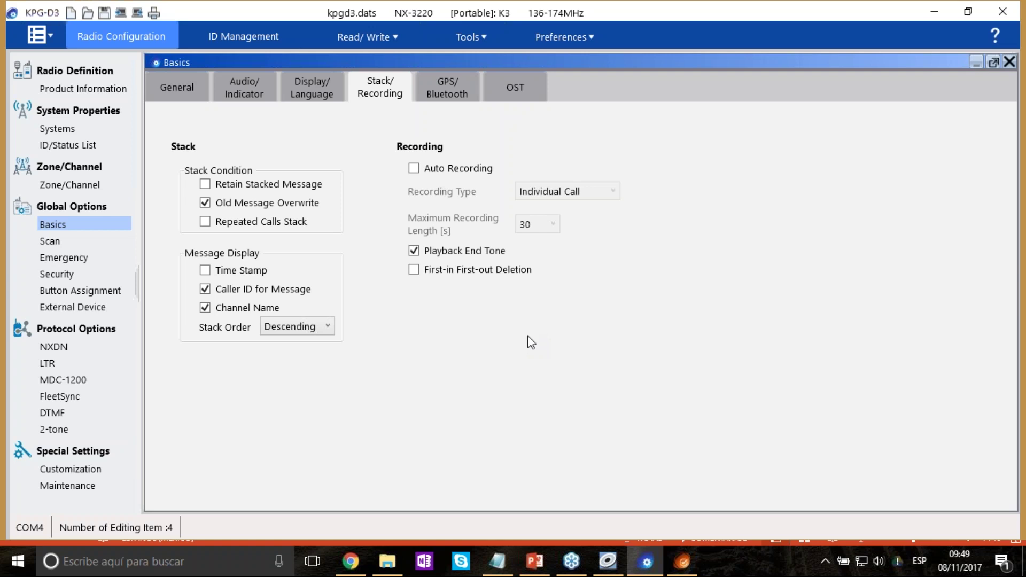
Turn on Auto Recording with Recording Type All TX/RX Audio and 30 s maximum length.
{"action": "left_click", "coordinate": [414, 169]}
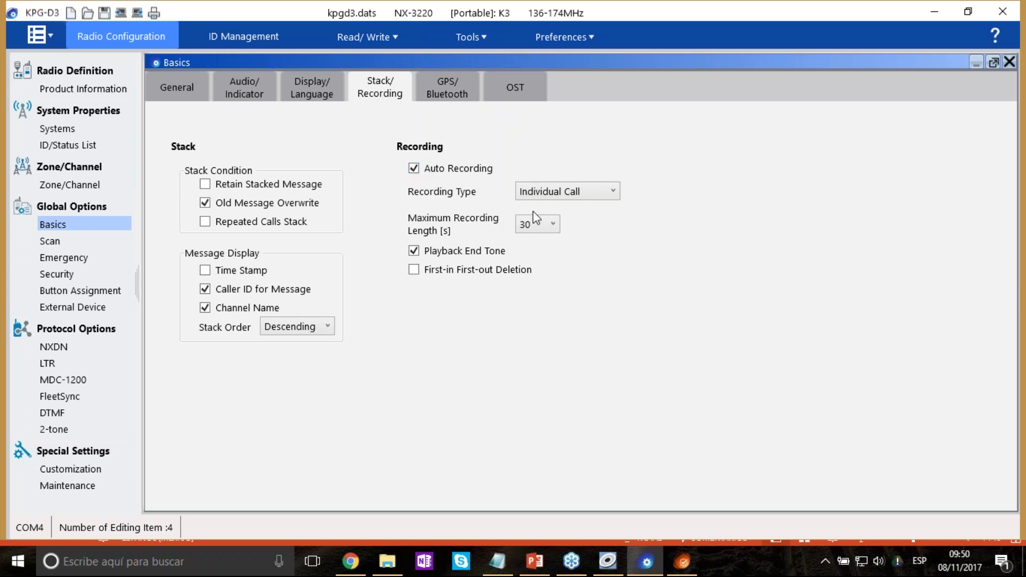
{"action": "left_click", "coordinate": [601, 191]}
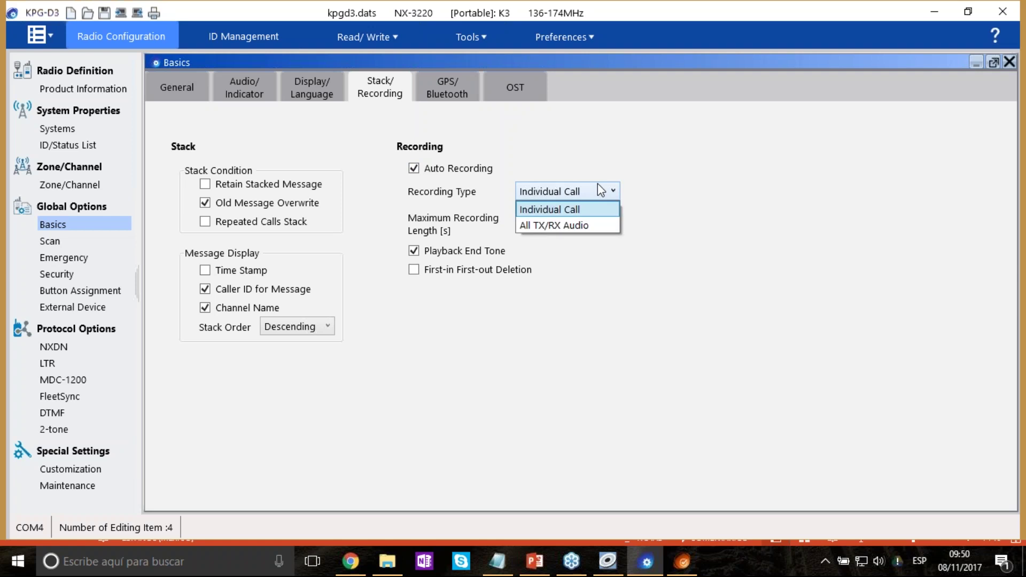
{"action": "left_click", "coordinate": [609, 226]}
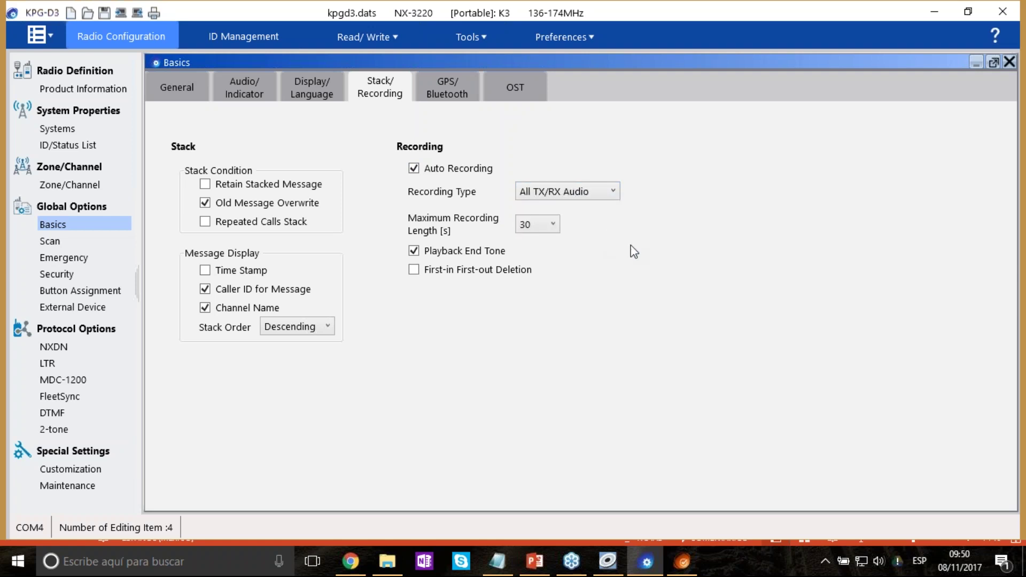
{"action": "left_click", "coordinate": [441, 86]}
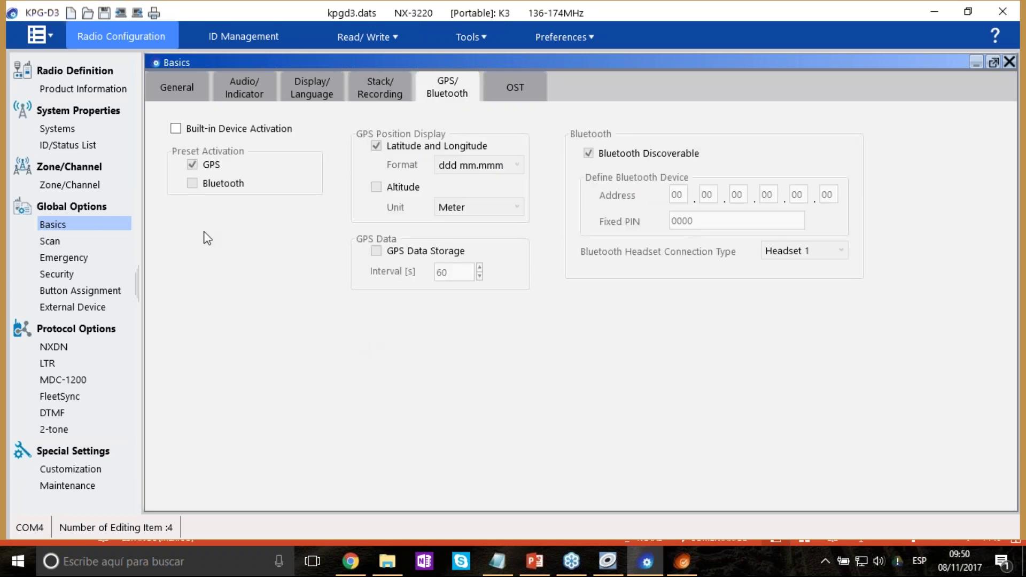
Enable Built-in Device Activation and preset both GPS and Bluetooth to activate.
{"action": "left_click", "coordinate": [176, 129]}
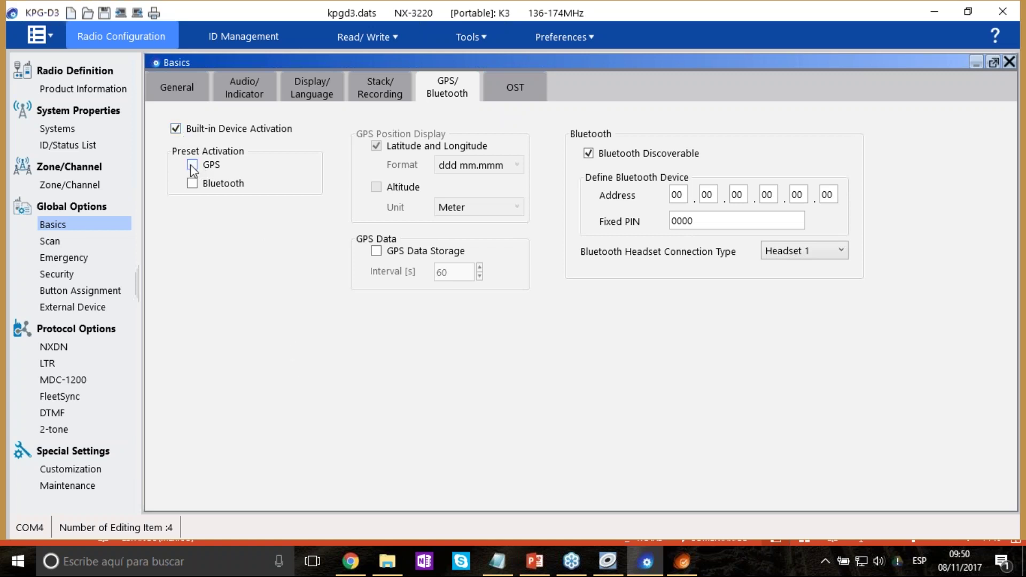
{"action": "left_click", "coordinate": [193, 183]}
{"action": "left_click", "coordinate": [191, 166]}
{"action": "left_click", "coordinate": [192, 183]}
{"action": "left_click", "coordinate": [194, 184]}
Browse the Scan General, Single-Zone Scan and Multi-Zone Scan tabs before returning to List Scan.
{"action": "left_click", "coordinate": [60, 241]}
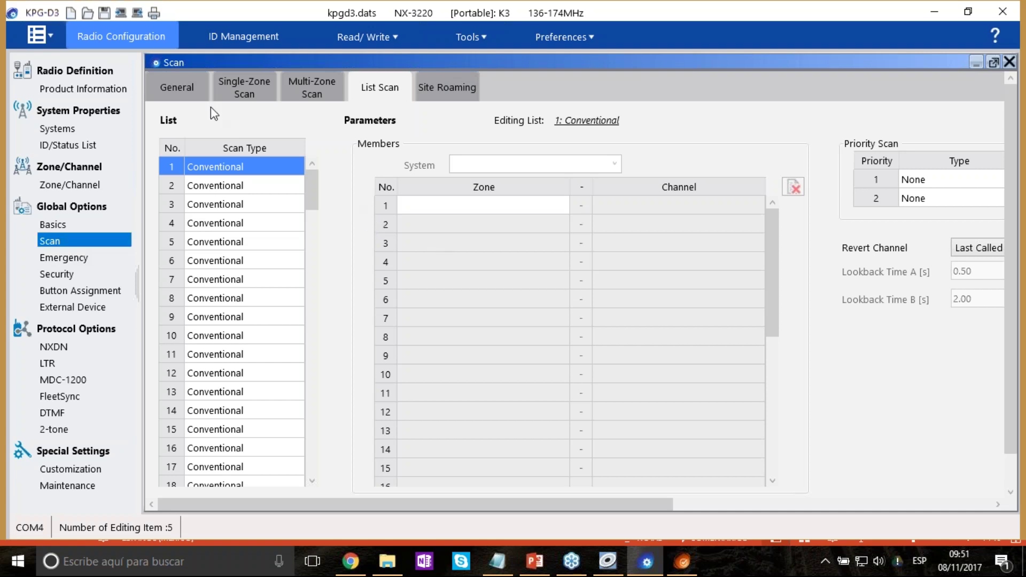
{"action": "left_click", "coordinate": [188, 95]}
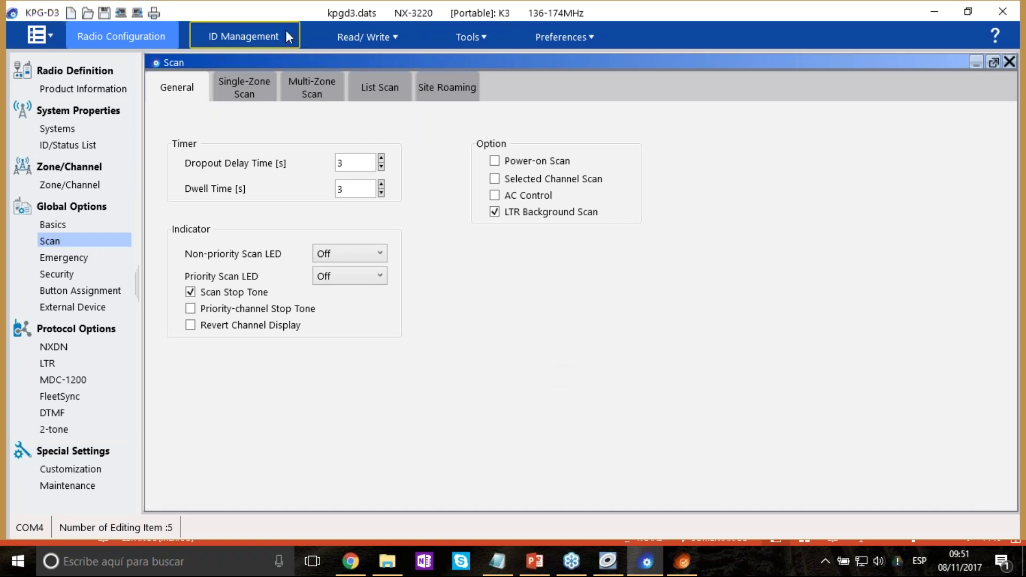
{"action": "left_click", "coordinate": [248, 89]}
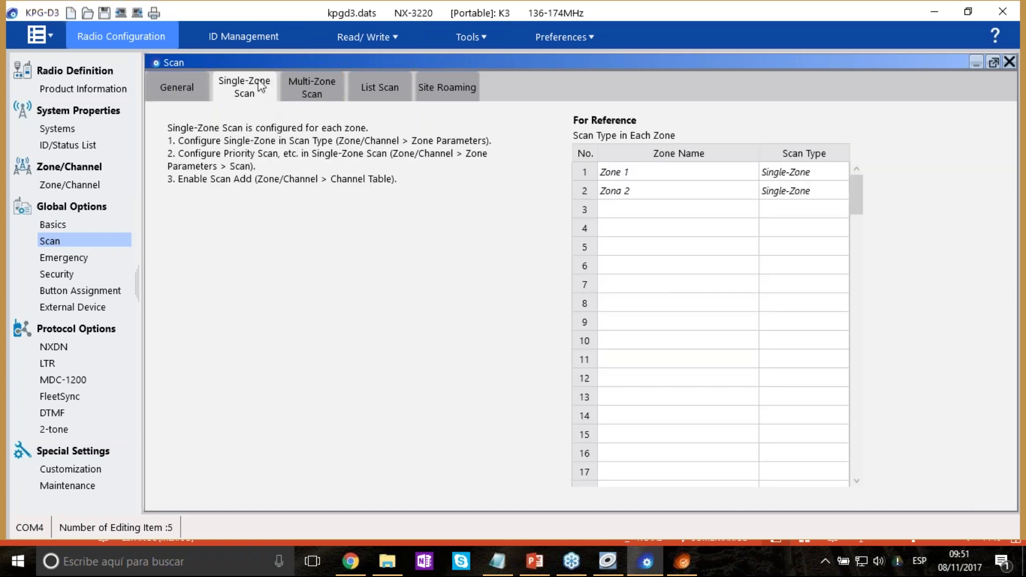
{"action": "left_click", "coordinate": [320, 96]}
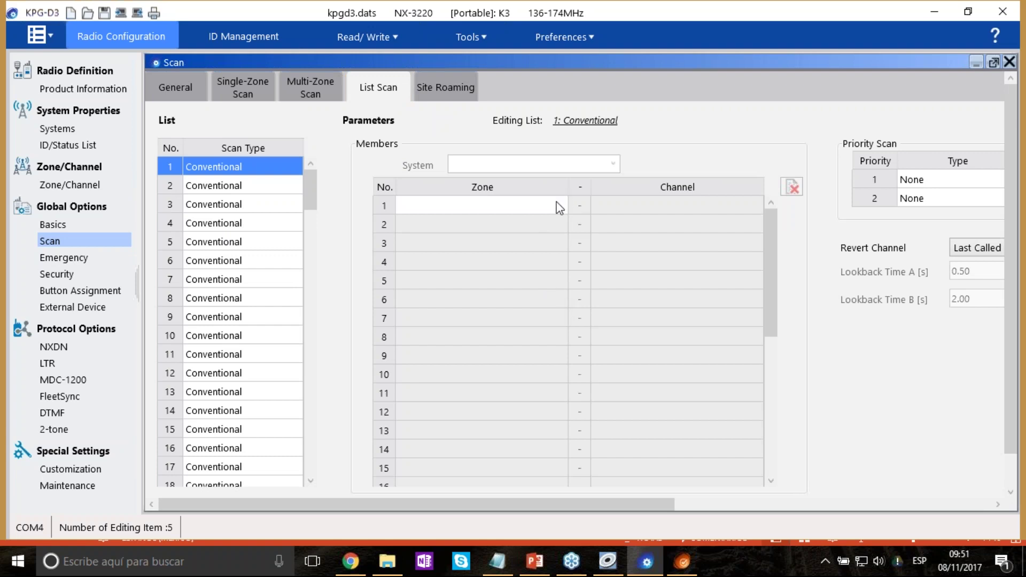
Add Zone 1 / Canal 1 as scan list 1's first member.
{"action": "left_click", "coordinate": [536, 203]}
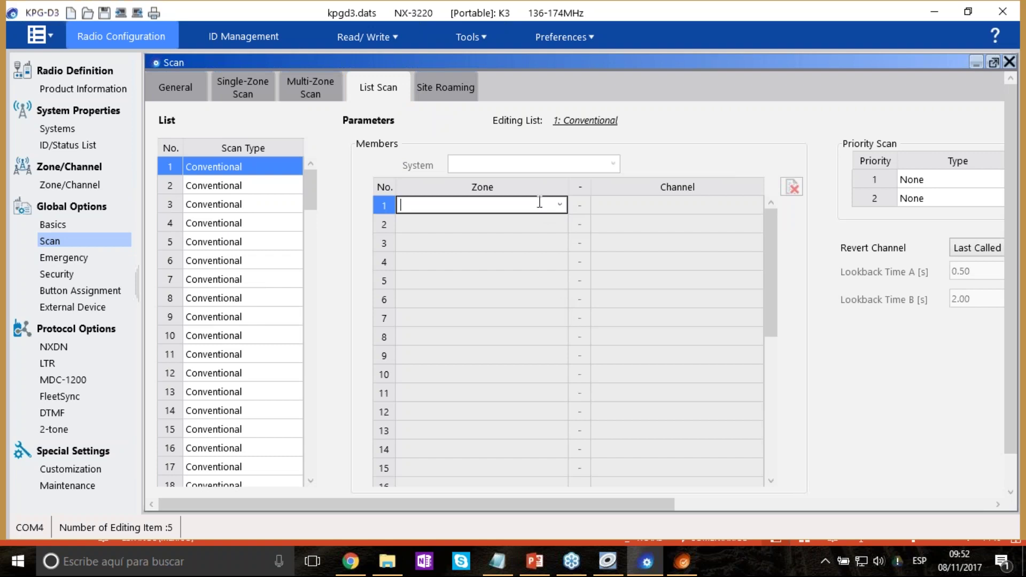
{"action": "left_click", "coordinate": [554, 206]}
{"action": "left_click", "coordinate": [499, 223]}
{"action": "left_click", "coordinate": [731, 205]}
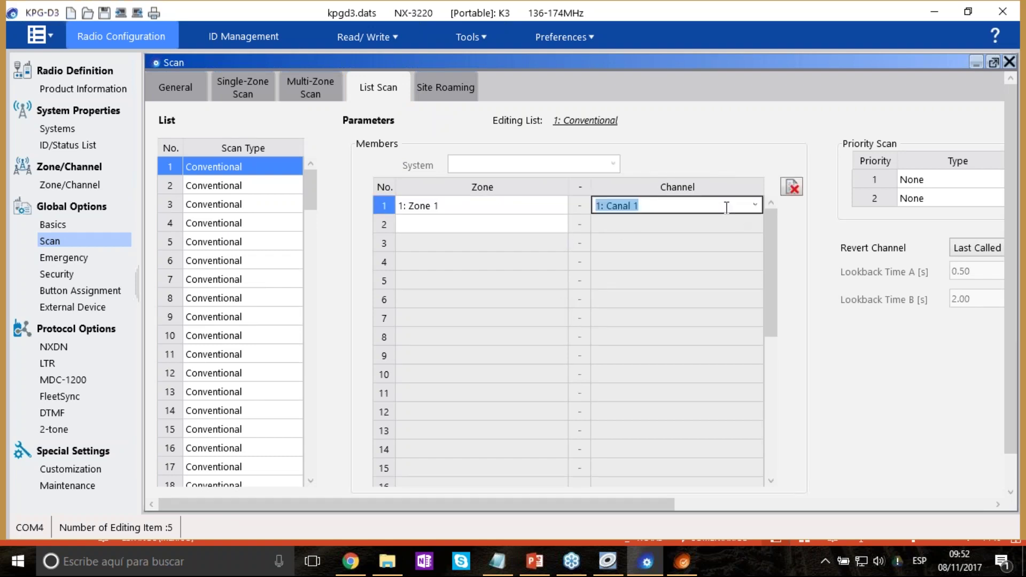
{"action": "left_click", "coordinate": [755, 206]}
{"action": "left_click", "coordinate": [755, 206]}
Add Zona 2 / Canal 1 as the second scan member.
{"action": "left_click", "coordinate": [561, 224]}
{"action": "left_click", "coordinate": [560, 224]}
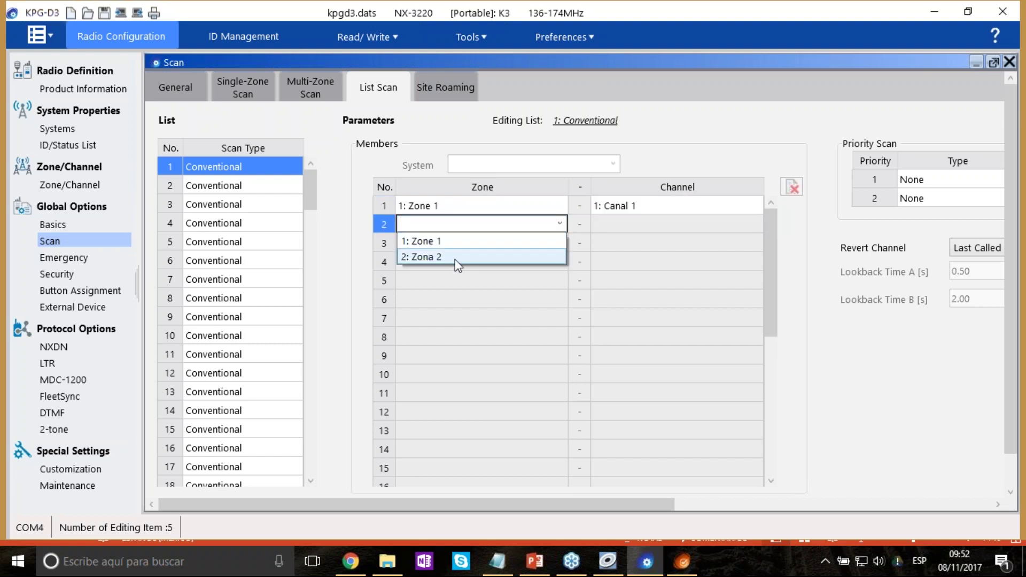
{"action": "left_click", "coordinate": [455, 257]}
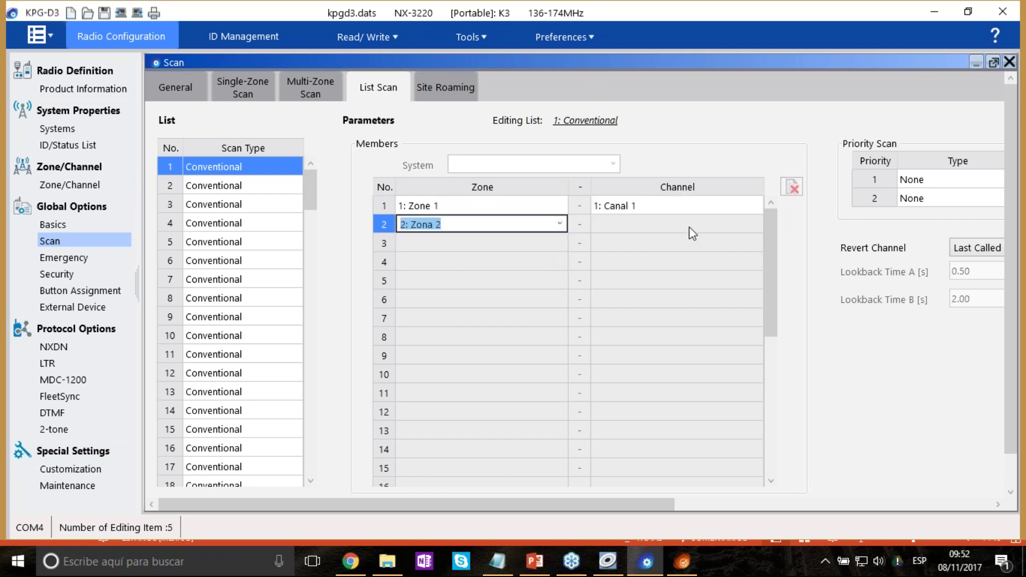
{"action": "left_click", "coordinate": [758, 223]}
{"action": "left_click", "coordinate": [758, 223]}
{"action": "left_click", "coordinate": [757, 223]}
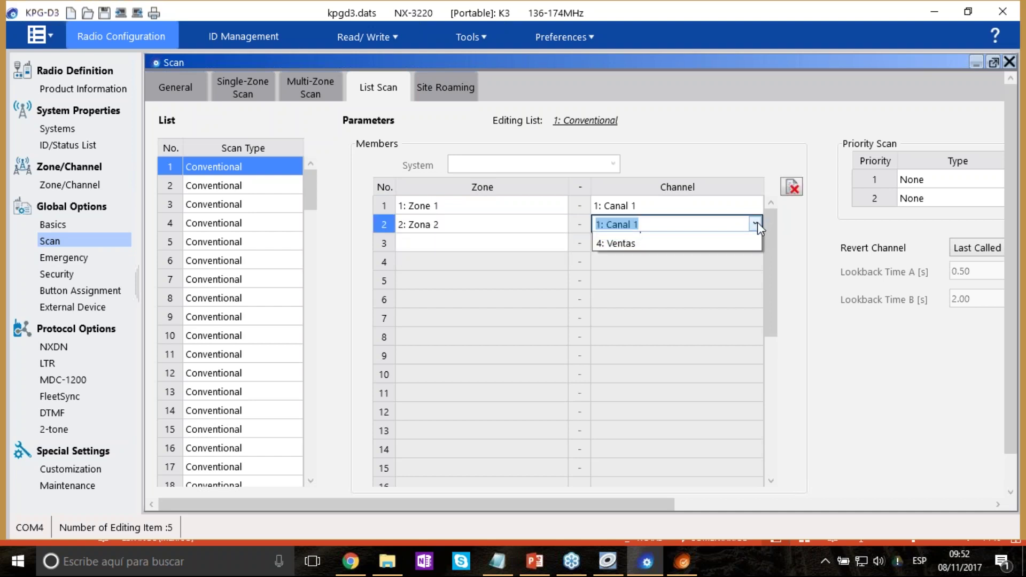
{"action": "left_click", "coordinate": [620, 240]}
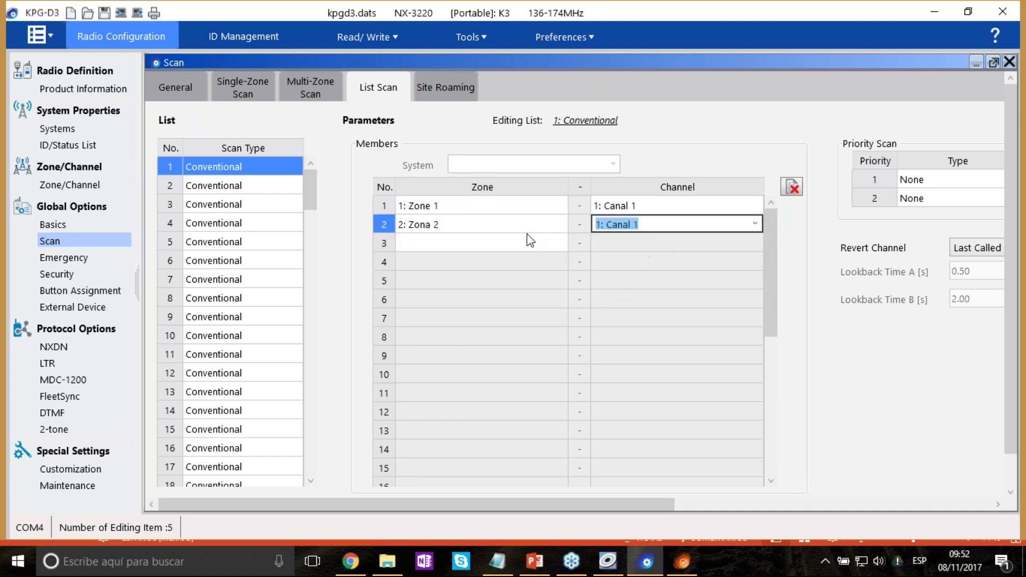
Add Zona 2 / Embarques as the third scan member.
{"action": "left_click", "coordinate": [552, 247]}
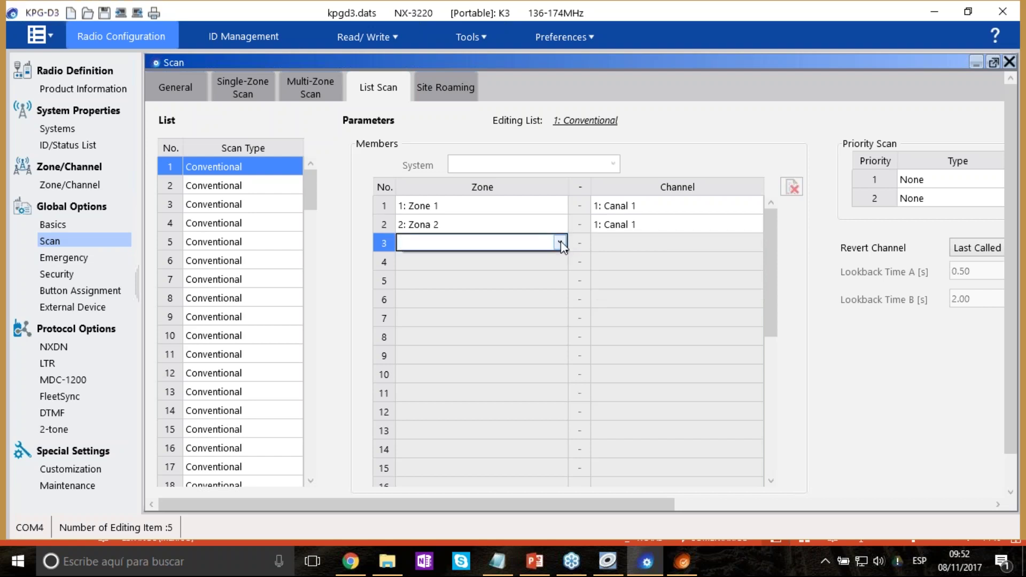
{"action": "left_click", "coordinate": [559, 242]}
{"action": "left_click", "coordinate": [476, 275]}
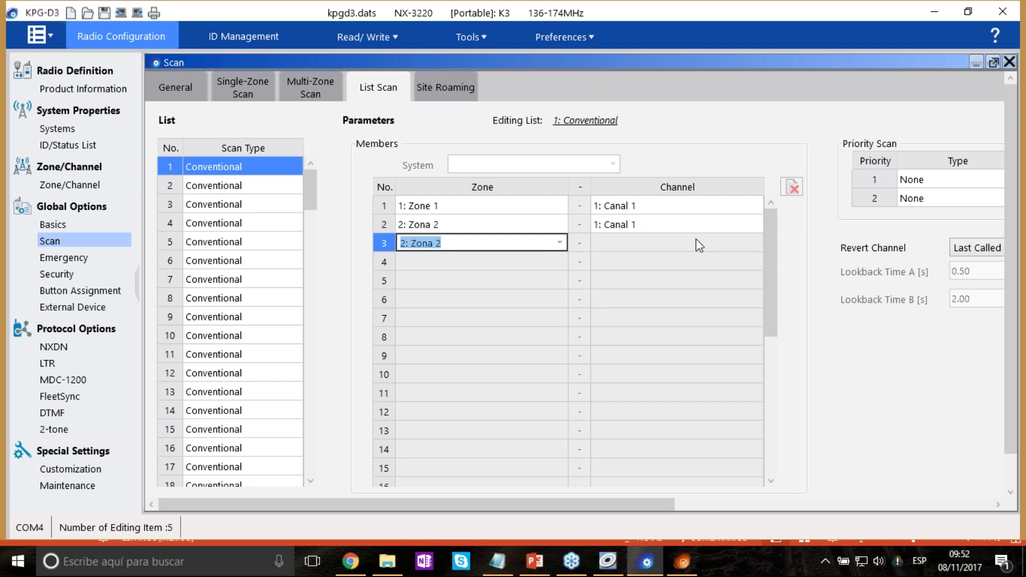
{"action": "key", "text": "Return"}
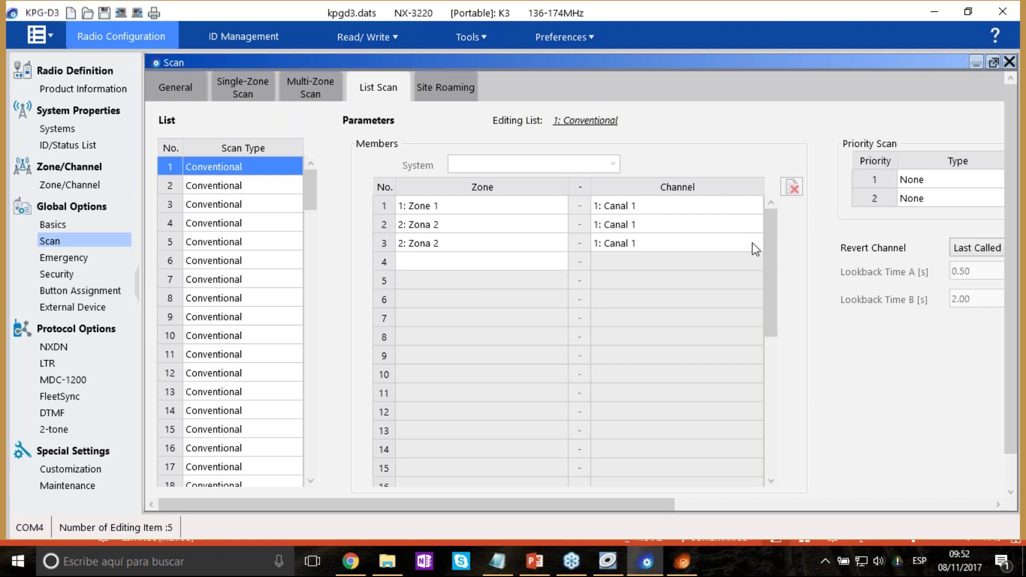
{"action": "left_click", "coordinate": [754, 247]}
{"action": "left_click", "coordinate": [752, 243]}
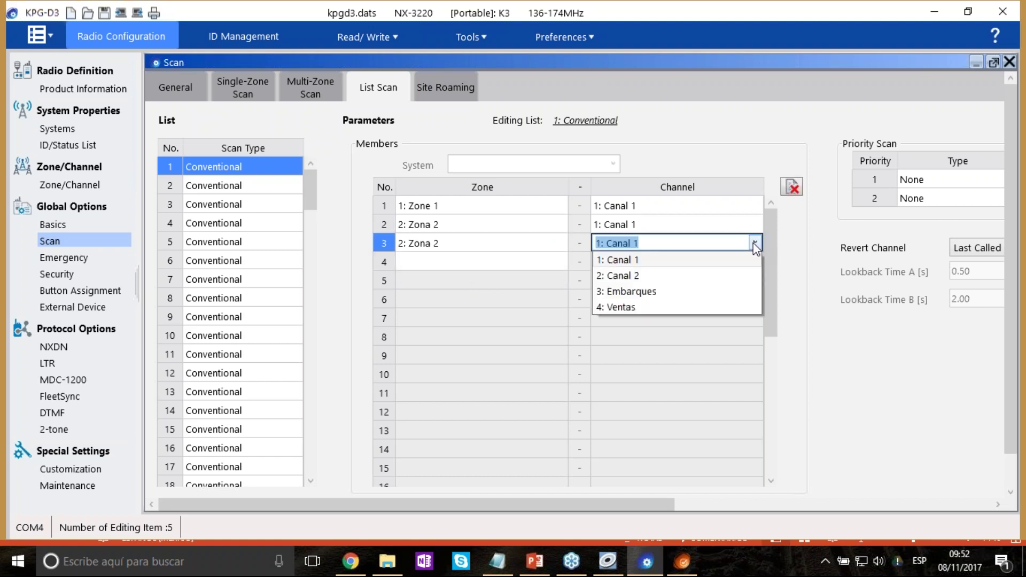
{"action": "left_click", "coordinate": [645, 298]}
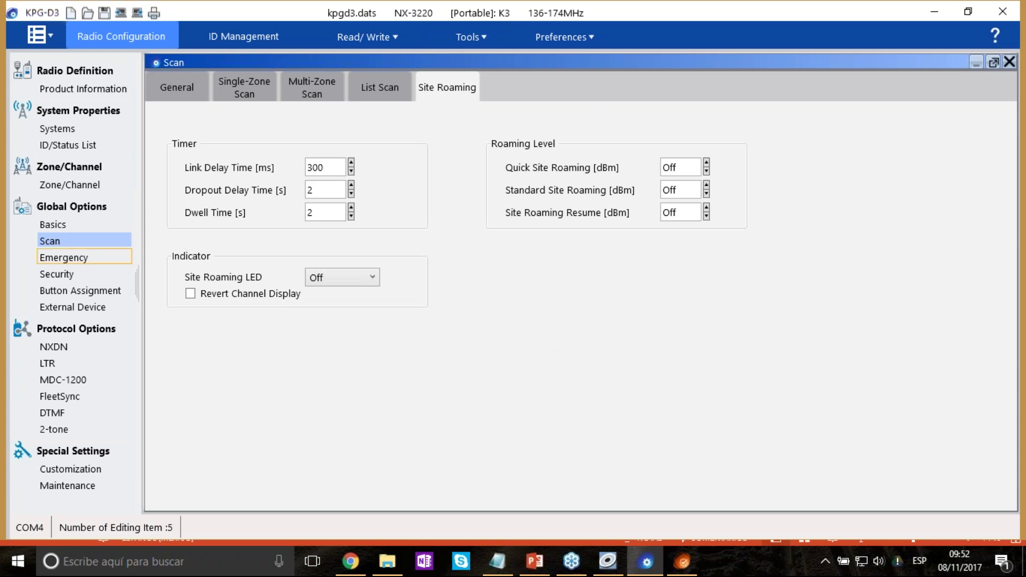
In the Emergency settings, set Emergency Display to Emergency Channel.
{"action": "left_click", "coordinate": [64, 257]}
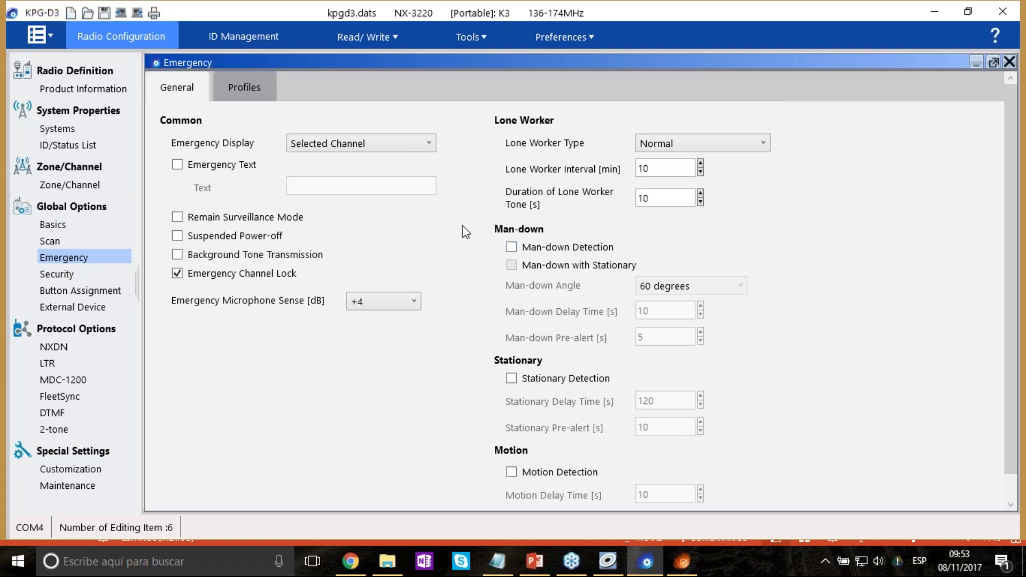
{"action": "left_click", "coordinate": [411, 142]}
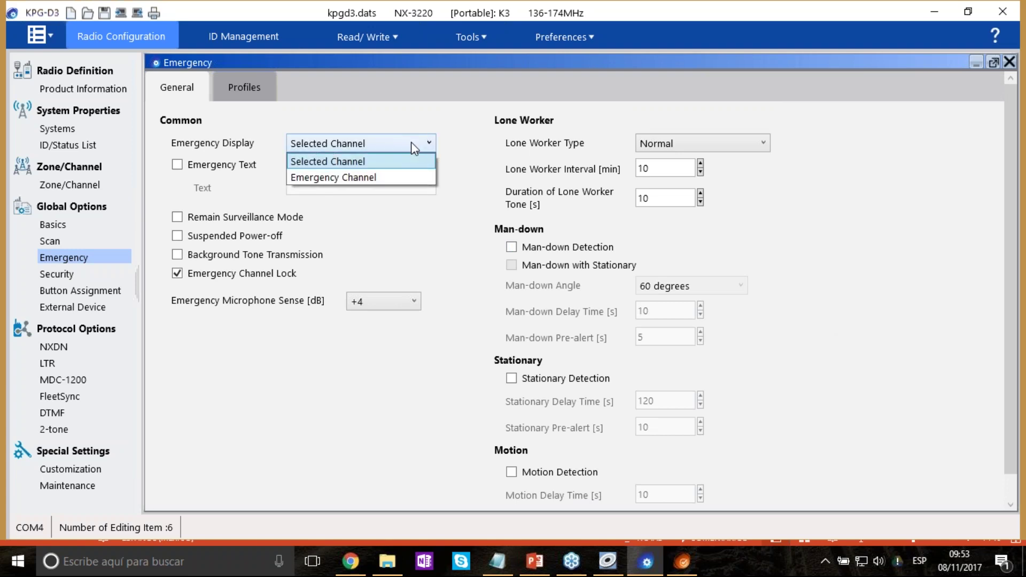
{"action": "left_click", "coordinate": [372, 162]}
{"action": "left_click", "coordinate": [422, 145]}
{"action": "left_click", "coordinate": [374, 176]}
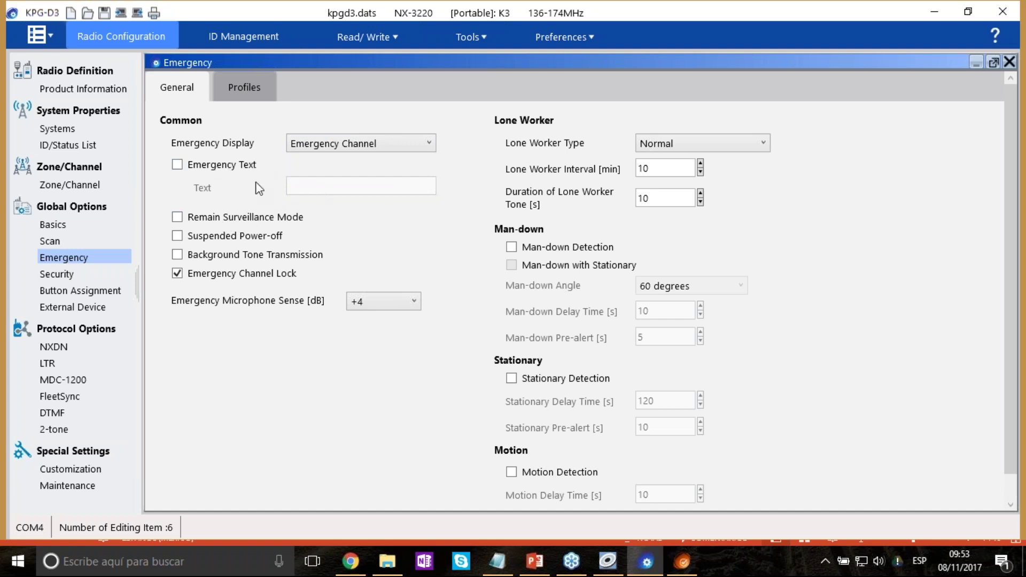
Enable Emergency Text with the text 'SOS' and turn on Suspended Power-off.
{"action": "left_click", "coordinate": [177, 165]}
{"action": "left_click", "coordinate": [353, 186]}
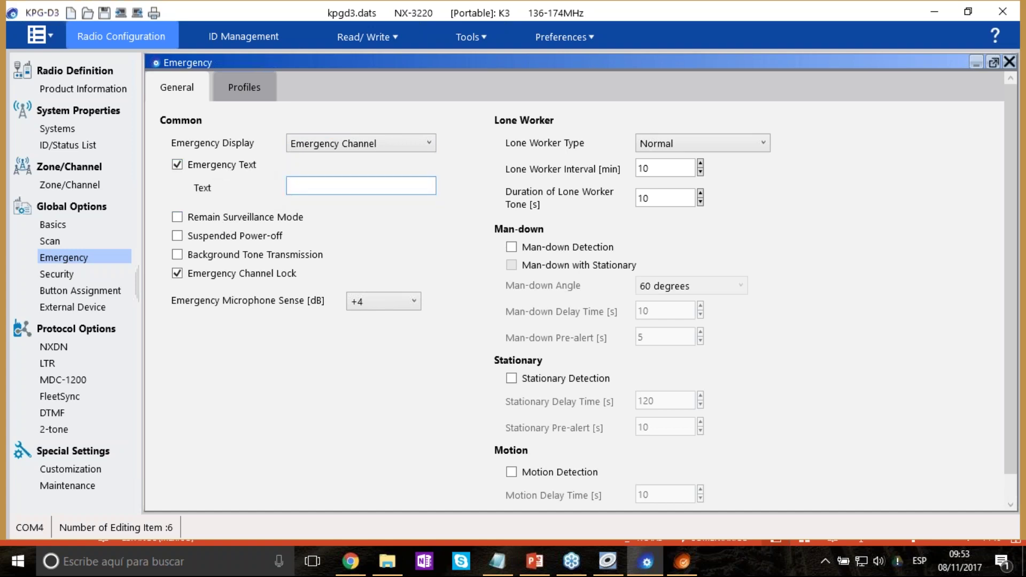
{"action": "type", "text": "SOS"}
{"action": "left_click", "coordinate": [178, 237]}
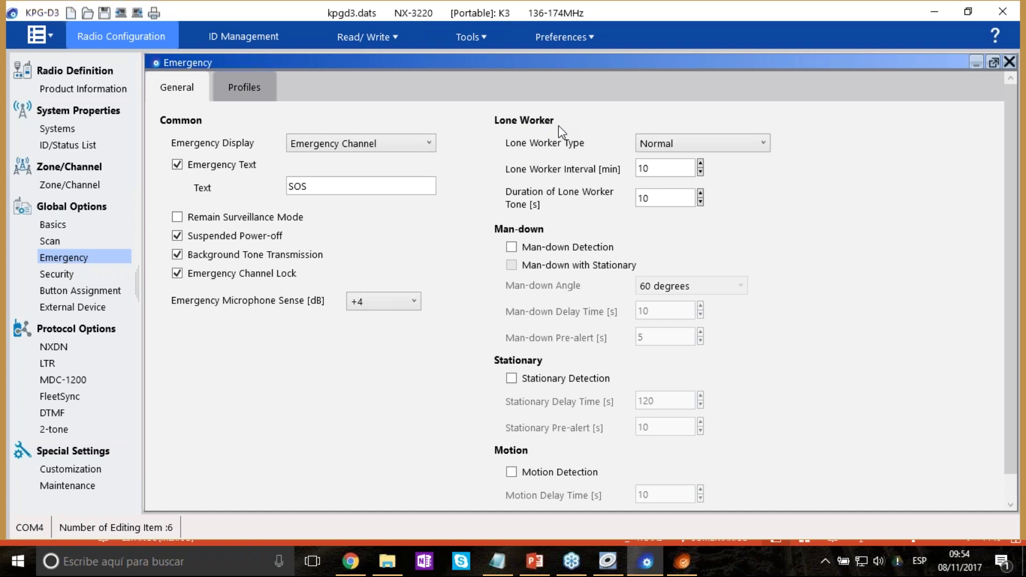
Tick Man-down, Stationary and Motion Detection on the Emergency General tab (motion delay 10 s).
{"action": "left_click", "coordinate": [543, 249]}
{"action": "scroll", "coordinate": [797, 377], "scroll_direction": "down", "scroll_amount": 1}
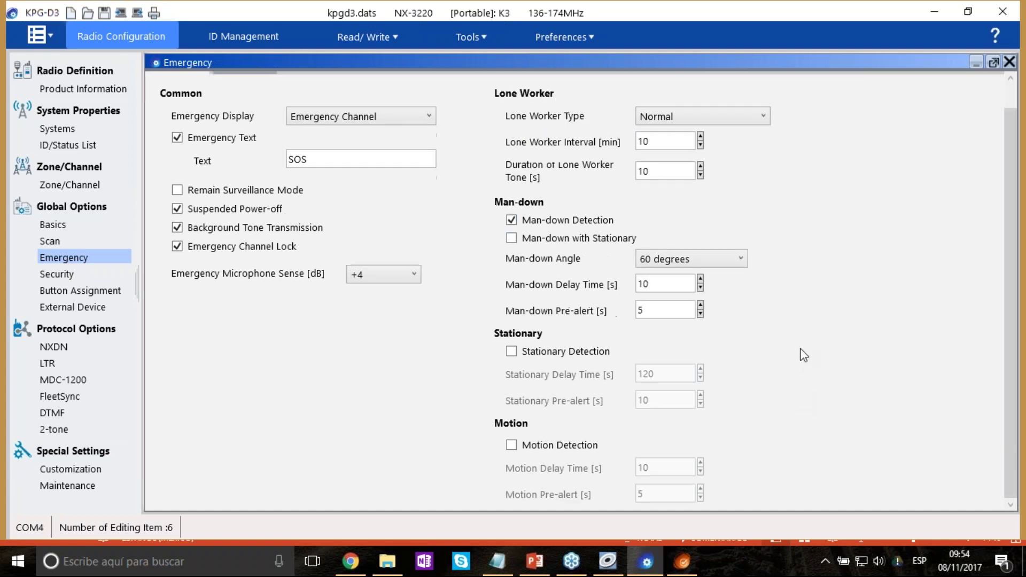
{"action": "left_click", "coordinate": [512, 352]}
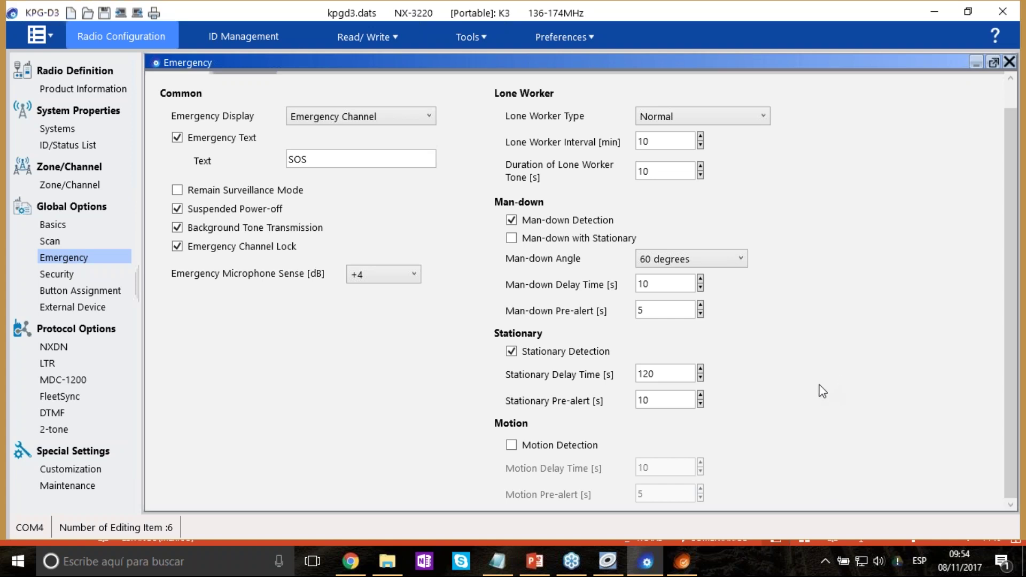
{"action": "left_click", "coordinate": [512, 445]}
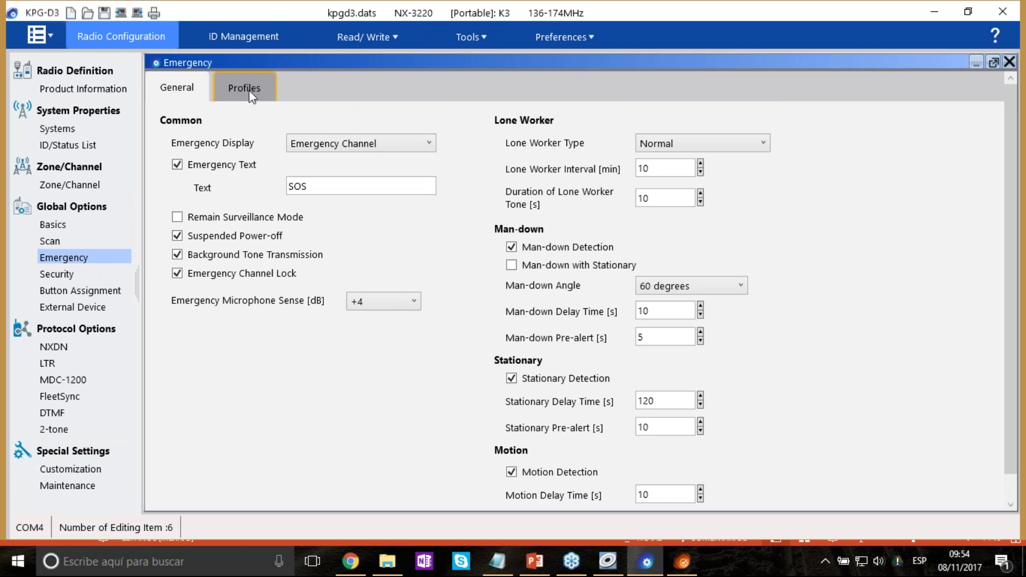
On the Emergency Profiles tab, select profile number 5 of 8 for editing.
{"action": "left_click", "coordinate": [251, 95]}
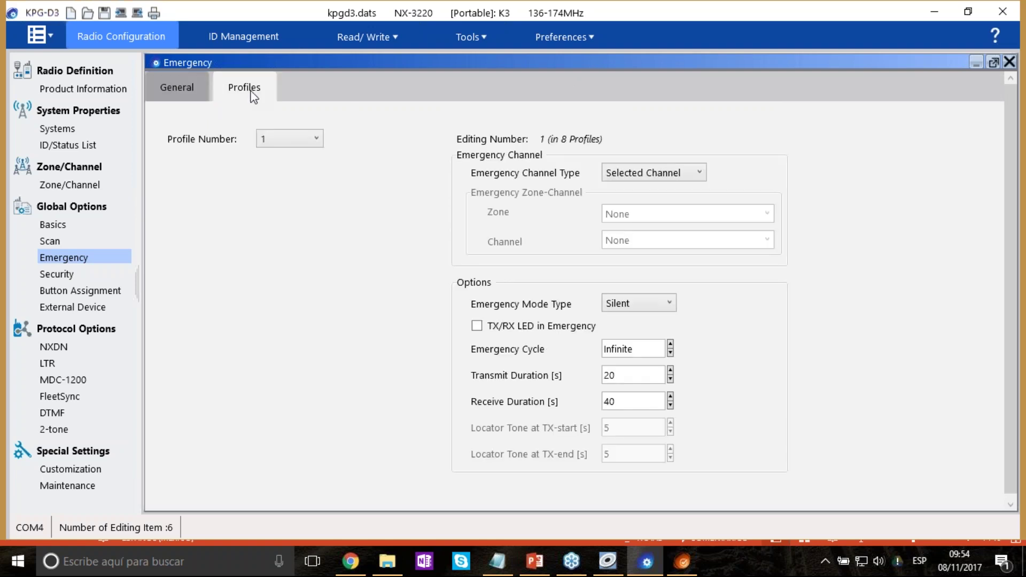
{"action": "left_click", "coordinate": [316, 140]}
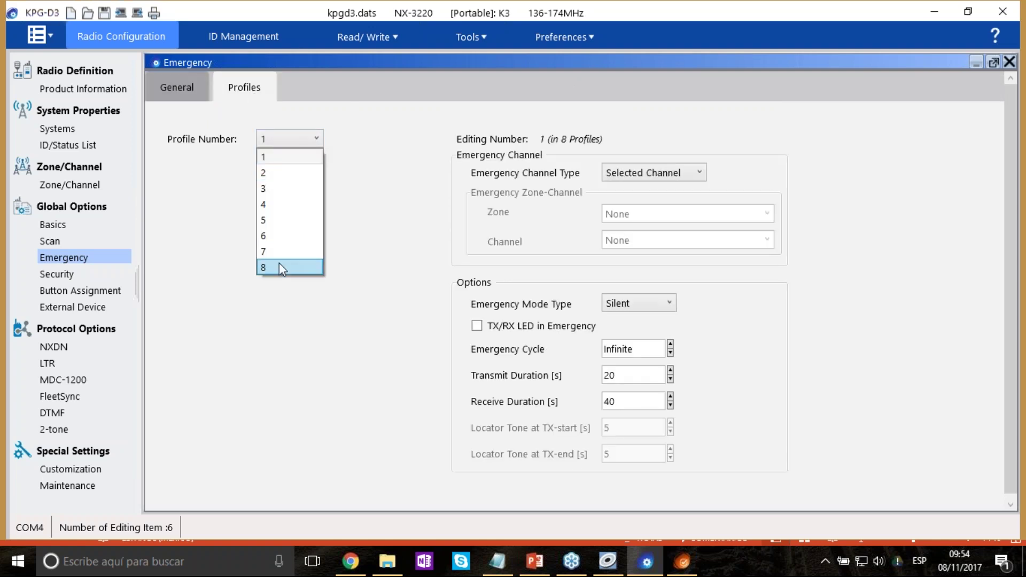
{"action": "left_click", "coordinate": [297, 205]}
{"action": "left_click", "coordinate": [314, 142]}
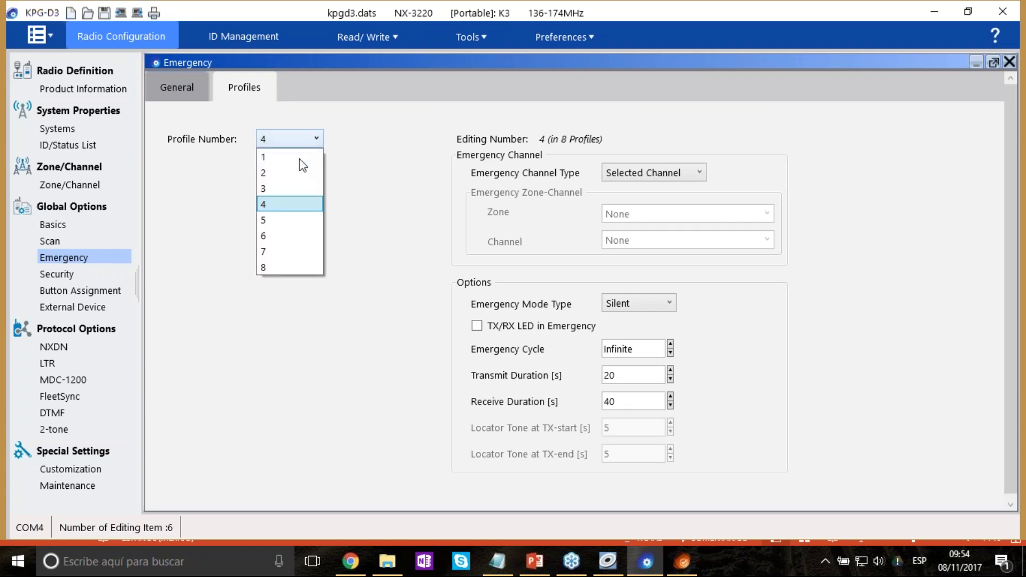
{"action": "left_click", "coordinate": [291, 220]}
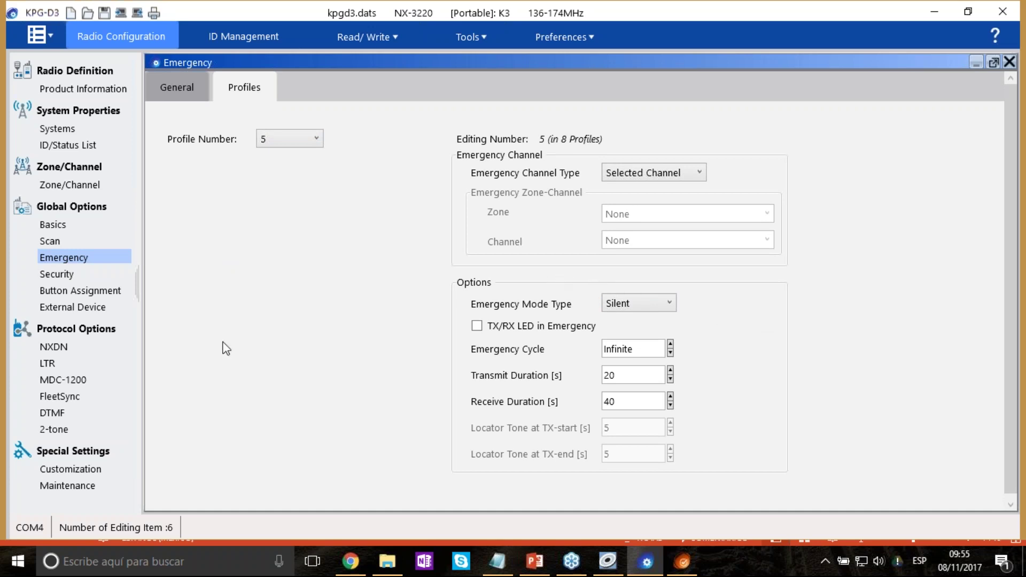
{"action": "left_click", "coordinate": [51, 275]}
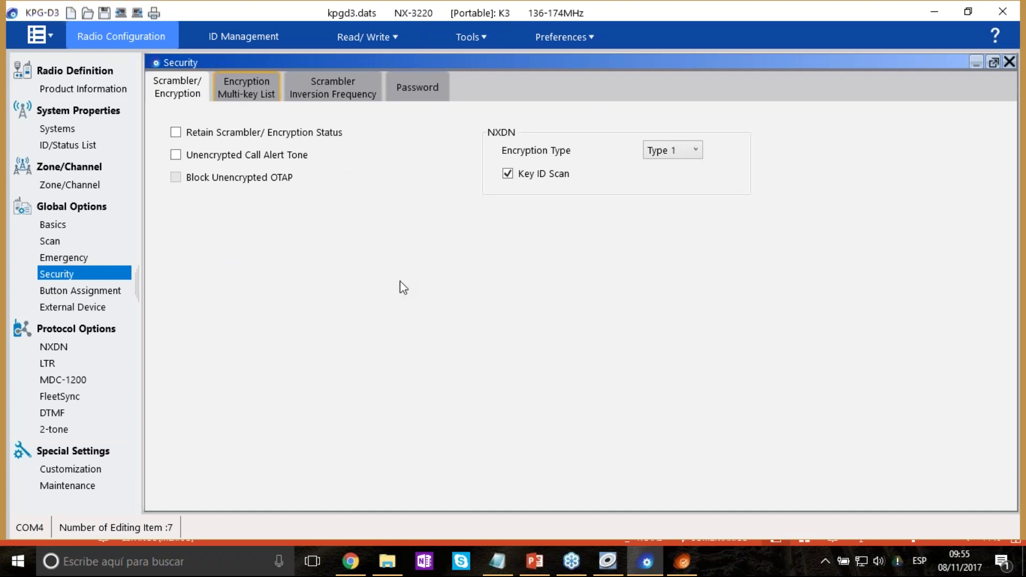
{"action": "left_click", "coordinate": [306, 159]}
{"action": "left_click", "coordinate": [308, 160]}
{"action": "left_click", "coordinate": [551, 159]}
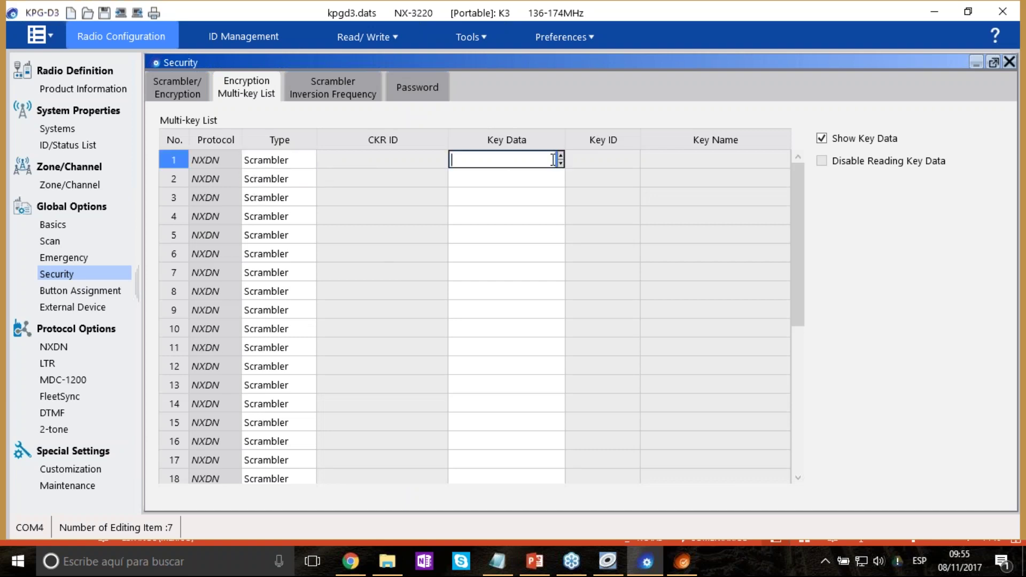
{"action": "left_click", "coordinate": [560, 156]}
{"action": "left_click", "coordinate": [559, 181]}
{"action": "left_click", "coordinate": [561, 175]}
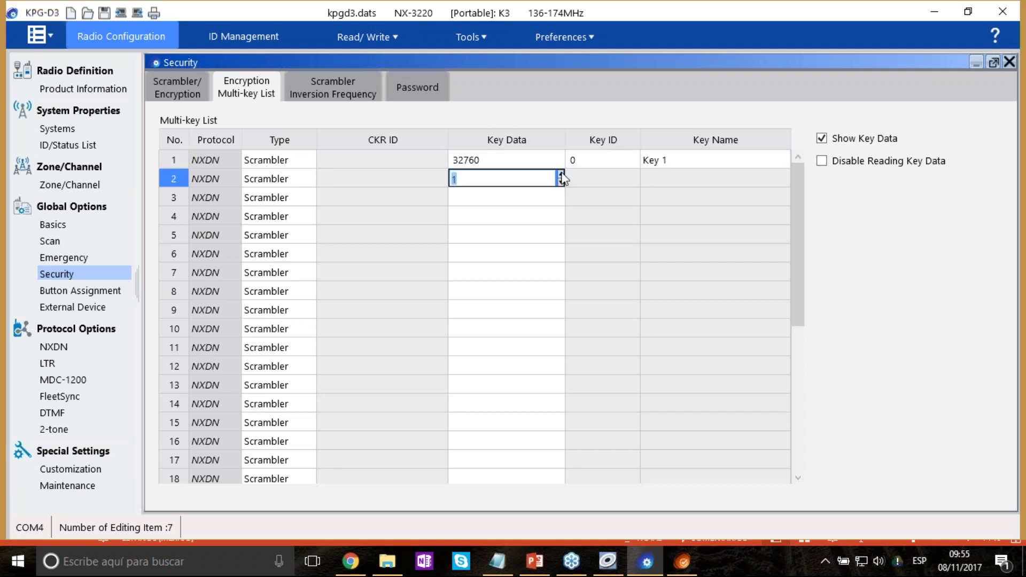
{"action": "left_click", "coordinate": [512, 199]}
{"action": "left_click", "coordinate": [512, 199]}
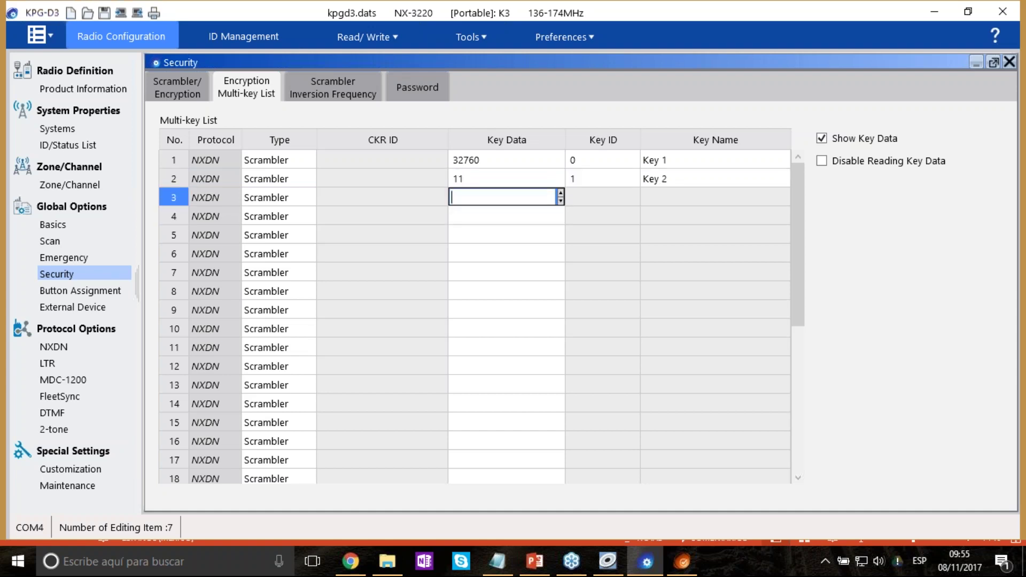
{"action": "key", "text": "Return"}
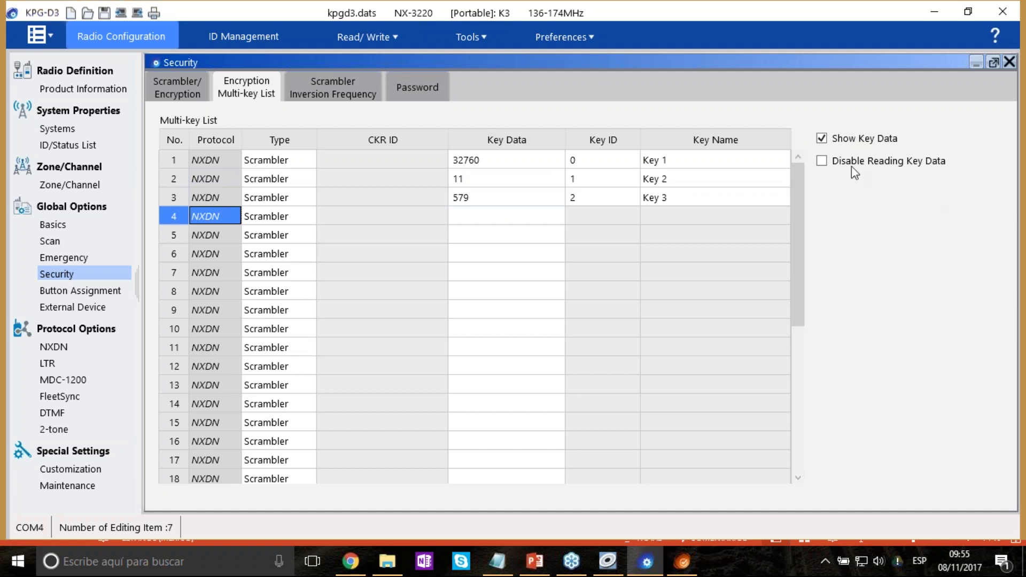
Enable Disable Reading Key Data and turn off Show Key Data, accepting both warnings.
{"action": "left_click", "coordinate": [825, 163]}
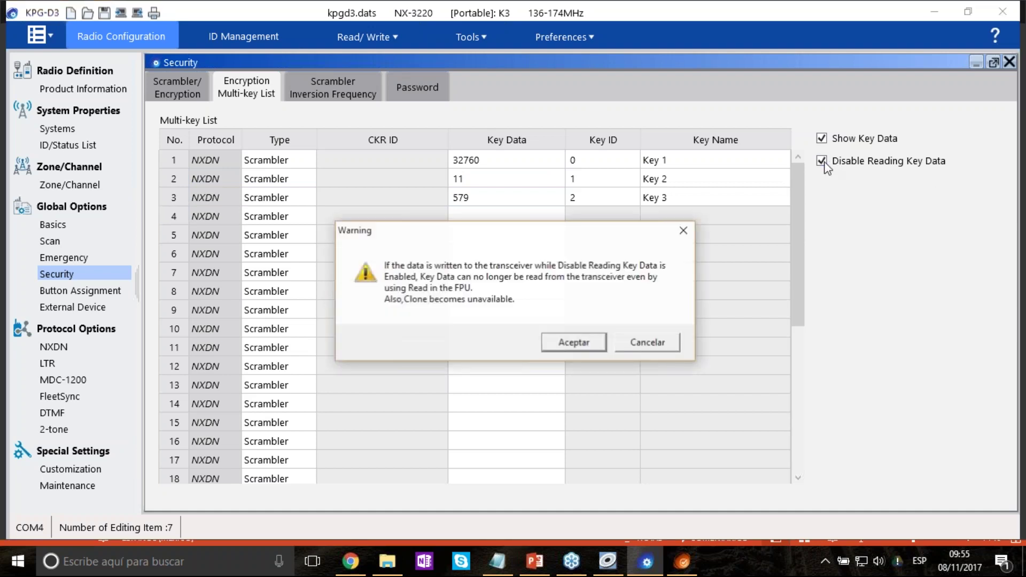
{"action": "left_click", "coordinate": [589, 338]}
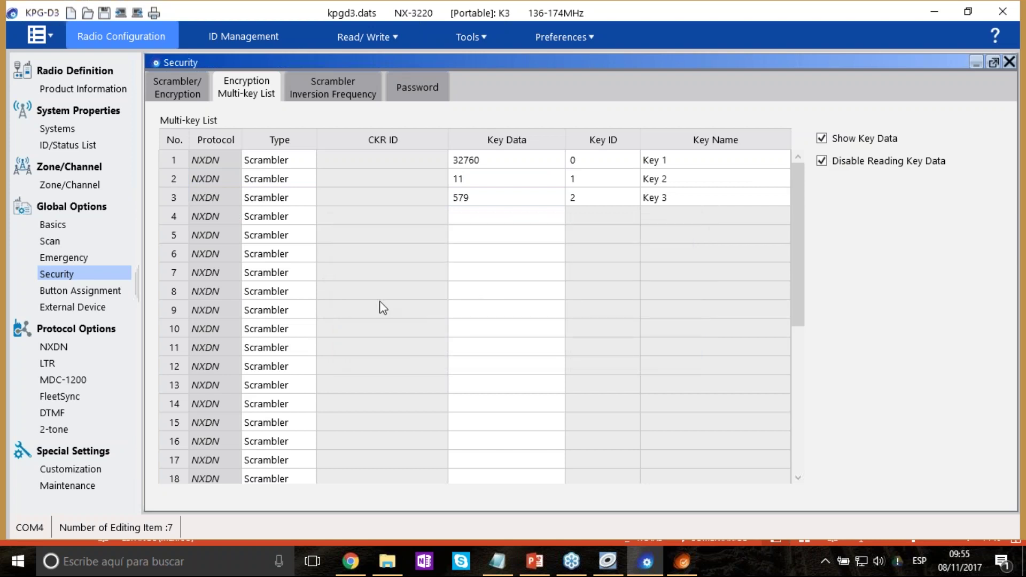
{"action": "left_click", "coordinate": [823, 140]}
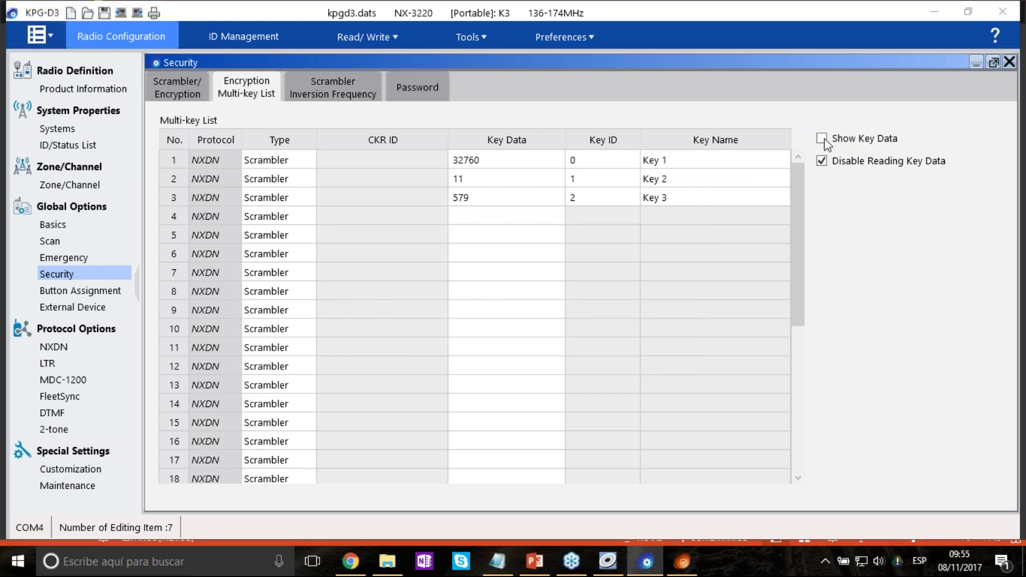
{"action": "left_click", "coordinate": [545, 337]}
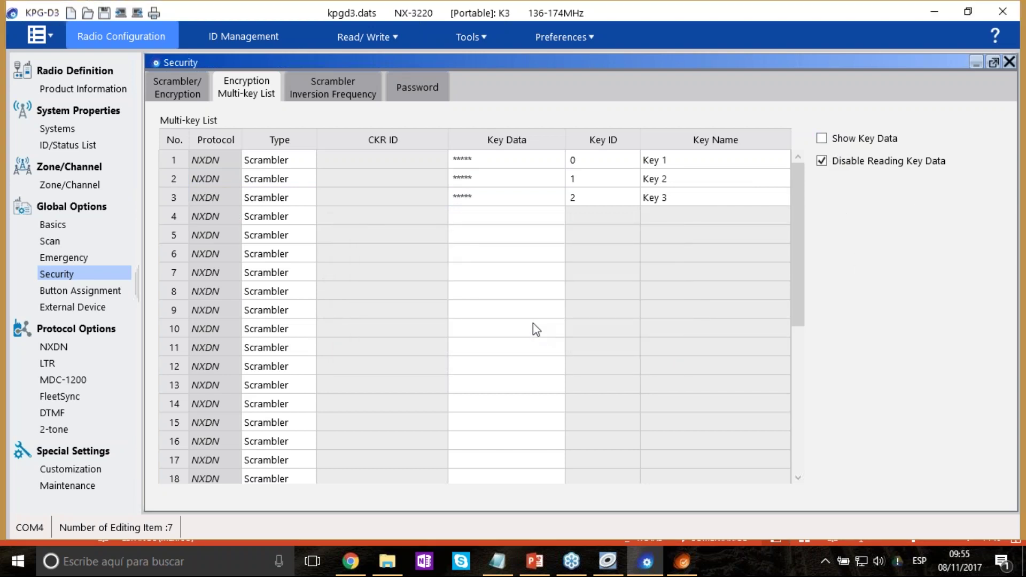
{"action": "scroll", "coordinate": [533, 323], "scroll_direction": "down", "scroll_amount": 5}
{"action": "scroll", "coordinate": [497, 293], "scroll_direction": "up", "scroll_amount": 5}
Set the scrambler inversion frequency for code 1 to 2009 Hz.
{"action": "left_click", "coordinate": [314, 95]}
{"action": "double_click", "coordinate": [256, 161]}
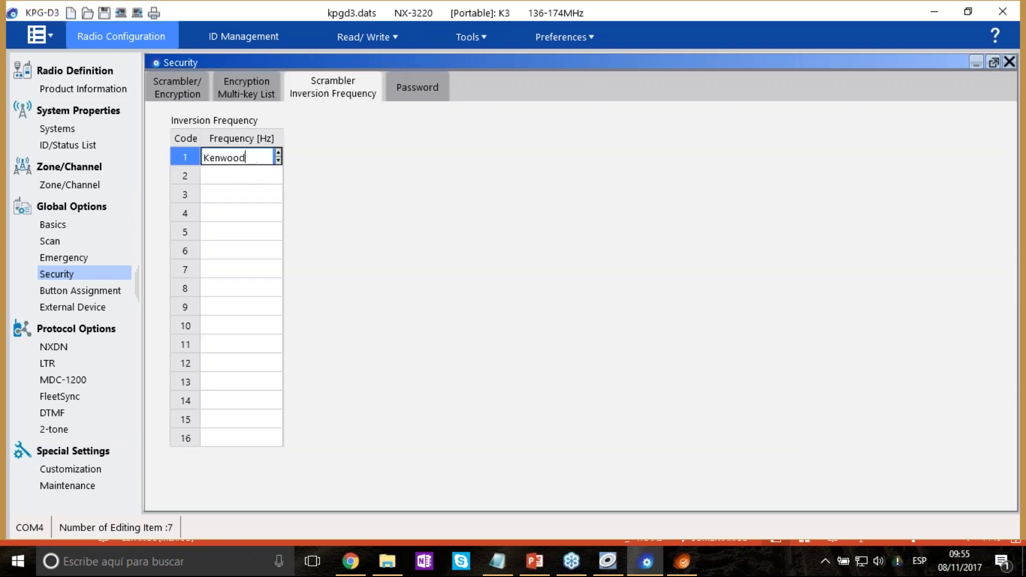
{"action": "left_click", "coordinate": [275, 174]}
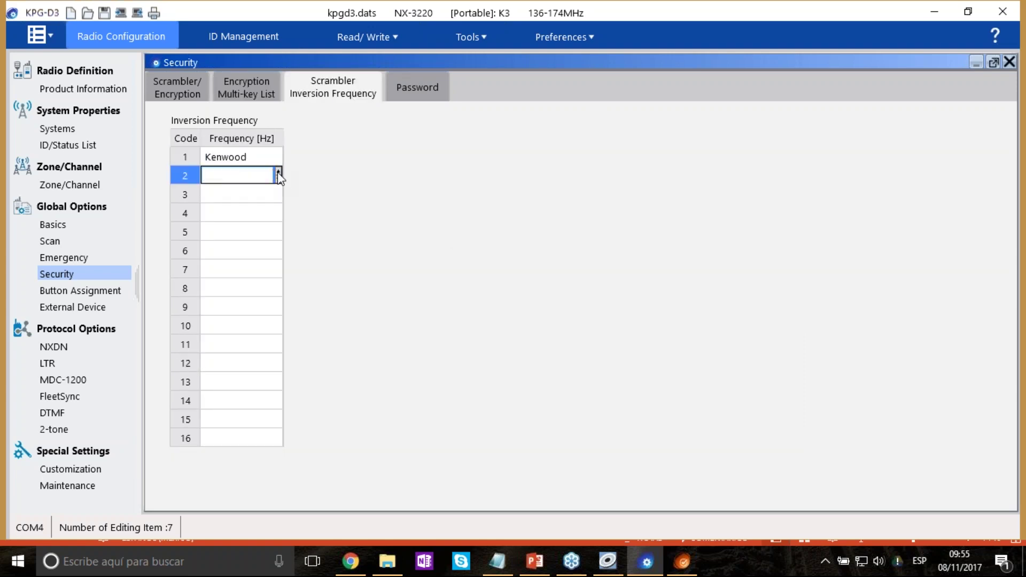
{"action": "left_click", "coordinate": [265, 161]}
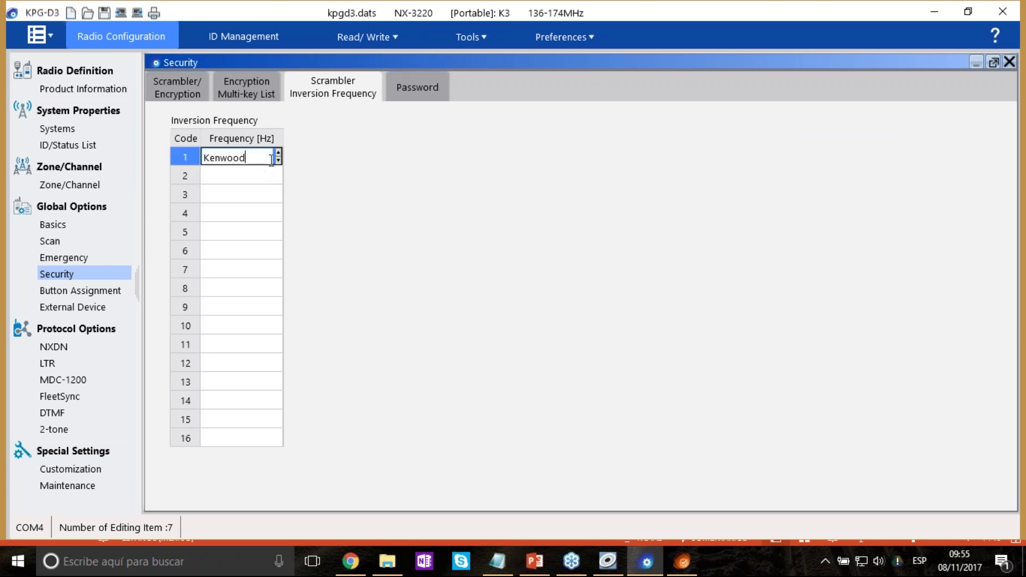
{"action": "left_click", "coordinate": [277, 153]}
{"action": "left_click", "coordinate": [278, 153]}
{"action": "left_click", "coordinate": [277, 153]}
{"action": "left_click", "coordinate": [278, 153]}
{"action": "left_click", "coordinate": [277, 152]}
{"action": "left_click", "coordinate": [268, 213]}
{"action": "left_click", "coordinate": [234, 175]}
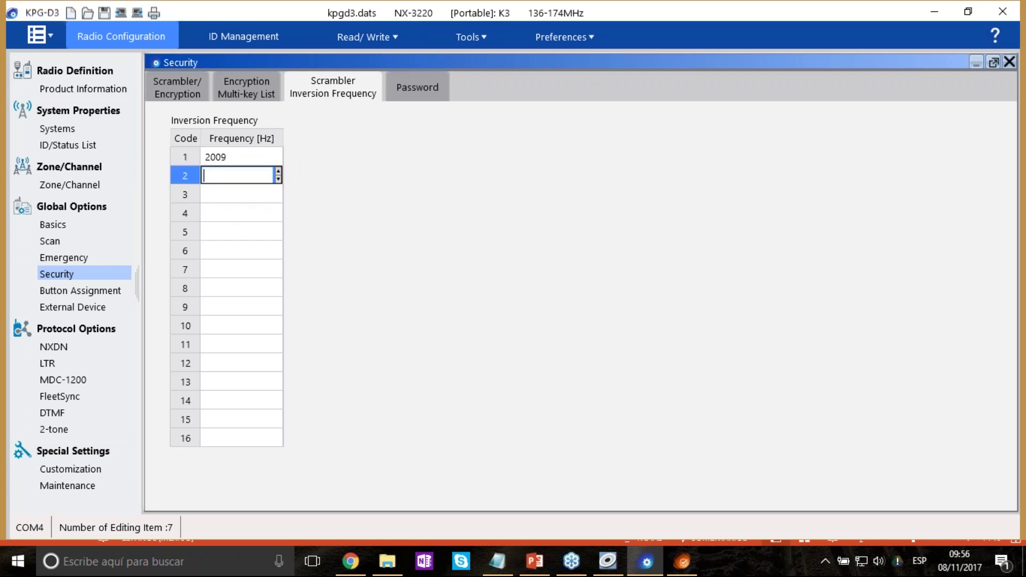
On the Password tab, enter the transceiver password and the clone/front panel programming mode password.
{"action": "left_click", "coordinate": [423, 96]}
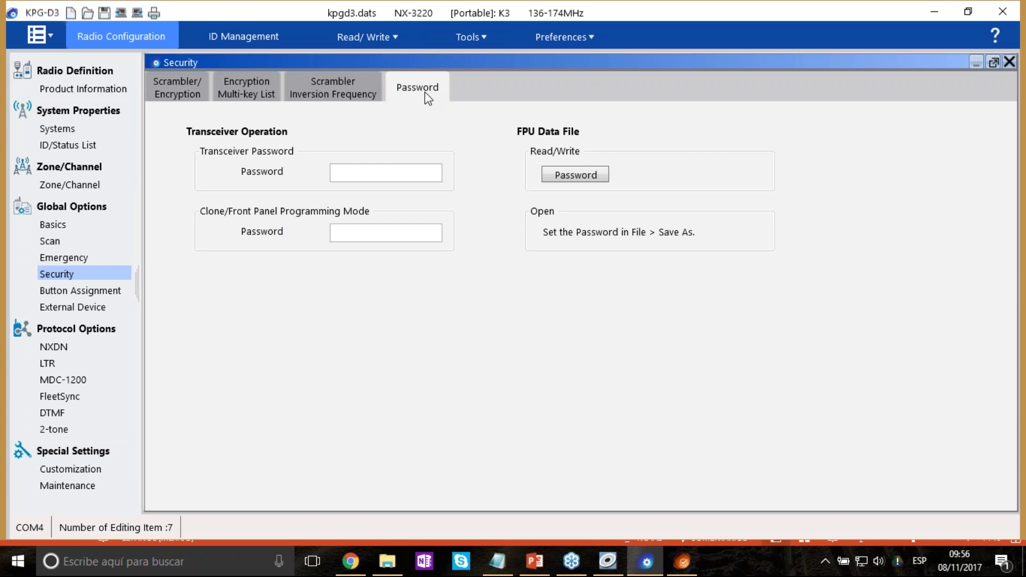
{"action": "left_click", "coordinate": [372, 178]}
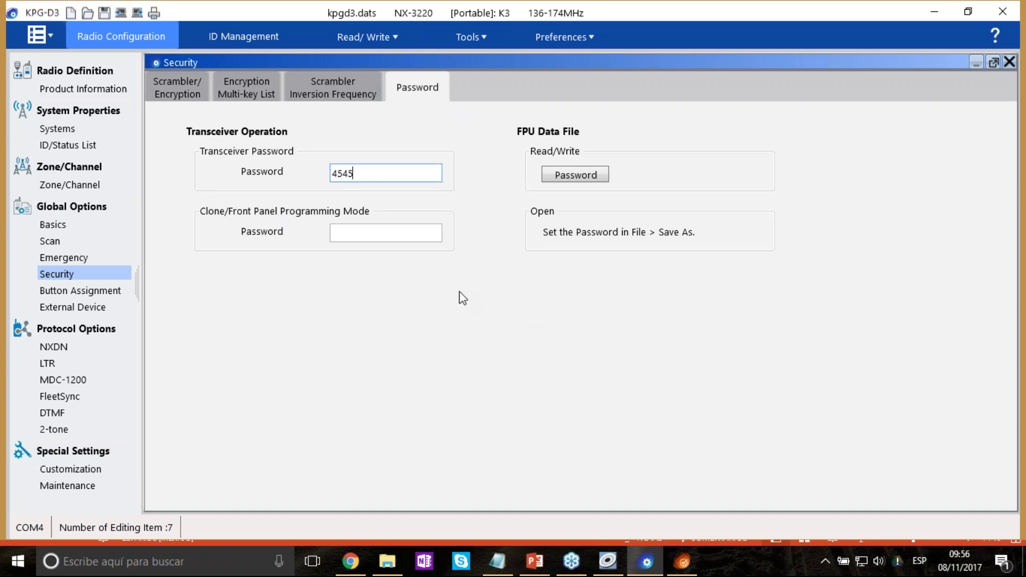
{"action": "left_click", "coordinate": [366, 233]}
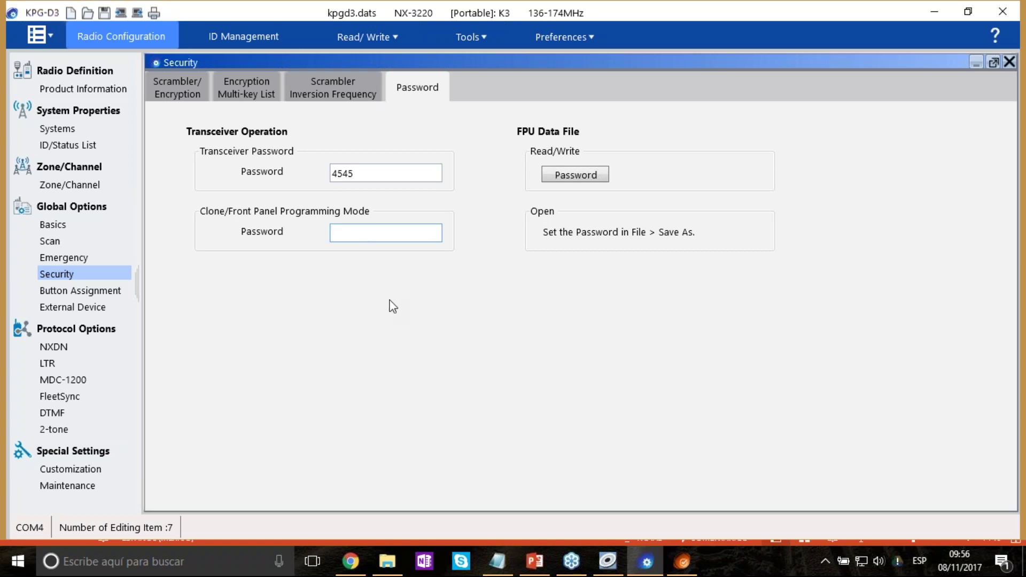
{"action": "left_click", "coordinate": [452, 309]}
Reselect the transceiver password value, then move to the clone/front panel password field.
{"action": "double_click", "coordinate": [359, 174]}
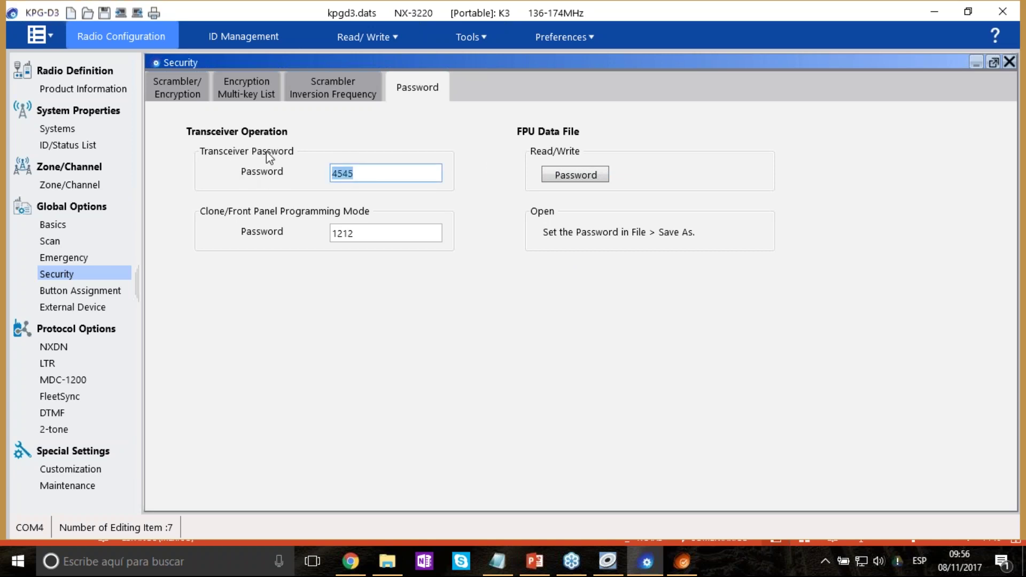
{"action": "left_click", "coordinate": [370, 173]}
{"action": "double_click", "coordinate": [371, 173]}
{"action": "left_click", "coordinate": [374, 172]}
{"action": "double_click", "coordinate": [374, 172]}
{"action": "left_click", "coordinate": [381, 173]}
{"action": "double_click", "coordinate": [369, 172]}
{"action": "left_click", "coordinate": [381, 167]}
{"action": "left_click_drag", "start_coordinate": [394, 174], "coordinate": [336, 172]}
{"action": "key", "text": "Tab"}
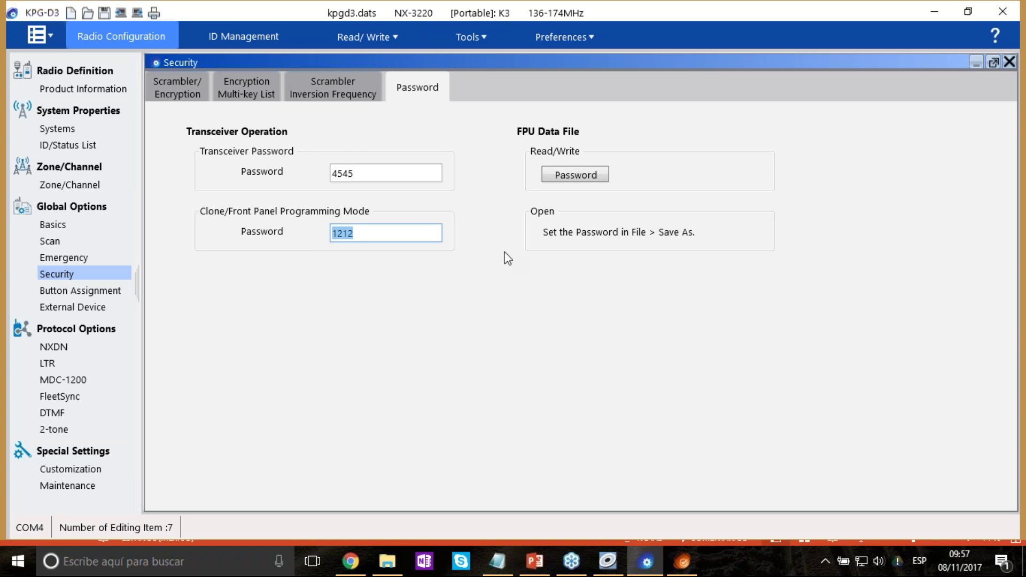
Inspect the data file read/write password dialog and close it without changes.
{"action": "left_click", "coordinate": [584, 180]}
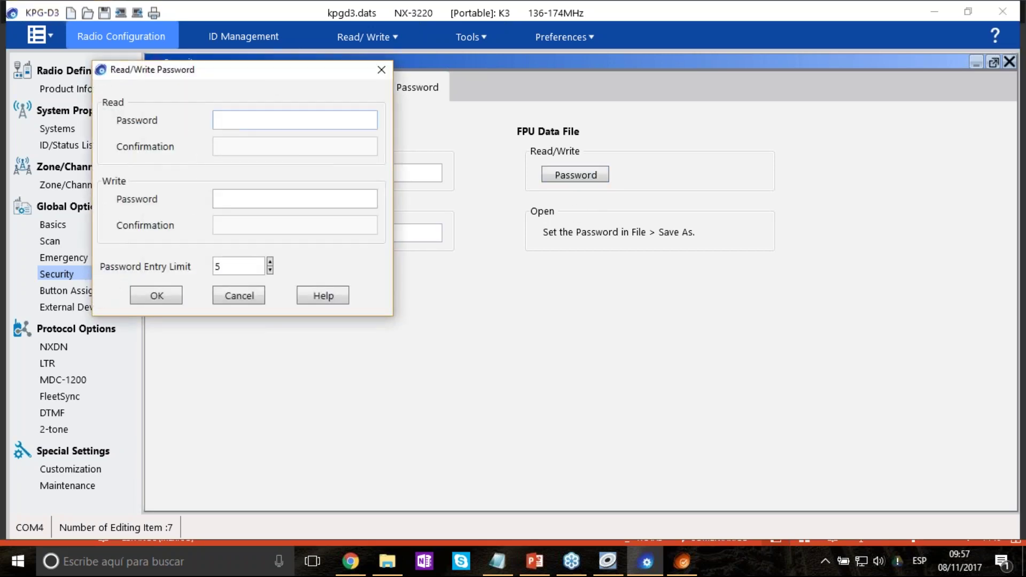
{"action": "left_click", "coordinate": [264, 200]}
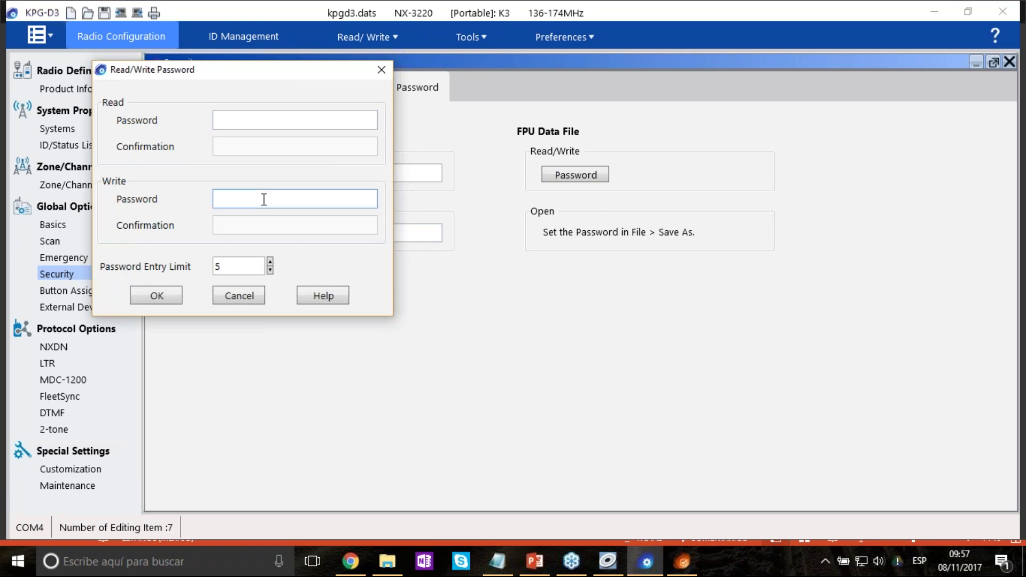
{"action": "left_click_drag", "start_coordinate": [280, 72], "coordinate": [736, 261]}
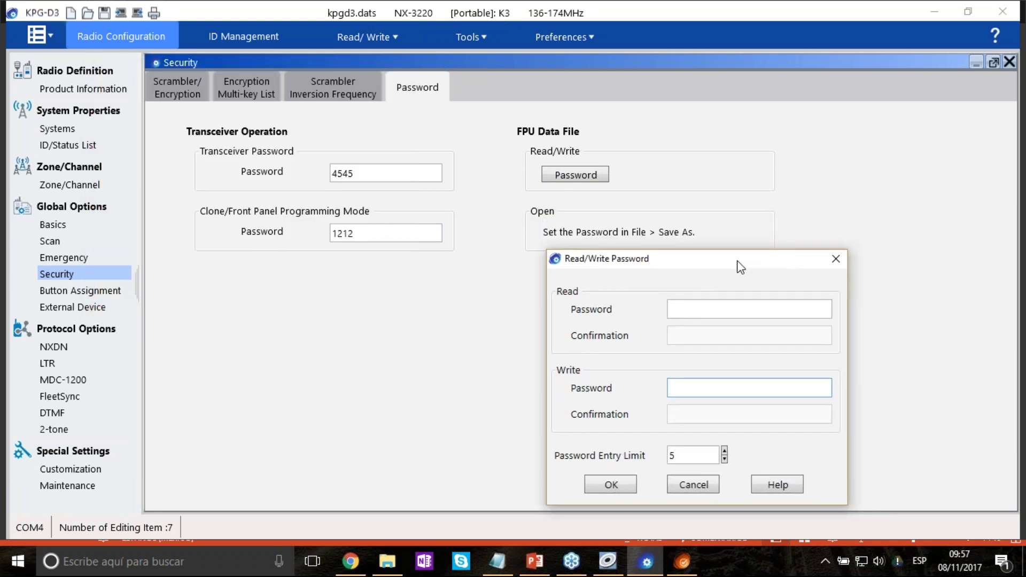
{"action": "double_click", "coordinate": [709, 455]}
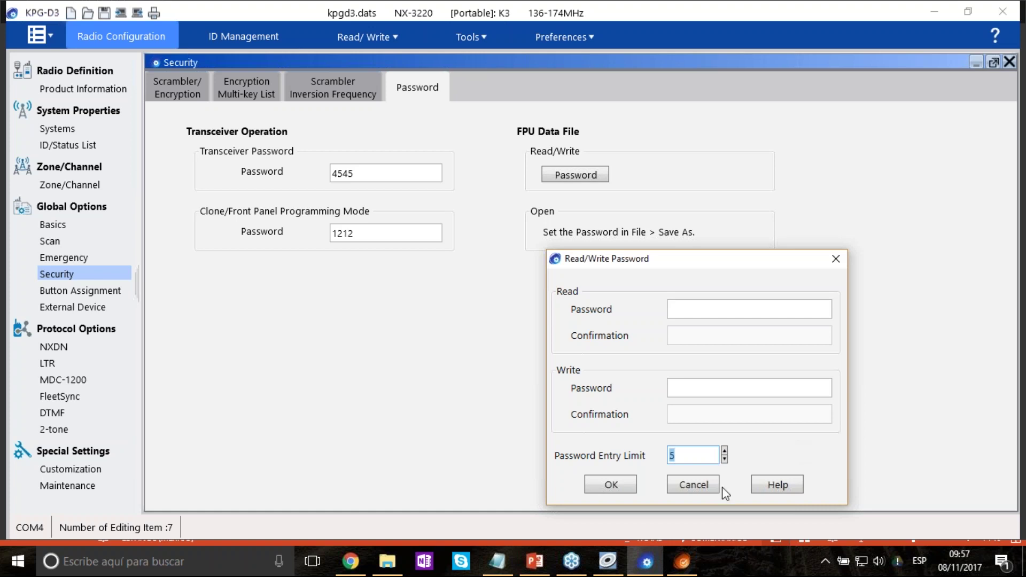
{"action": "left_click", "coordinate": [694, 483]}
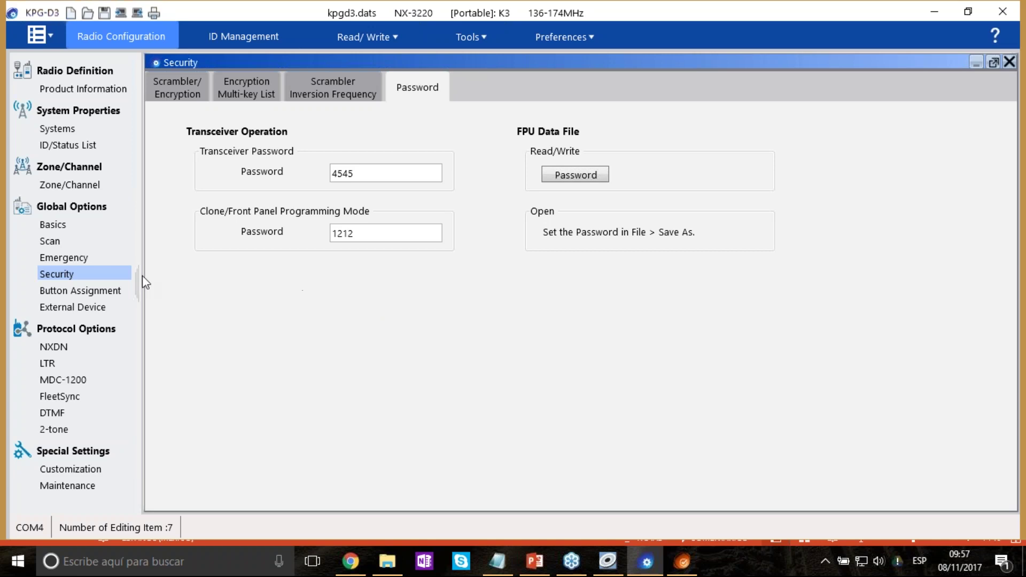
In Button Assignment, leave primary keypad operation at None and view the Primary Function Buttons.
{"action": "left_click", "coordinate": [107, 292]}
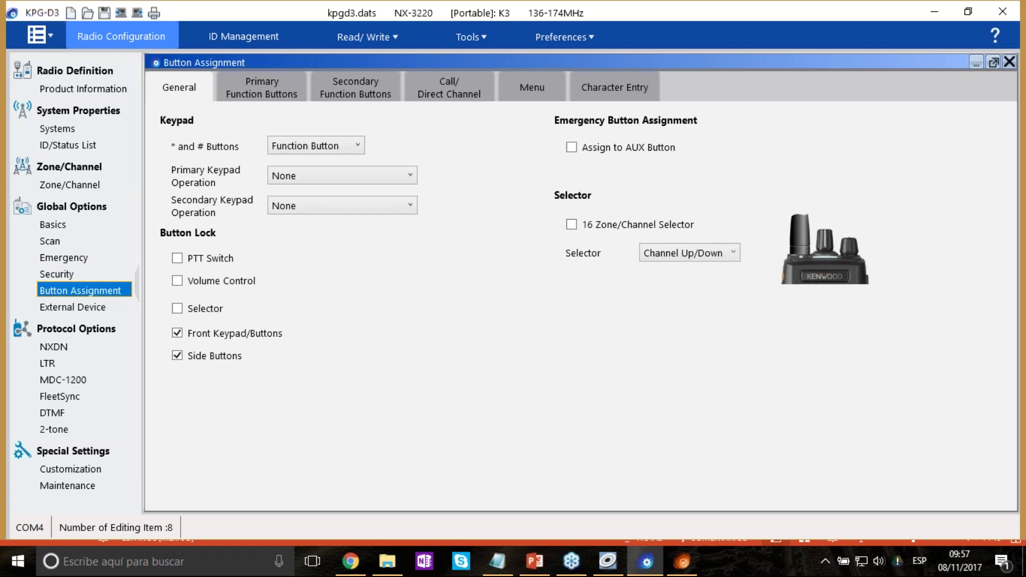
{"action": "left_click", "coordinate": [358, 146]}
{"action": "left_click", "coordinate": [360, 153]}
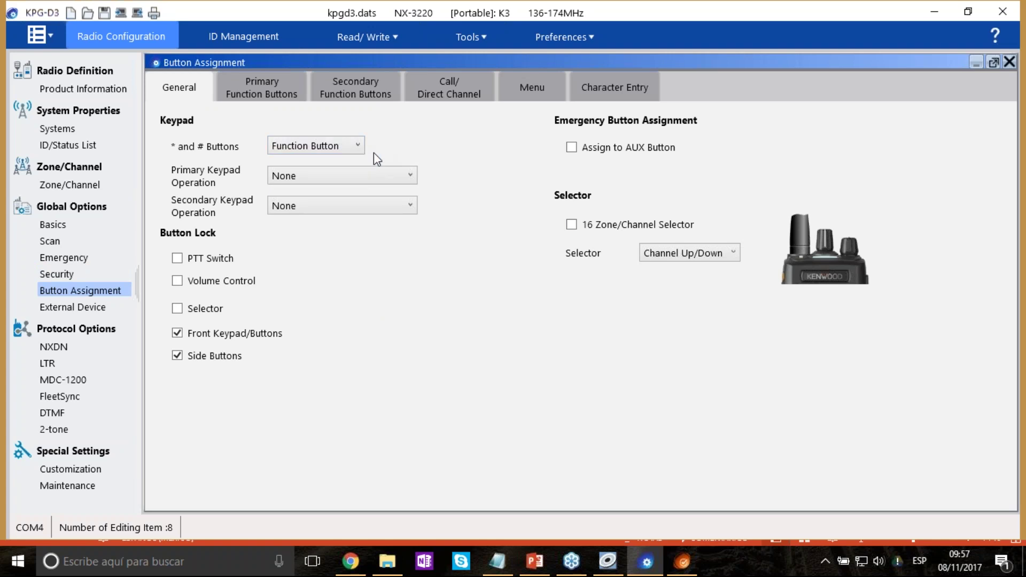
{"action": "left_click", "coordinate": [409, 176]}
{"action": "left_click", "coordinate": [409, 177]}
{"action": "left_click", "coordinate": [263, 75]}
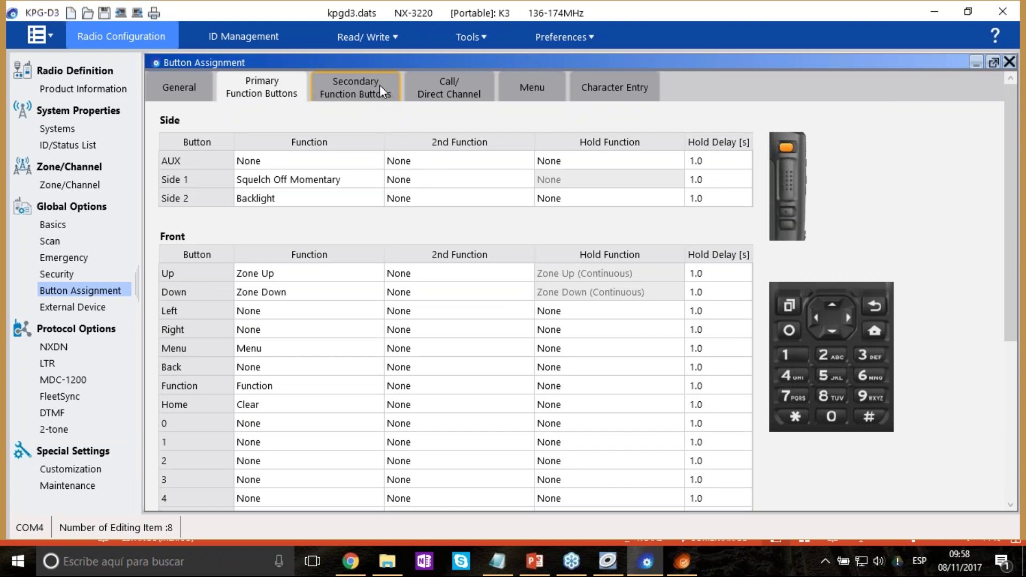
Leave the AUX button function at None and assign Emergency to the AUX button.
{"action": "left_click", "coordinate": [351, 167]}
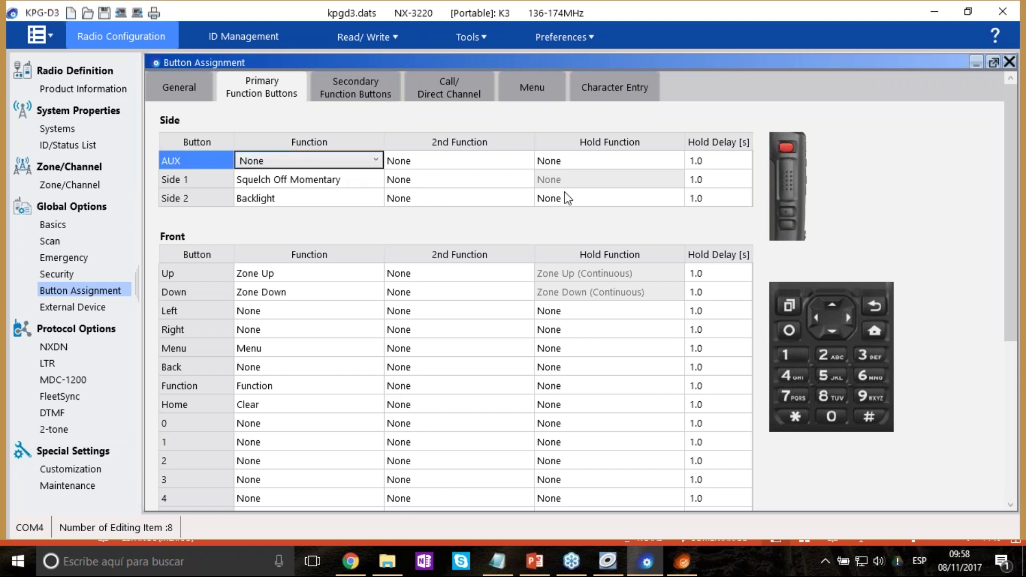
{"action": "left_click", "coordinate": [376, 160]}
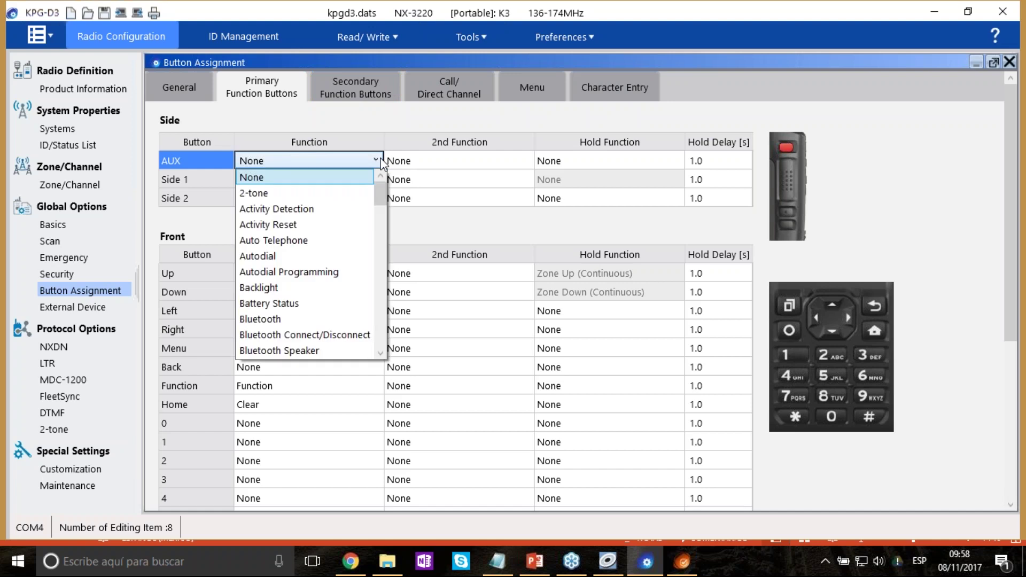
{"action": "scroll", "coordinate": [380, 328], "scroll_direction": "down", "scroll_amount": 9}
{"action": "left_click_drag", "start_coordinate": [380, 329], "coordinate": [385, 272]}
{"action": "left_click", "coordinate": [509, 172]}
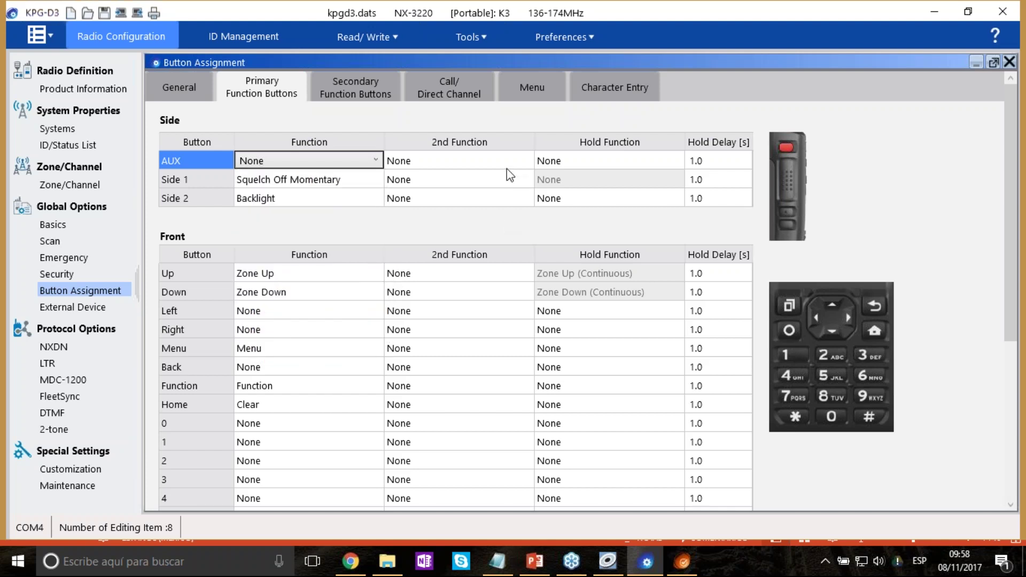
{"action": "key", "text": "Tab"}
{"action": "key", "text": "Tab"}
{"action": "key", "text": "Tab"}
{"action": "left_click", "coordinate": [676, 161]}
{"action": "left_click", "coordinate": [676, 161]}
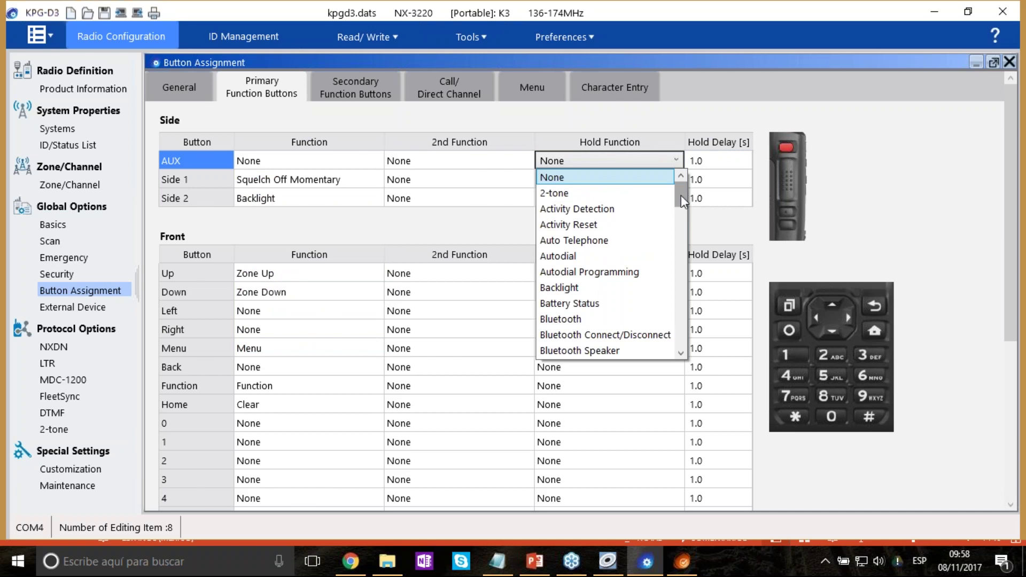
{"action": "left_click_drag", "start_coordinate": [681, 194], "coordinate": [695, 350]}
{"action": "left_click", "coordinate": [166, 89]}
{"action": "left_click", "coordinate": [186, 90]}
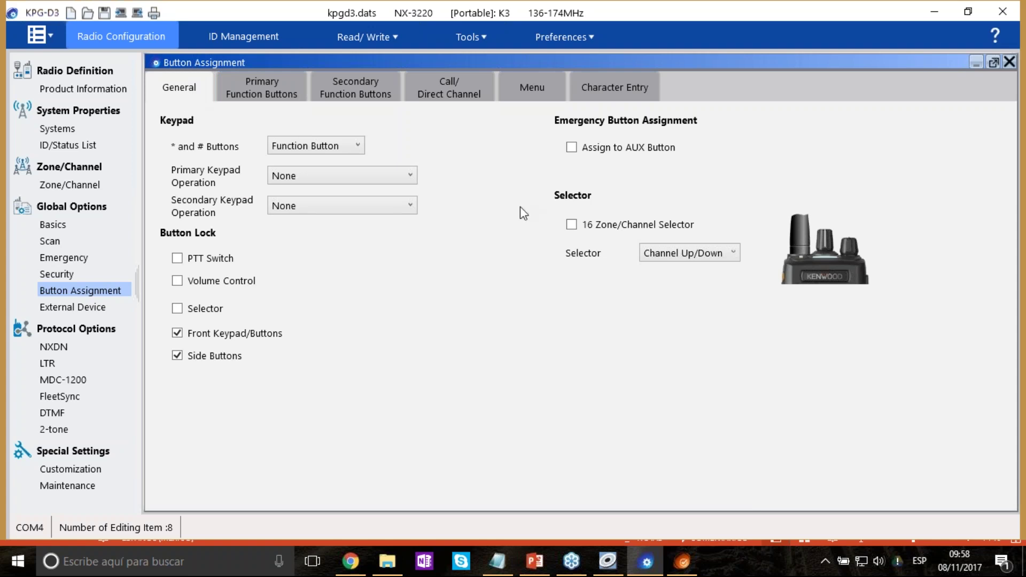
{"action": "left_click", "coordinate": [575, 148]}
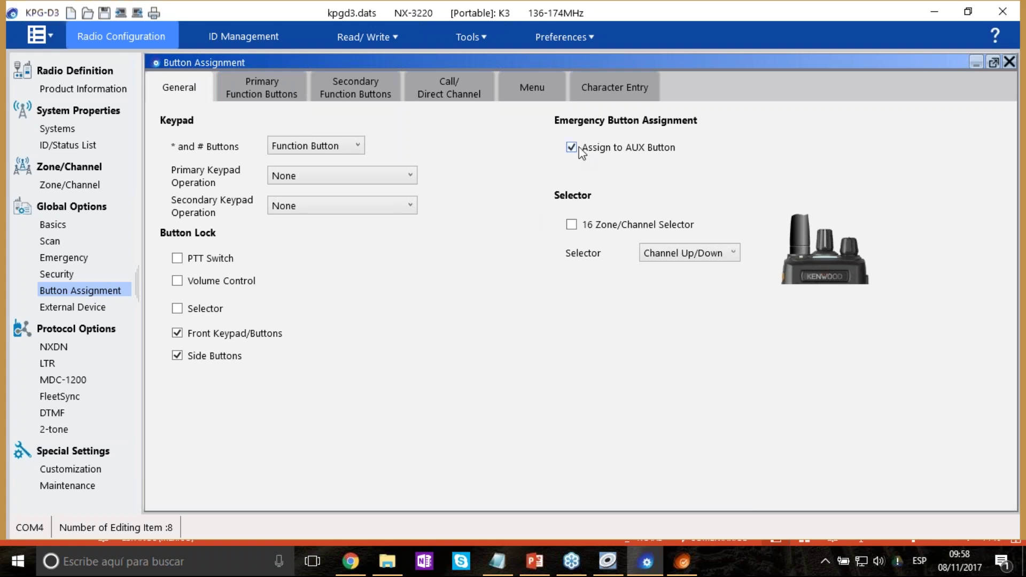
Set the Side 1 primary button function to Remote Control.
{"action": "left_click", "coordinate": [284, 101]}
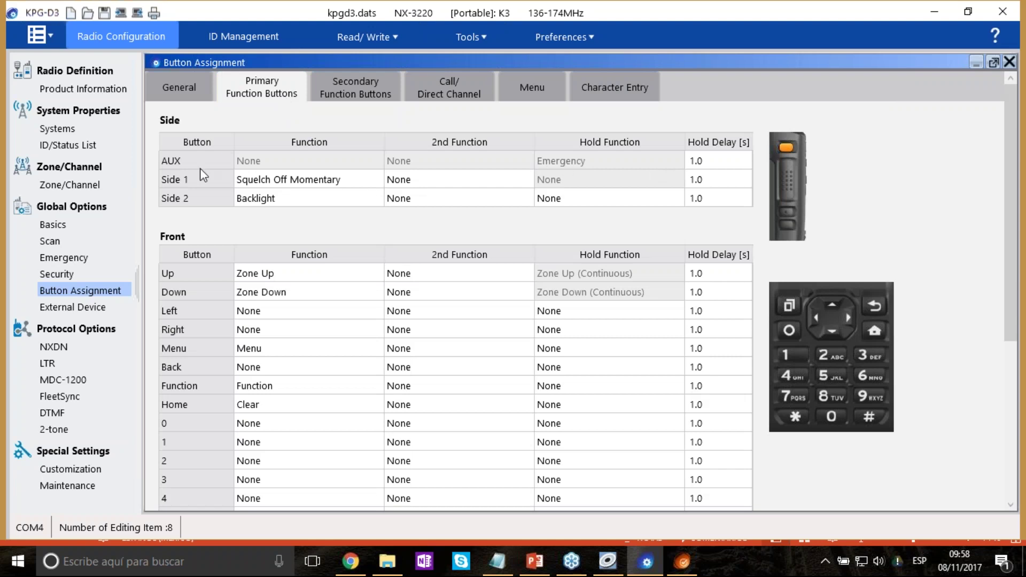
{"action": "left_click", "coordinate": [315, 180]}
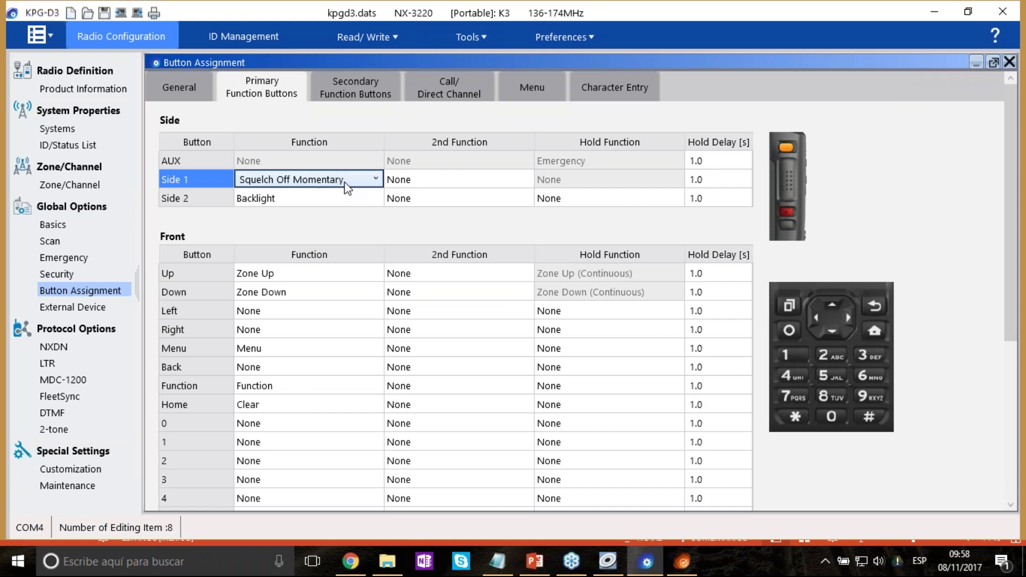
{"action": "left_click", "coordinate": [368, 198]}
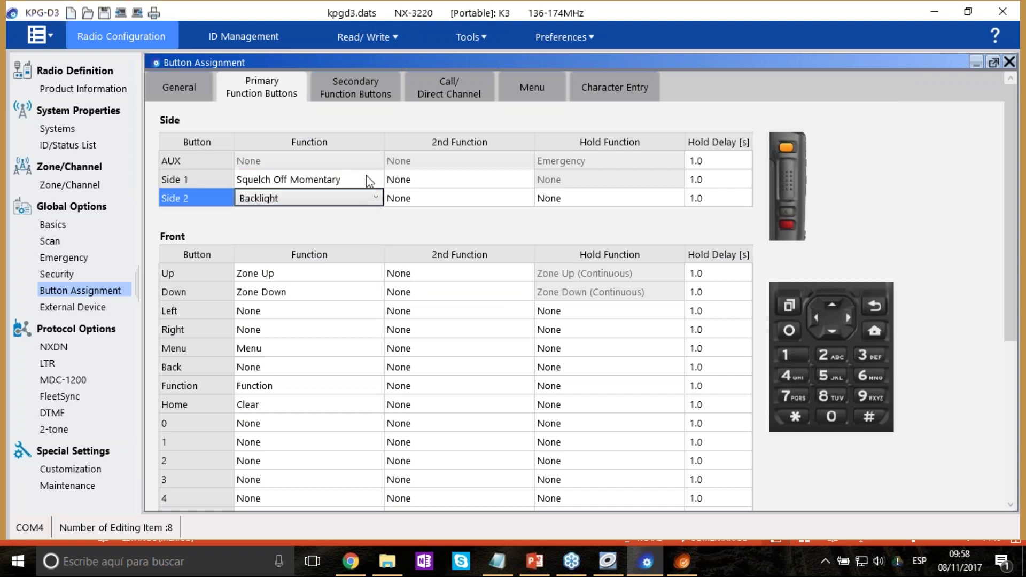
{"action": "left_click", "coordinate": [366, 179]}
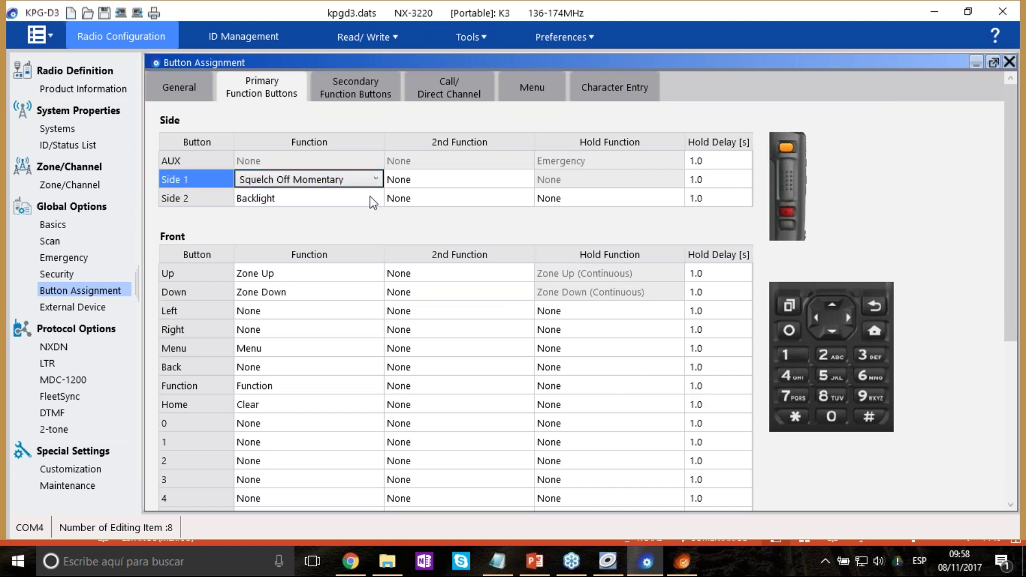
{"action": "left_click", "coordinate": [370, 198]}
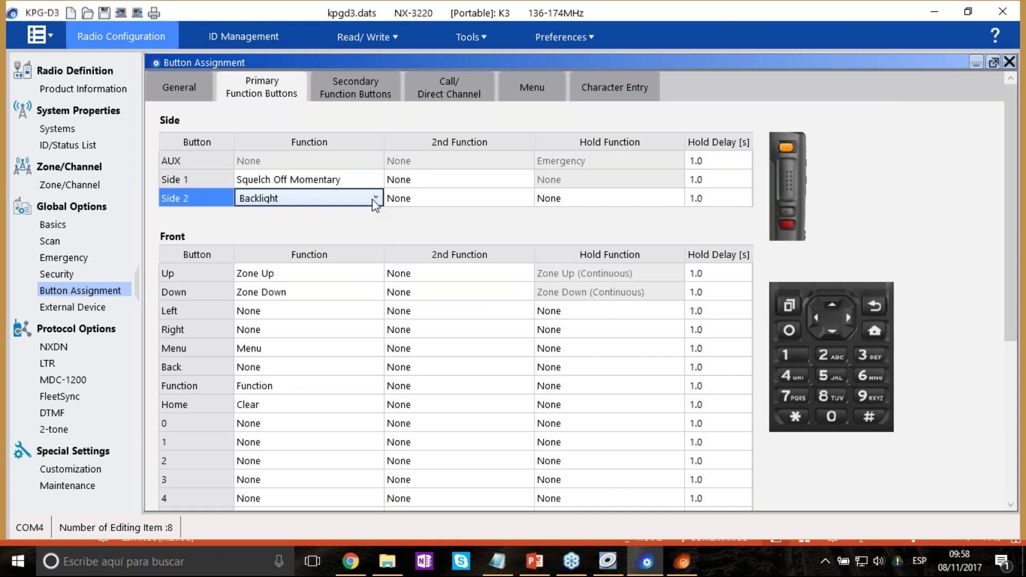
{"action": "left_click", "coordinate": [378, 179]}
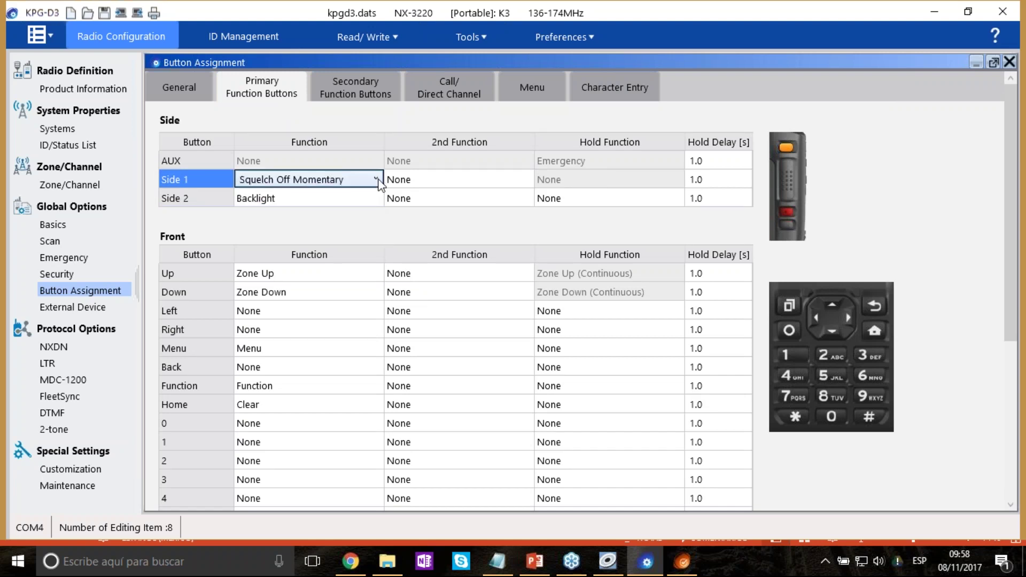
{"action": "left_click", "coordinate": [375, 179]}
{"action": "left_click_drag", "start_coordinate": [381, 347], "coordinate": [389, 317]}
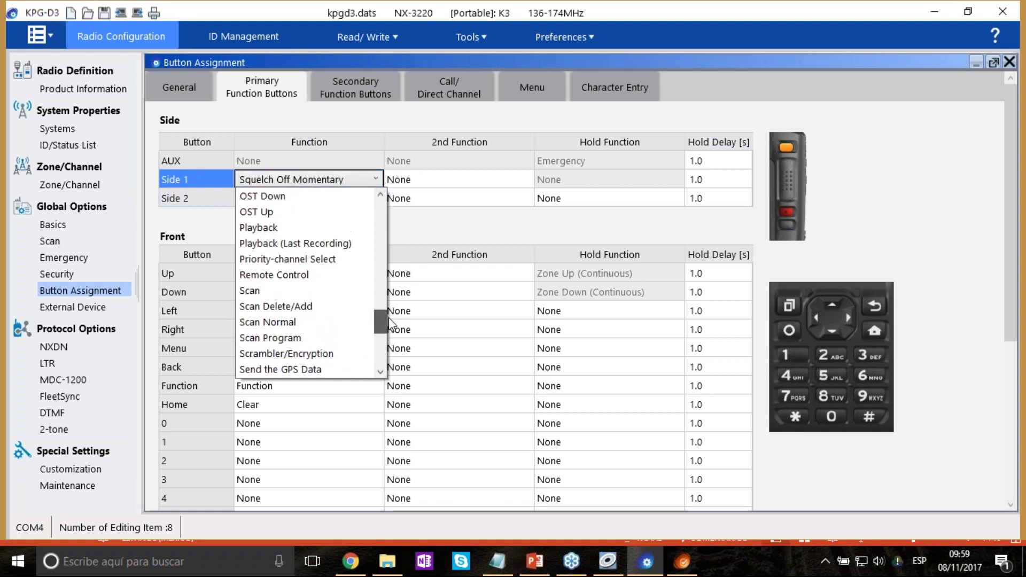
{"action": "left_click", "coordinate": [310, 273]}
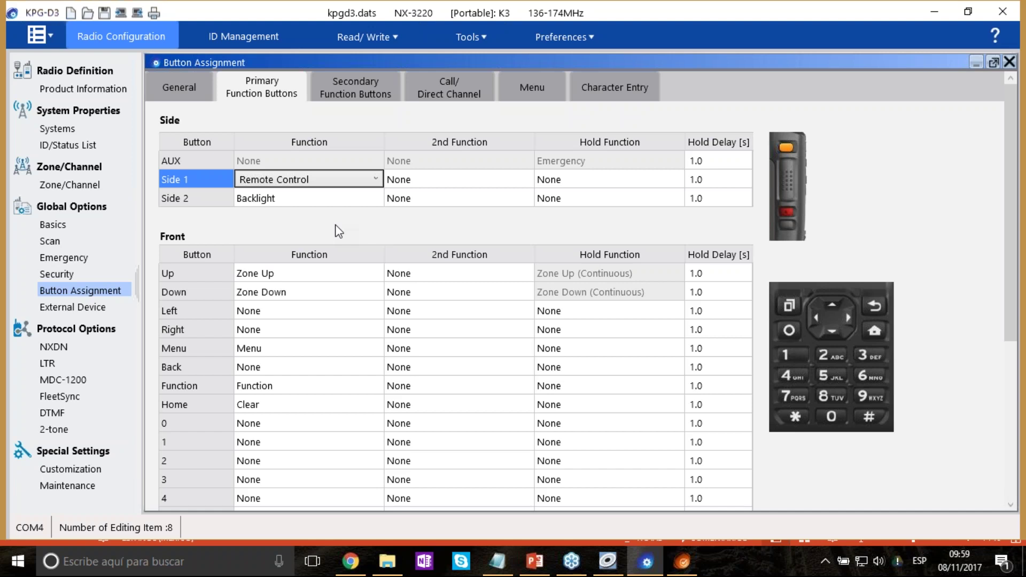
{"action": "left_click", "coordinate": [542, 95]}
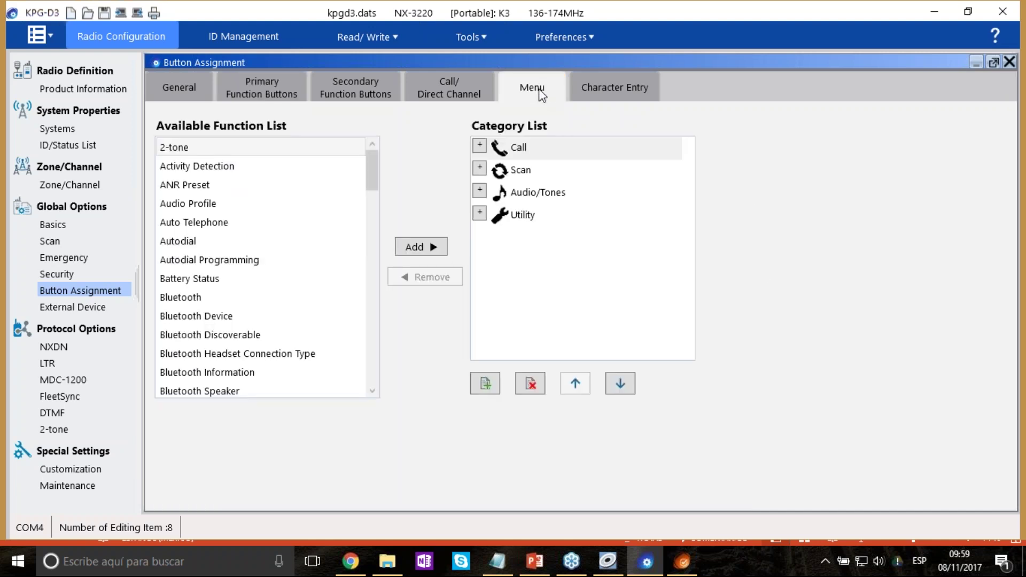
Review the existing menu categories, then add a new GPS category with a satellite icon.
{"action": "left_click", "coordinate": [479, 146]}
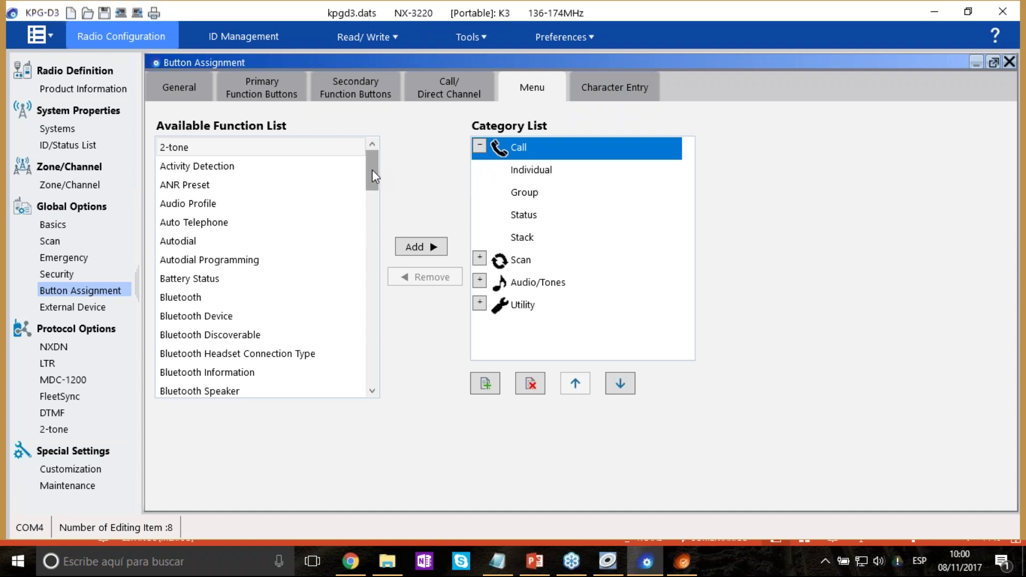
{"action": "left_click_drag", "start_coordinate": [371, 169], "coordinate": [384, 278]}
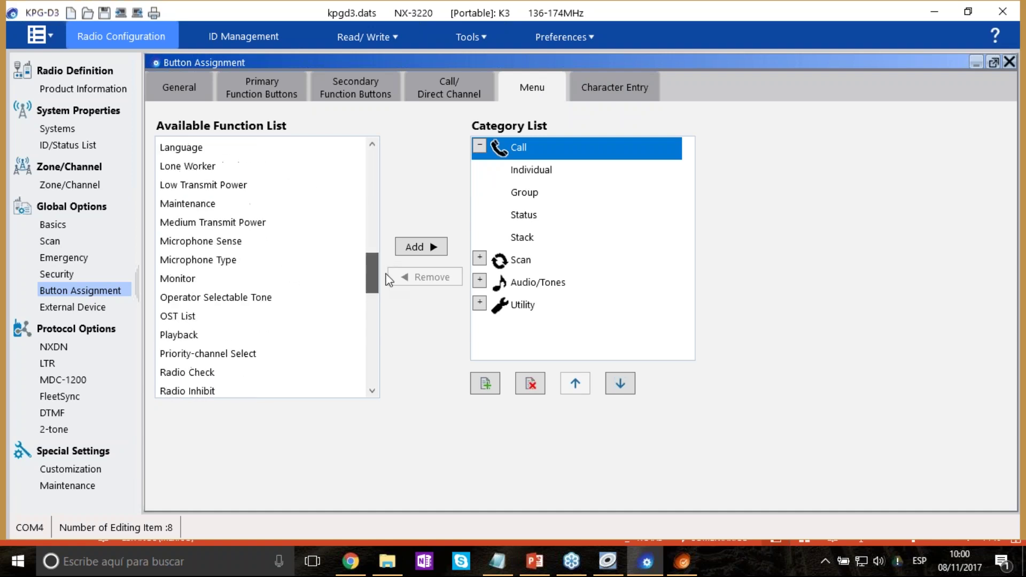
{"action": "left_click", "coordinate": [479, 145]}
{"action": "left_click", "coordinate": [572, 192]}
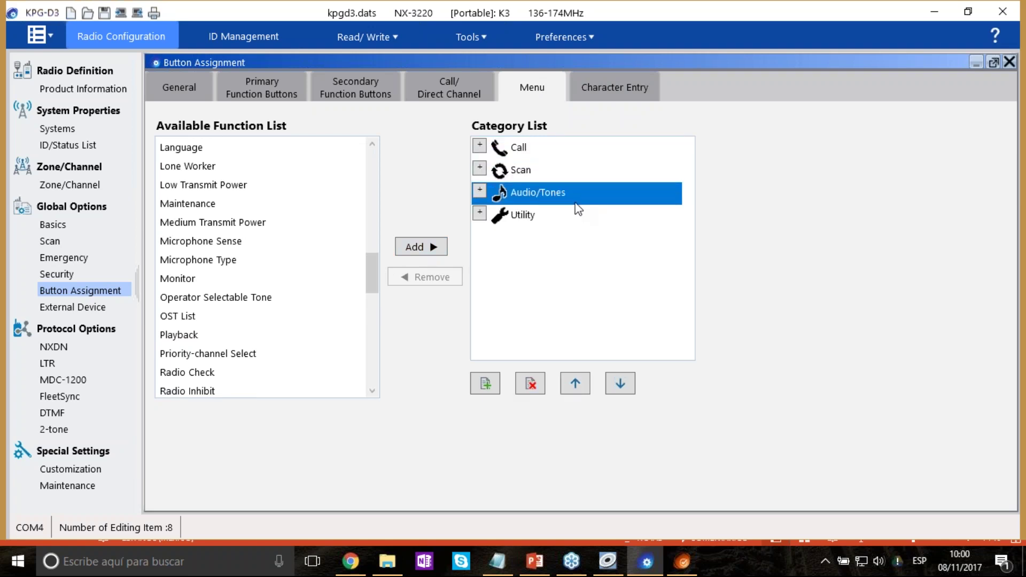
{"action": "left_click", "coordinate": [577, 214]}
{"action": "left_click", "coordinate": [485, 383]}
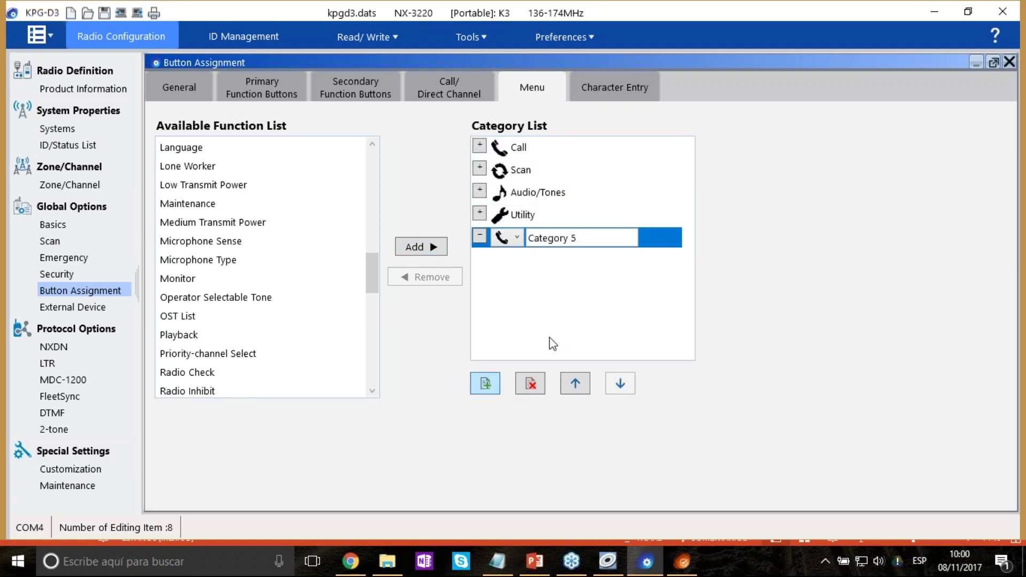
{"action": "type", "text": "GPS"}
{"action": "left_click", "coordinate": [506, 245]}
{"action": "left_click", "coordinate": [518, 237]}
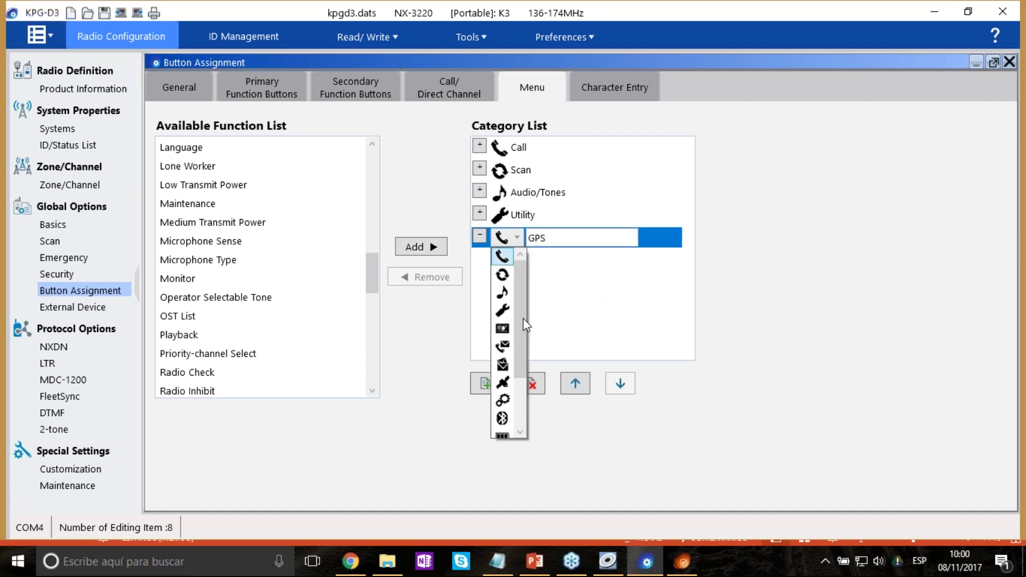
{"action": "left_click", "coordinate": [503, 382]}
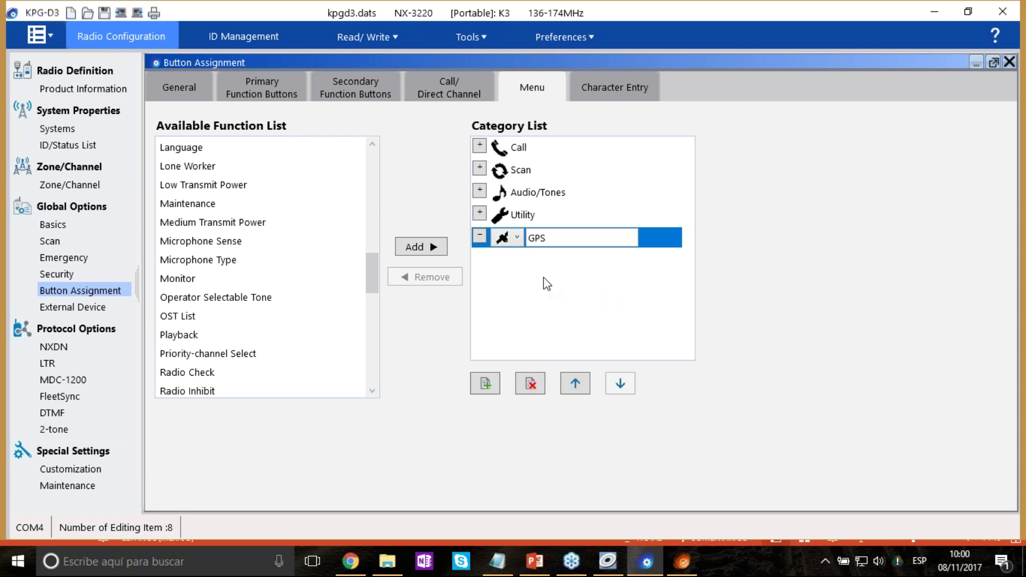
{"action": "left_click", "coordinate": [503, 264]}
Add GPS, GPS Position Display and GPS/Bluetooth Reset to the GPS category.
{"action": "mouse_move", "coordinate": [375, 265]}
{"action": "left_mouse_down"}
{"action": "mouse_move", "coordinate": [373, 338]}
{"action": "mouse_move", "coordinate": [380, 278]}
{"action": "left_mouse_up"}
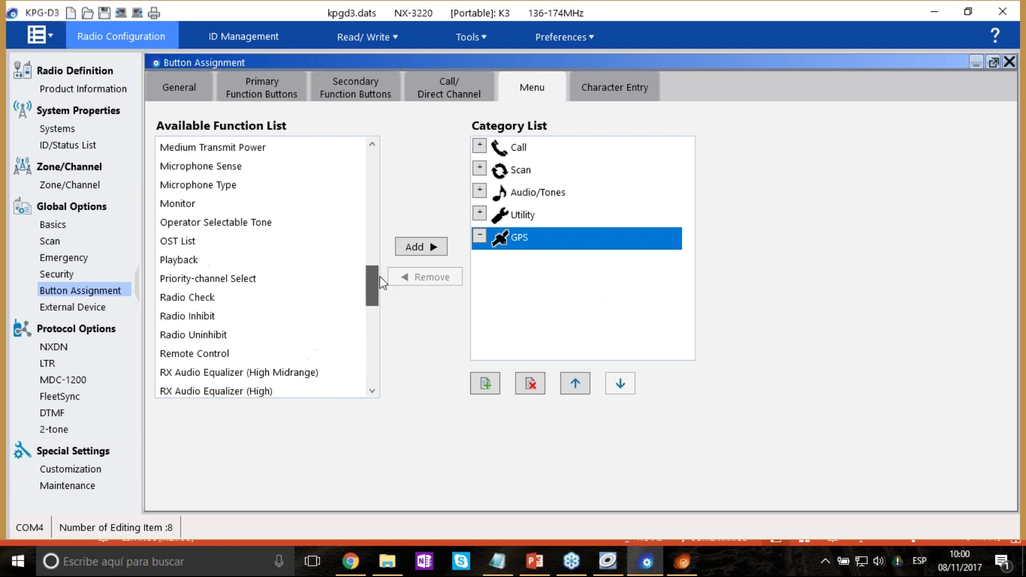
{"action": "scroll", "coordinate": [266, 243], "scroll_direction": "up", "scroll_amount": 14}
{"action": "scroll", "coordinate": [267, 244], "scroll_direction": "down", "scroll_amount": 1}
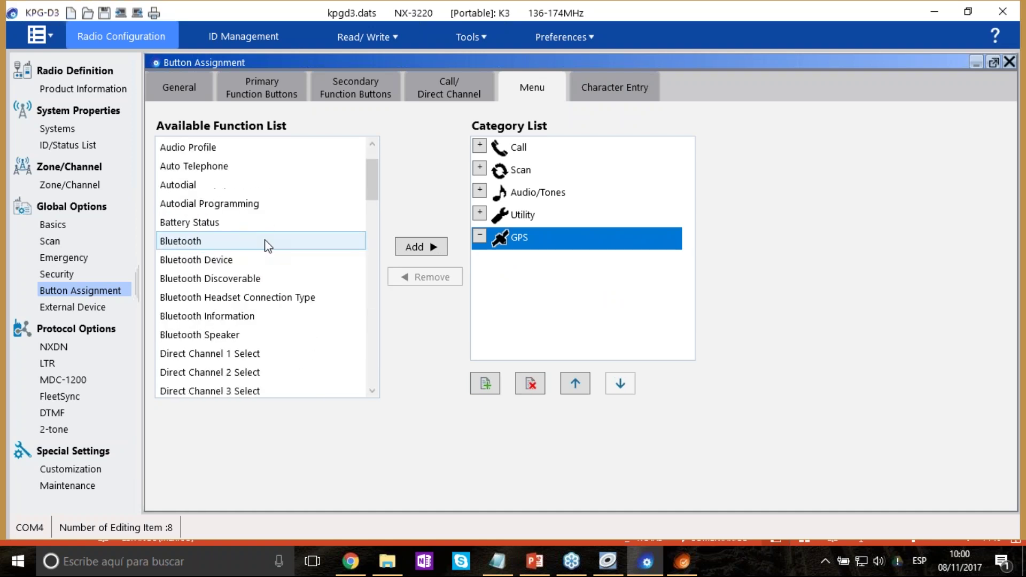
{"action": "scroll", "coordinate": [266, 244], "scroll_direction": "down", "scroll_amount": 5}
{"action": "scroll", "coordinate": [266, 251], "scroll_direction": "up", "scroll_amount": 1}
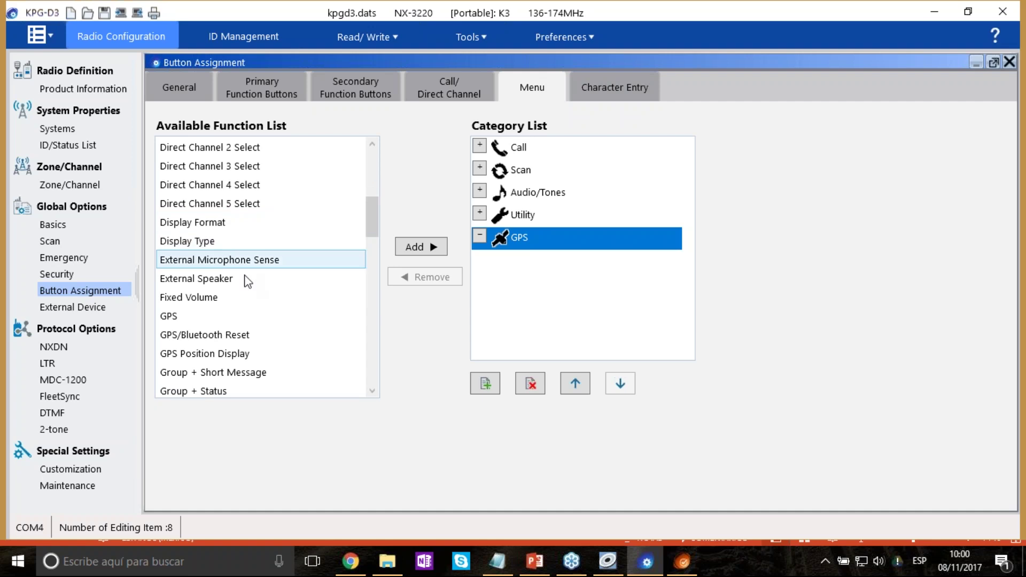
{"action": "left_click", "coordinate": [236, 316]}
{"action": "left_click", "coordinate": [428, 251]}
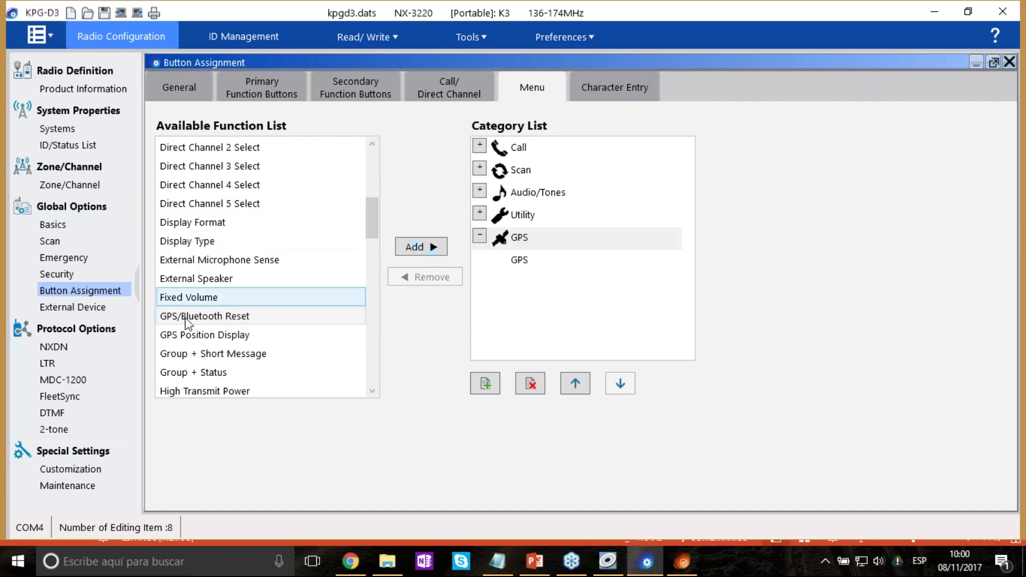
{"action": "left_click", "coordinate": [203, 335]}
{"action": "left_click", "coordinate": [430, 248]}
{"action": "left_click", "coordinate": [244, 316]}
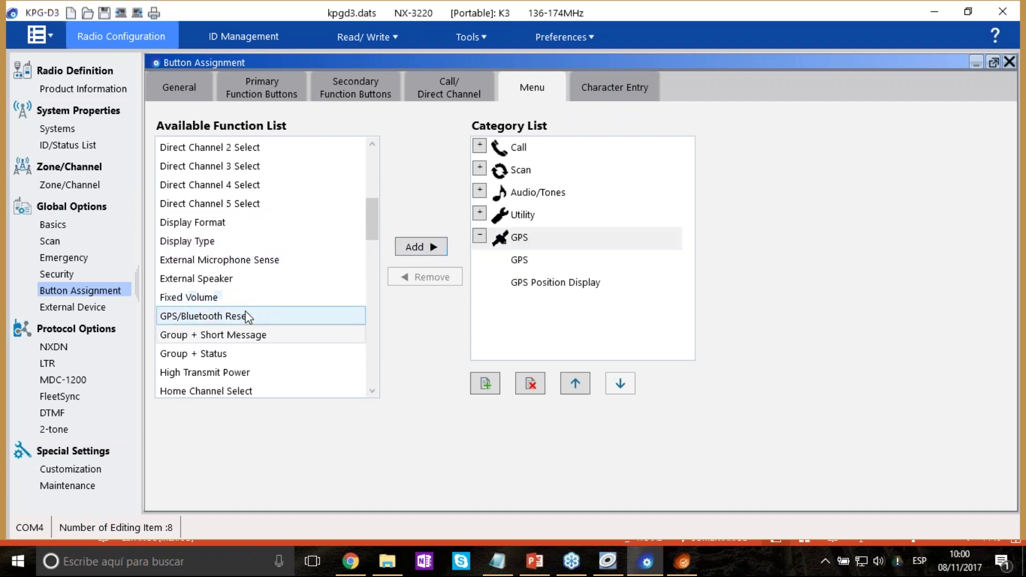
{"action": "left_click", "coordinate": [420, 246]}
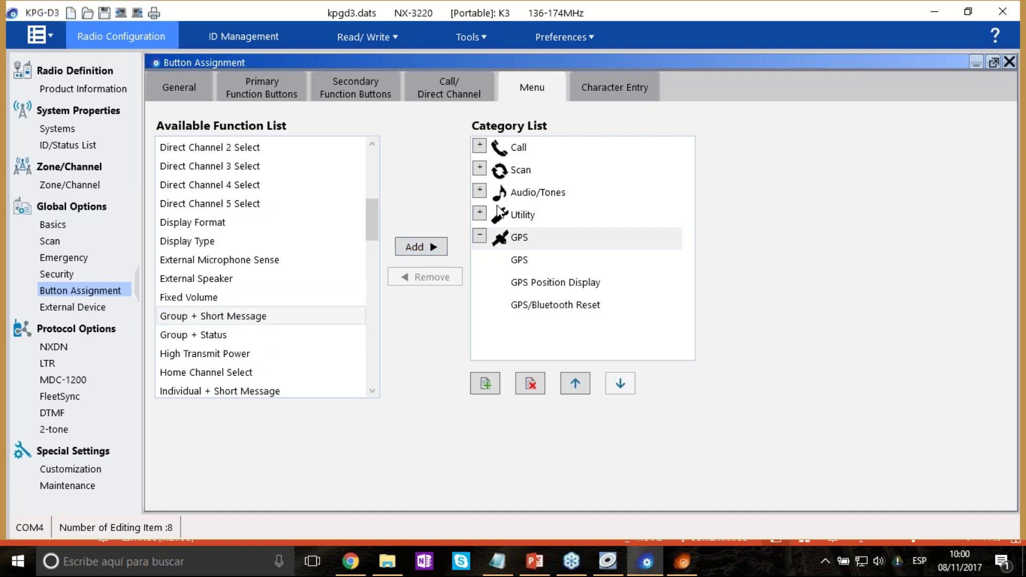
Remove the Status entry from the Call category.
{"action": "left_click", "coordinate": [479, 145]}
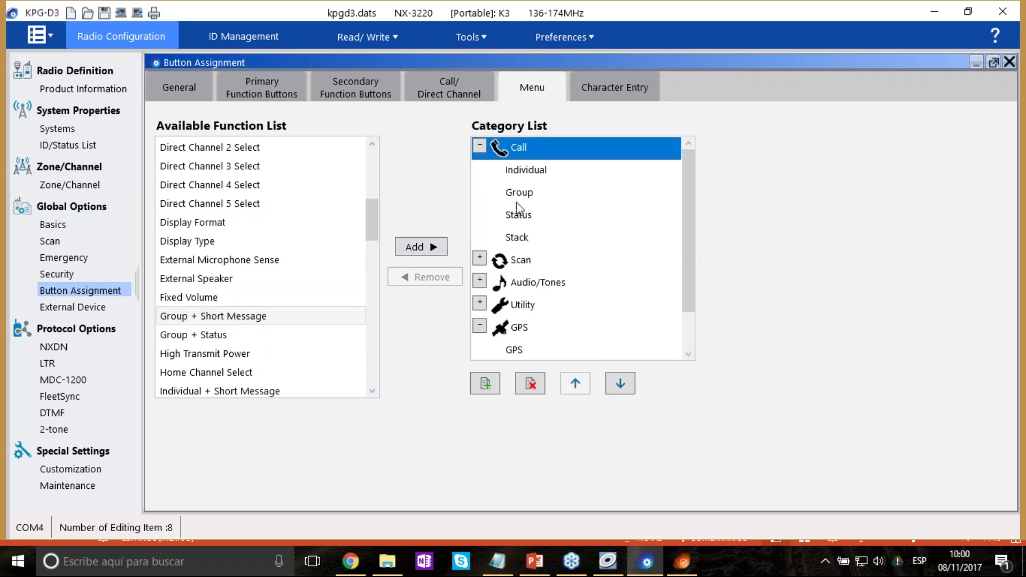
{"action": "left_click", "coordinate": [533, 221]}
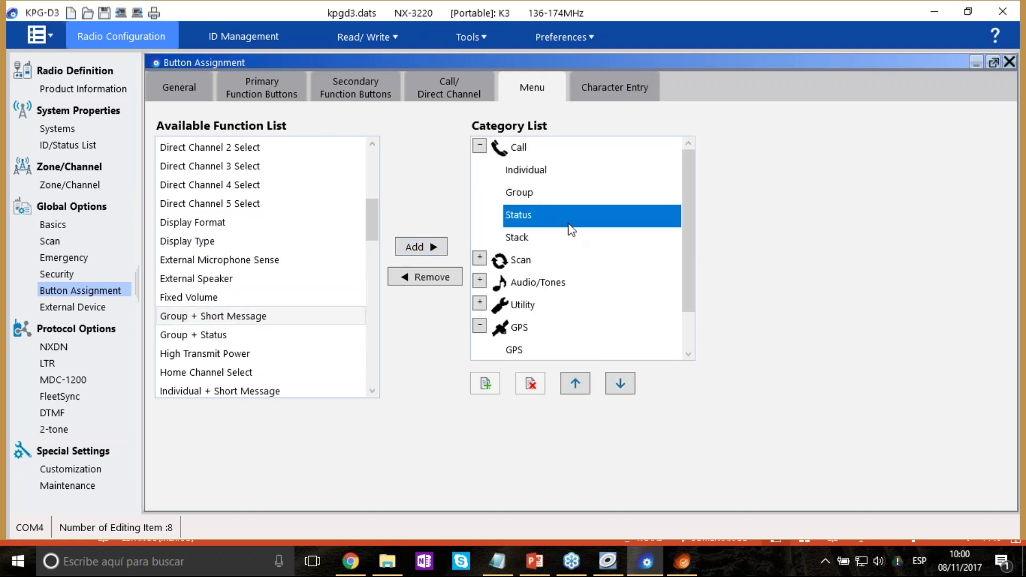
{"action": "left_click", "coordinate": [428, 277]}
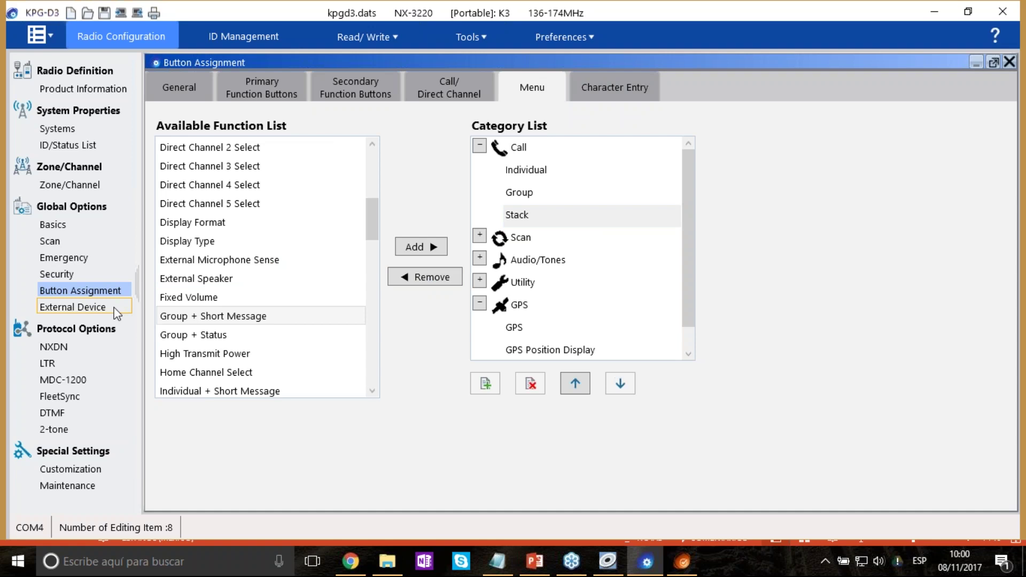
Go through External Device to the NXDN protocol settings under Protocol Options.
{"action": "left_click", "coordinate": [80, 307]}
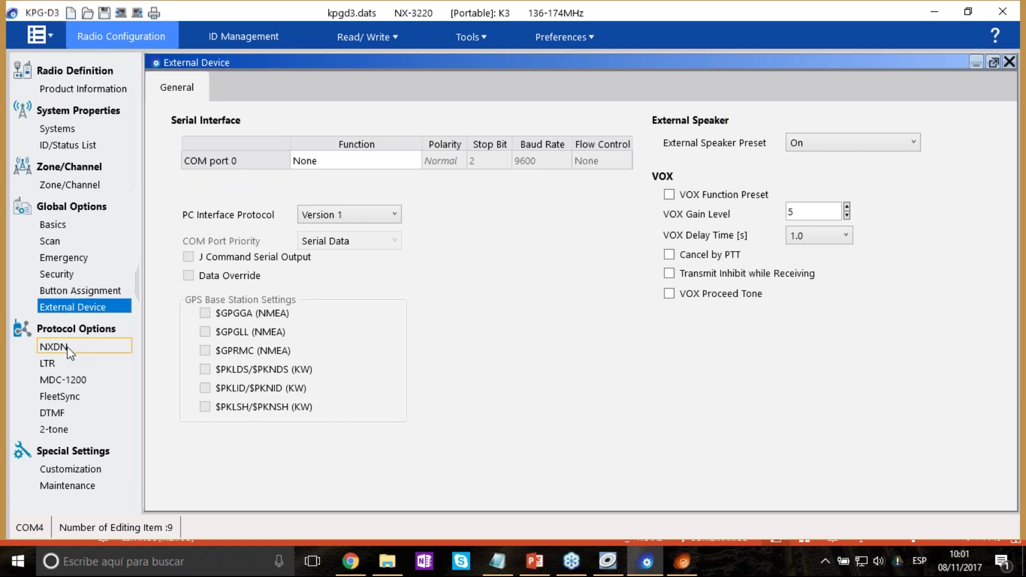
{"action": "left_click", "coordinate": [68, 348]}
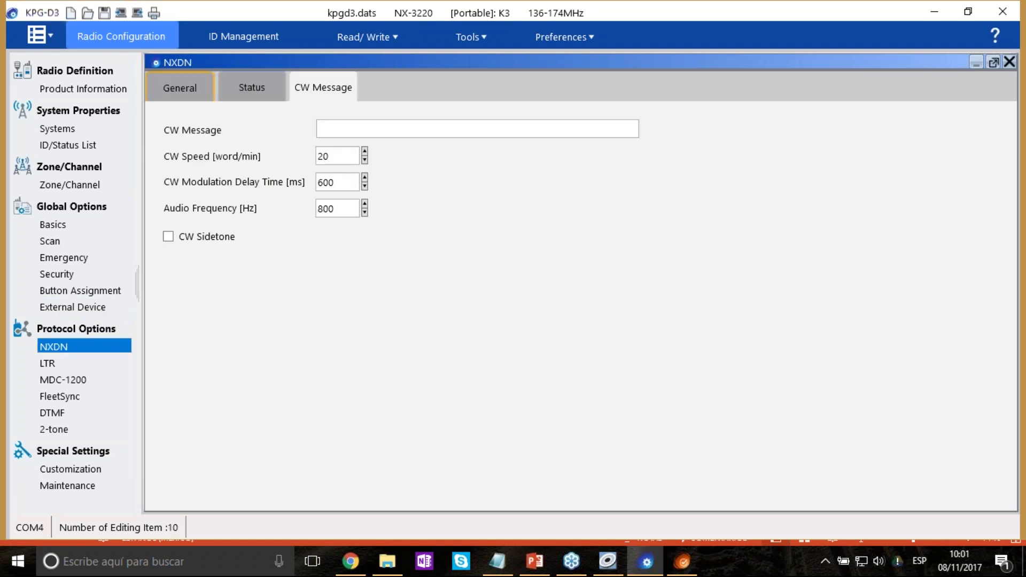
Set the NXDN Group Call Display Type to Calling Transceiver ID/Group ID.
{"action": "left_click", "coordinate": [179, 88]}
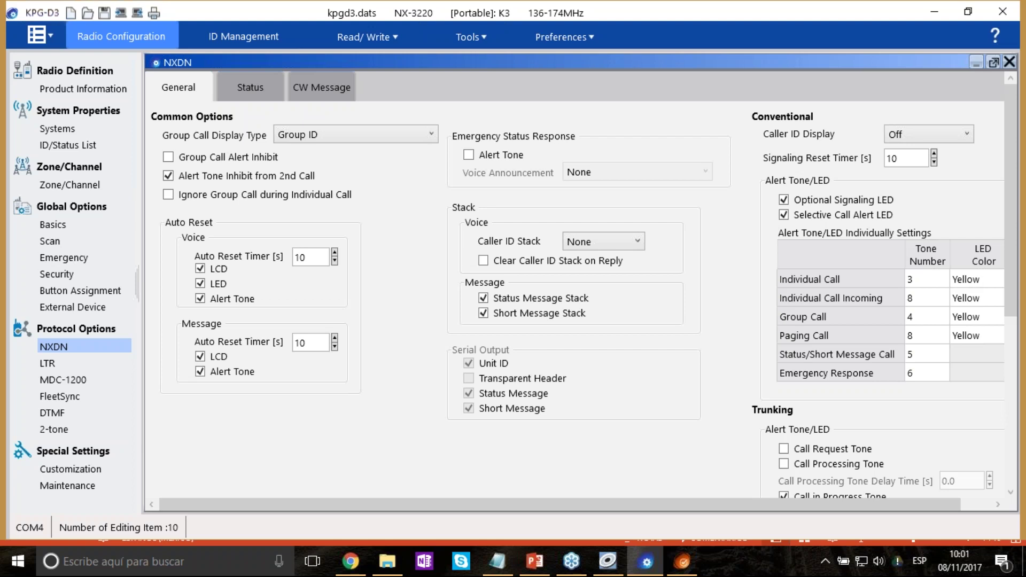
{"action": "left_click", "coordinate": [321, 135]}
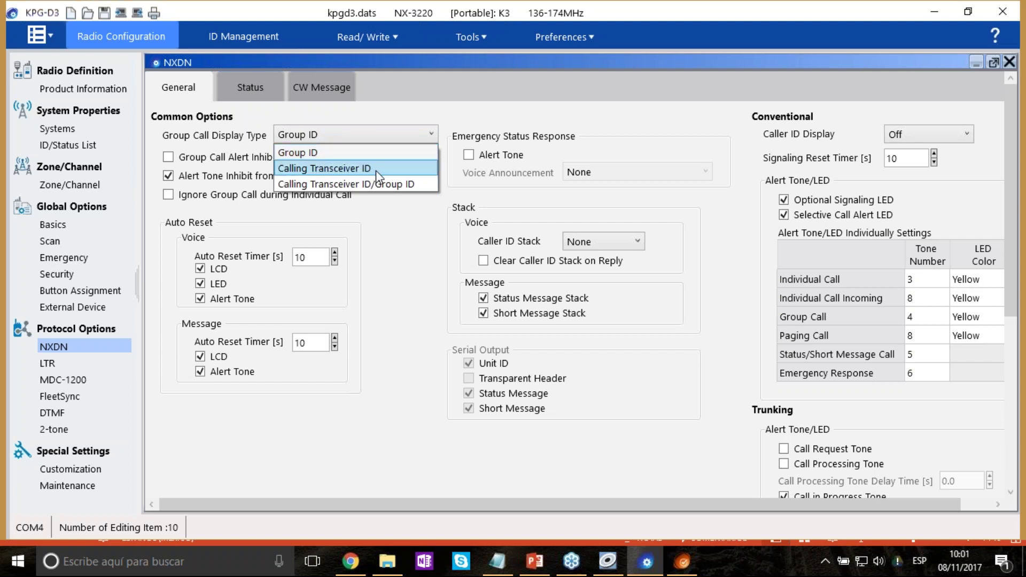
{"action": "left_click", "coordinate": [380, 184]}
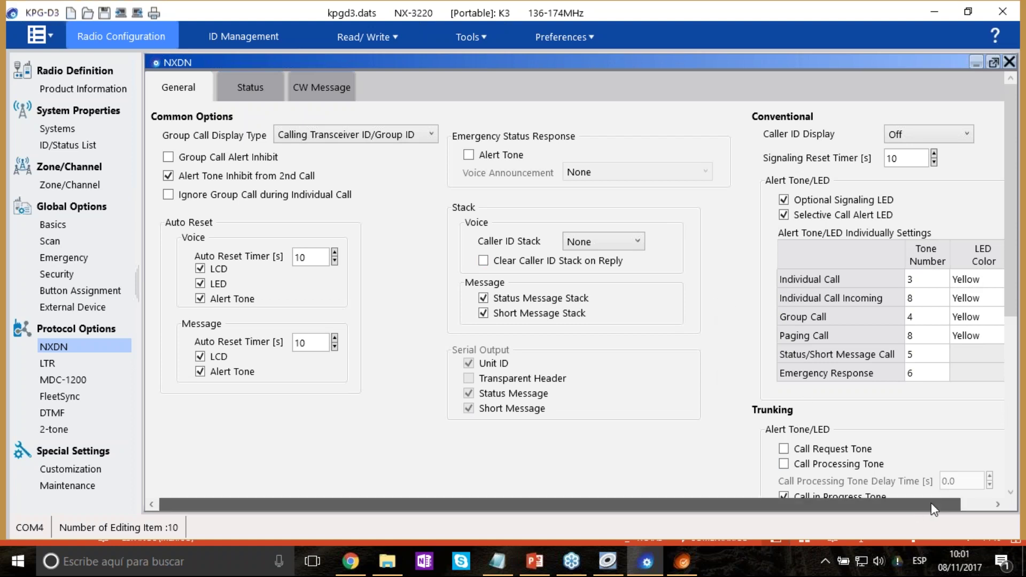
{"action": "left_click_drag", "start_coordinate": [933, 509], "coordinate": [999, 504]}
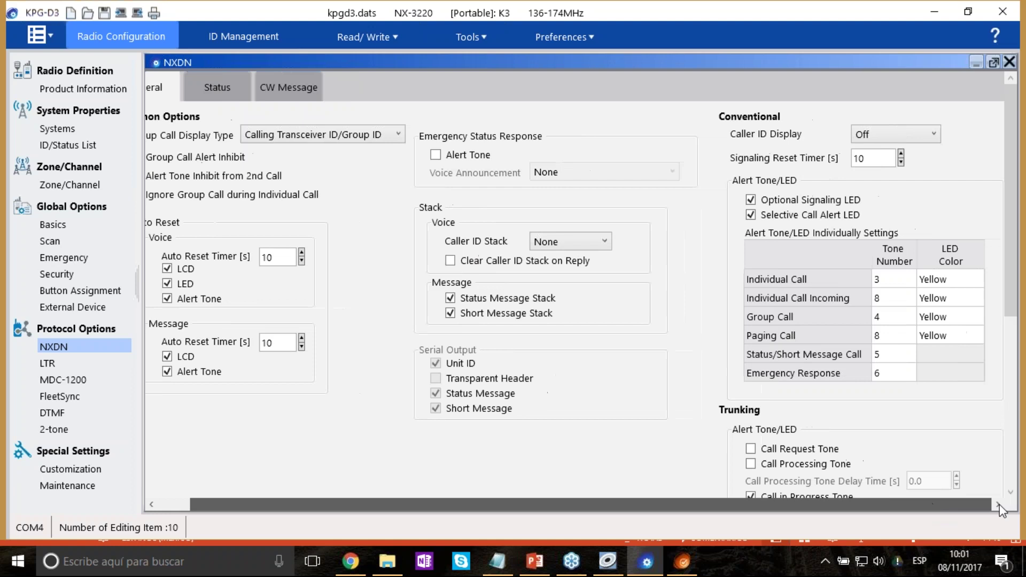
Choose RAN for the conventional Caller ID Display.
{"action": "left_click", "coordinate": [932, 136]}
{"action": "left_click", "coordinate": [887, 149]}
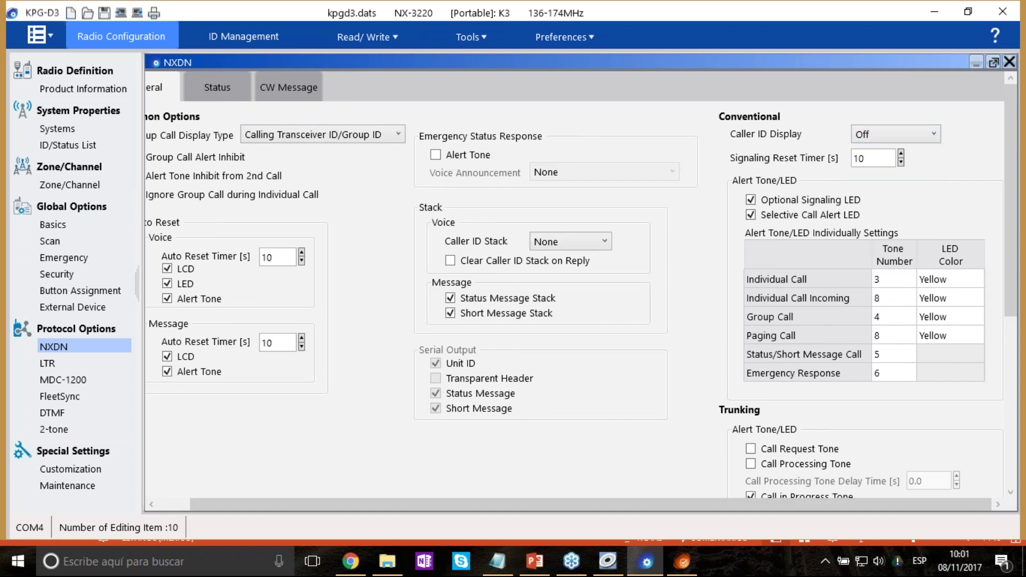
{"action": "left_click", "coordinate": [931, 136]}
{"action": "left_click", "coordinate": [930, 135]}
{"action": "left_click", "coordinate": [79, 364]}
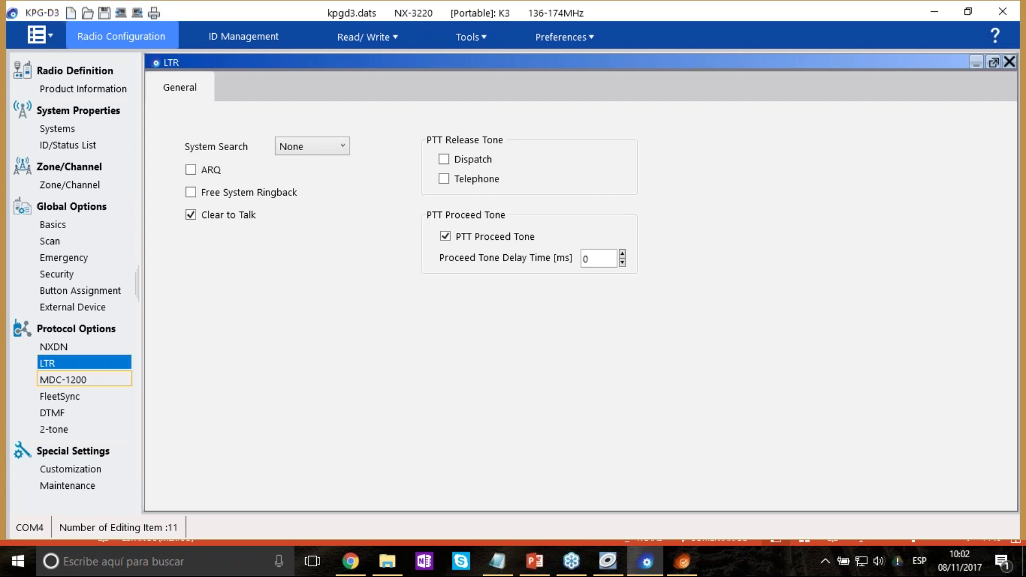
Review the MDC-1200, FleetSync and DTMF protocol settings pages.
{"action": "left_click", "coordinate": [80, 379]}
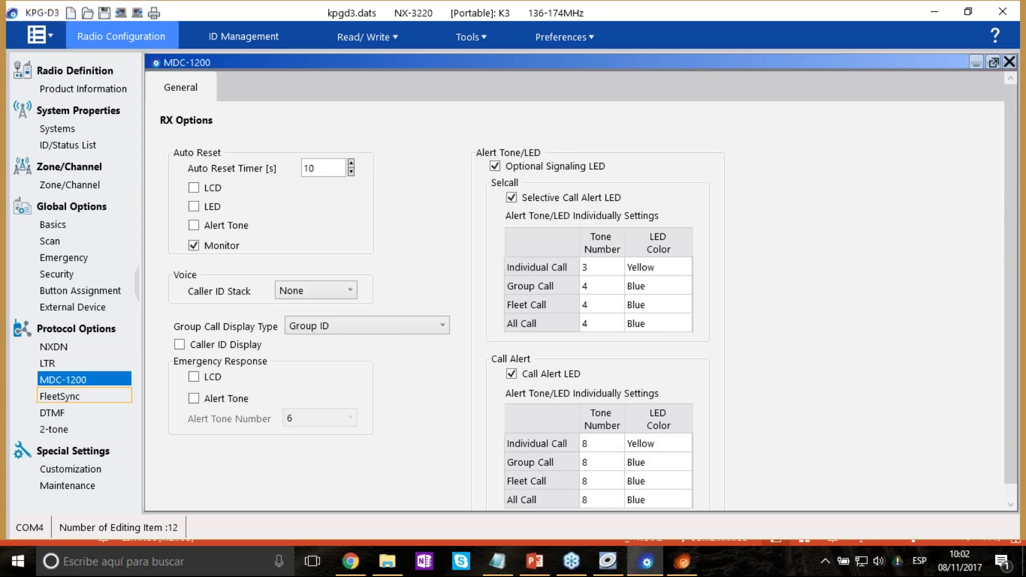
{"action": "left_click", "coordinate": [81, 396]}
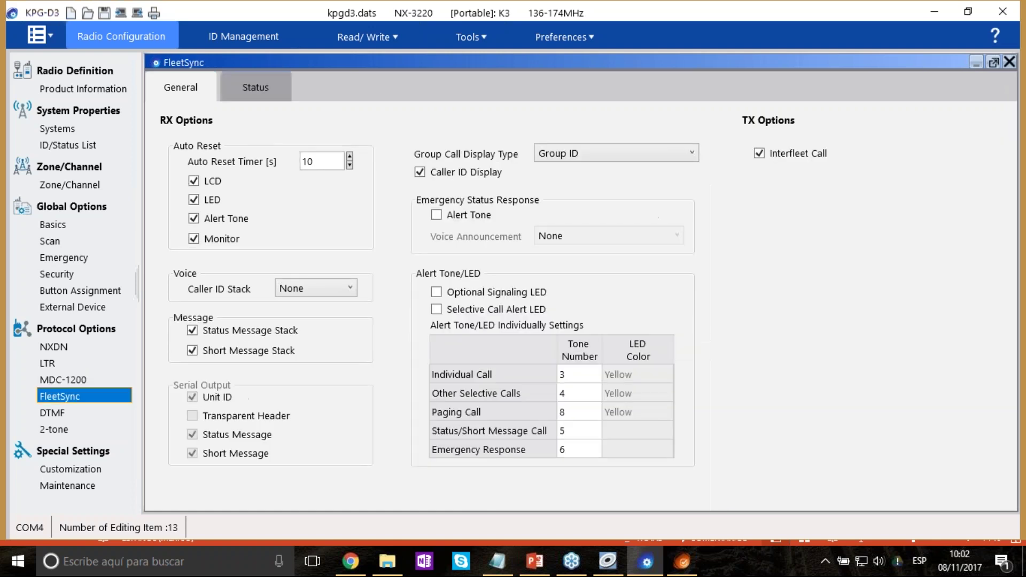
{"action": "left_click", "coordinate": [78, 415]}
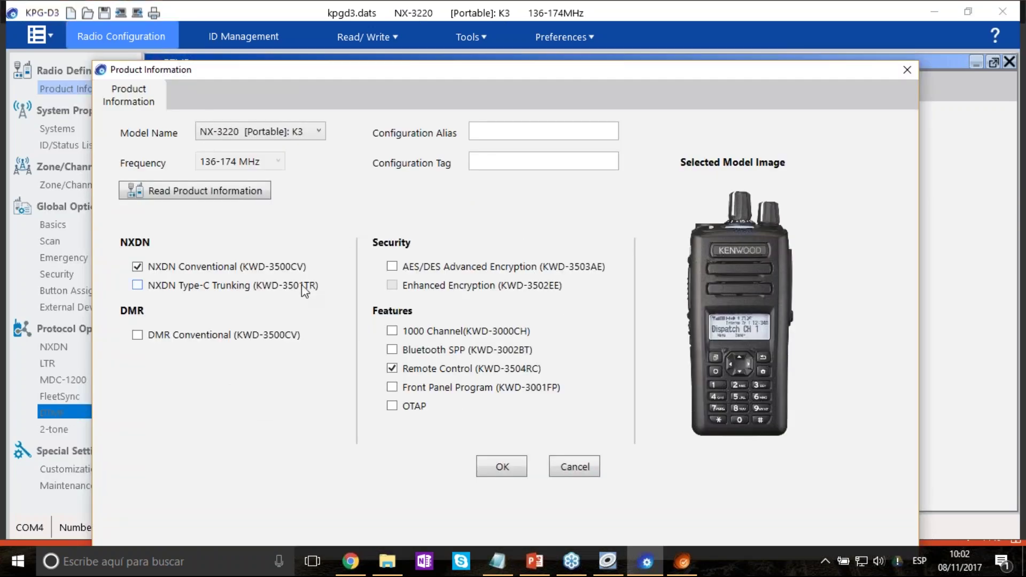
Replace NXDN Conventional with DMR Conventional in Product Information and accept the data-clearing warnings.
{"action": "left_click", "coordinate": [138, 267]}
{"action": "left_click", "coordinate": [137, 335]}
{"action": "left_click", "coordinate": [508, 471]}
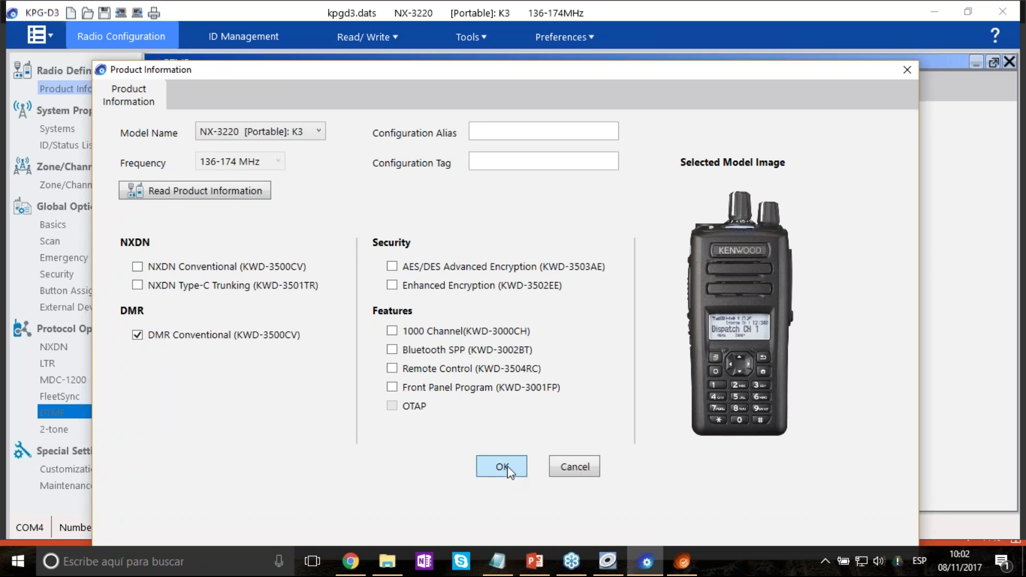
{"action": "left_click", "coordinate": [505, 469]}
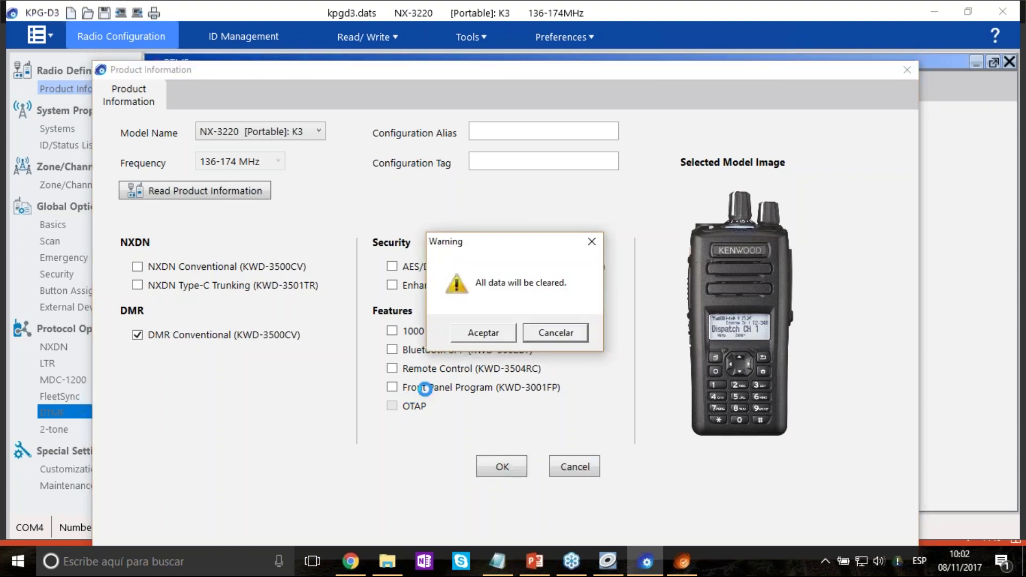
{"action": "left_click", "coordinate": [482, 334]}
{"action": "left_click", "coordinate": [525, 338]}
{"action": "left_click", "coordinate": [555, 338]}
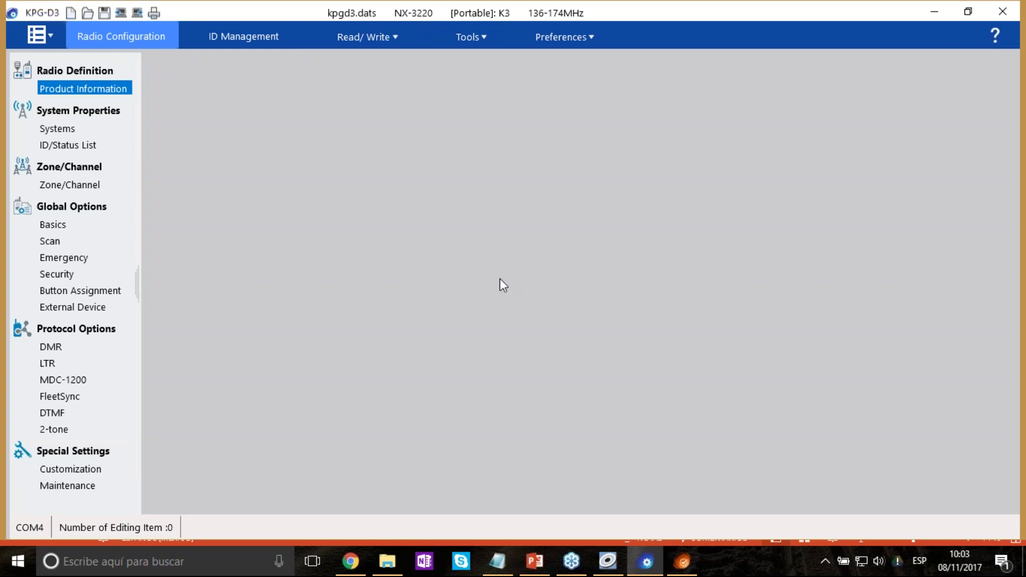
Switch System 1 from Analog Conventional to DMR Conventional, accepting the personality-deletion warning.
{"action": "left_click", "coordinate": [91, 129]}
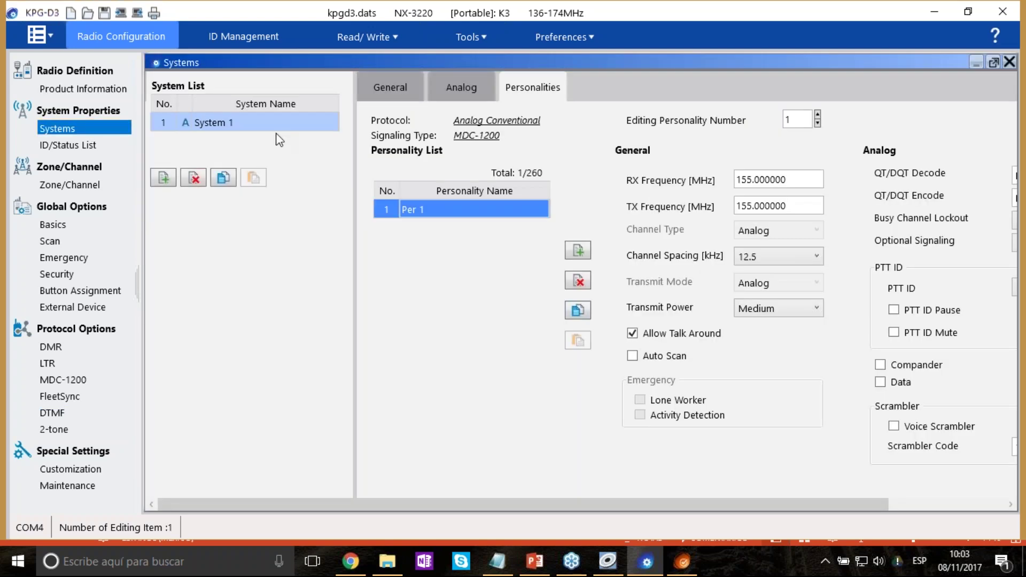
{"action": "right_click", "coordinate": [272, 133]}
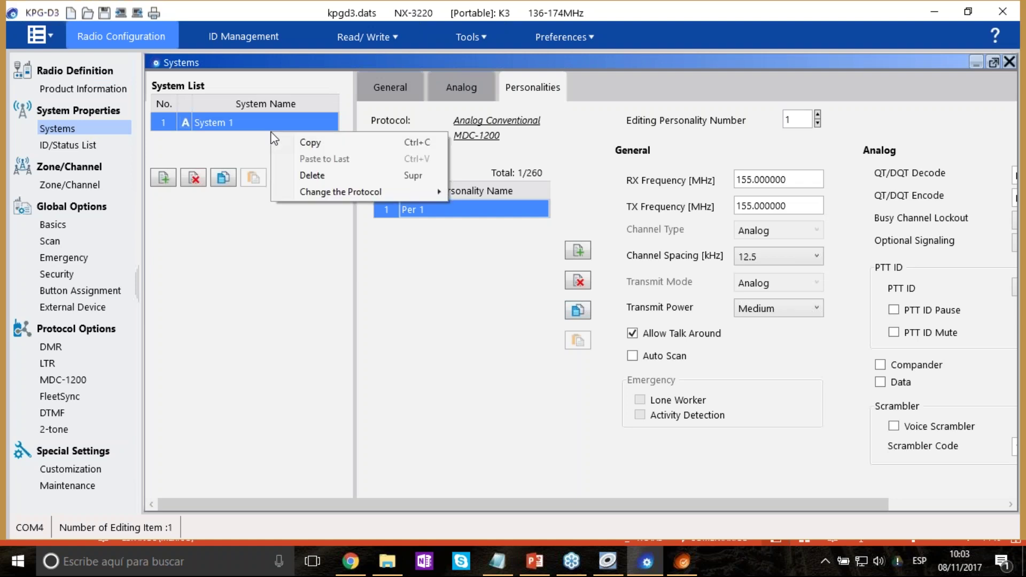
{"action": "left_click", "coordinate": [238, 124]}
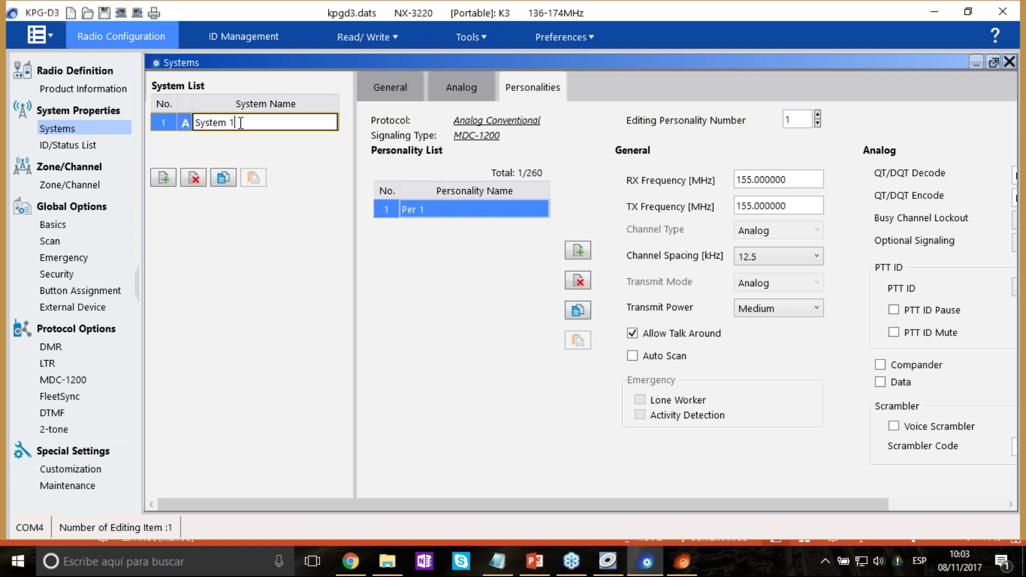
{"action": "right_click", "coordinate": [277, 123]}
{"action": "mouse_move", "coordinate": [381, 185]}
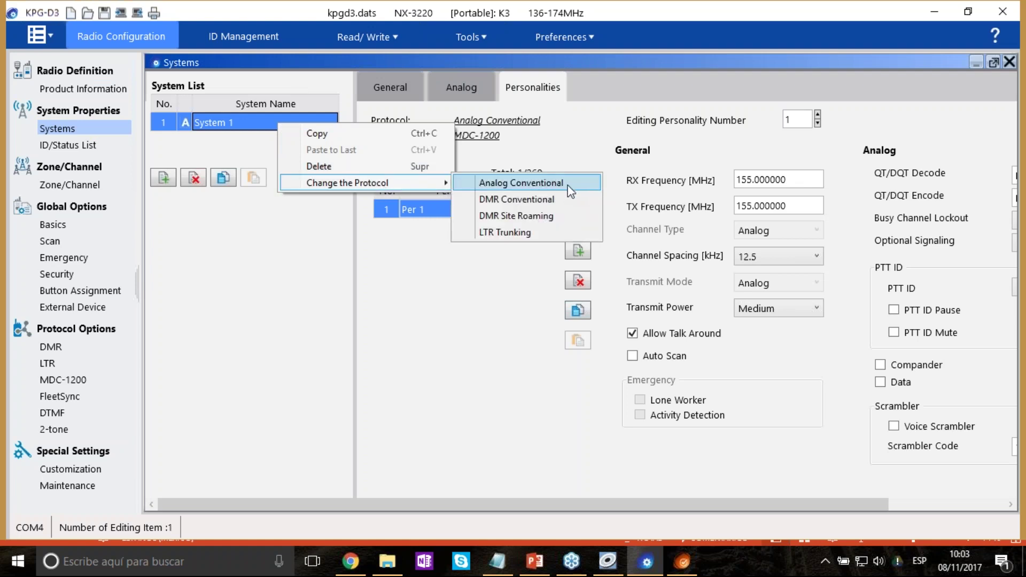
{"action": "left_click", "coordinate": [567, 201]}
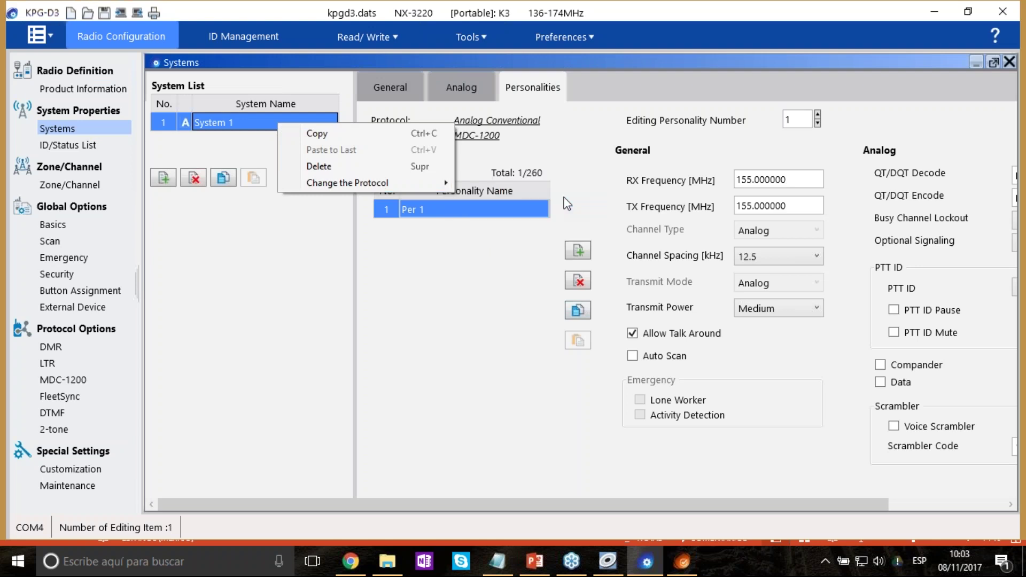
{"action": "left_click", "coordinate": [559, 332]}
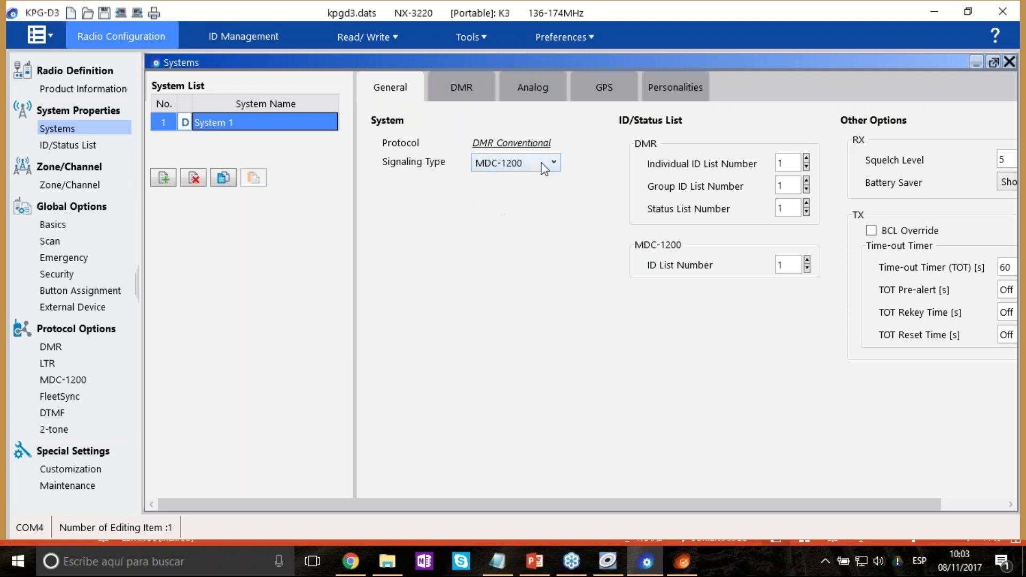
Show System 1's personalities and inspect Per 1's name and RX/TX frequency fields.
{"action": "left_click", "coordinate": [682, 90]}
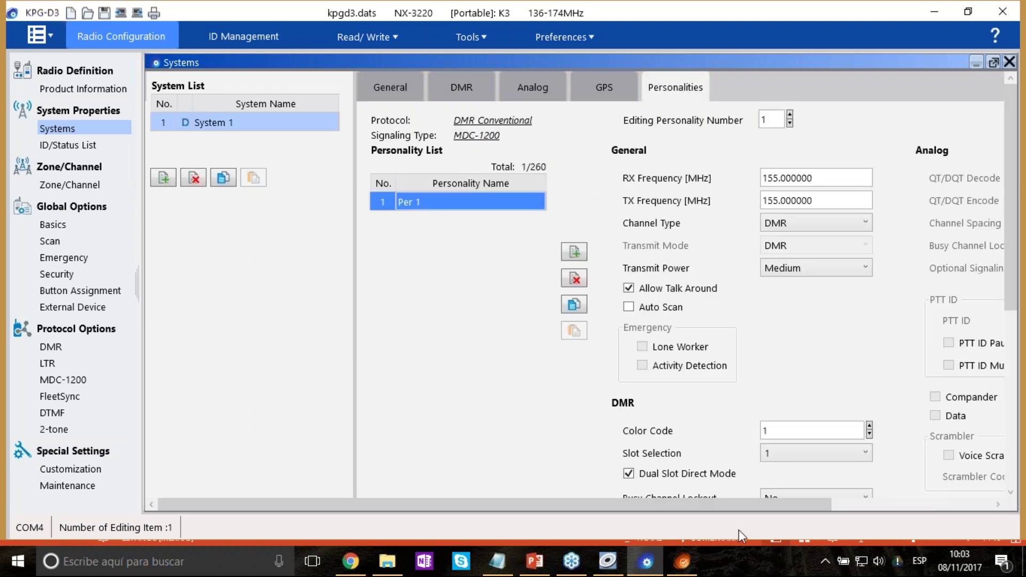
{"action": "left_click_drag", "start_coordinate": [762, 499], "coordinate": [872, 477]}
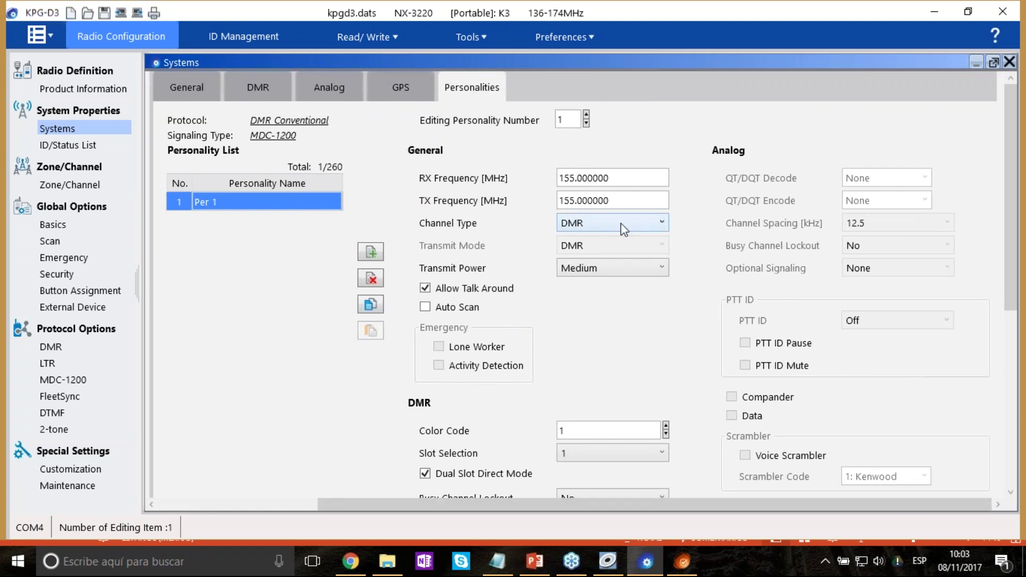
{"action": "left_click", "coordinate": [659, 228]}
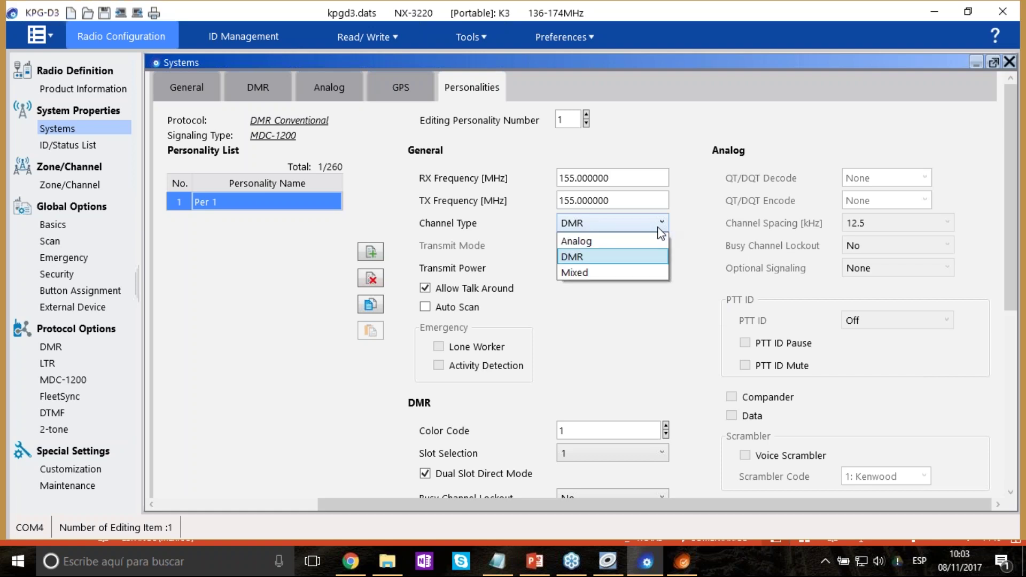
{"action": "left_click", "coordinate": [217, 199]}
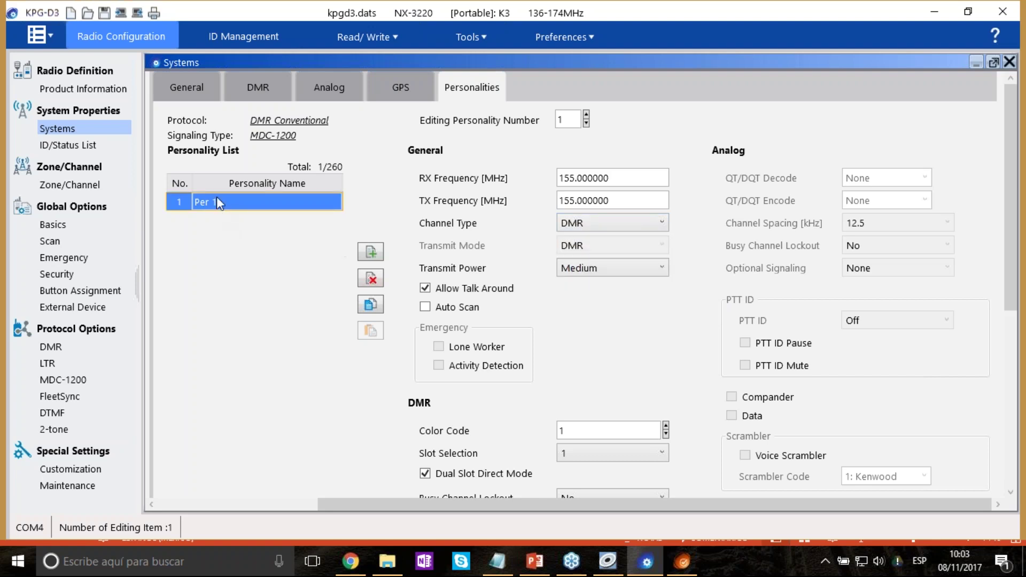
{"action": "left_click", "coordinate": [261, 201]}
{"action": "key", "text": "Return"}
{"action": "left_click", "coordinate": [644, 181]}
{"action": "left_click", "coordinate": [644, 193]}
Set Per 1's channel type to Mixed after trying Analog and DMR.
{"action": "left_click", "coordinate": [658, 224]}
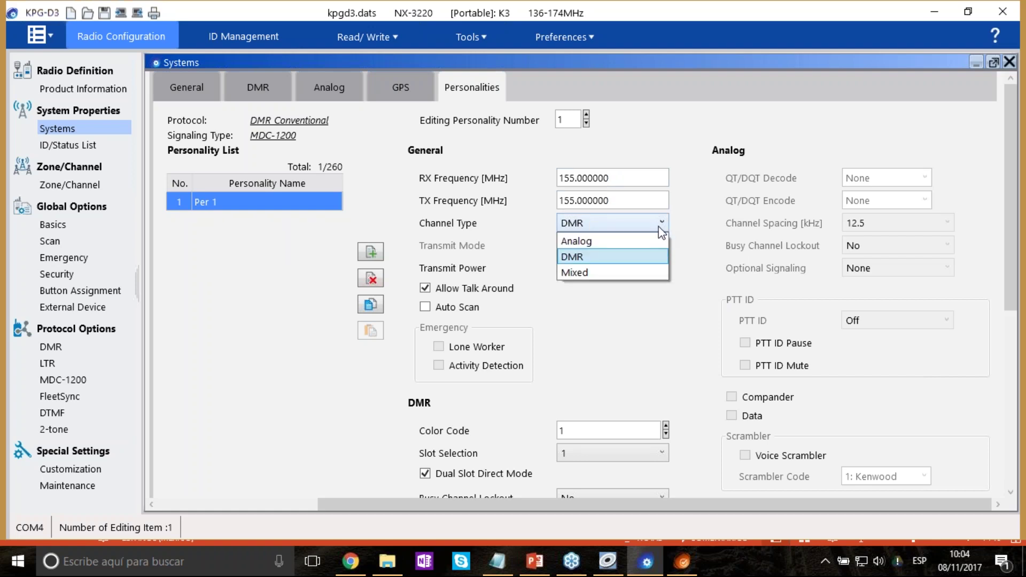
{"action": "left_click", "coordinate": [618, 273]}
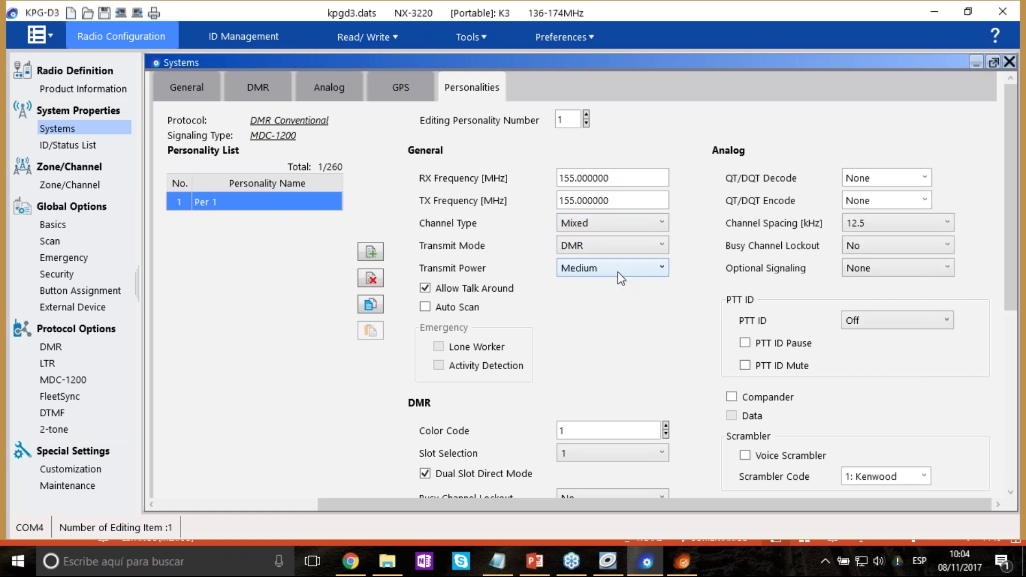
{"action": "left_click", "coordinate": [635, 222]}
{"action": "left_click", "coordinate": [612, 244]}
{"action": "left_click", "coordinate": [618, 226]}
{"action": "left_click", "coordinate": [611, 258]}
{"action": "left_click", "coordinate": [630, 225]}
{"action": "left_click", "coordinate": [608, 273]}
Scroll to Per 1's DMR settings and raise Color Code to 6.
{"action": "left_click_drag", "start_coordinate": [358, 504], "coordinate": [198, 504]}
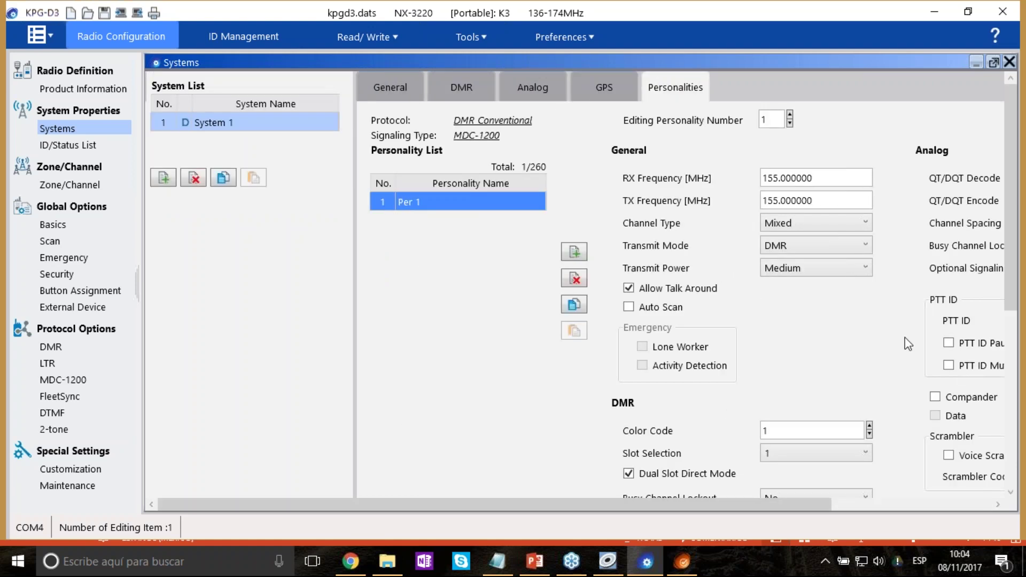
{"action": "scroll", "coordinate": [917, 326], "scroll_direction": "down", "scroll_amount": 2}
{"action": "left_click_drag", "start_coordinate": [824, 502], "coordinate": [925, 458]}
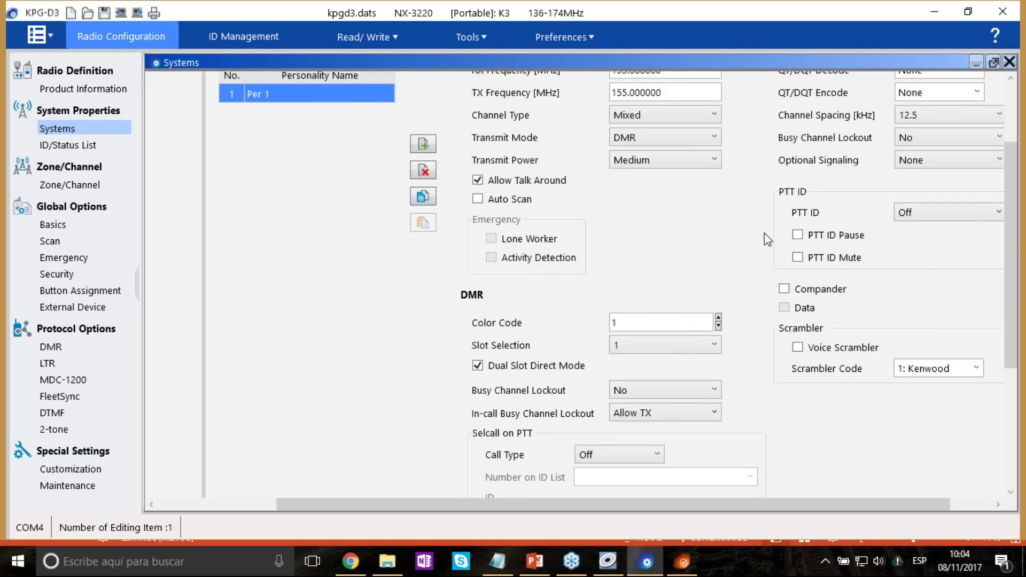
{"action": "scroll", "coordinate": [764, 235], "scroll_direction": "down", "scroll_amount": 1}
{"action": "left_click_drag", "start_coordinate": [807, 502], "coordinate": [854, 502]}
{"action": "scroll", "coordinate": [702, 257], "scroll_direction": "down", "scroll_amount": 1}
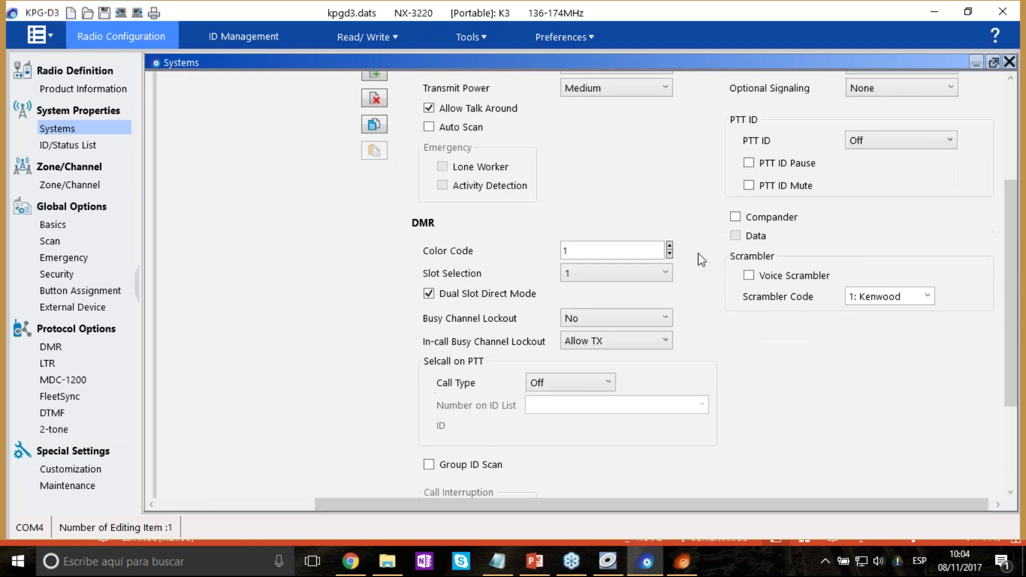
{"action": "left_click", "coordinate": [668, 251]}
{"action": "double_click", "coordinate": [669, 247]}
{"action": "left_click", "coordinate": [670, 247]}
{"action": "left_click", "coordinate": [670, 247]}
{"action": "left_click", "coordinate": [669, 246]}
Set the DMR Slot Selection to 2.
{"action": "scroll", "coordinate": [769, 367], "scroll_direction": "down", "scroll_amount": 4}
{"action": "scroll", "coordinate": [780, 337], "scroll_direction": "up", "scroll_amount": 4}
{"action": "left_click", "coordinate": [661, 278]}
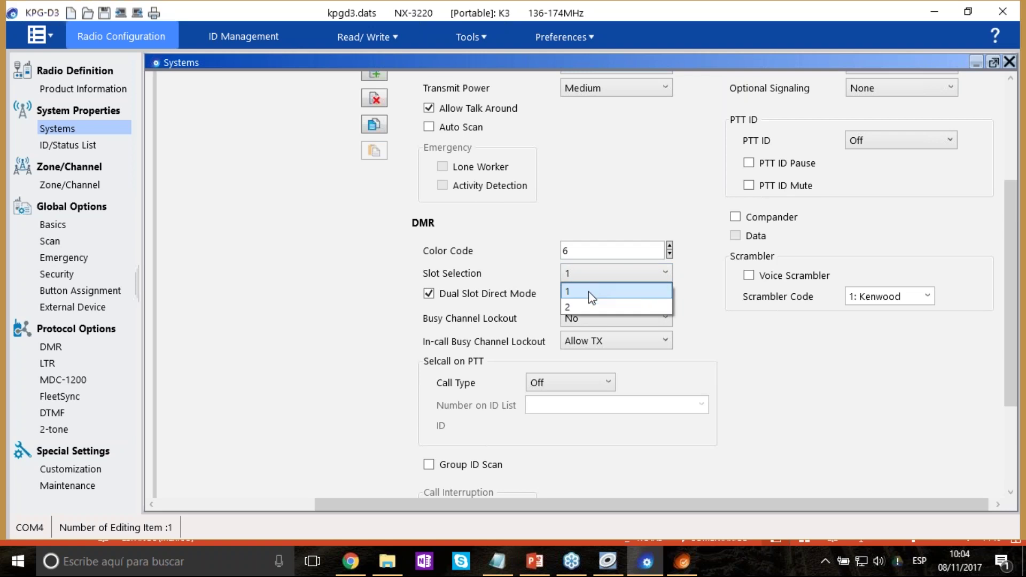
{"action": "left_click", "coordinate": [588, 306]}
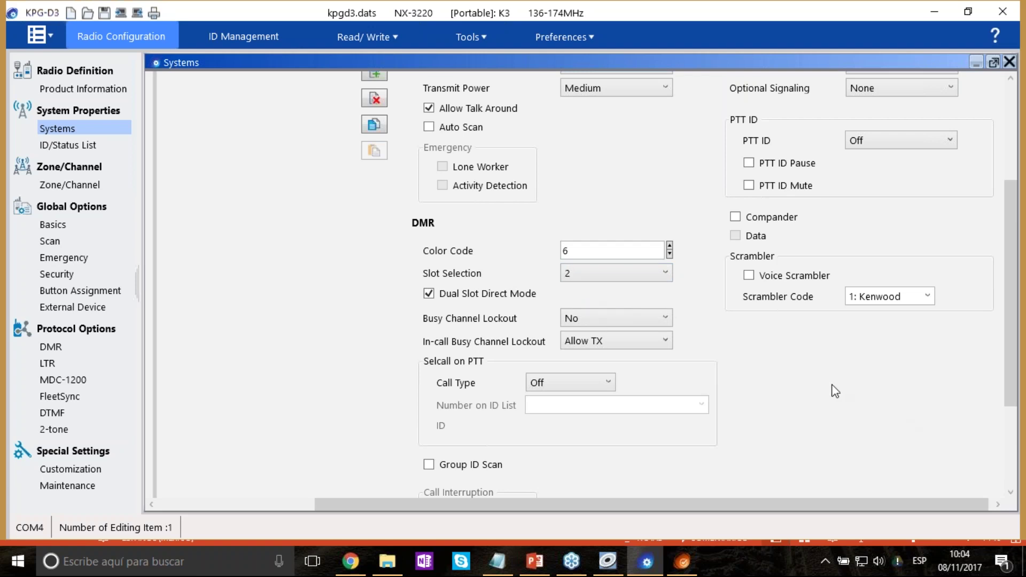
{"action": "scroll", "coordinate": [696, 334], "scroll_direction": "down", "scroll_amount": 6}
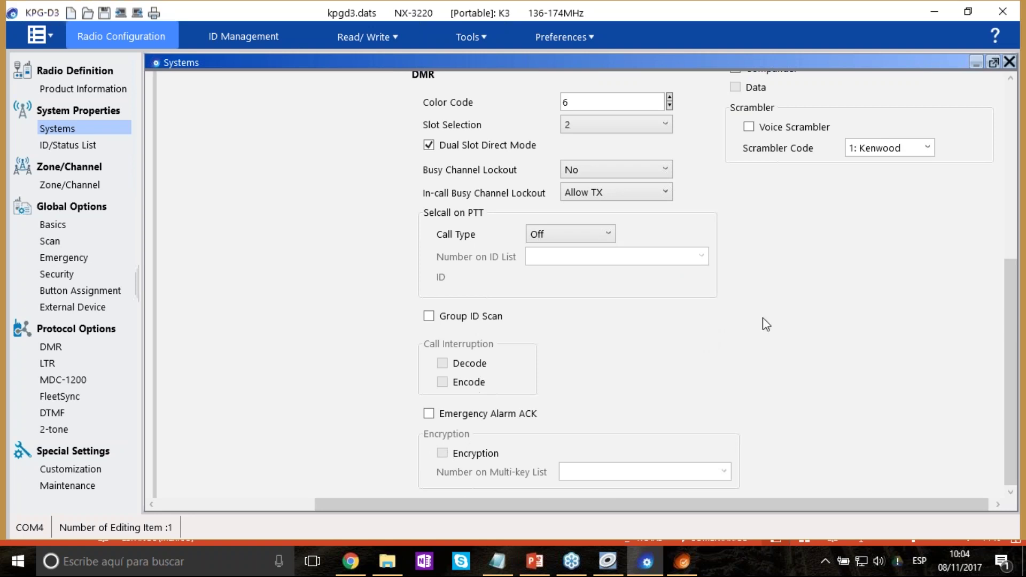
{"action": "scroll", "coordinate": [762, 318], "scroll_direction": "up", "scroll_amount": 6}
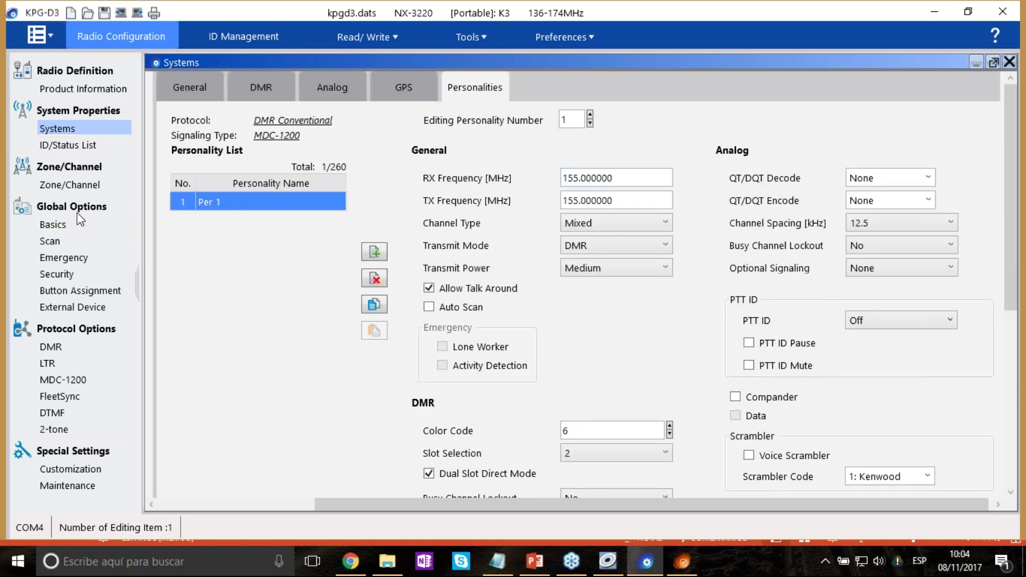
Open the Security encryption multi-key list and start editing Key 1's key data.
{"action": "left_click", "coordinate": [71, 275]}
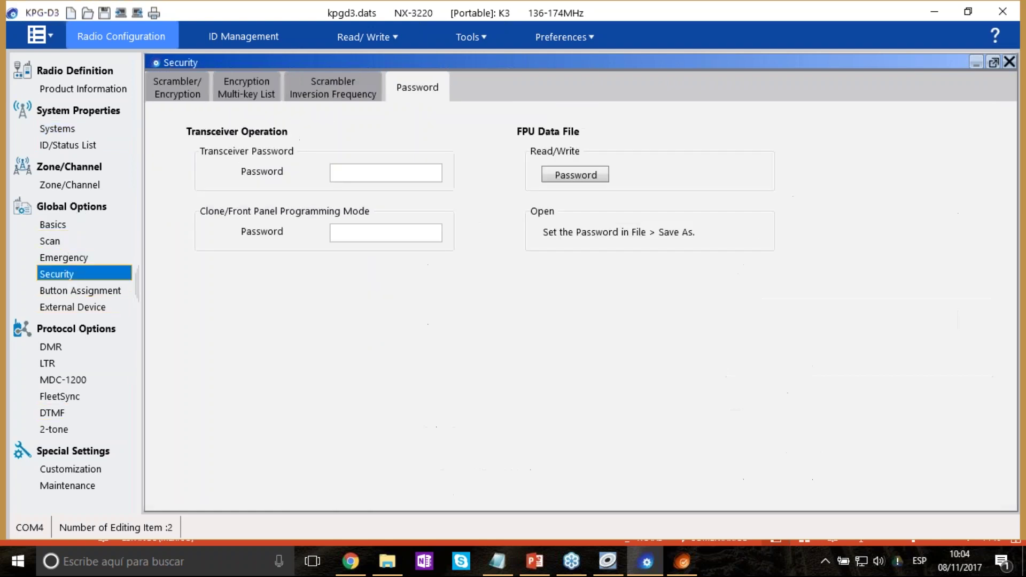
{"action": "left_click", "coordinate": [242, 86]}
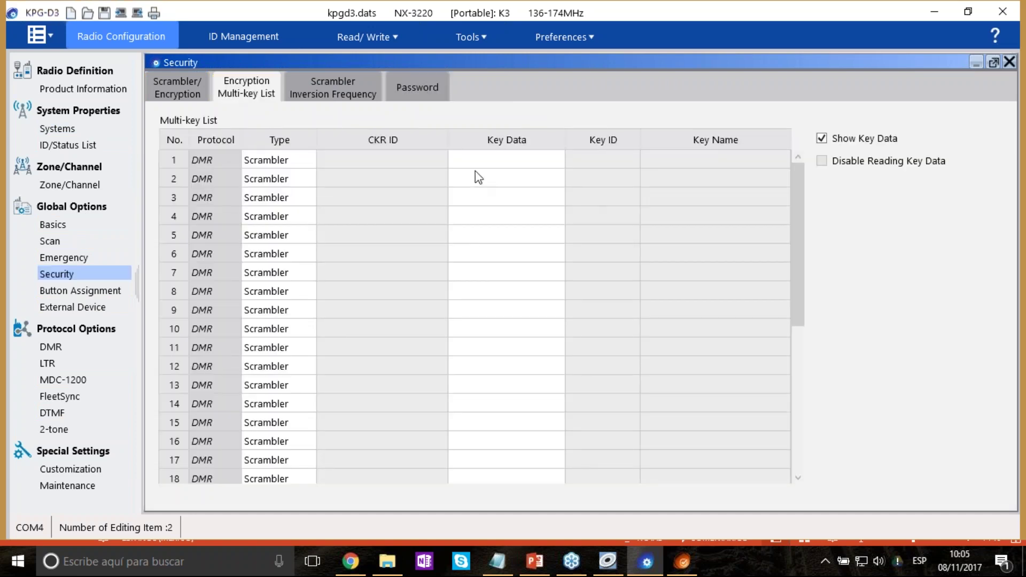
{"action": "left_click", "coordinate": [508, 162]}
{"action": "left_click", "coordinate": [560, 156]}
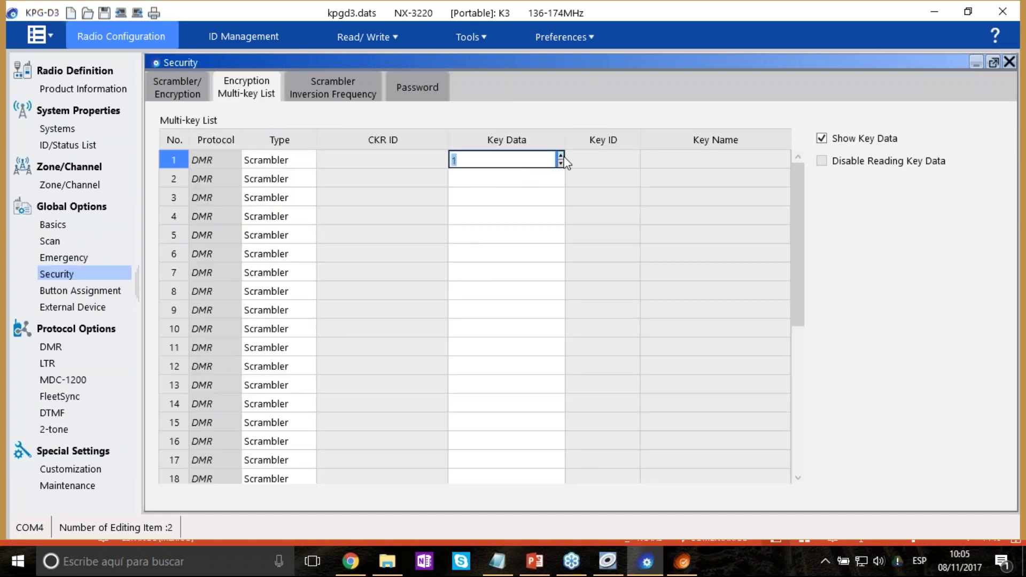
{"action": "left_click", "coordinate": [559, 164]}
{"action": "key", "text": "Tab"}
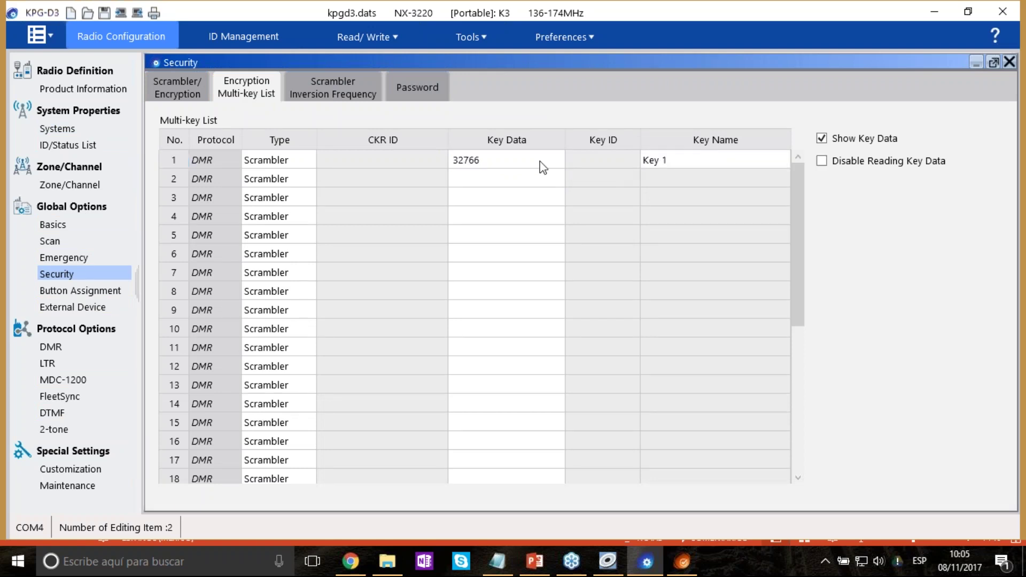
Enter new key data for Key 1 and verify the entry.
{"action": "left_click", "coordinate": [540, 167]}
{"action": "left_click", "coordinate": [559, 160]}
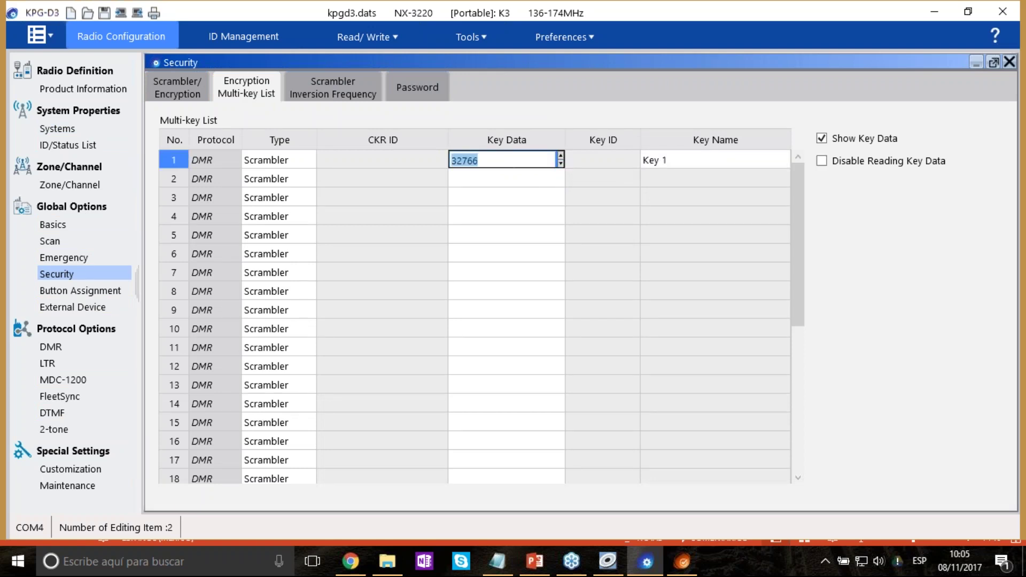
{"action": "key", "text": "Tab"}
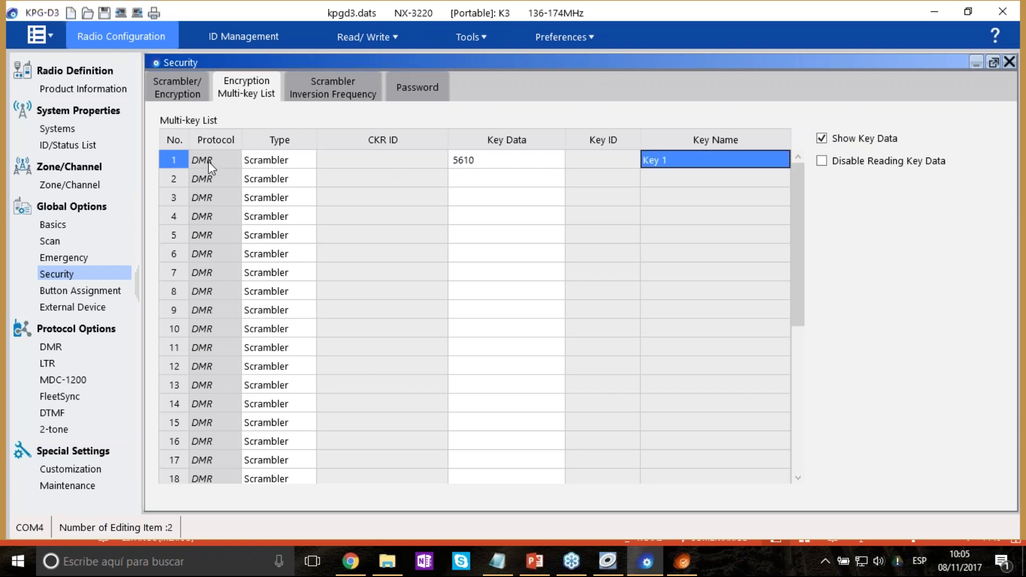
{"action": "left_click", "coordinate": [209, 162]}
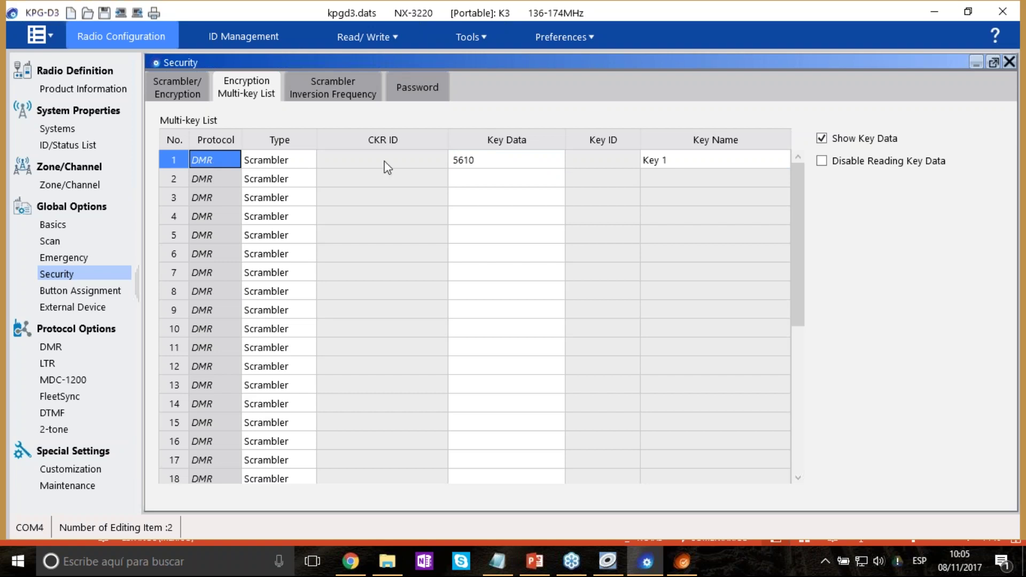
{"action": "left_click", "coordinate": [523, 159]}
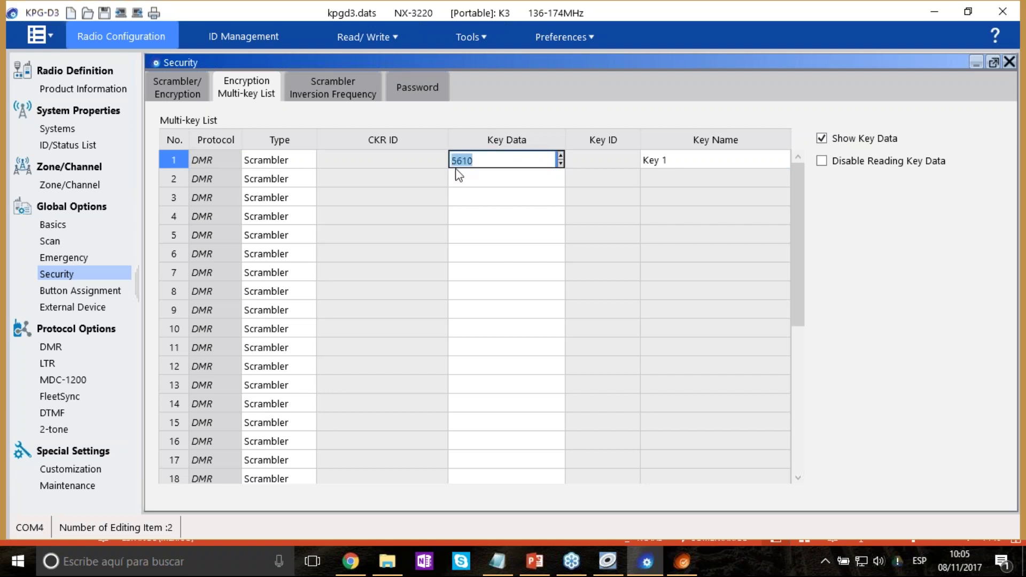
{"action": "left_click", "coordinate": [332, 87]}
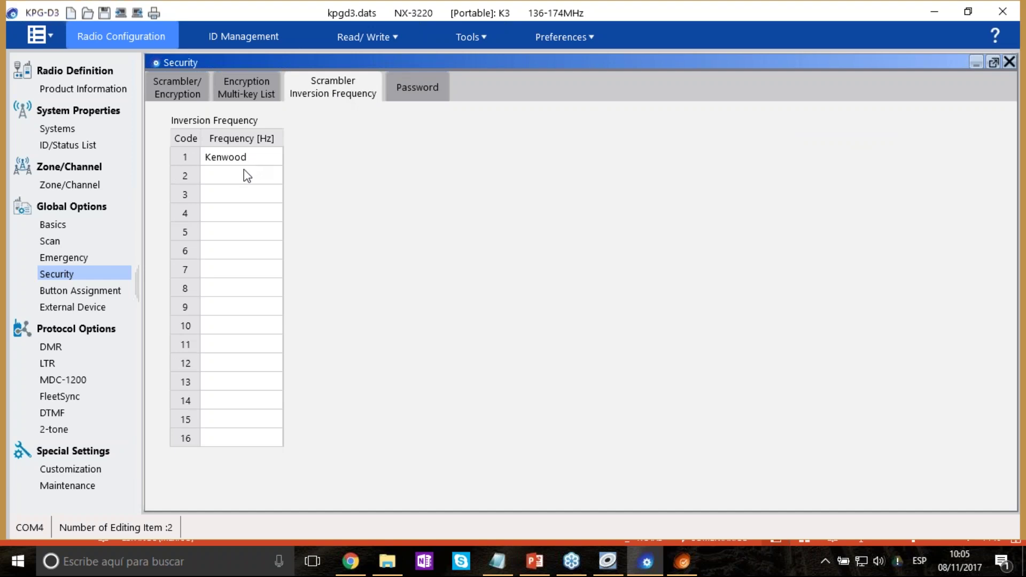
Change scrambler code 1's inversion frequency from Kenwood to 3500 Hz, then return to Systems.
{"action": "left_click", "coordinate": [244, 159]}
{"action": "double_click", "coordinate": [264, 156]}
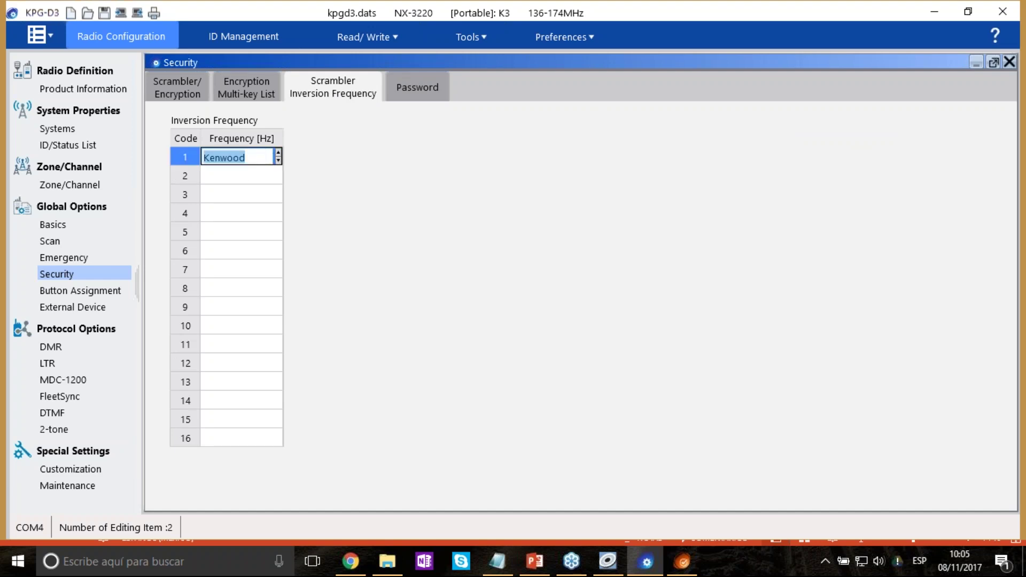
{"action": "type", "text": "3500"}
{"action": "key", "text": "Return"}
{"action": "left_click", "coordinate": [237, 158]}
{"action": "key", "text": "ctrl+a"}
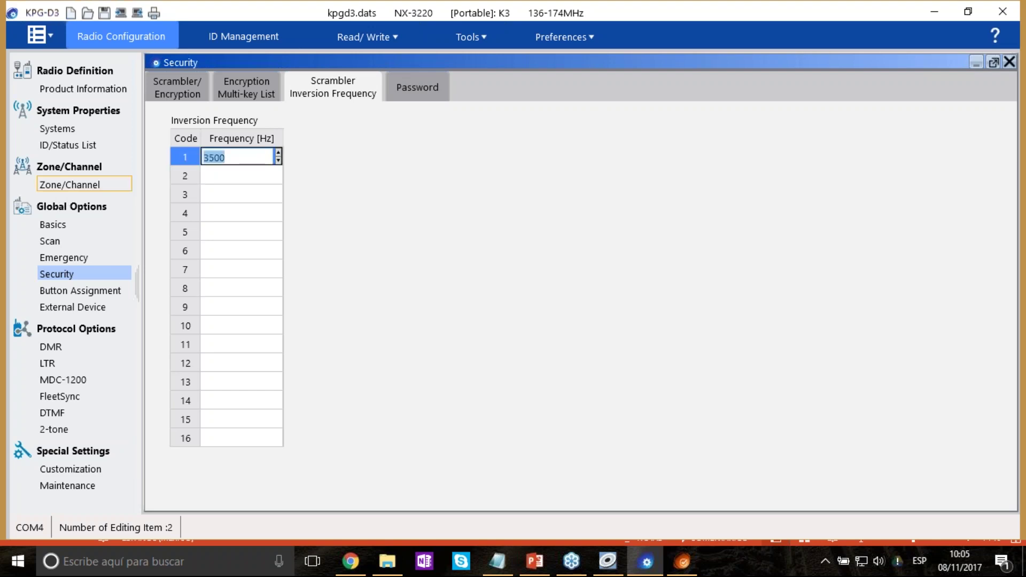
{"action": "left_click", "coordinate": [69, 185]}
{"action": "left_click", "coordinate": [57, 129]}
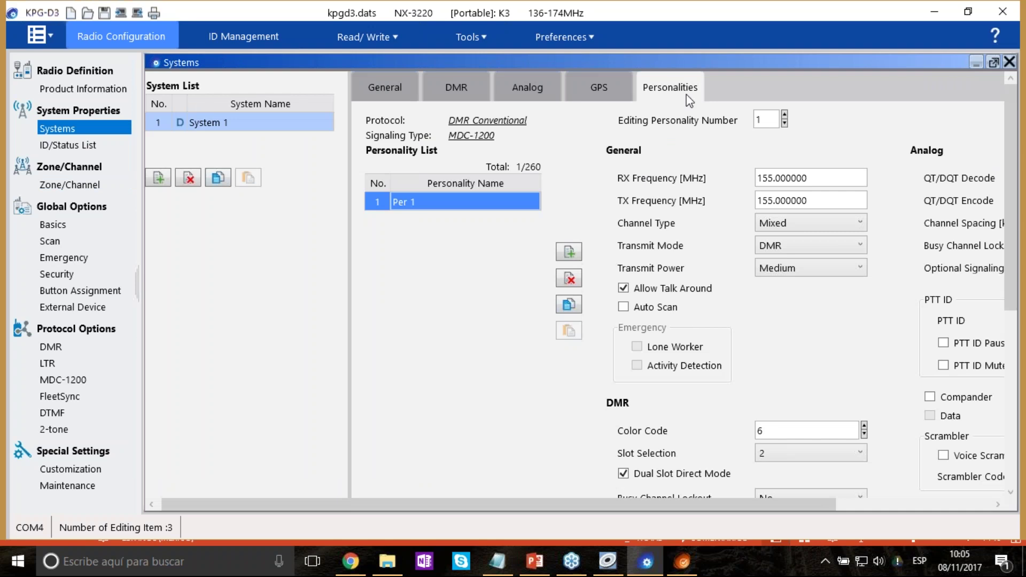
Enable encryption on Per 1 using multi-key 1: Key 1.
{"action": "left_click_drag", "start_coordinate": [755, 504], "coordinate": [912, 502]}
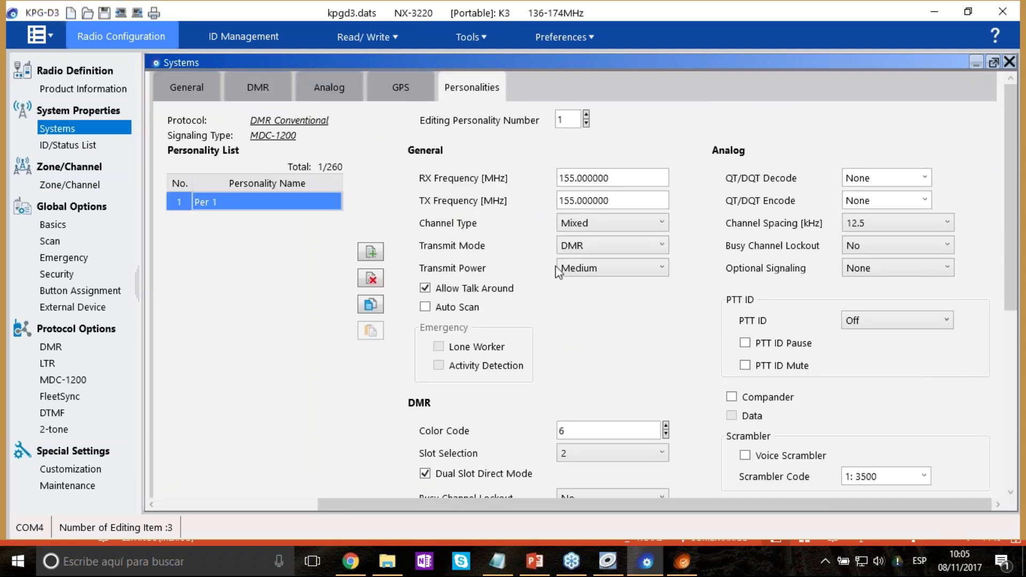
{"action": "scroll", "coordinate": [665, 334], "scroll_direction": "down", "scroll_amount": 6}
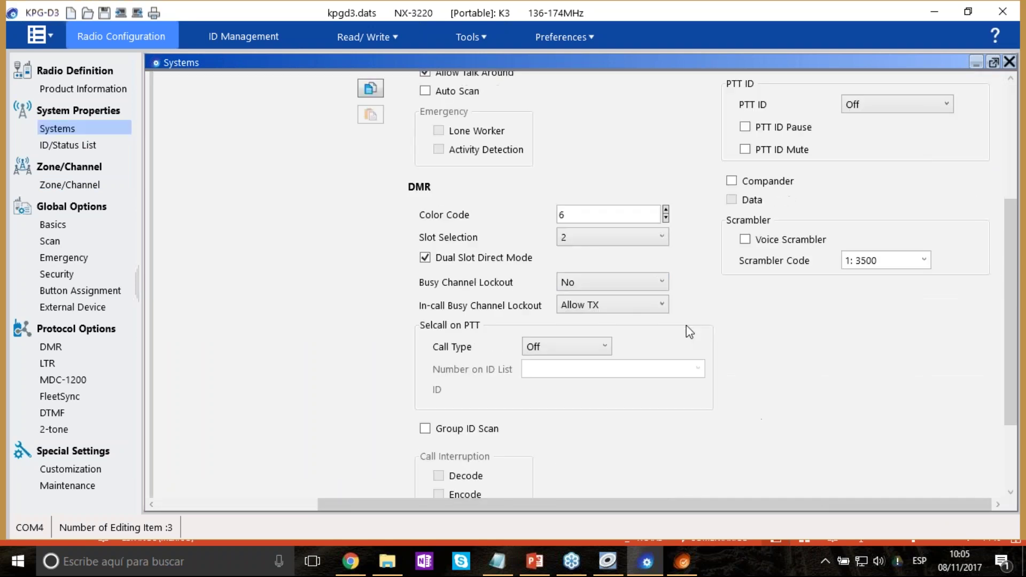
{"action": "left_click", "coordinate": [438, 453]}
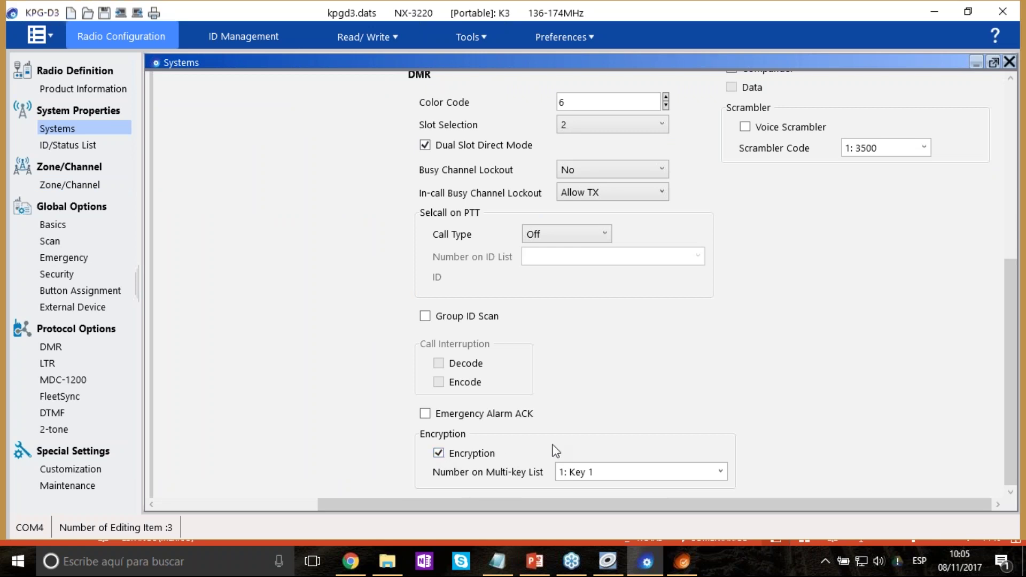
{"action": "scroll", "coordinate": [553, 374], "scroll_direction": "up", "scroll_amount": 1}
{"action": "scroll", "coordinate": [549, 345], "scroll_direction": "up", "scroll_amount": 1}
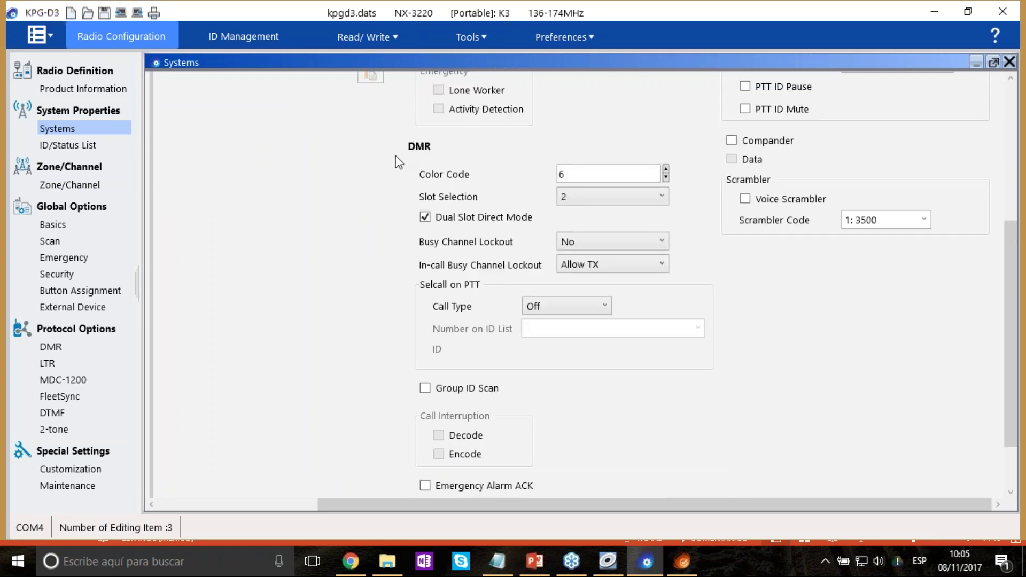
{"action": "scroll", "coordinate": [548, 290], "scroll_direction": "down", "scroll_amount": 2}
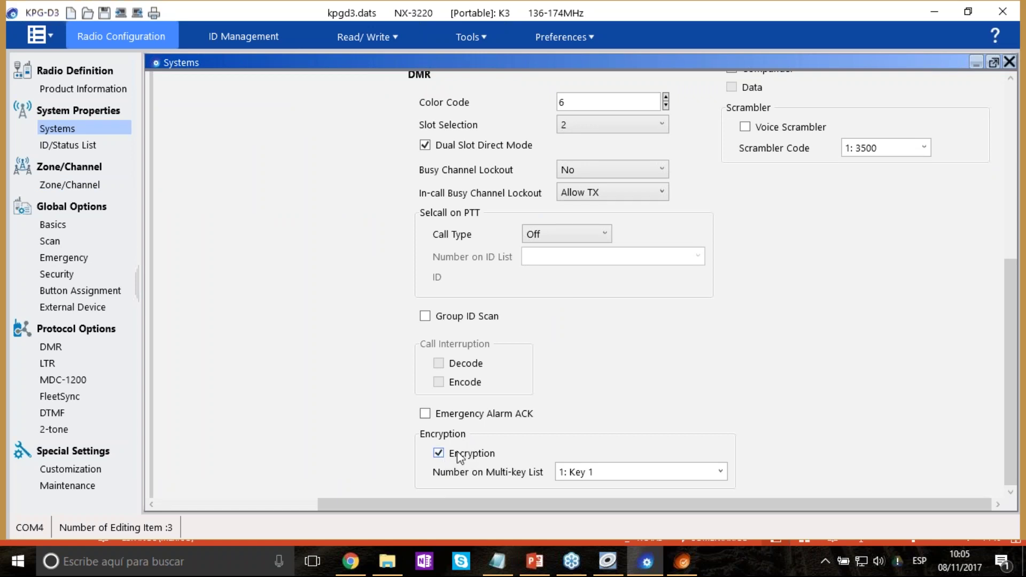
{"action": "left_click", "coordinate": [720, 472]}
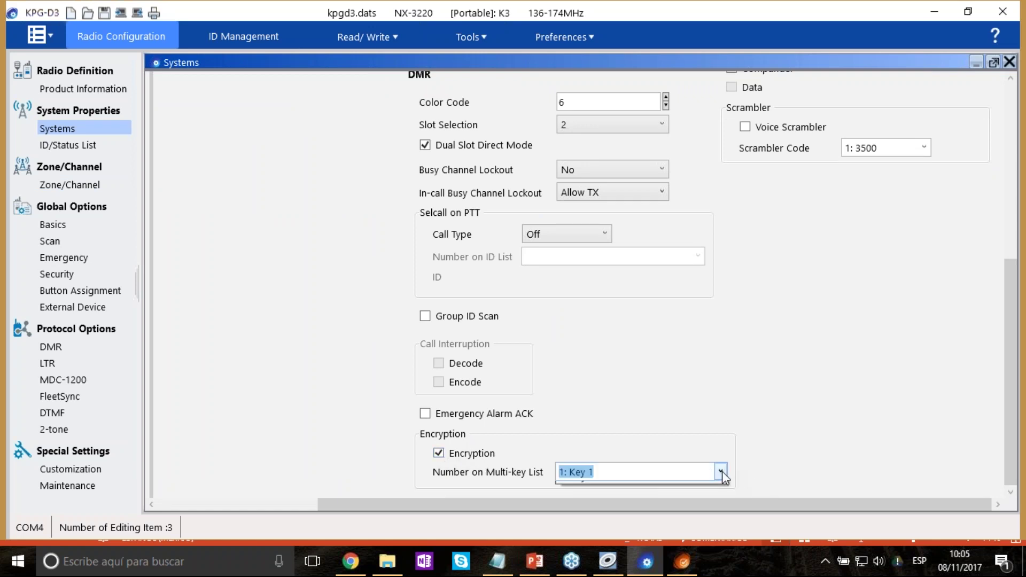
{"action": "left_click", "coordinate": [720, 471]}
{"action": "scroll", "coordinate": [856, 361], "scroll_direction": "up", "scroll_amount": 3}
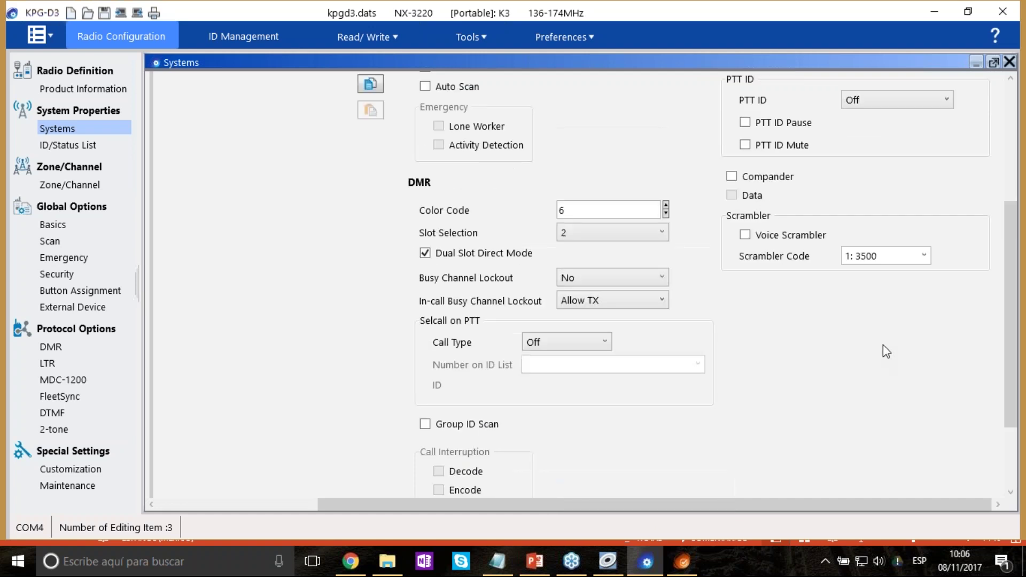
{"action": "scroll", "coordinate": [883, 338], "scroll_direction": "up", "scroll_amount": 5}
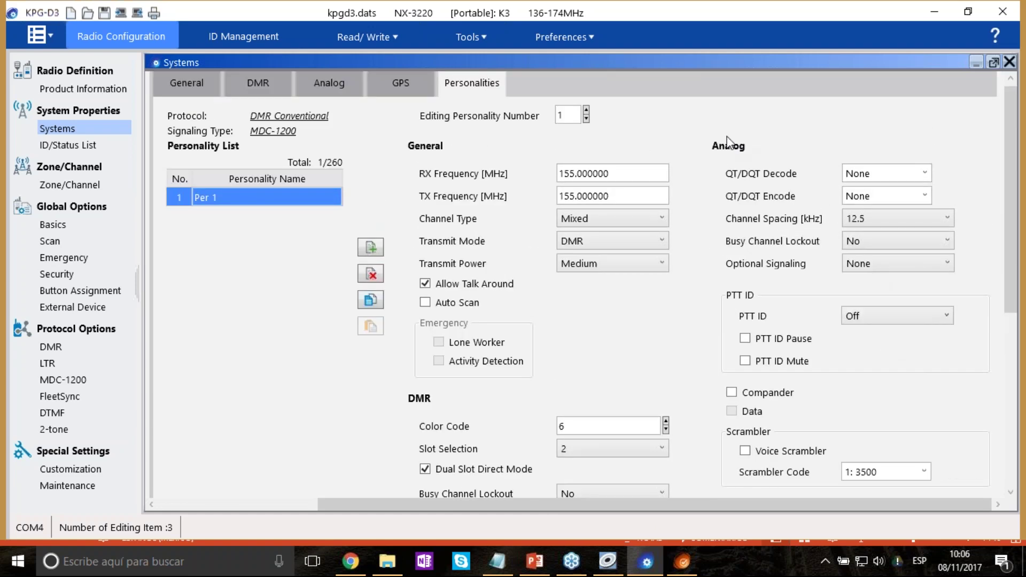
{"action": "scroll", "coordinate": [898, 224], "scroll_direction": "down", "scroll_amount": 2}
Enable the voice scrambler on Per 1 with scrambler code 1: 3500.
{"action": "left_click", "coordinate": [745, 379]}
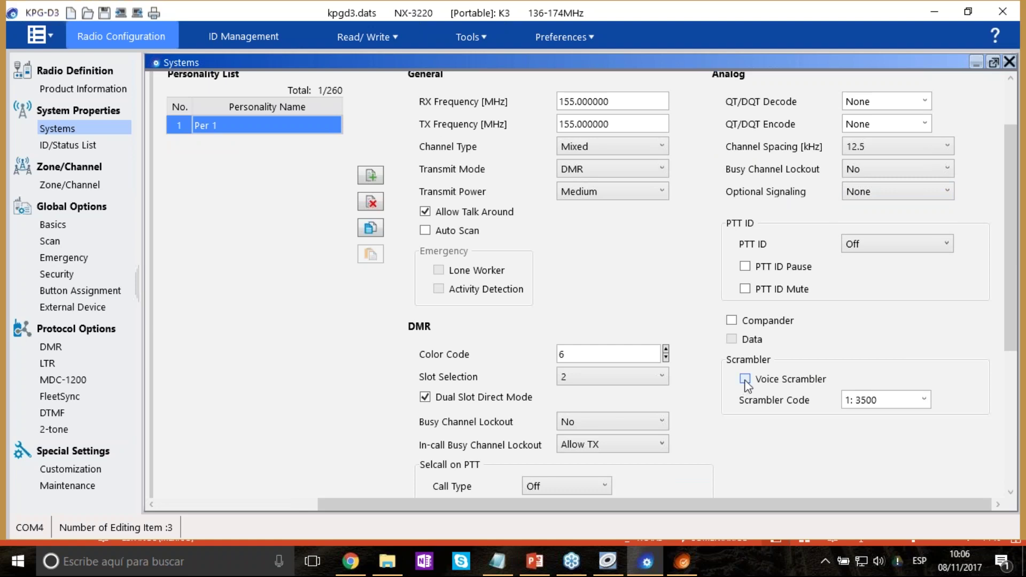
{"action": "left_click", "coordinate": [924, 400]}
{"action": "left_click", "coordinate": [905, 420]}
{"action": "left_click", "coordinate": [285, 502]}
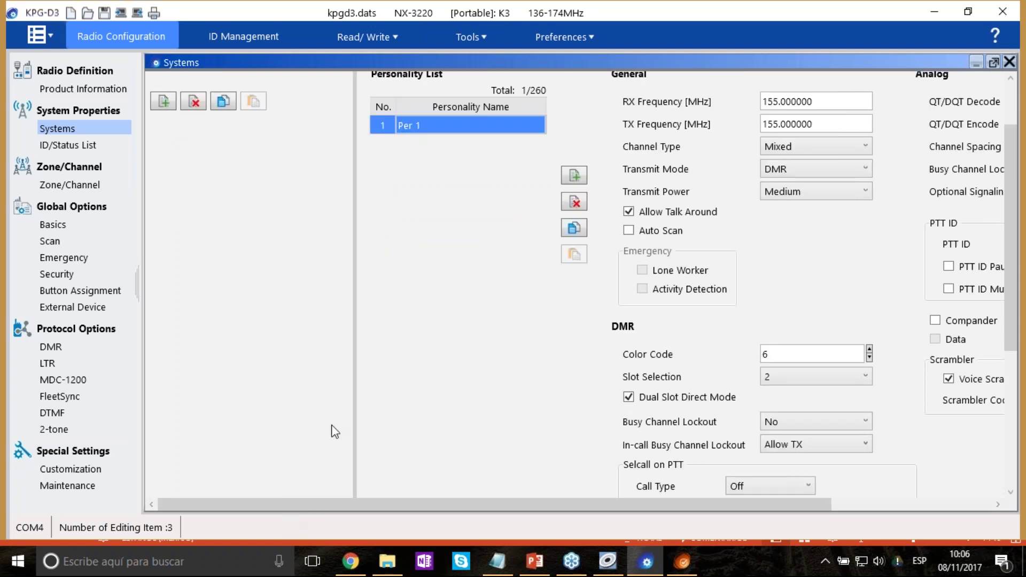
{"action": "scroll", "coordinate": [335, 431], "scroll_direction": "up", "scroll_amount": 3}
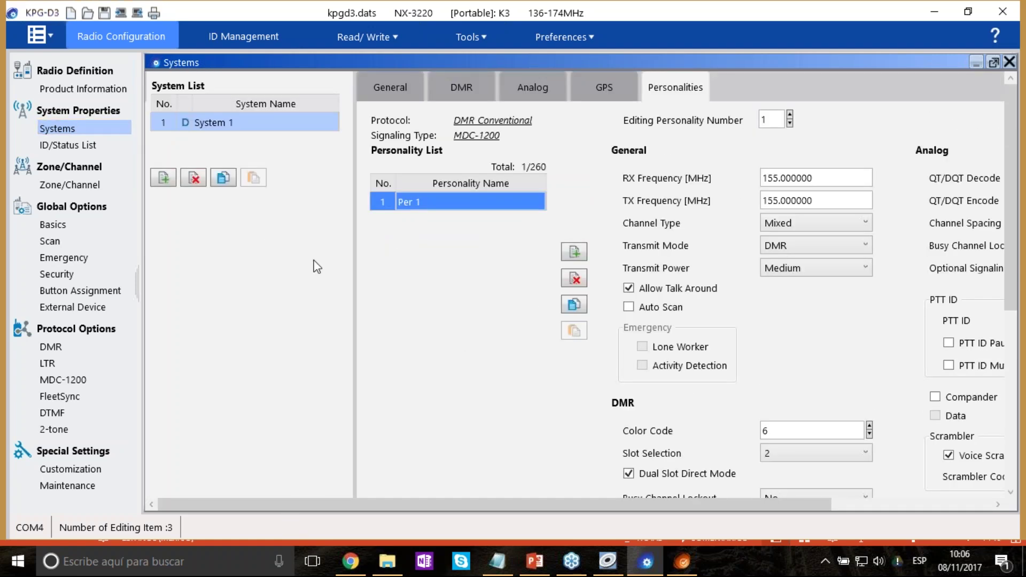